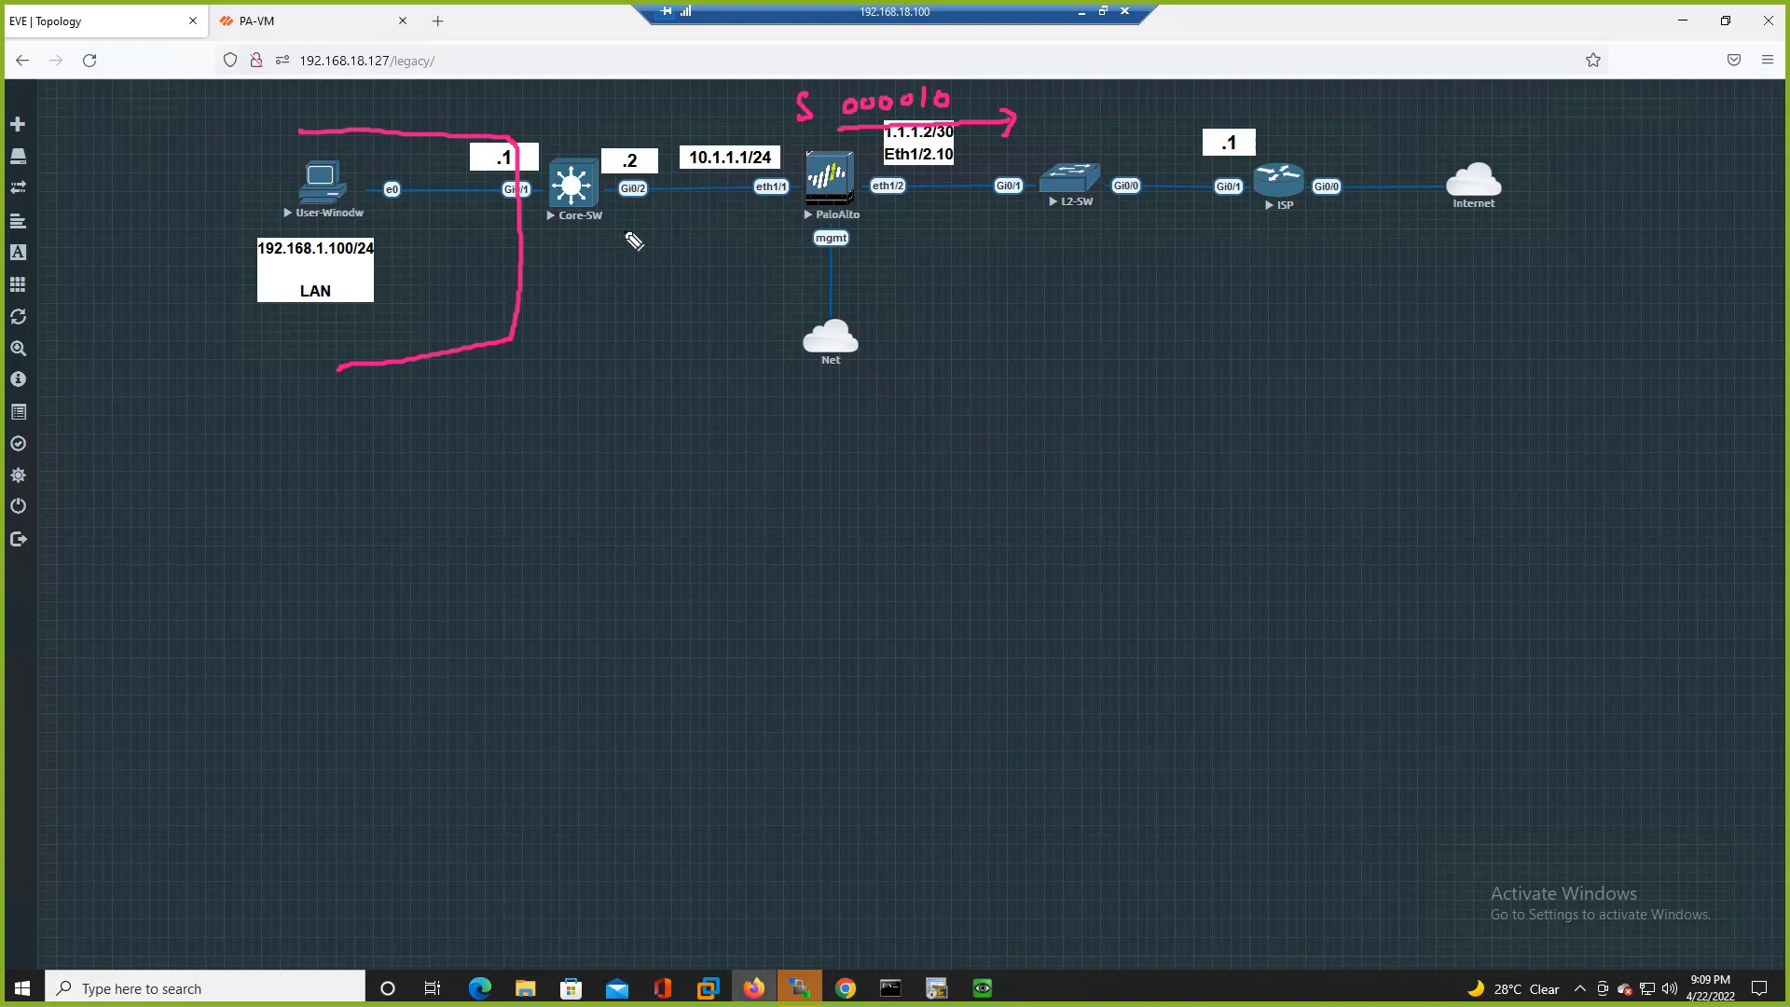
pyautogui.moveTo(623, 226)
pyautogui.mouseDown()
pyautogui.moveTo(775, 245)
pyautogui.moveTo(690, 270)
pyautogui.moveTo(650, 315)
pyautogui.mouseUp()
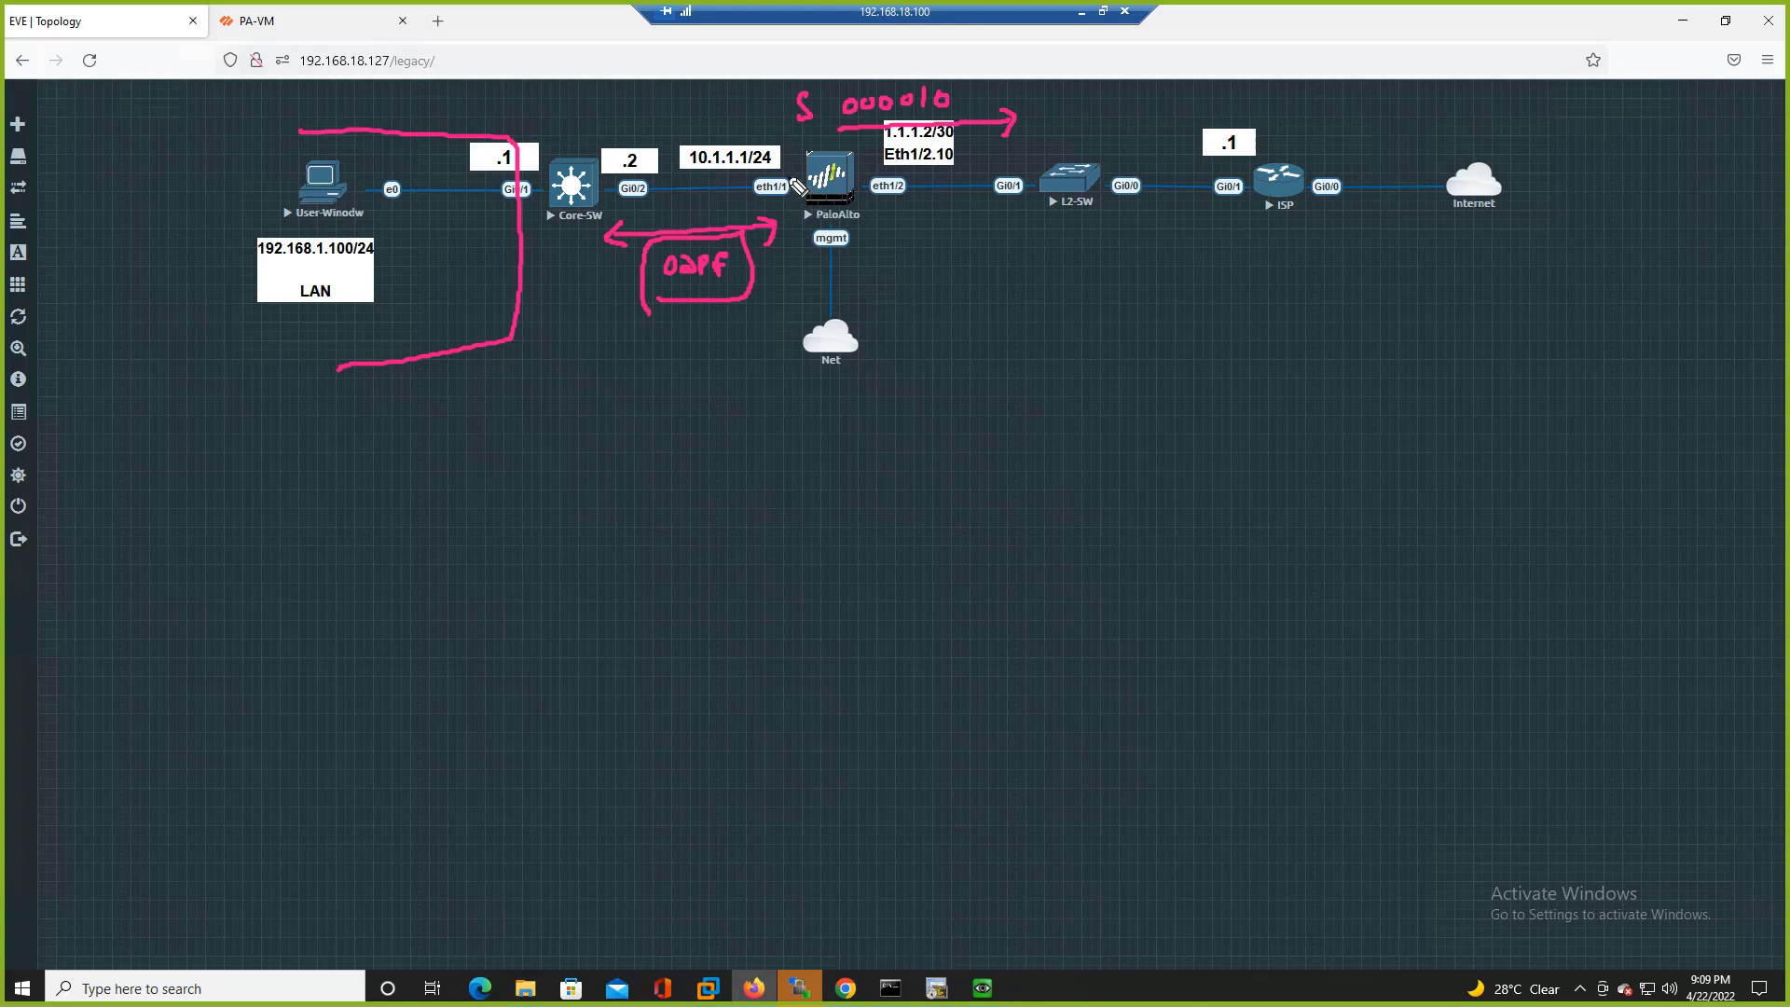
pyautogui.moveTo(794, 172)
pyautogui.mouseDown()
pyautogui.moveTo(766, 171)
pyautogui.moveTo(756, 193)
pyautogui.moveTo(800, 199)
pyautogui.moveTo(799, 177)
pyautogui.mouseUp()
pyautogui.moveTo(600, 177)
pyautogui.mouseDown()
pyautogui.moveTo(620, 201)
pyautogui.moveTo(598, 202)
pyautogui.mouseUp()
pyautogui.click(445, 212)
pyautogui.moveTo(466, 221)
pyautogui.mouseDown()
pyautogui.moveTo(716, 199)
pyautogui.moveTo(723, 216)
pyautogui.mouseUp()
pyautogui.moveTo(741, 300); pyautogui.dragTo(751, 291)
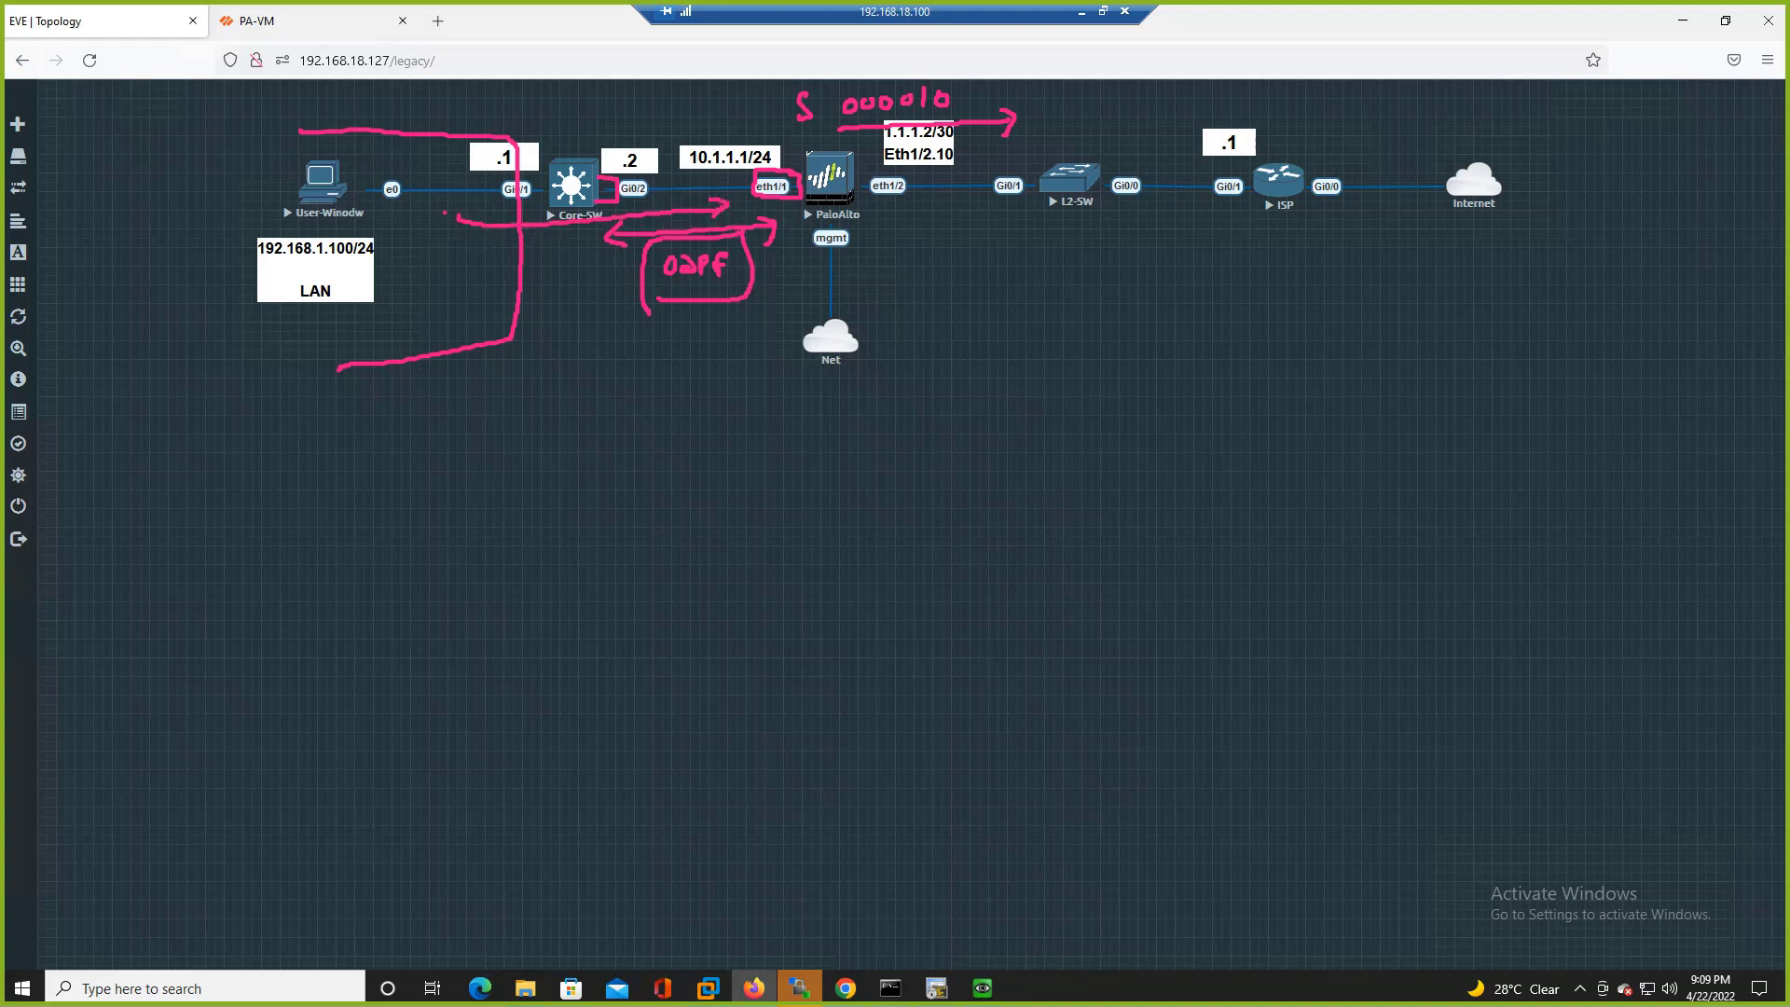
pyautogui.click(1210, 489)
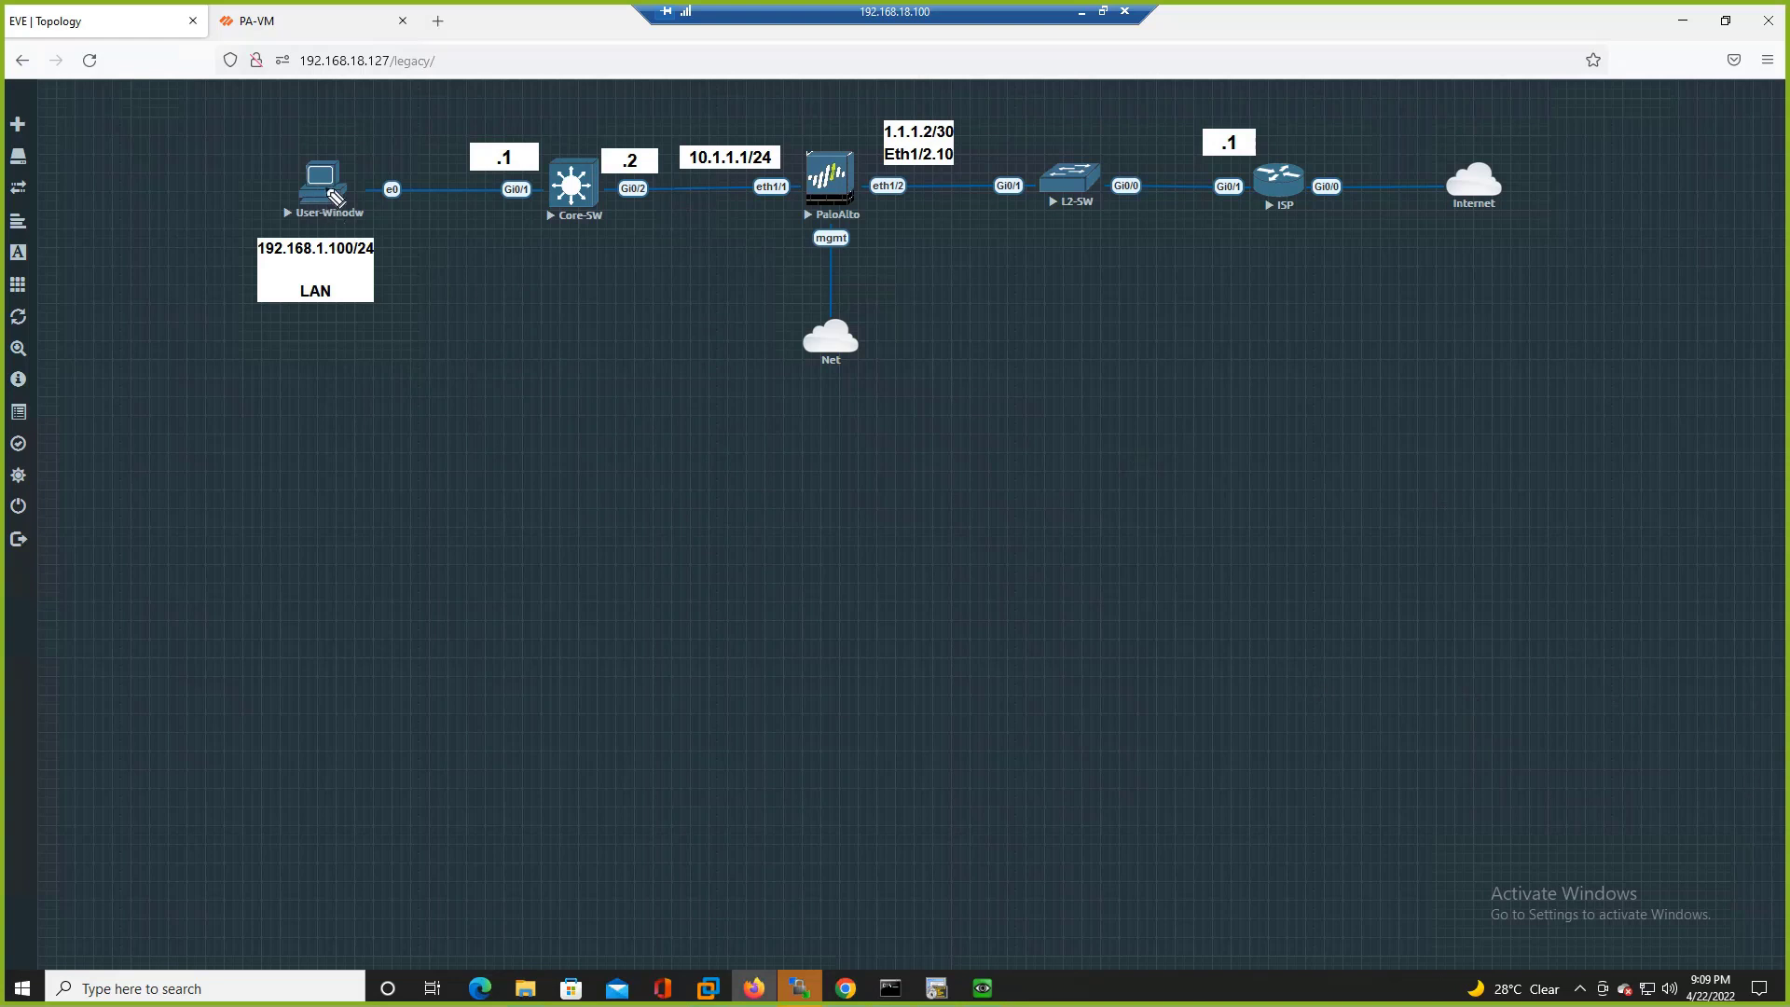
pyautogui.moveTo(293, 143)
pyautogui.mouseDown()
pyautogui.moveTo(502, 150)
pyautogui.moveTo(483, 173)
pyautogui.moveTo(669, 137)
pyautogui.moveTo(772, 143)
pyautogui.moveTo(762, 160)
pyautogui.mouseUp()
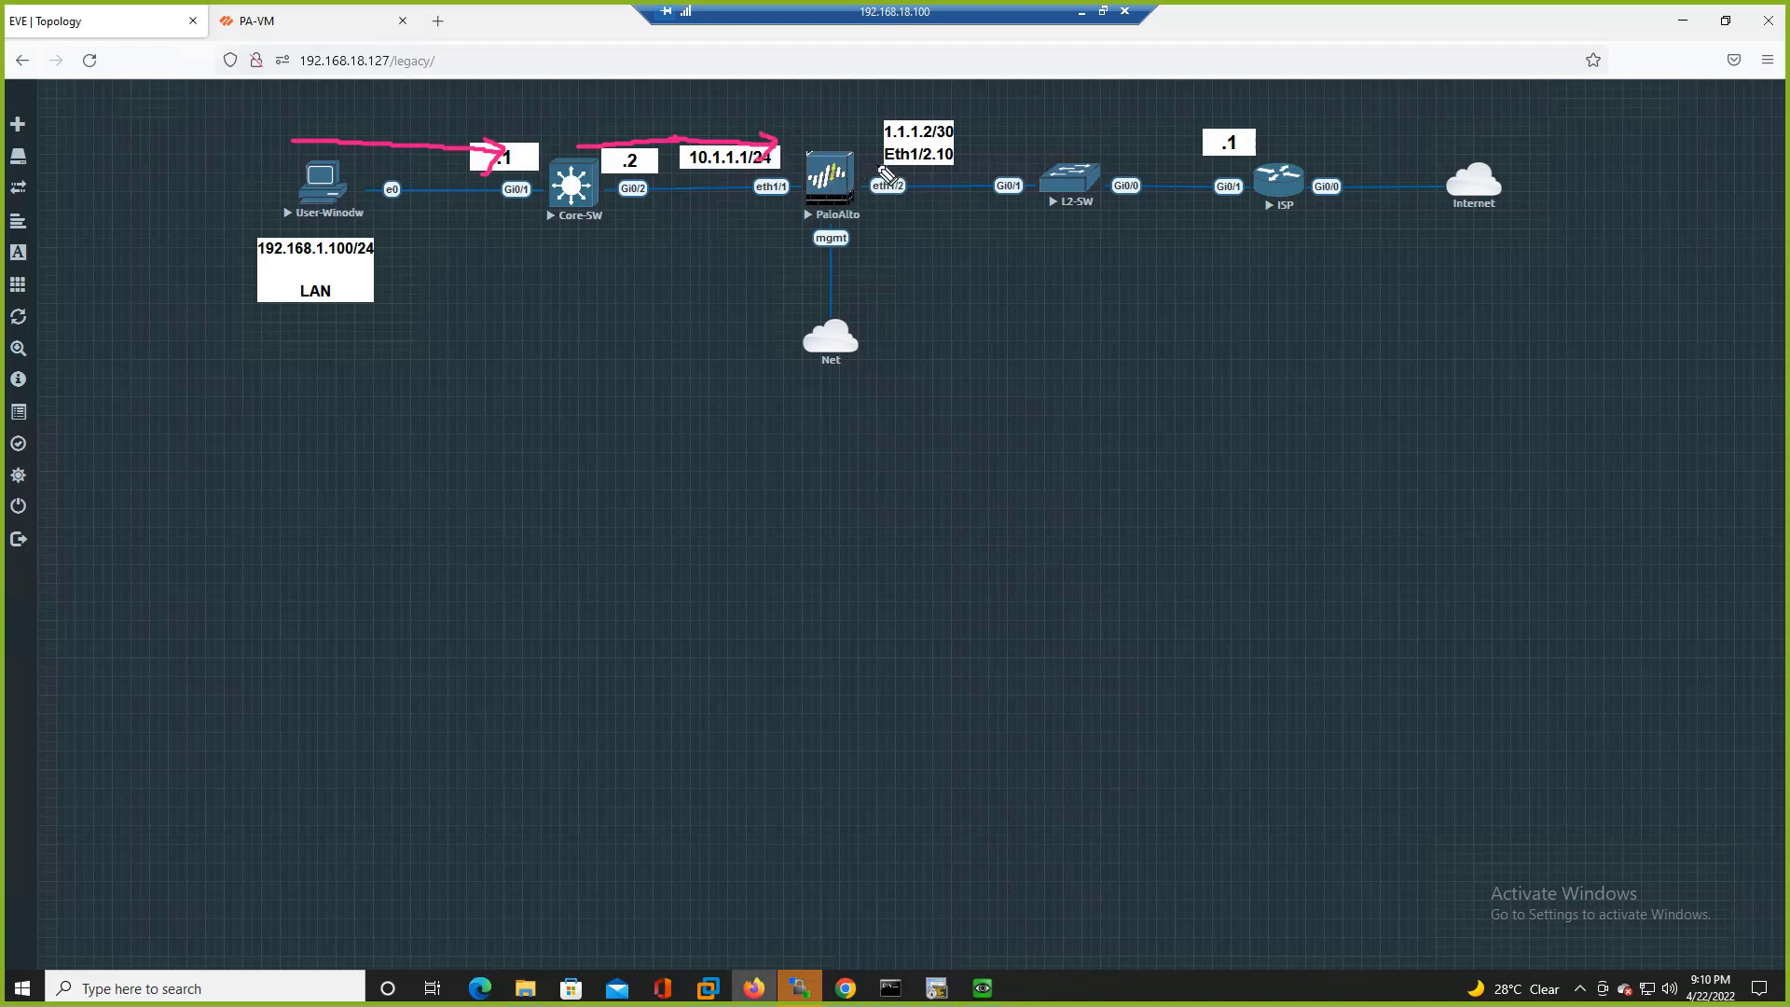
pyautogui.moveTo(848, 163)
pyautogui.mouseDown()
pyautogui.moveTo(1194, 168)
pyautogui.moveTo(1171, 190)
pyautogui.mouseUp()
pyautogui.press('Escape')
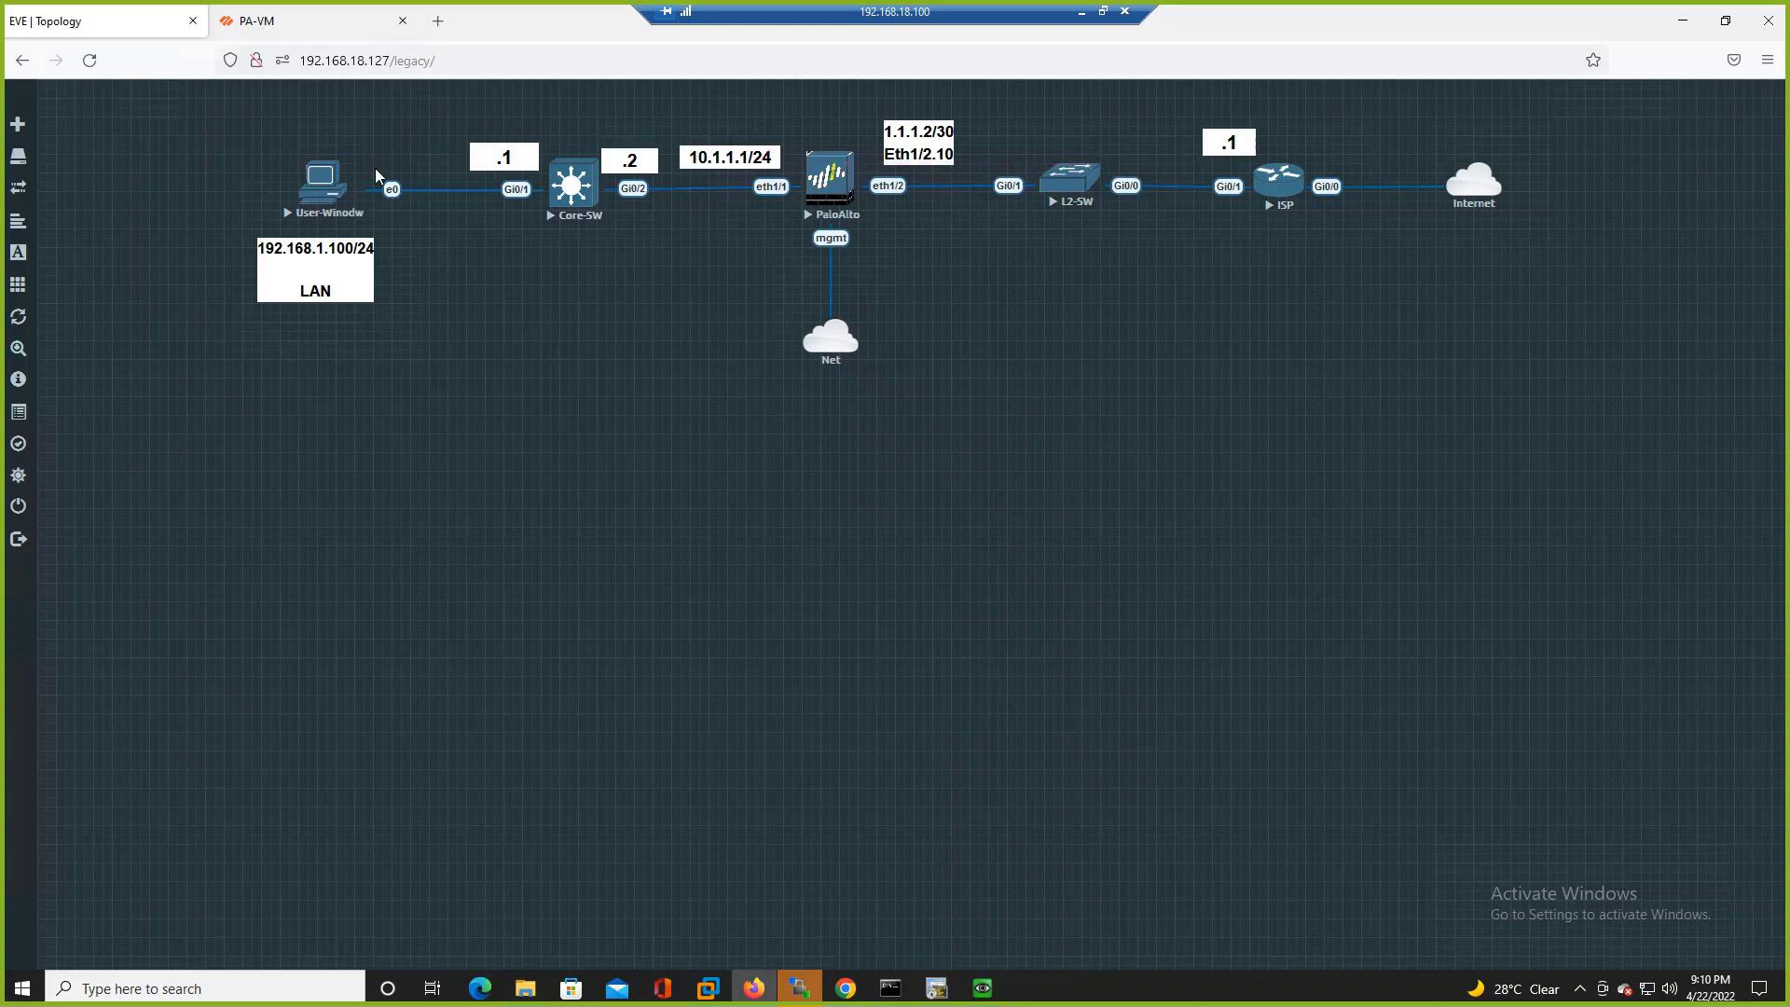
# - Switch to the PA-VM firewall page and examine the default virtual router's unicast route table in its runtime stats
pyautogui.click(295, 13)
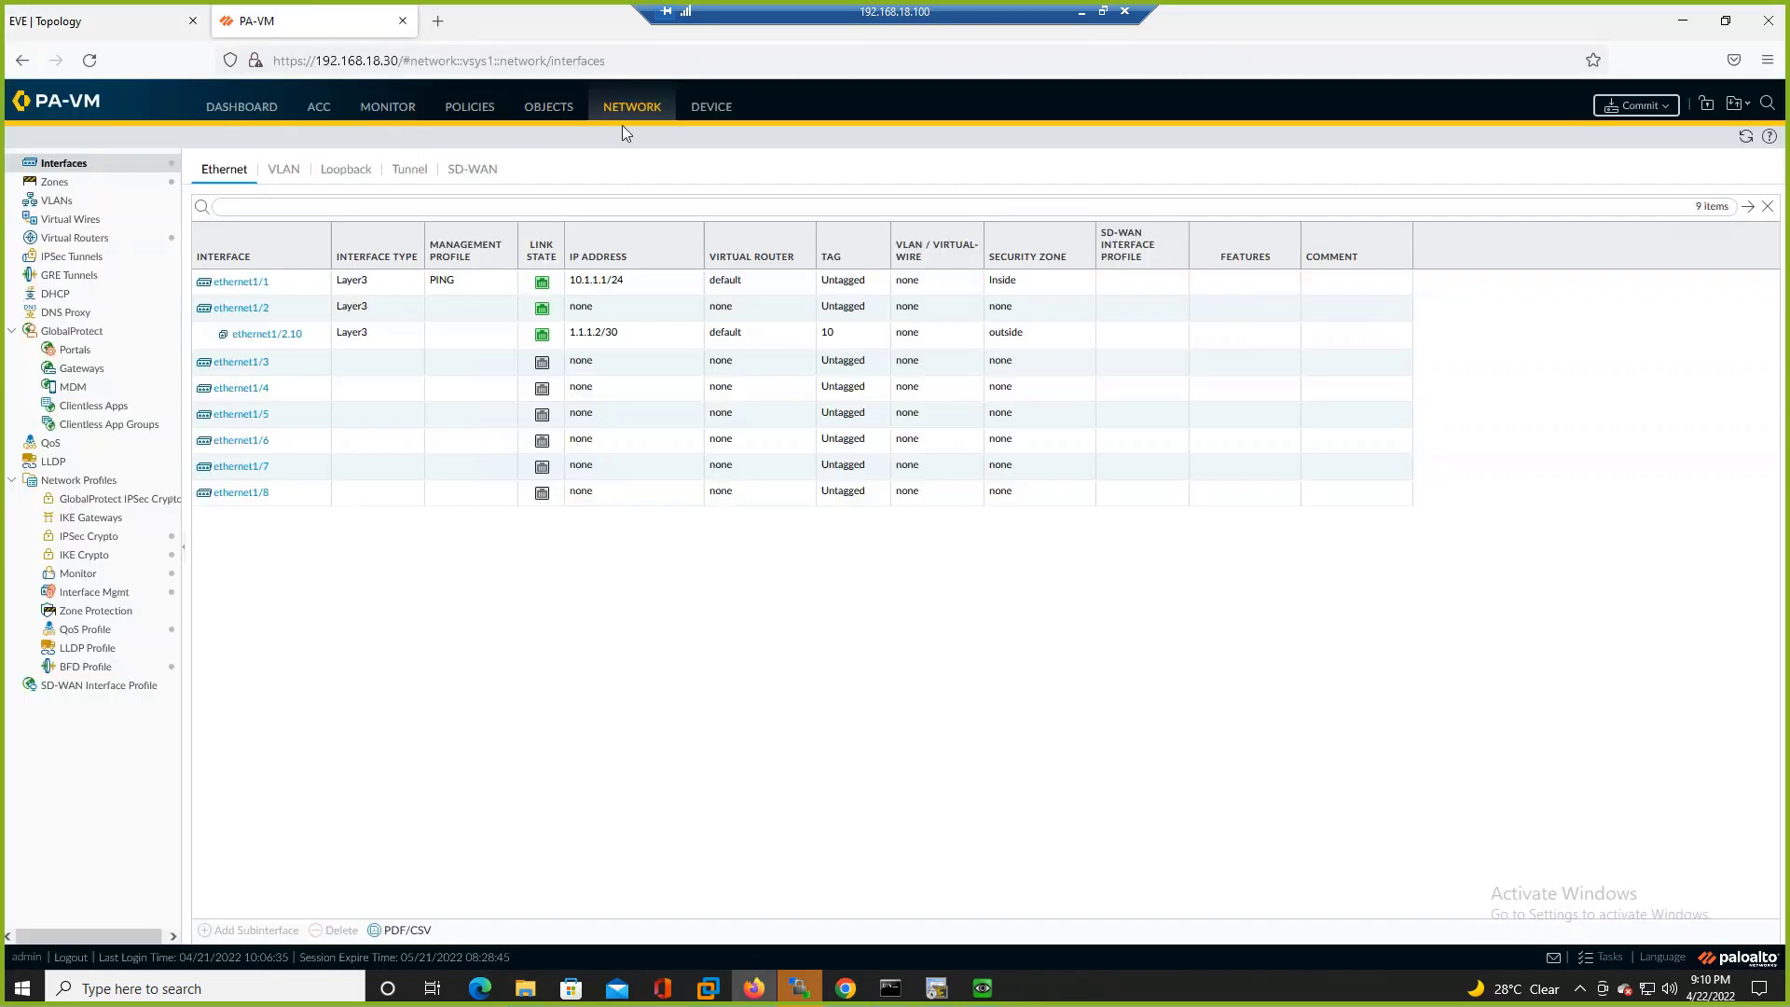
pyautogui.click(100, 245)
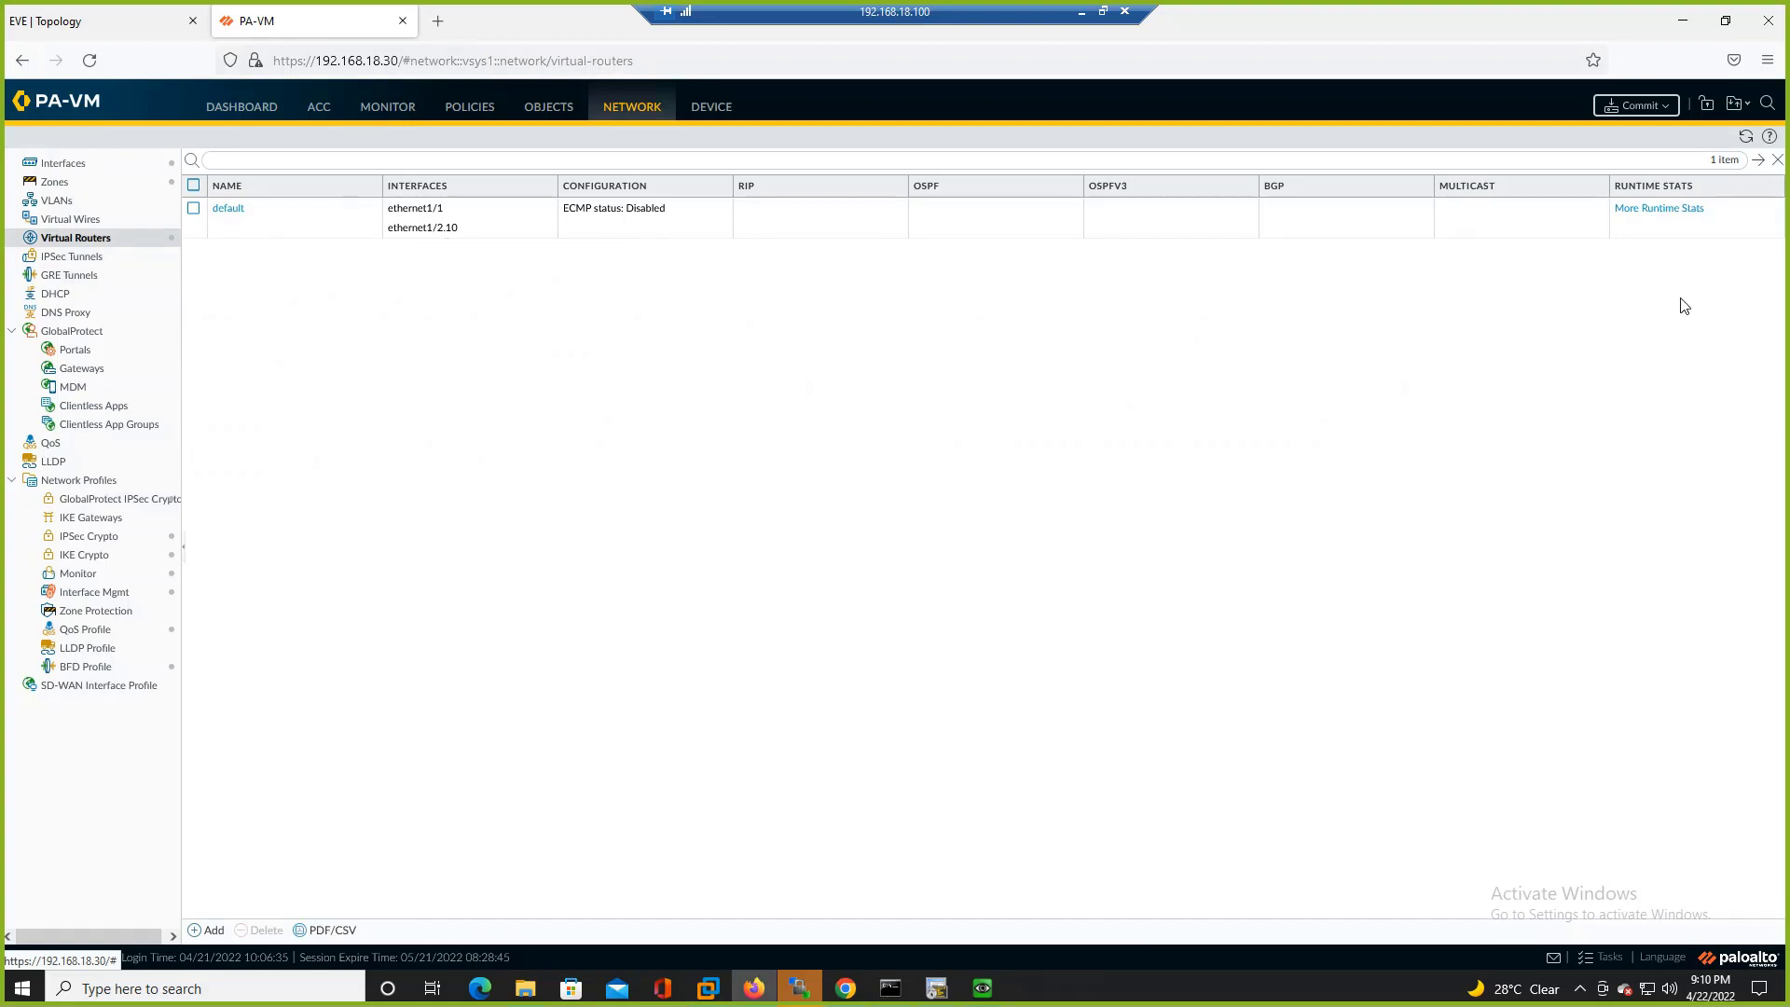
pyautogui.click(1665, 220)
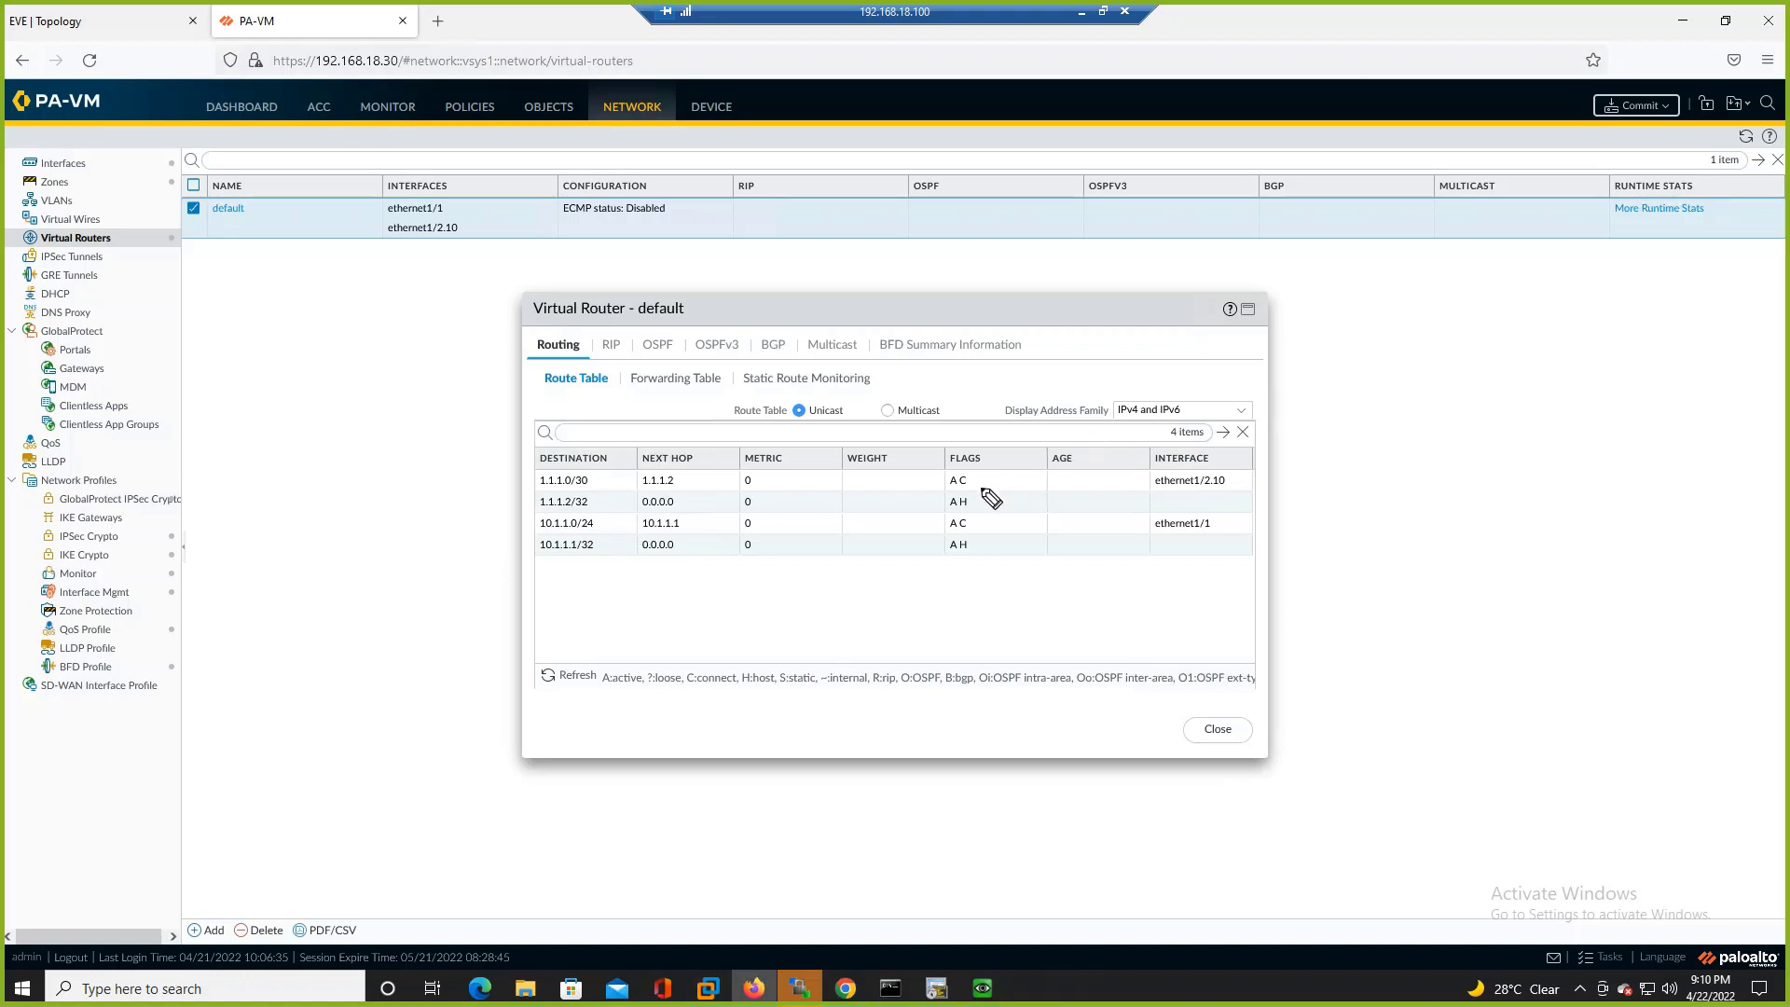
pyautogui.moveTo(979, 474)
pyautogui.mouseDown()
pyautogui.moveTo(1007, 471)
pyautogui.moveTo(982, 548)
pyautogui.moveTo(997, 537)
pyautogui.mouseUp()
pyautogui.moveTo(536, 512)
pyautogui.mouseDown()
pyautogui.moveTo(573, 511)
pyautogui.moveTo(591, 556)
pyautogui.mouseUp()
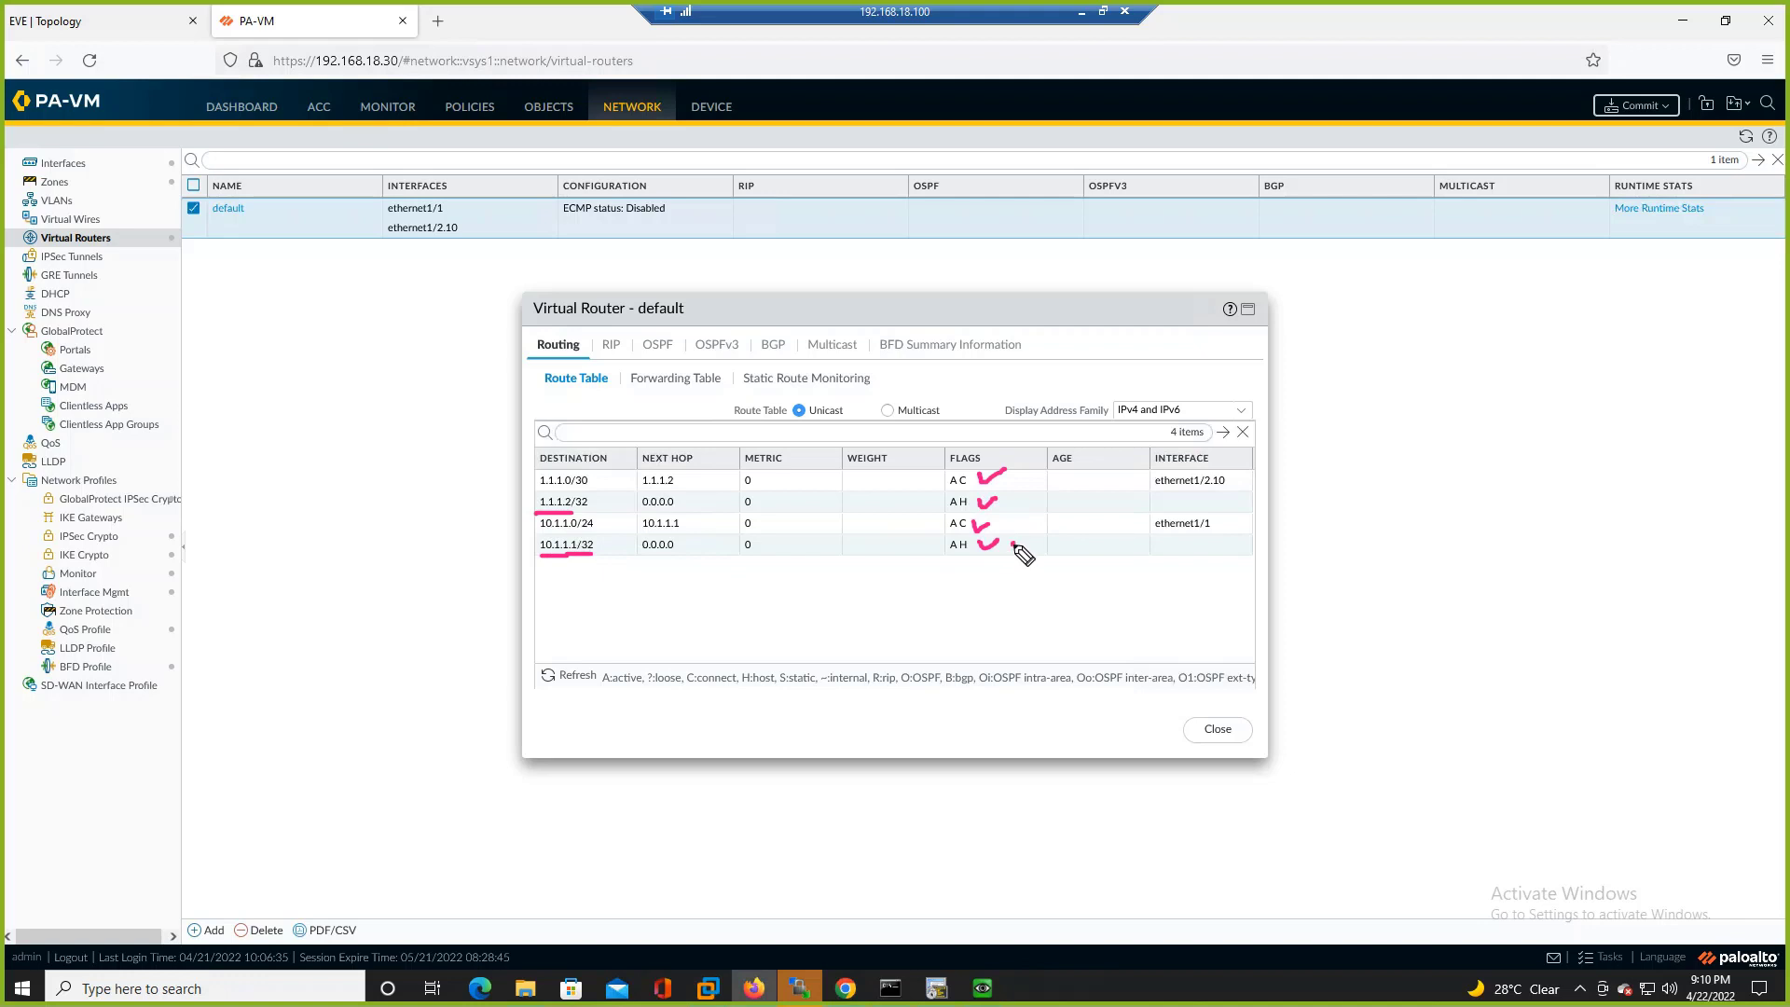
pyautogui.moveTo(1012, 544); pyautogui.dragTo(1026, 551)
pyautogui.press('e')
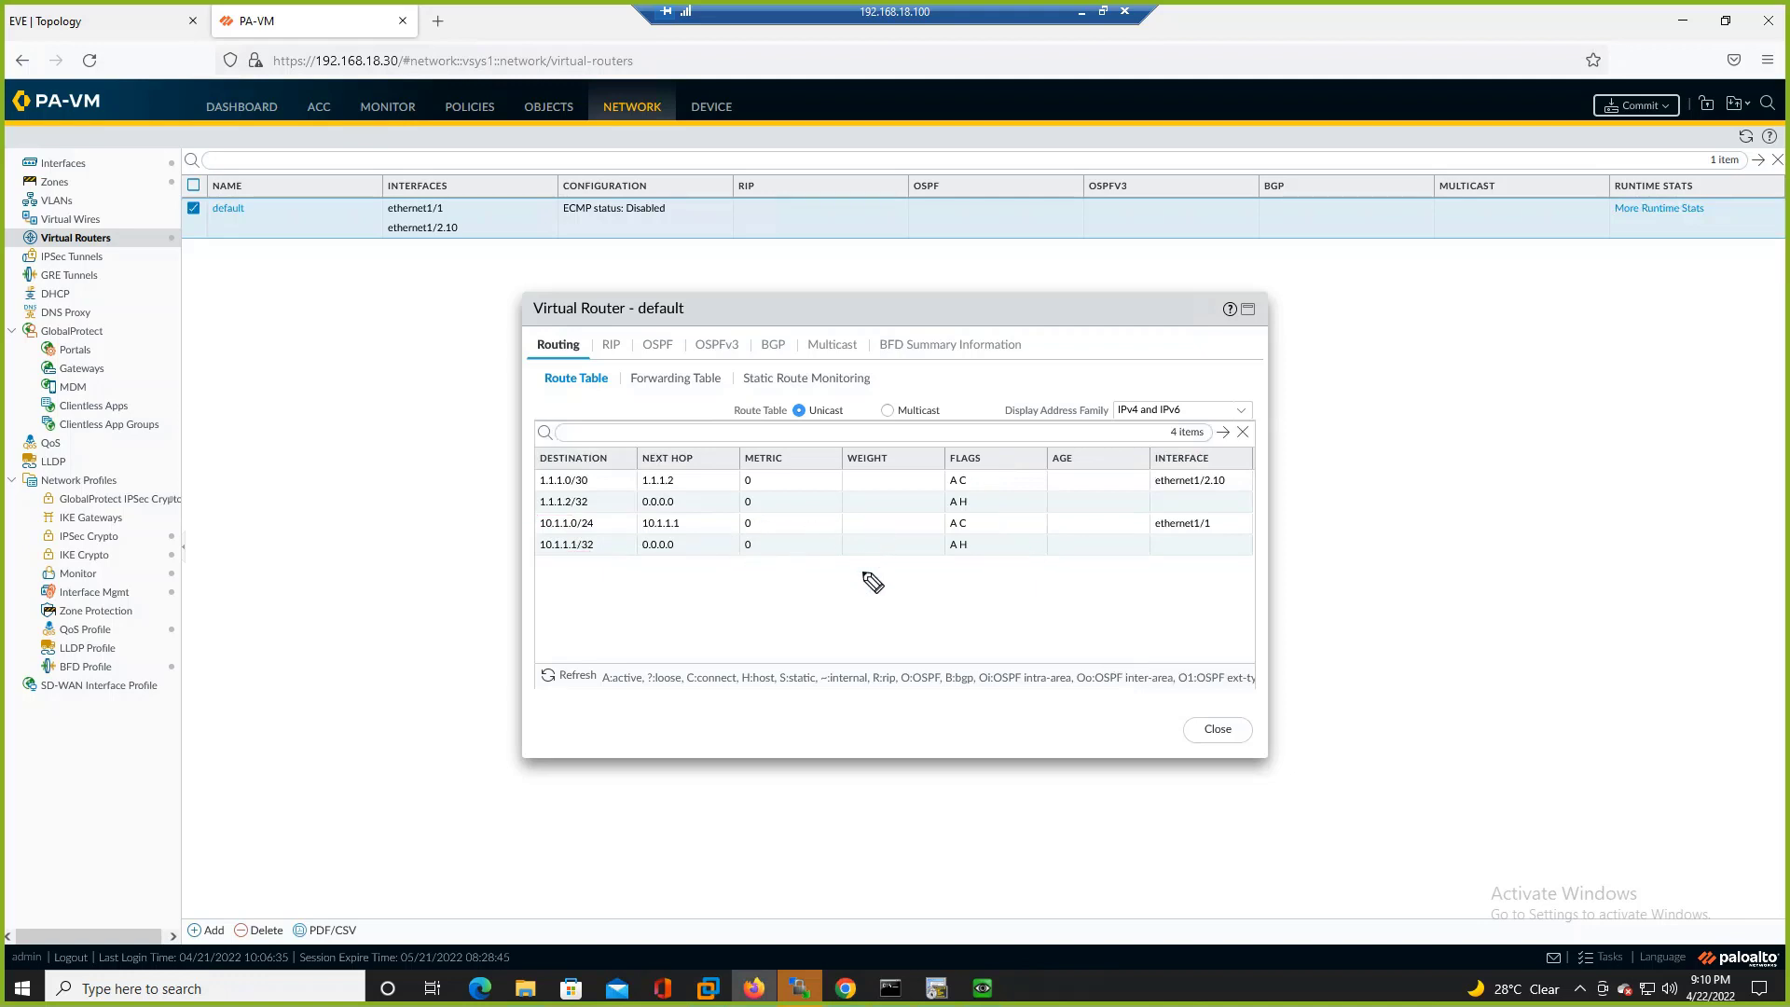
pyautogui.moveTo(772, 697); pyautogui.dragTo(805, 693)
pyautogui.moveTo(898, 697); pyautogui.dragTo(937, 695)
pyautogui.press('Escape')
pyautogui.click(1216, 730)
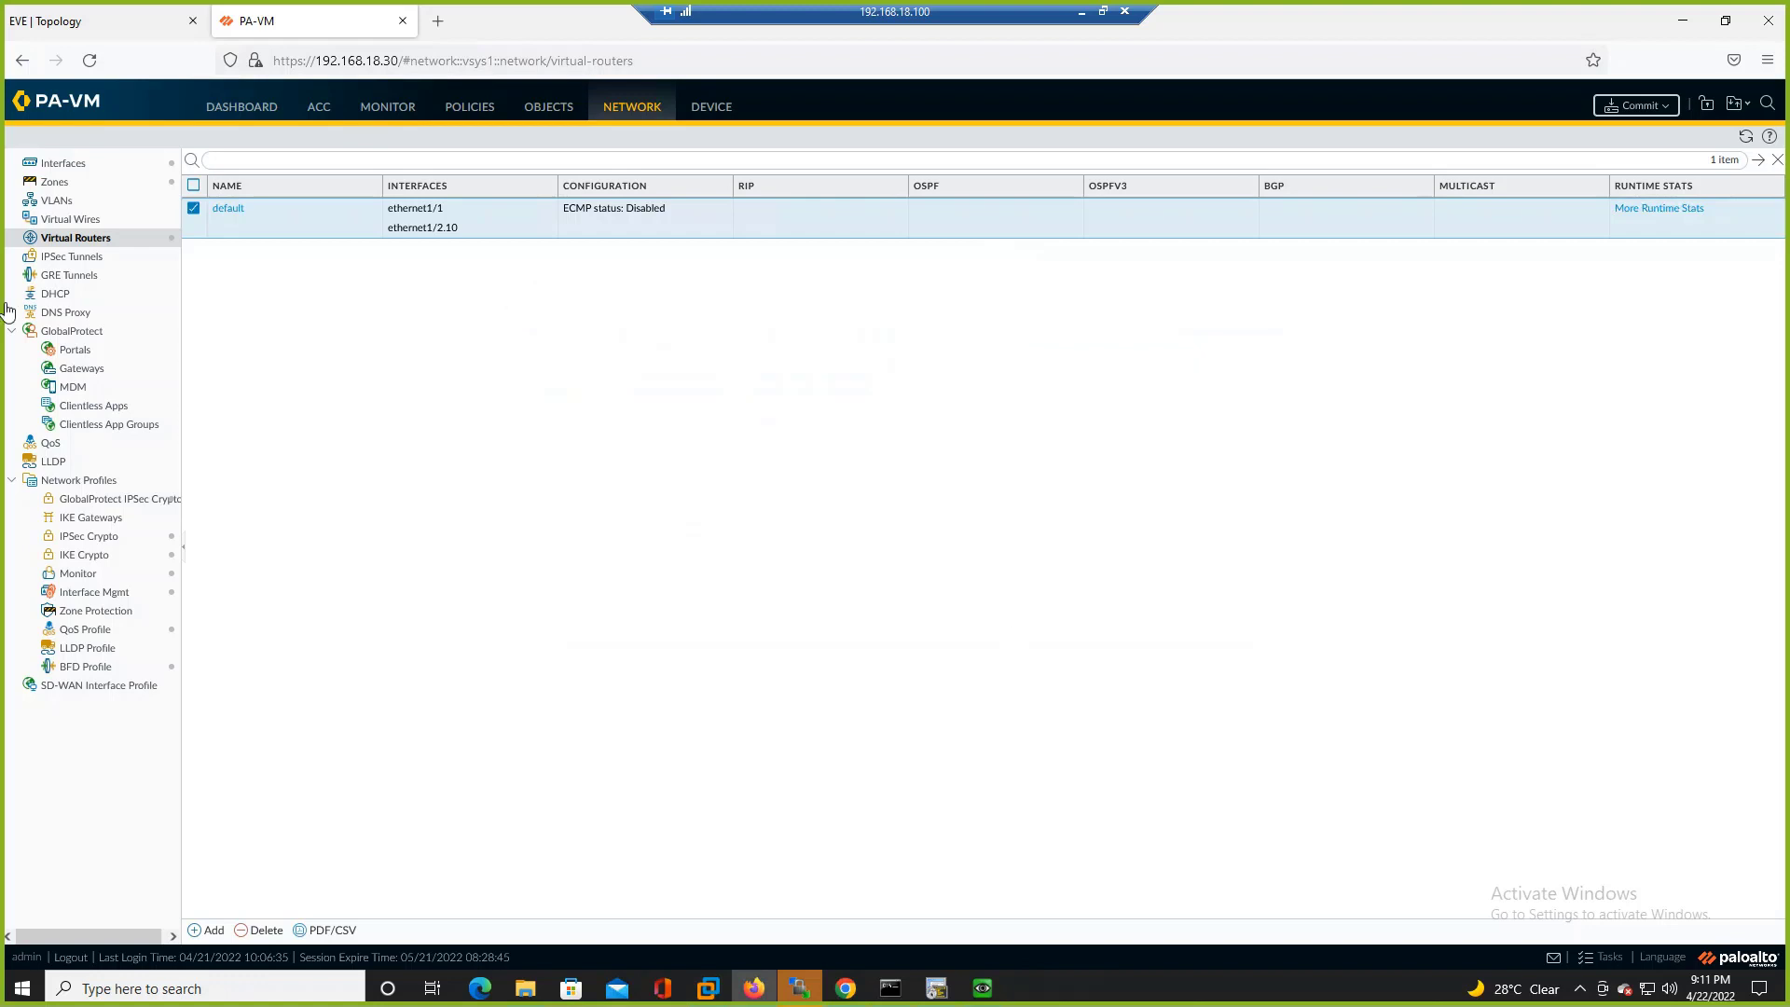
# - Add an IPv4 static route named Default with destination 0.0.0.0/0 to the default virtual router
pyautogui.click(227, 209)
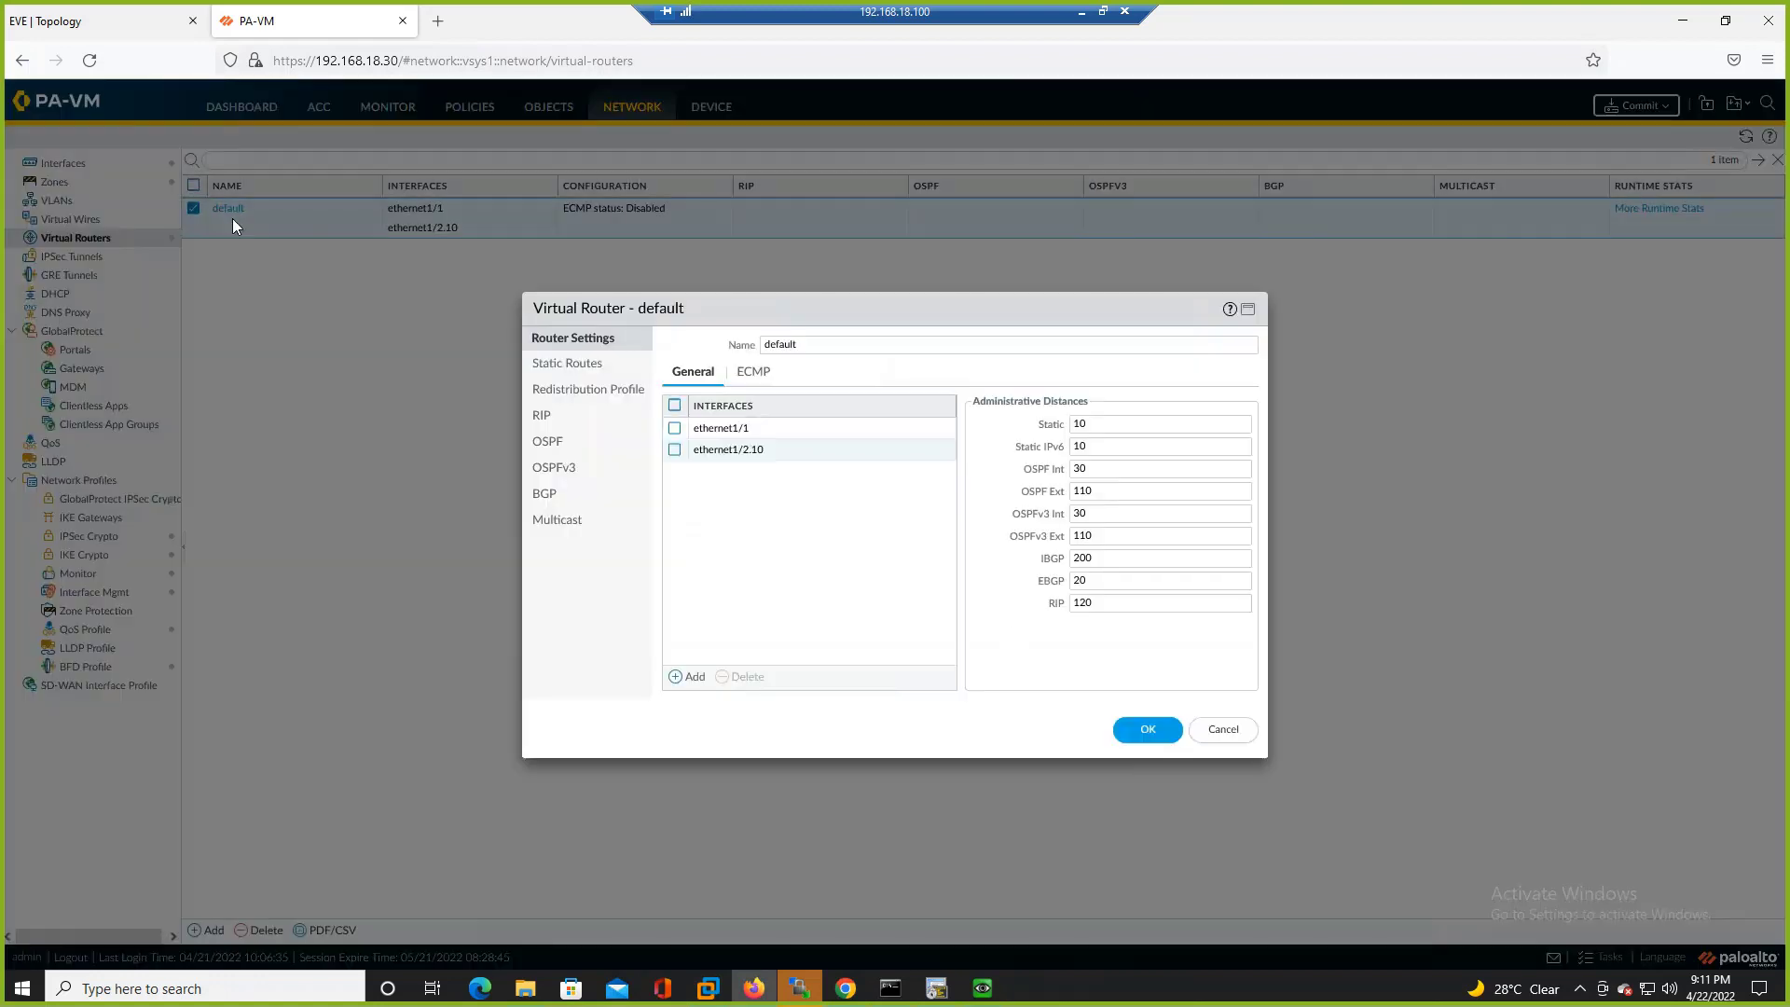
pyautogui.click(563, 367)
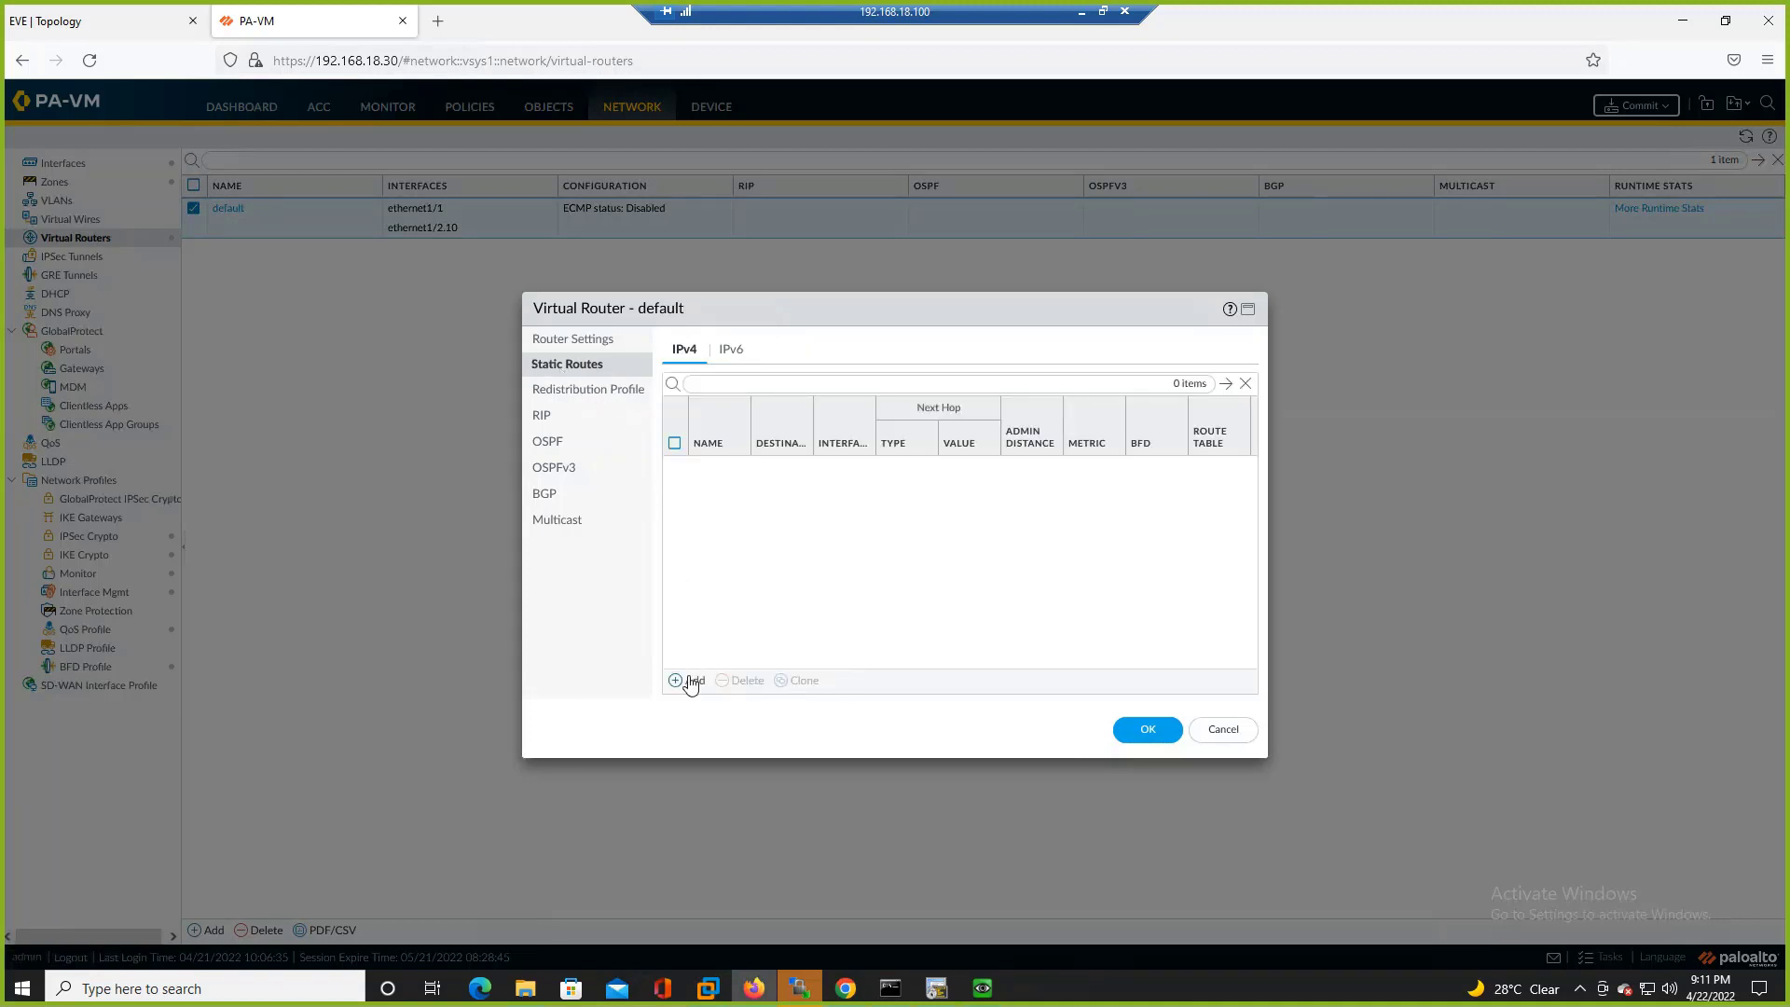
pyautogui.click(691, 683)
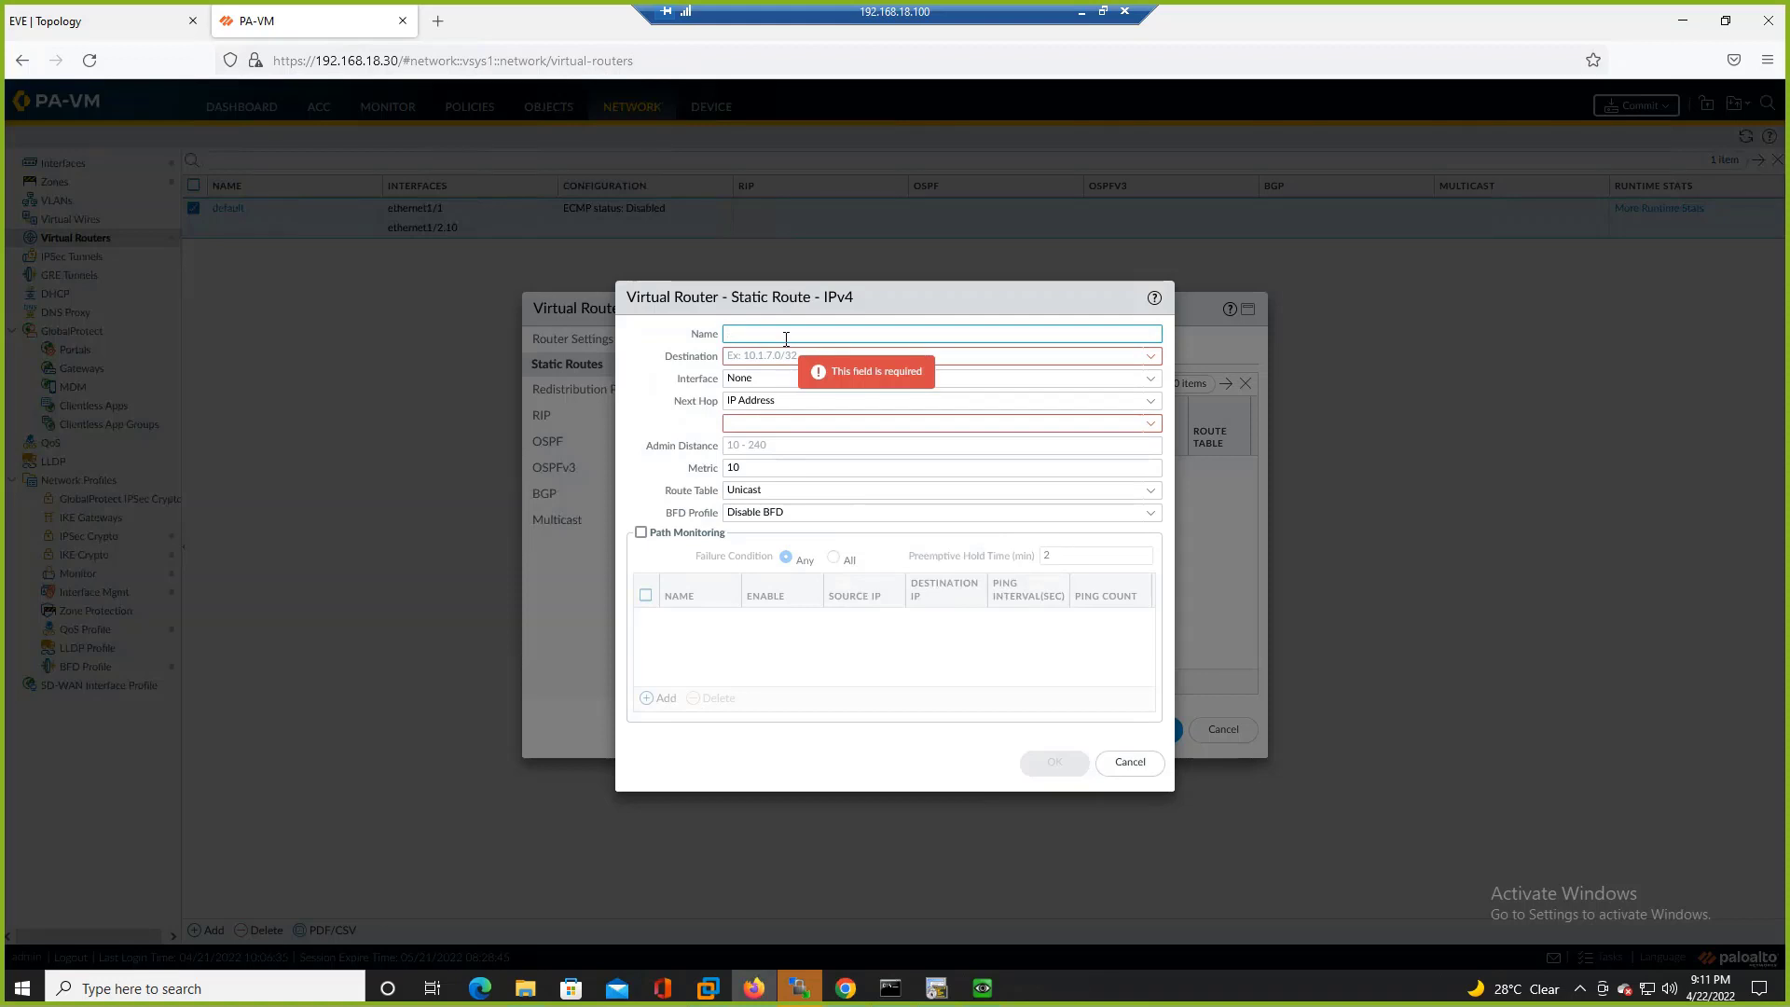
pyautogui.write('Default')
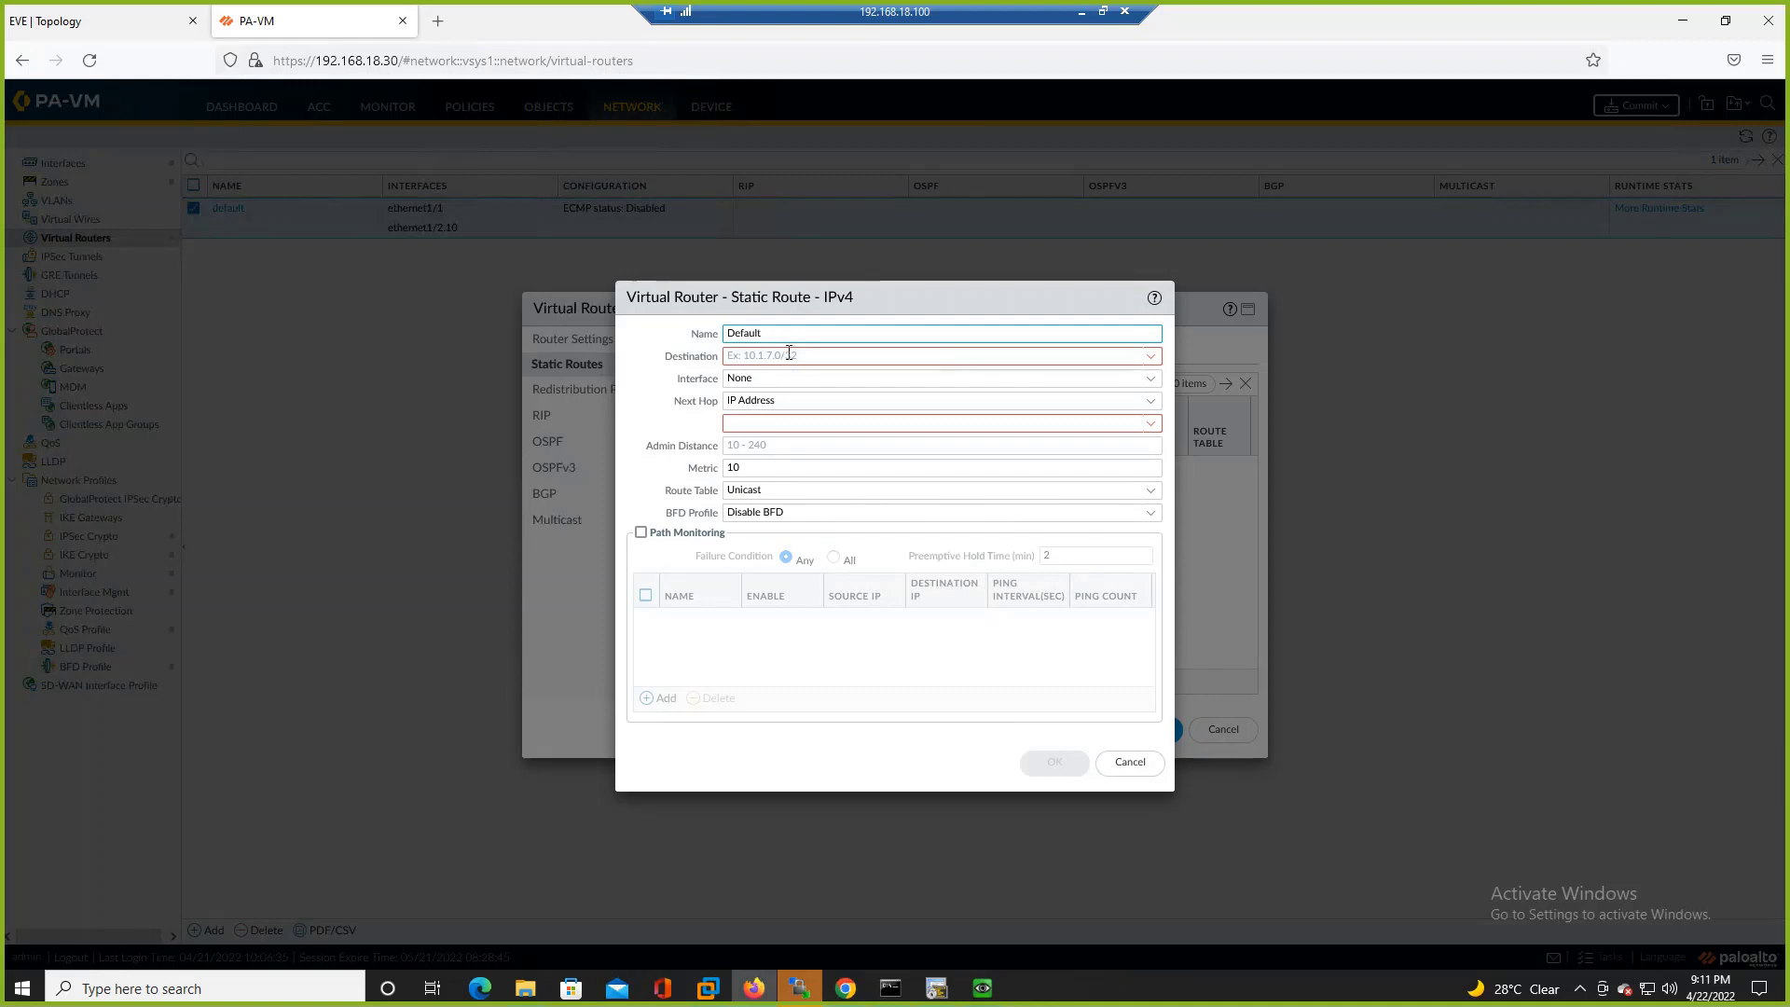
pyautogui.click(789, 353)
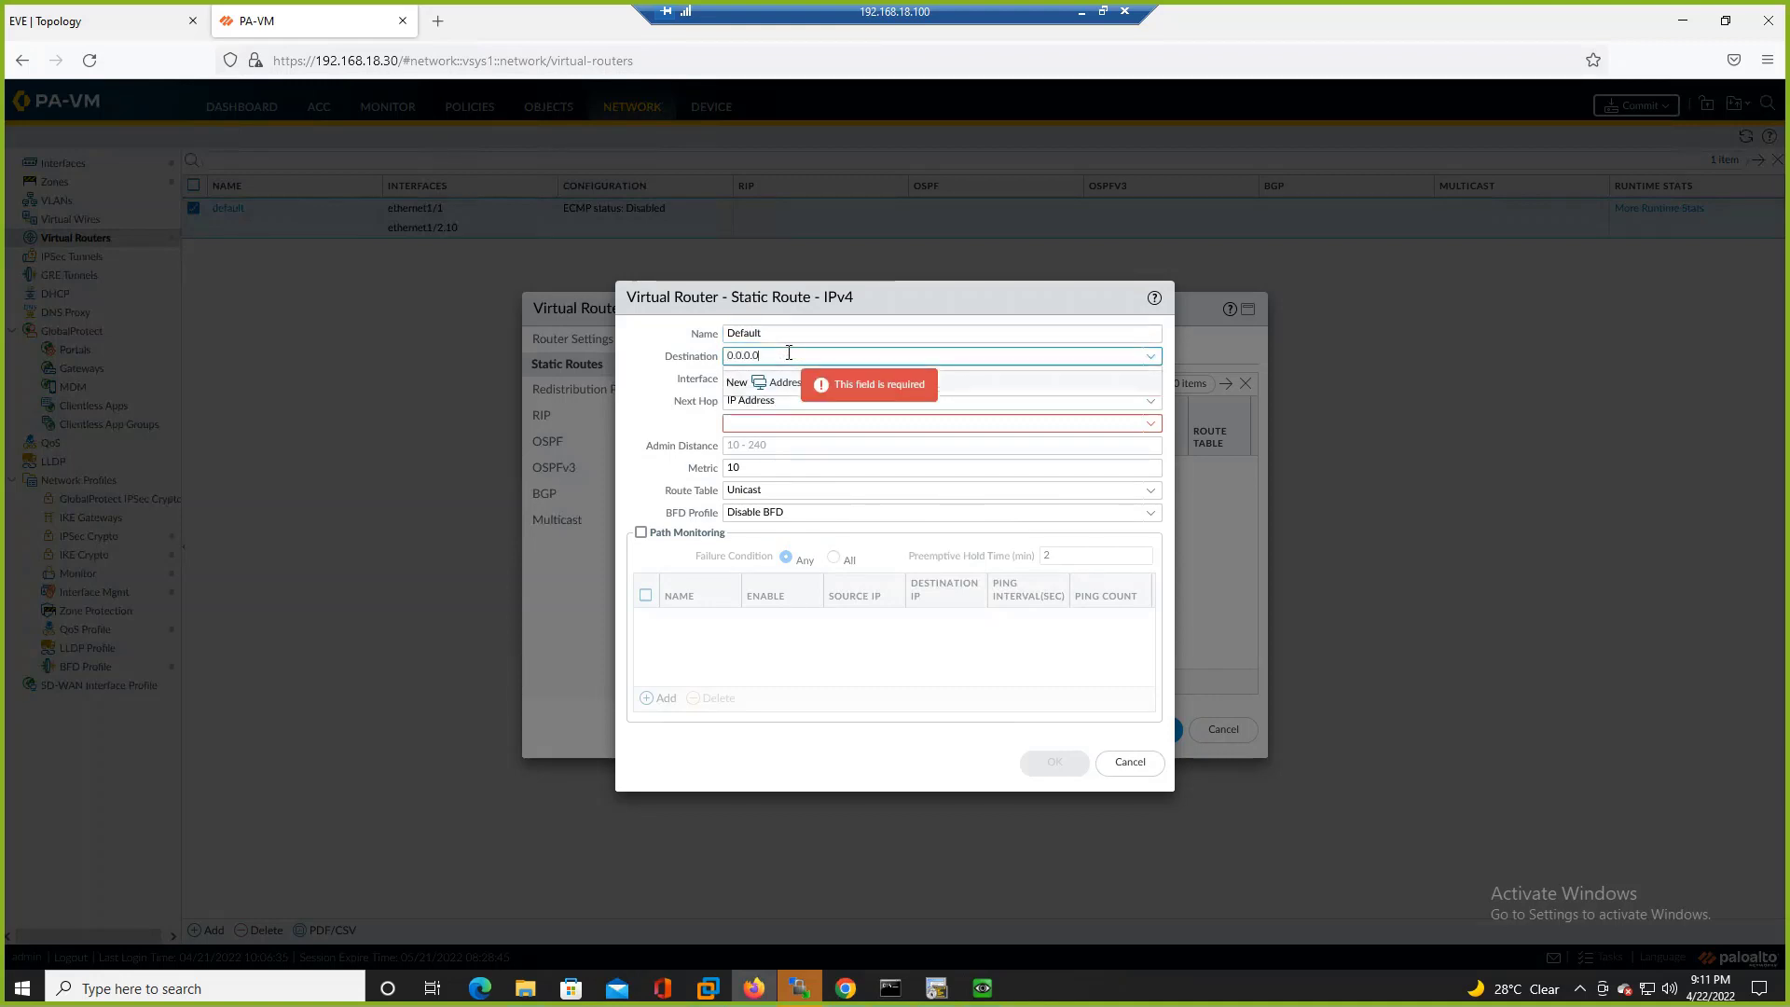
pyautogui.write('0.0.0.0/0')
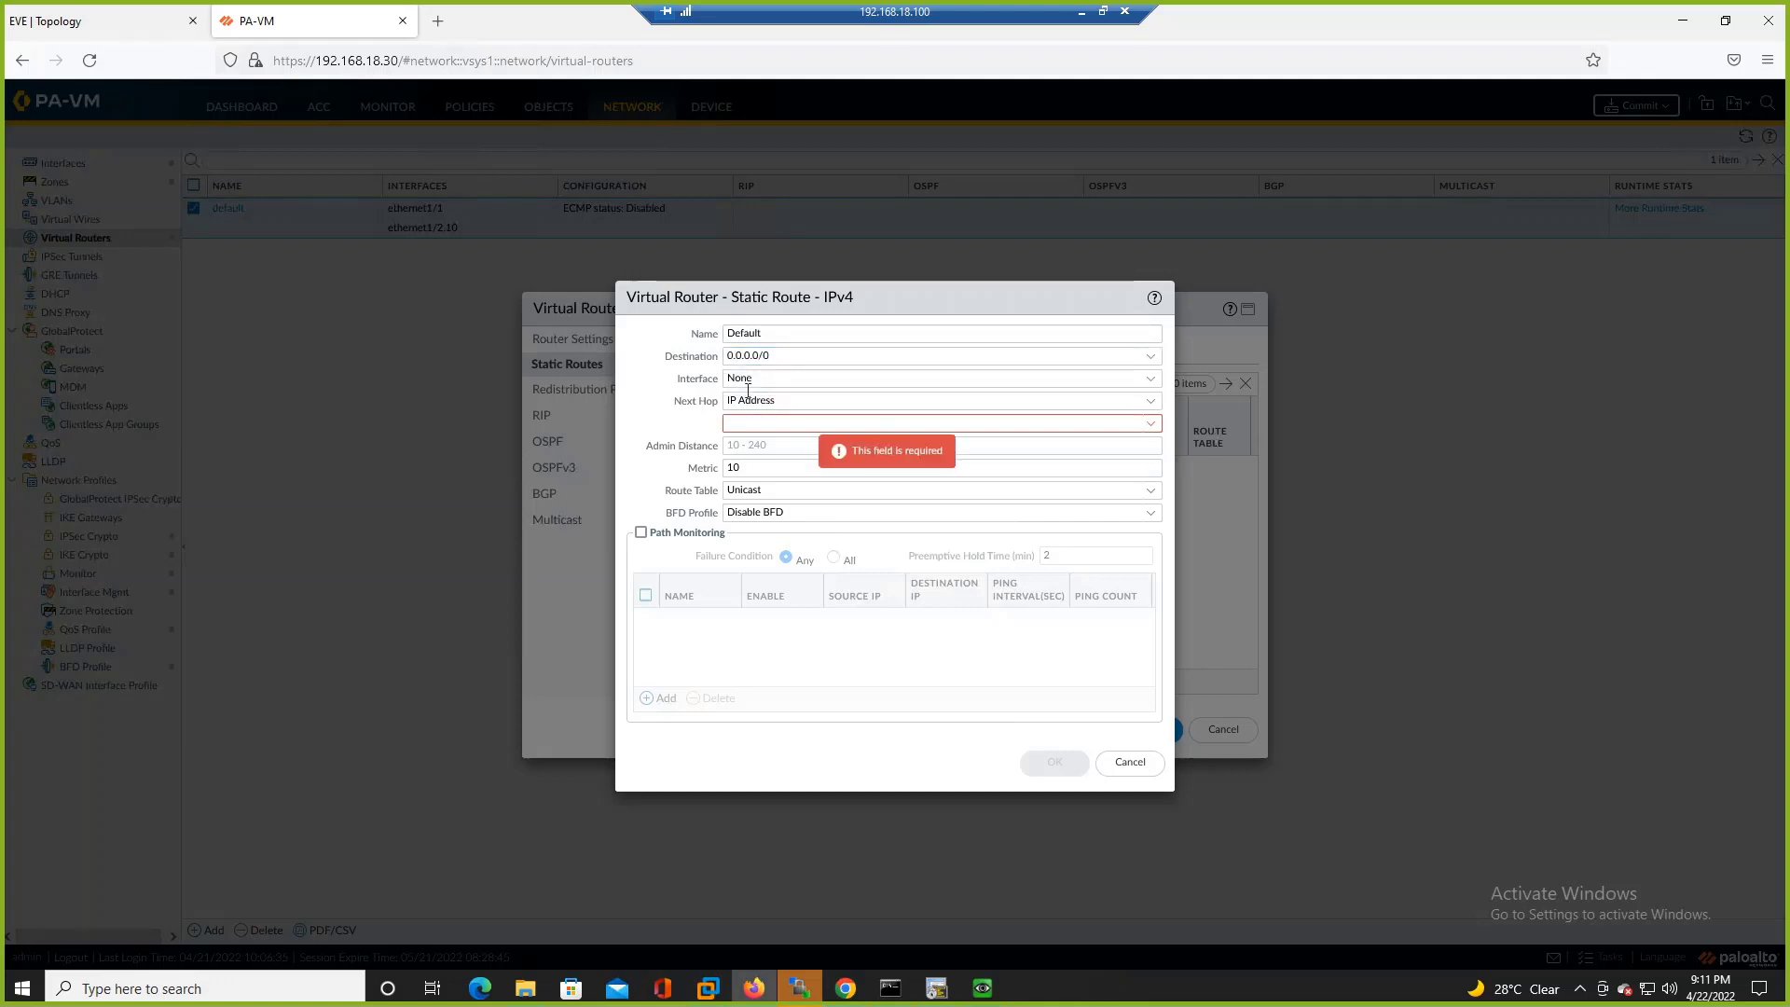
# - Set the static route's interface to ethernet1/2.10 and its next-hop IP address to 1.1.1.1
pyautogui.click(1109, 379)
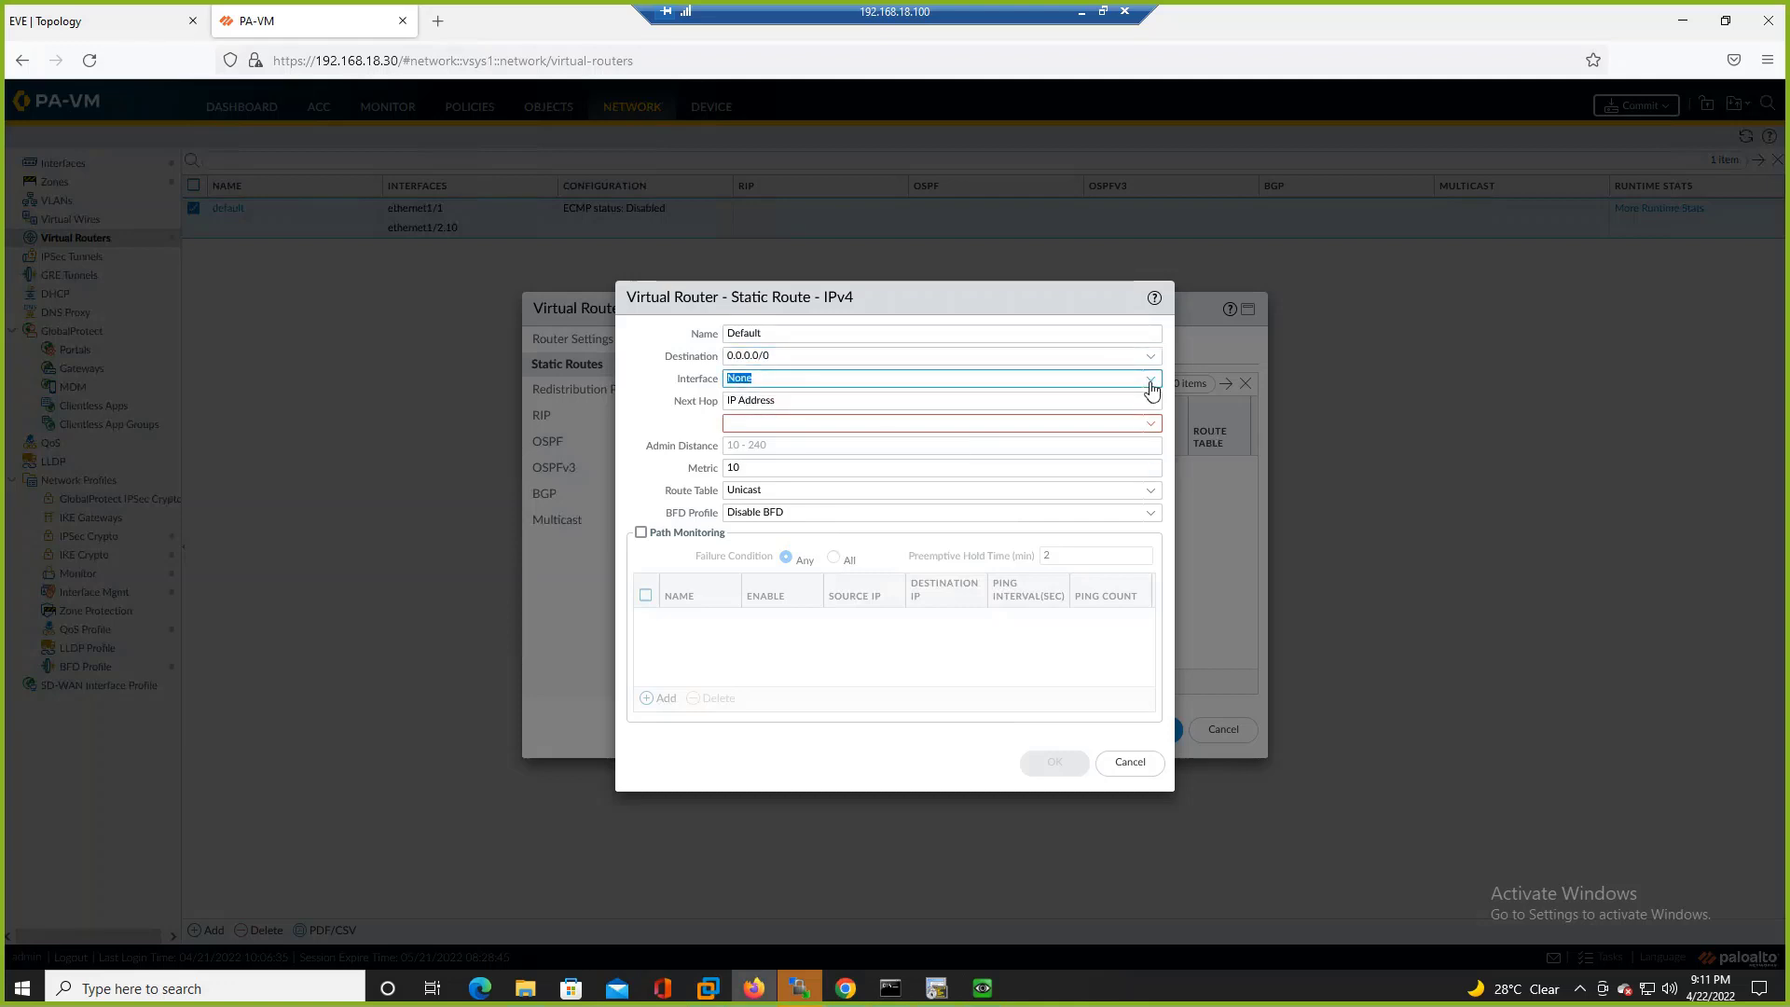
pyautogui.click(1150, 383)
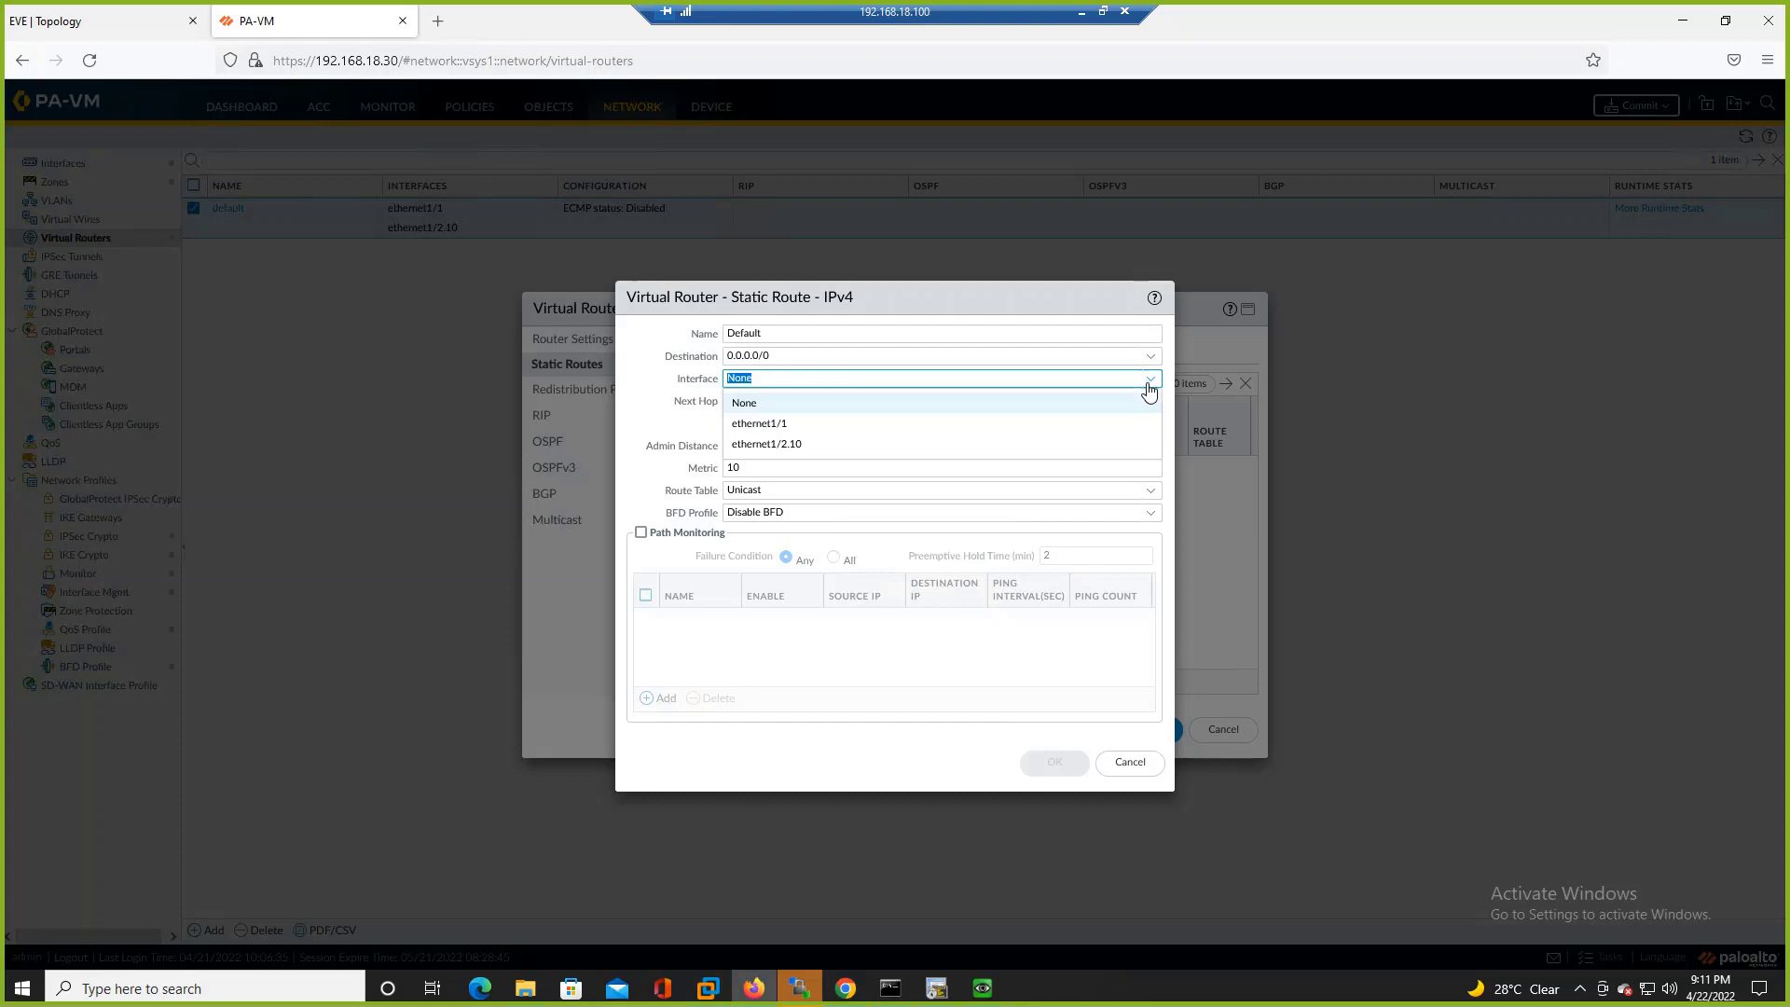
pyautogui.click(843, 445)
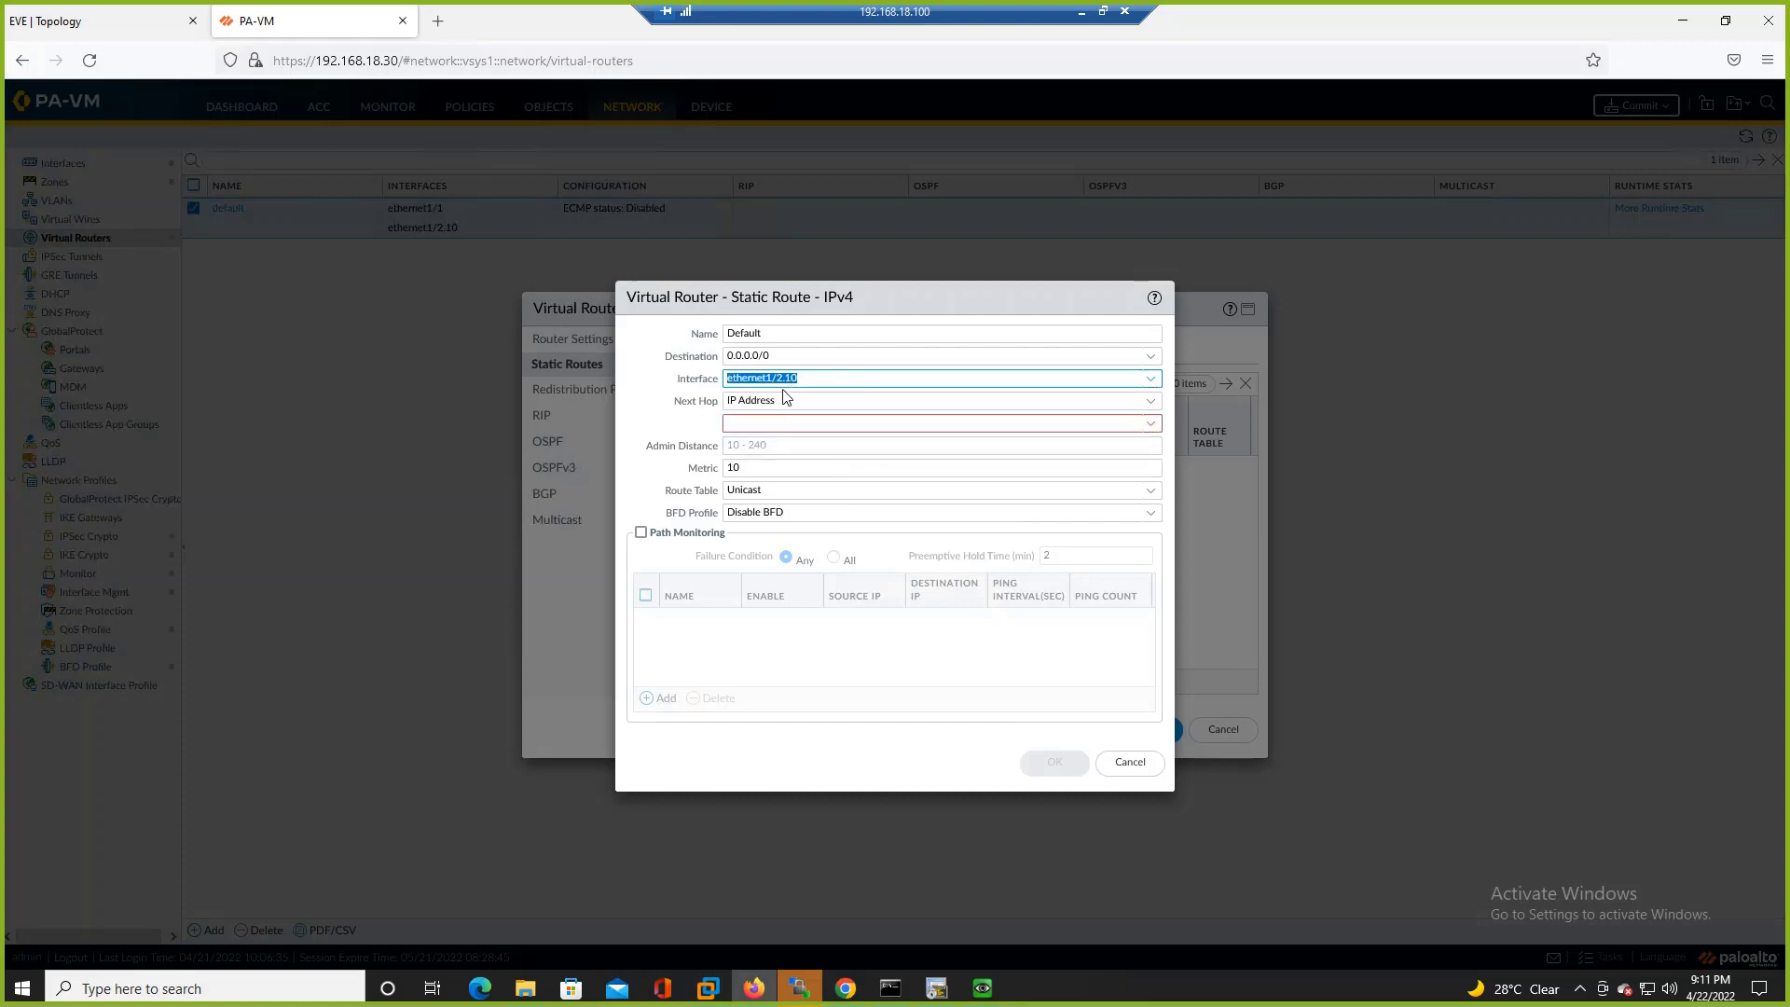
pyautogui.click(810, 424)
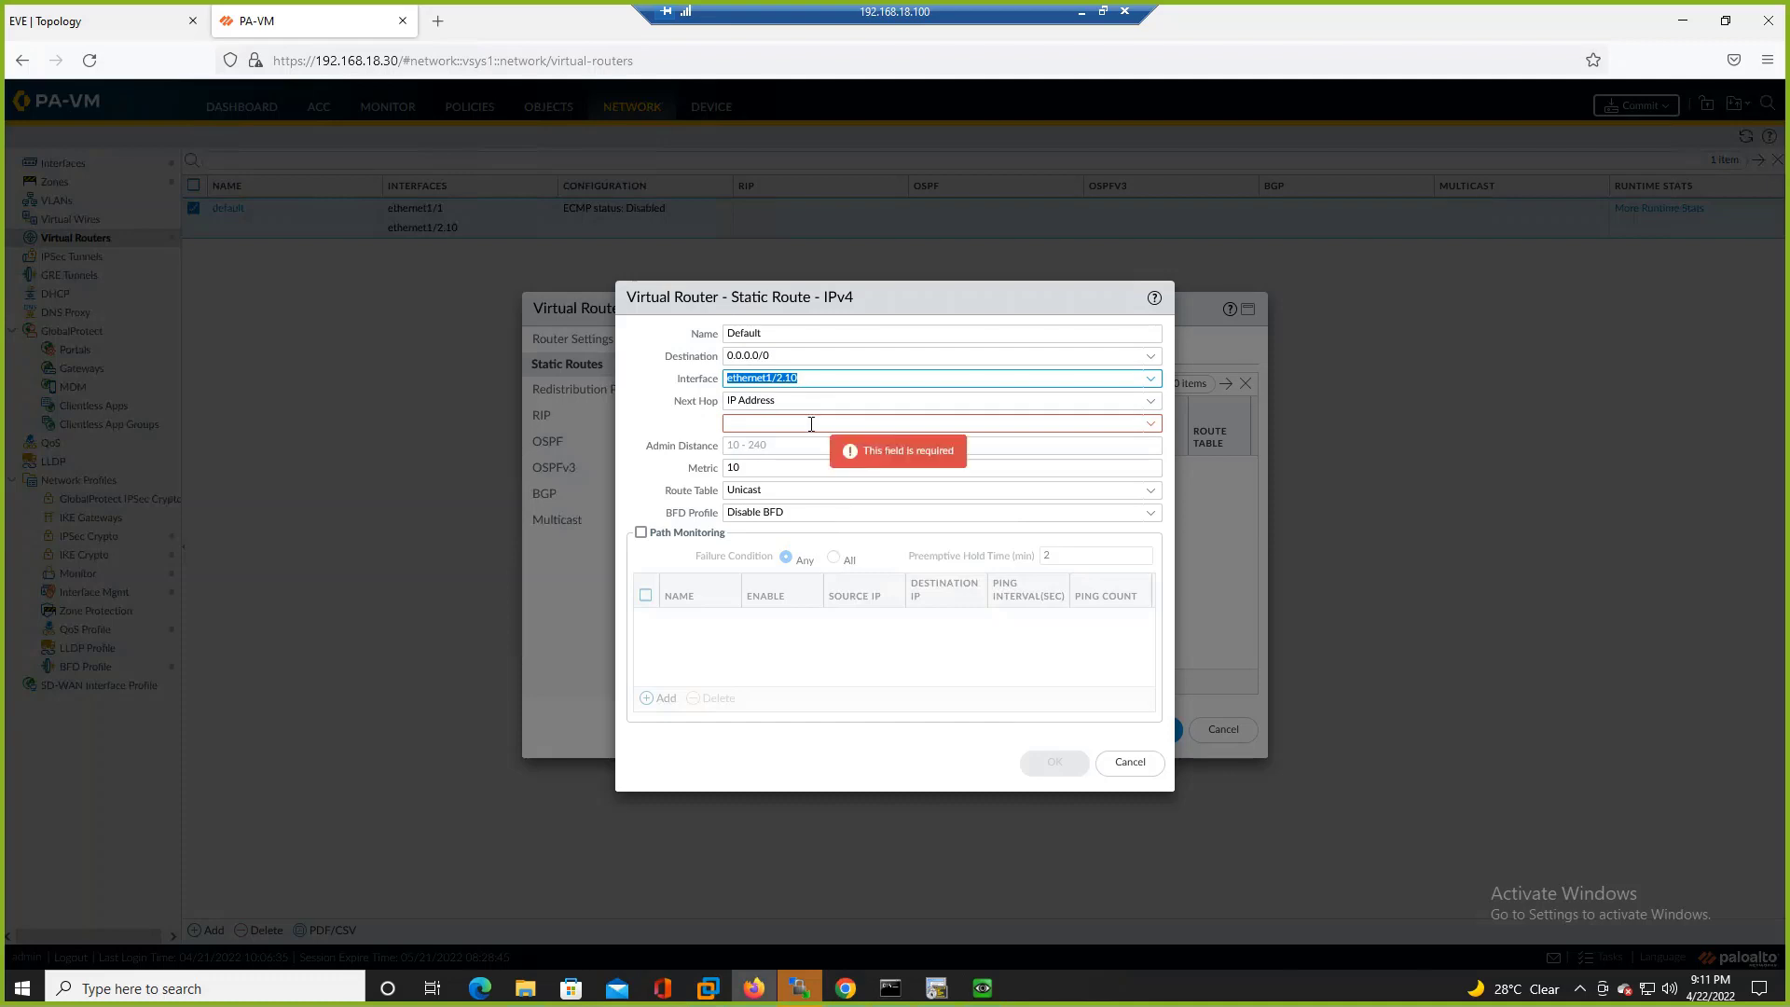
pyautogui.write('1')
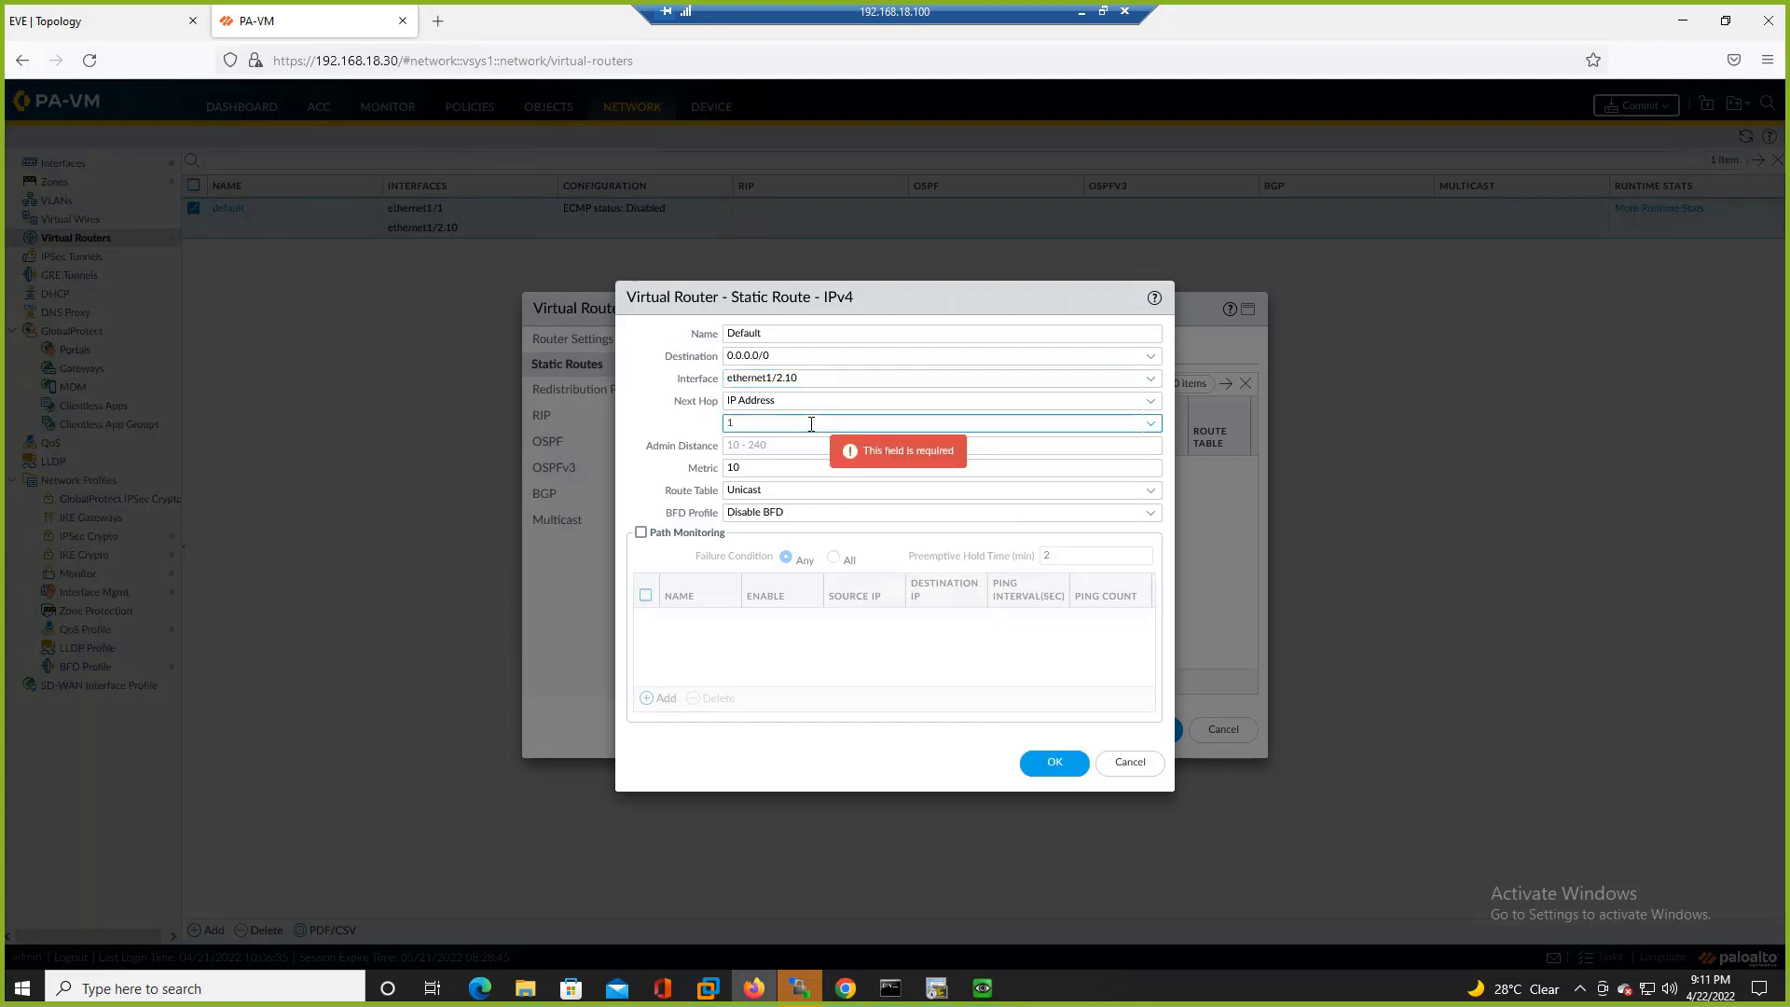
pyautogui.write('.1.1.1')
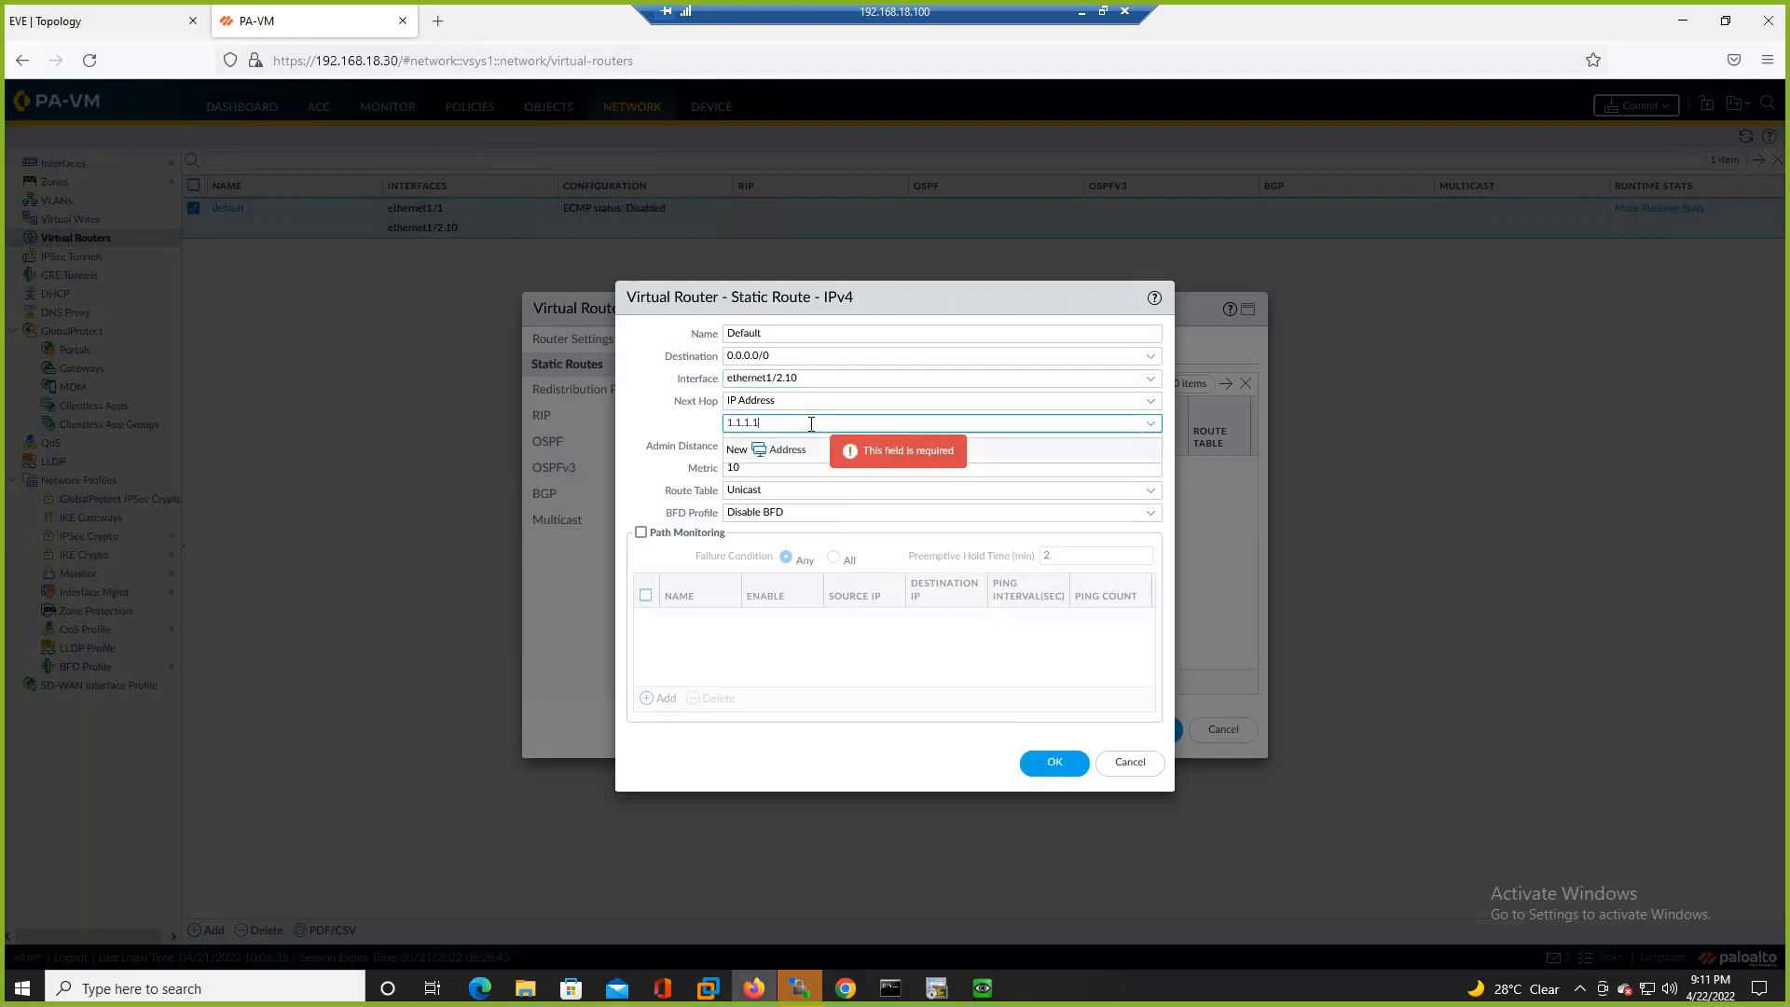
pyautogui.click(645, 411)
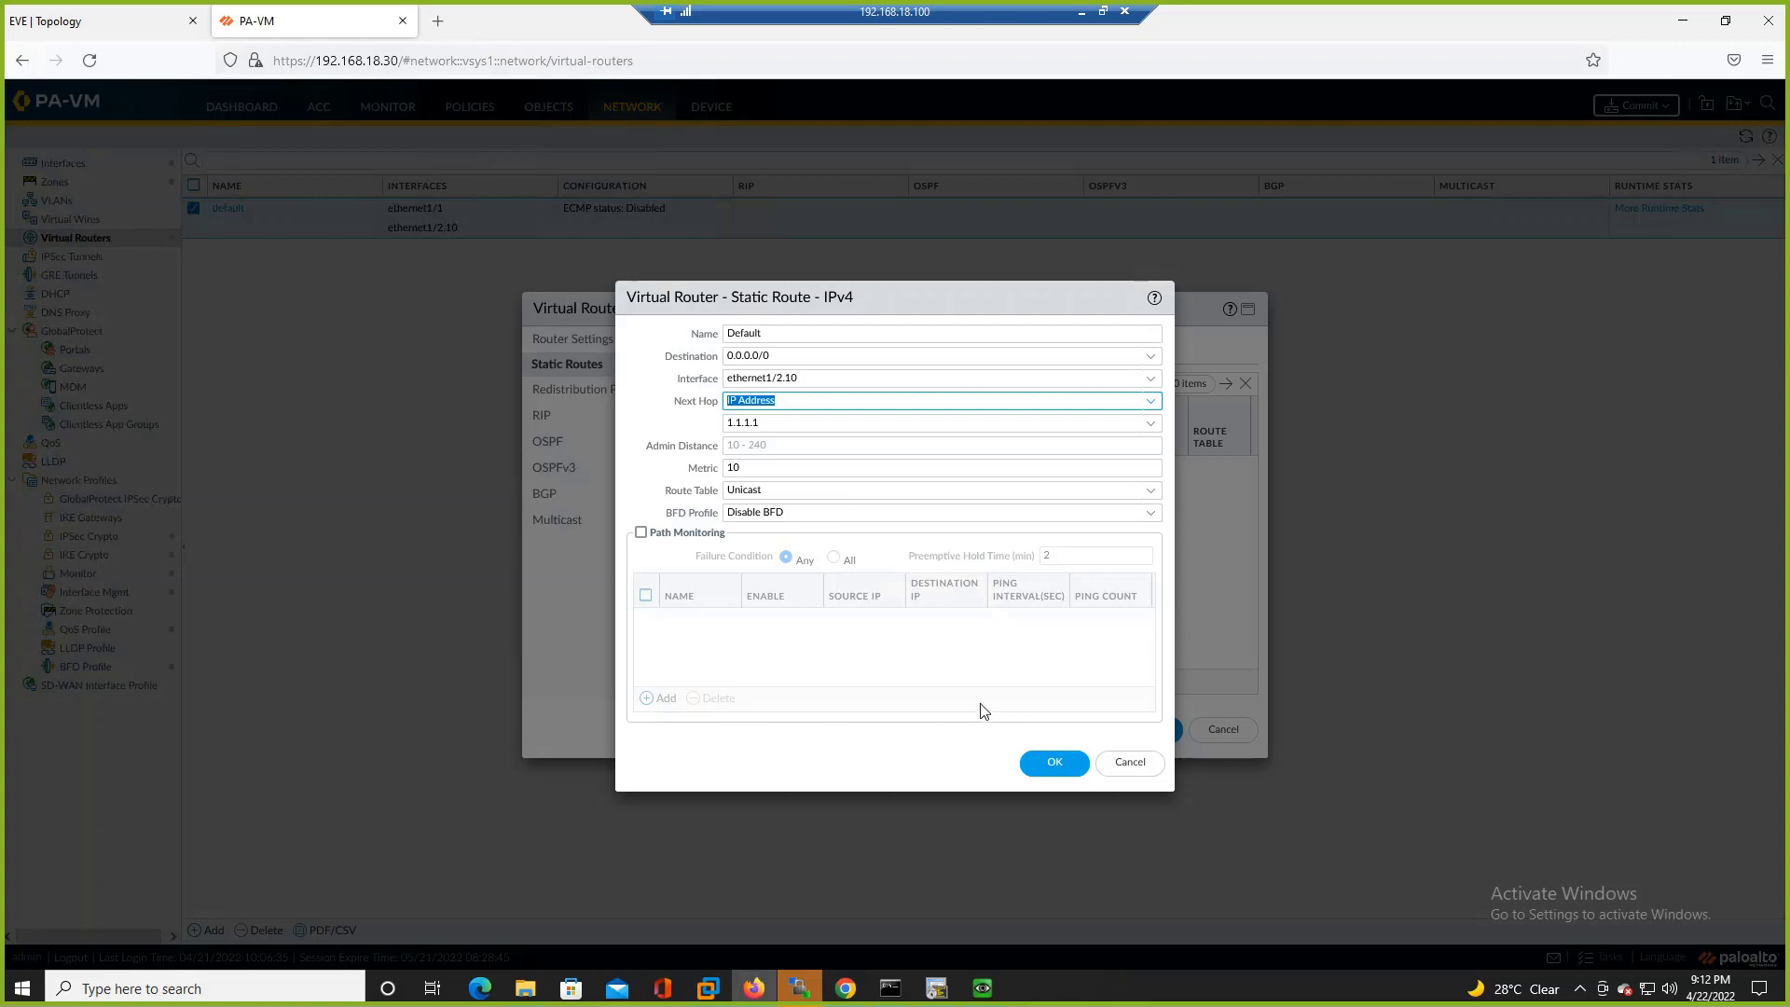
# - Save the static route in the default virtual router and commit the pending changes to the firewall
pyautogui.click(1040, 762)
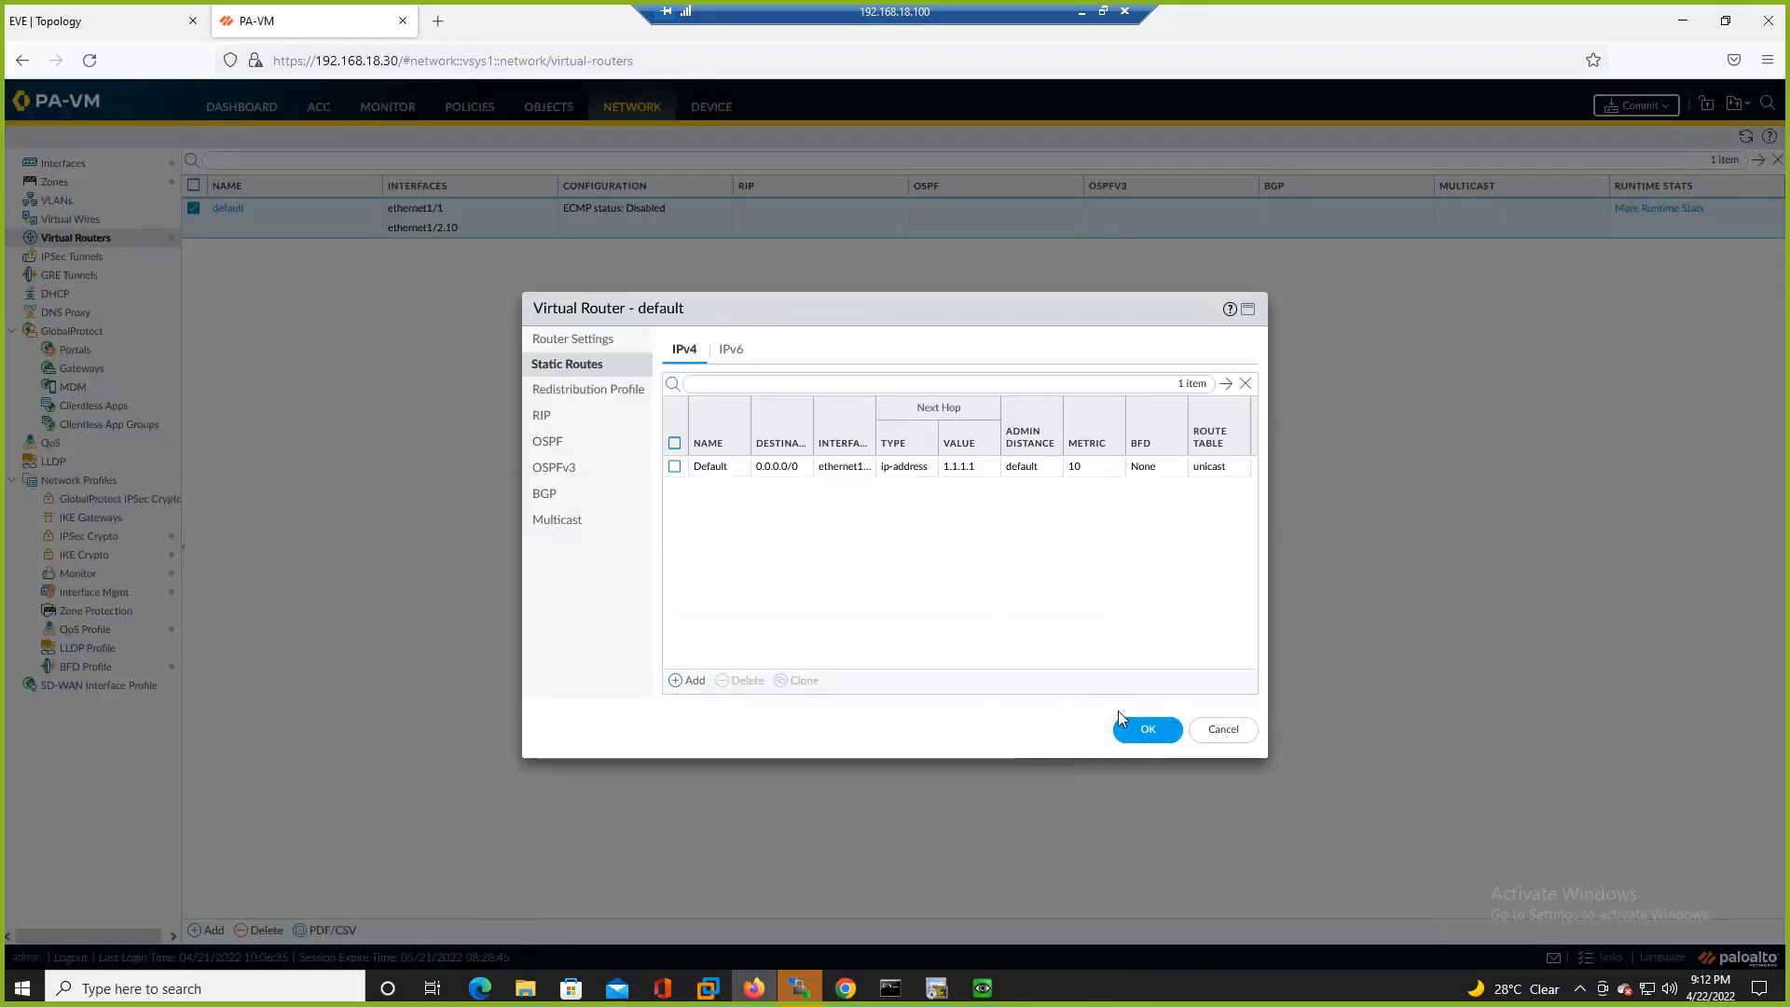
pyautogui.click(1131, 726)
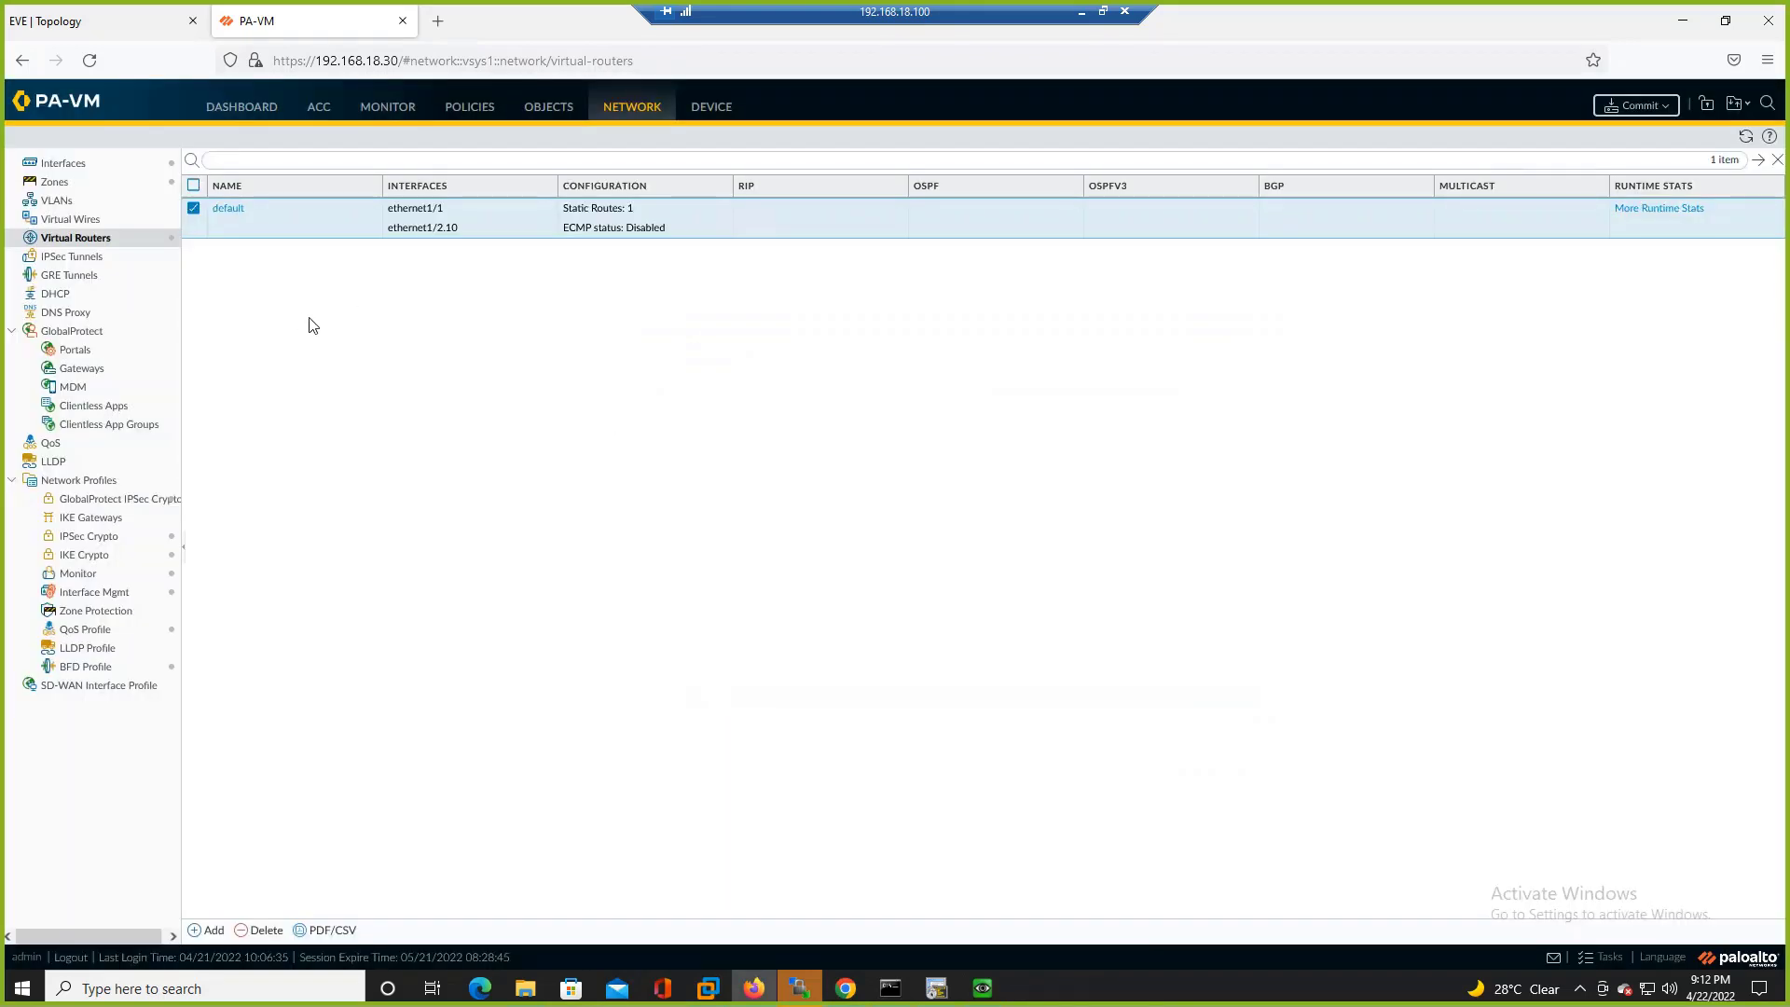
pyautogui.click(1638, 105)
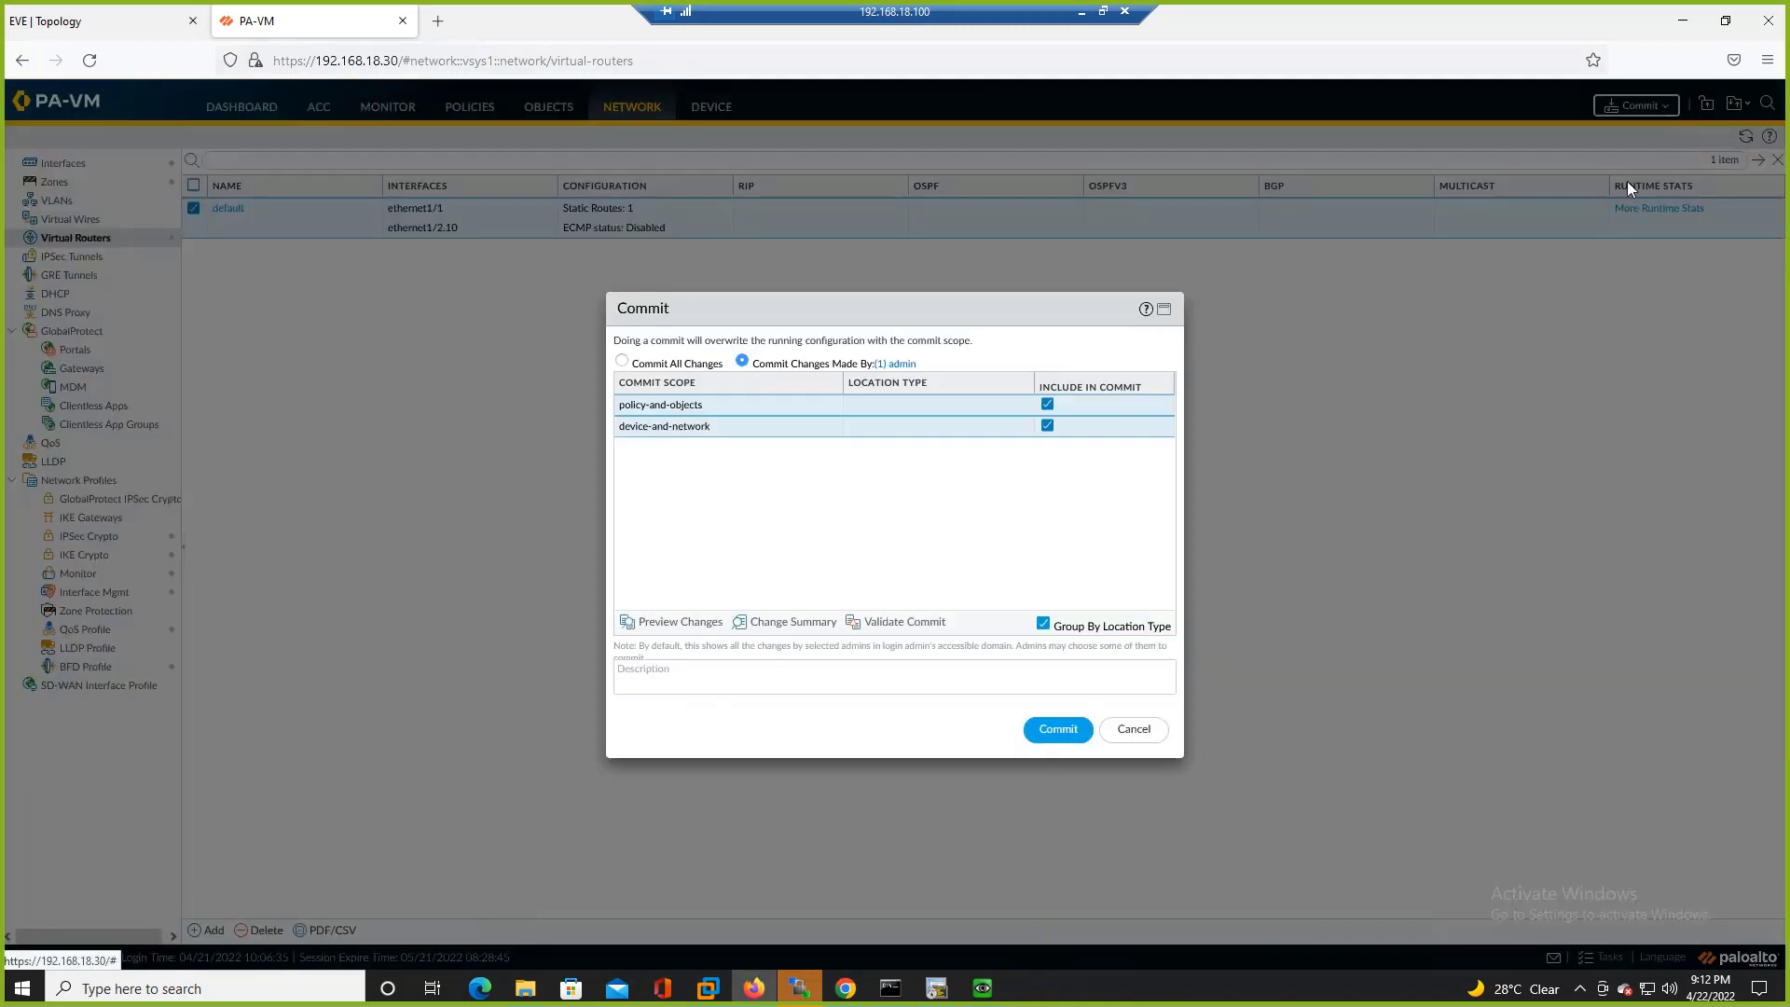
pyautogui.click(1053, 732)
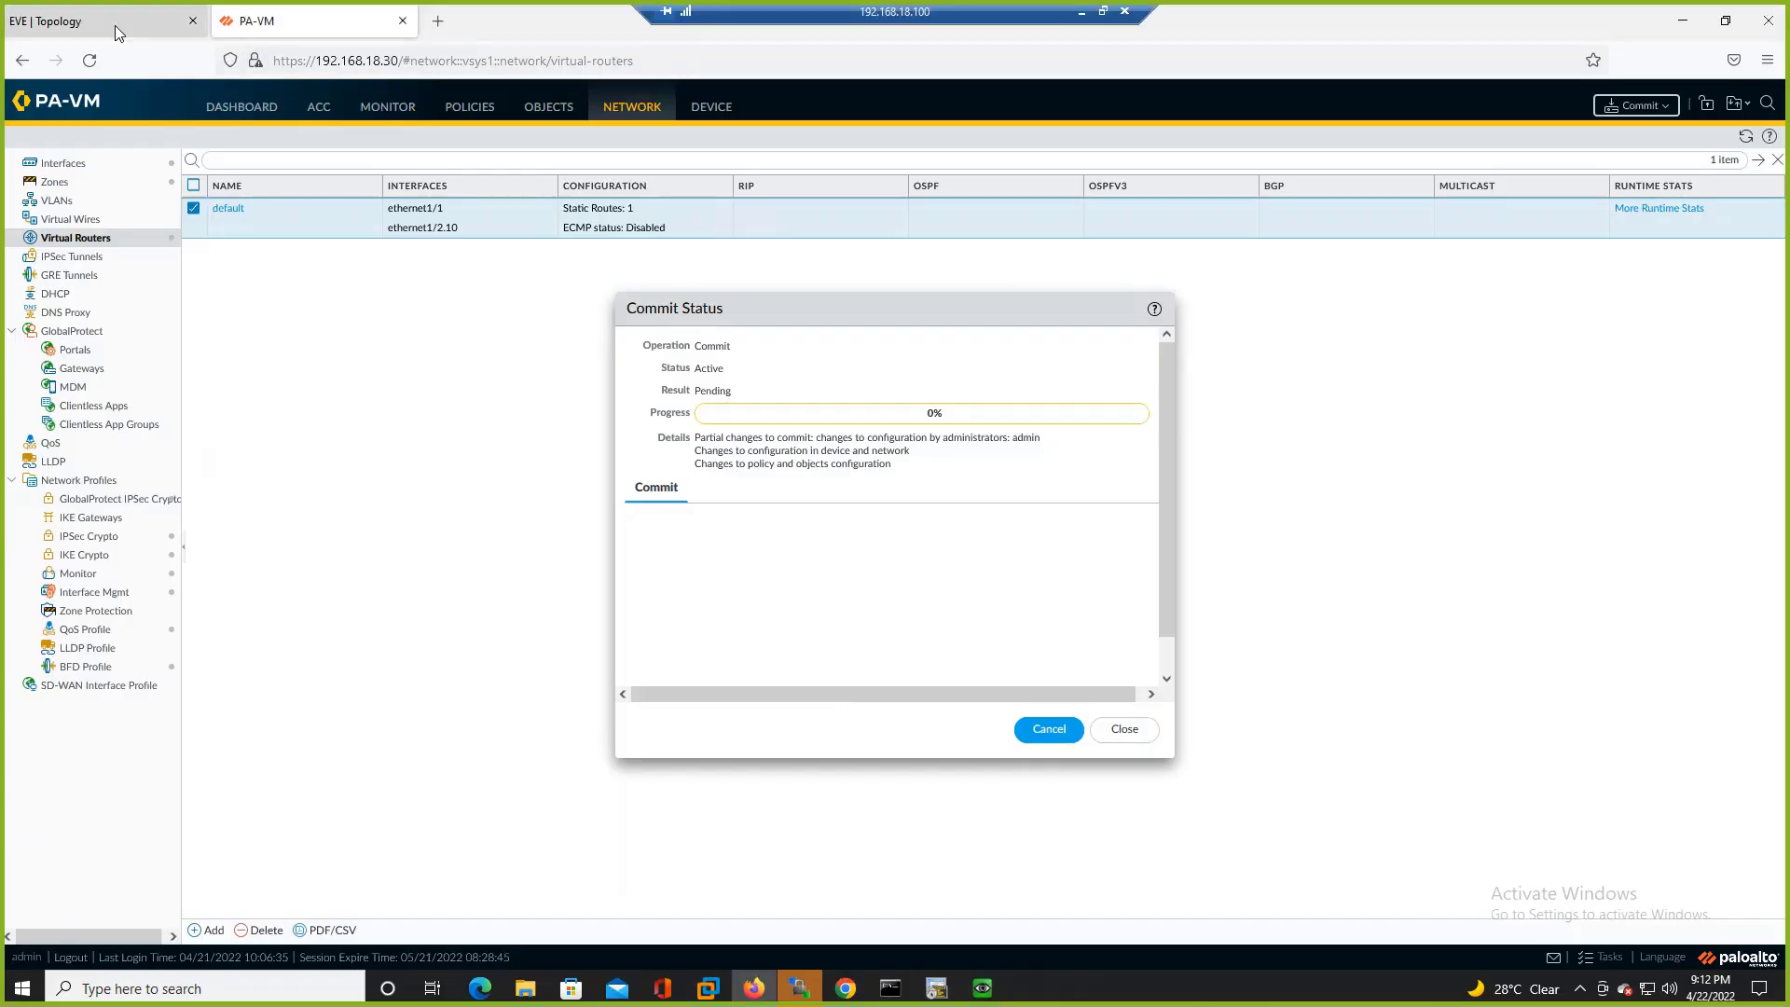
# - Return to the EVE topology, switch to the Core-SW terminal session, and enter privileged mode with enable
pyautogui.click(116, 28)
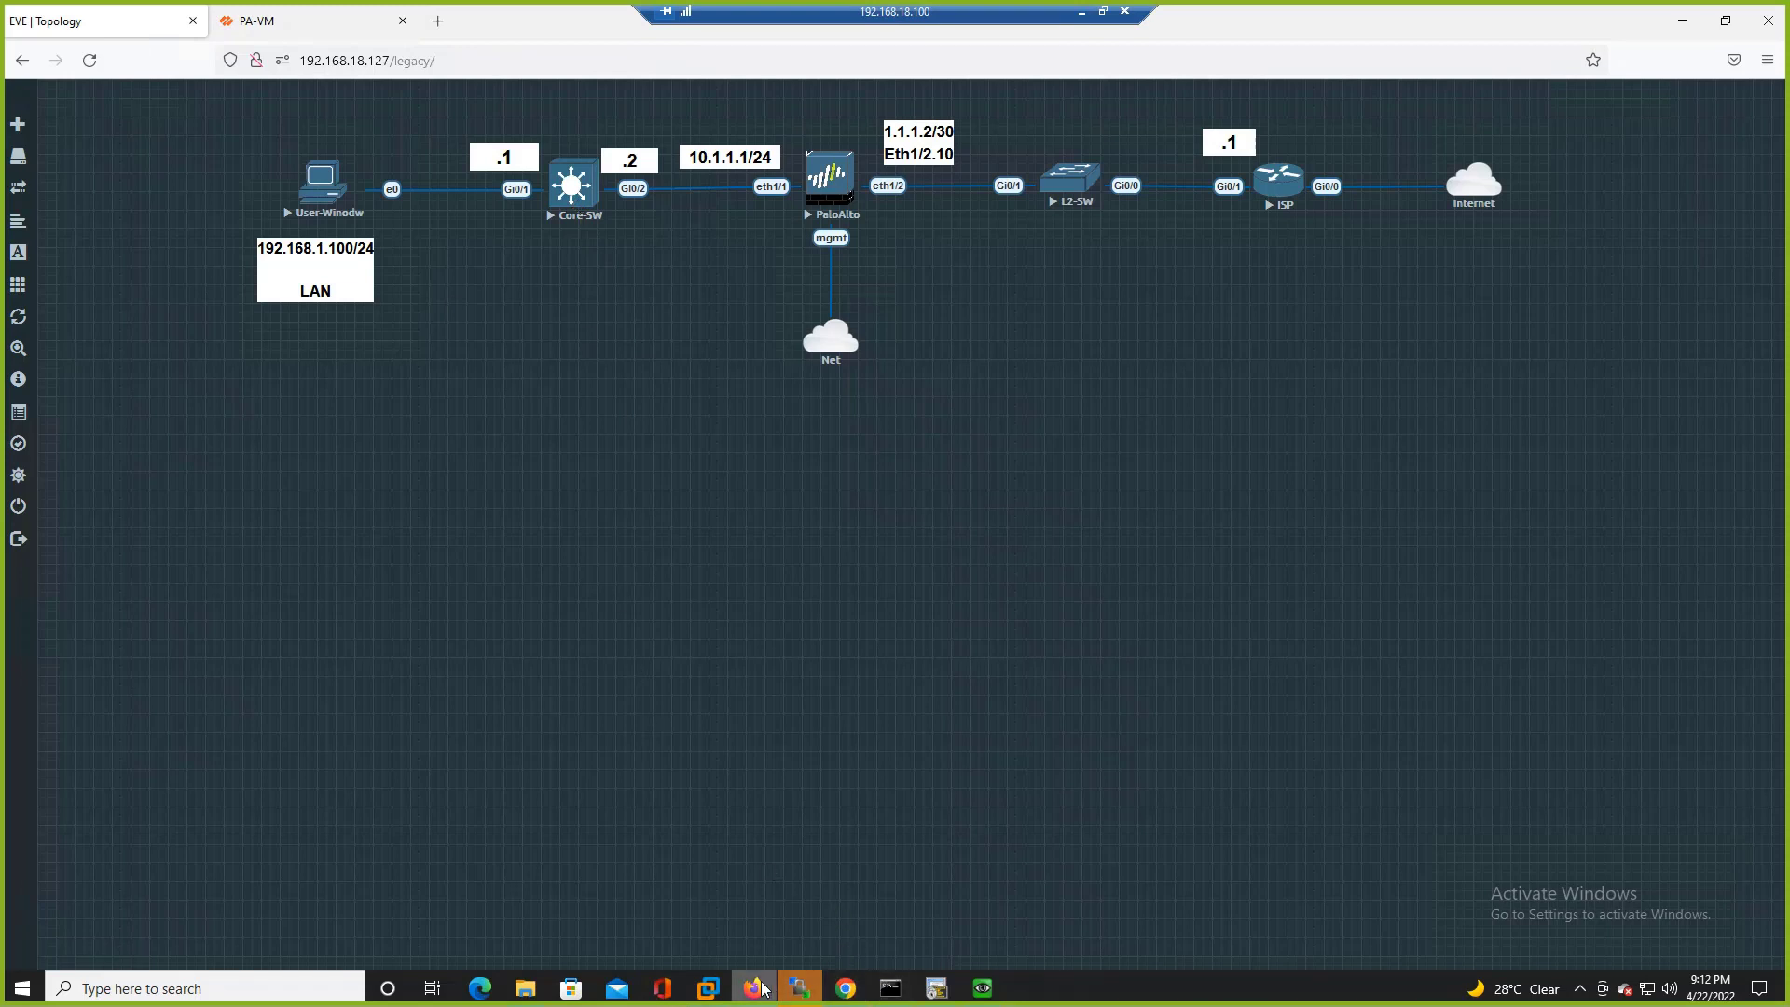
pyautogui.click(927, 998)
pyautogui.click(353, 479)
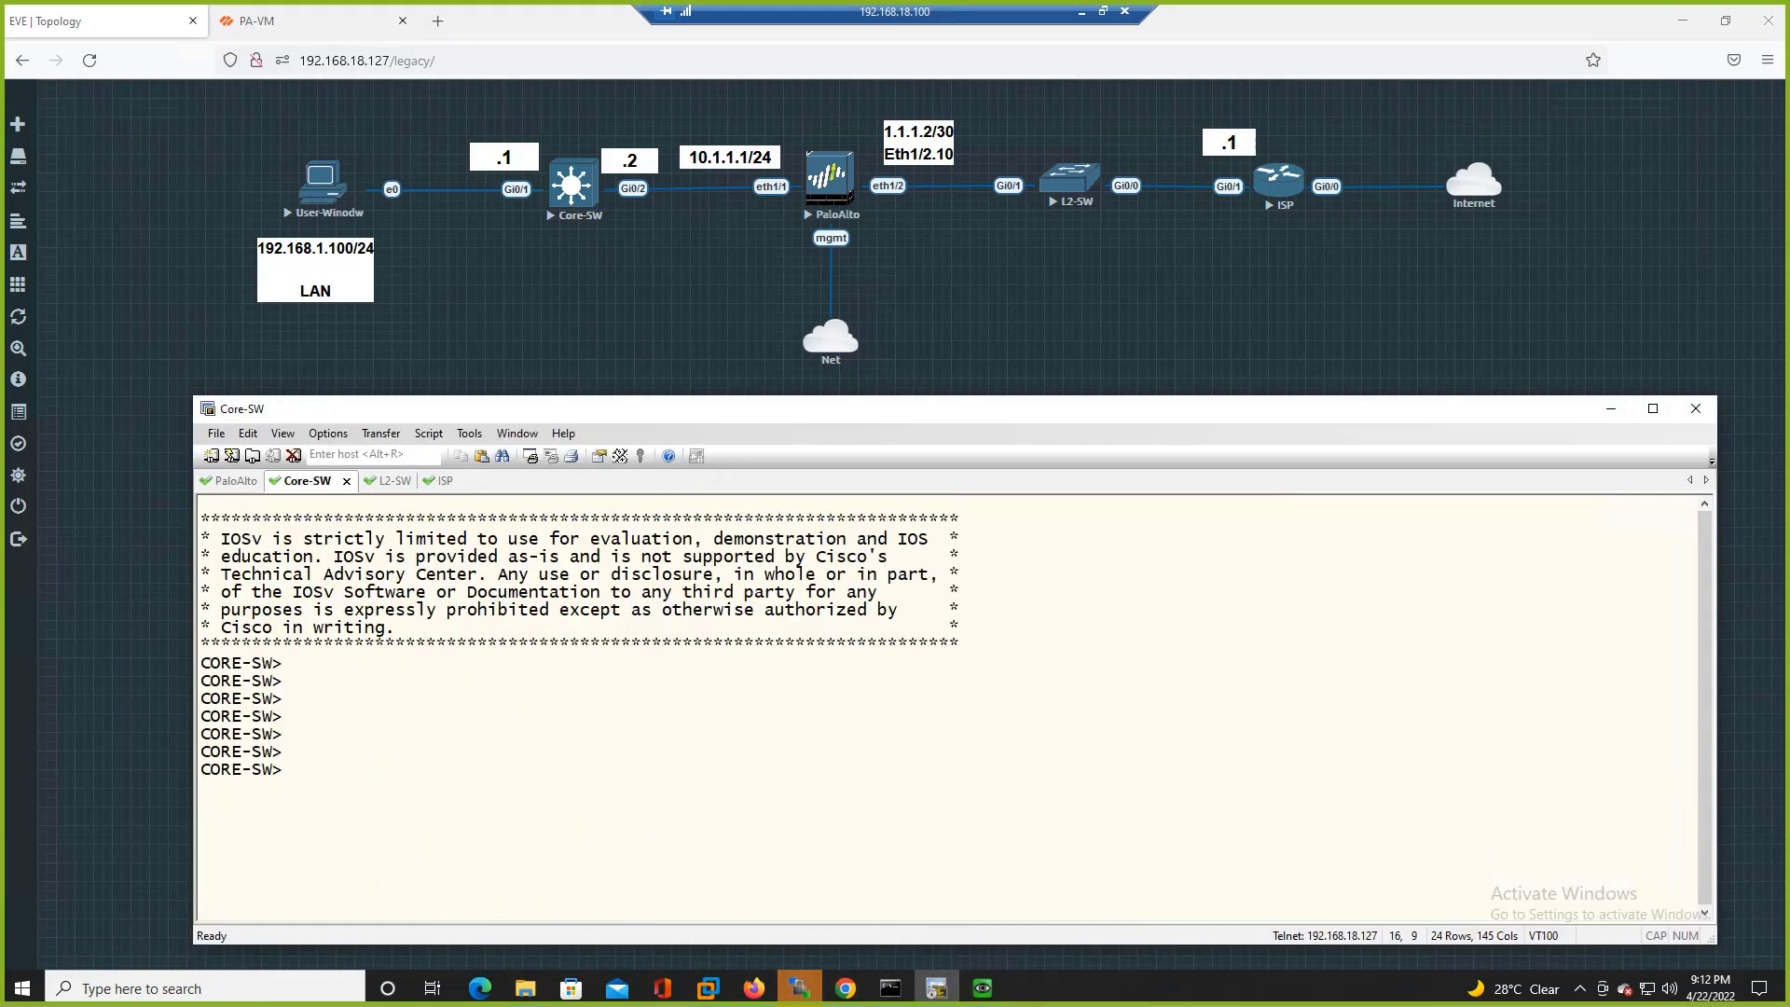
pyautogui.write('en')
pyautogui.press('Tab')
pyautogui.press('Return')
# - Show the IP routing table of CORE-SW with show ip route
pyautogui.write('sh')
pyautogui.press('Tab')
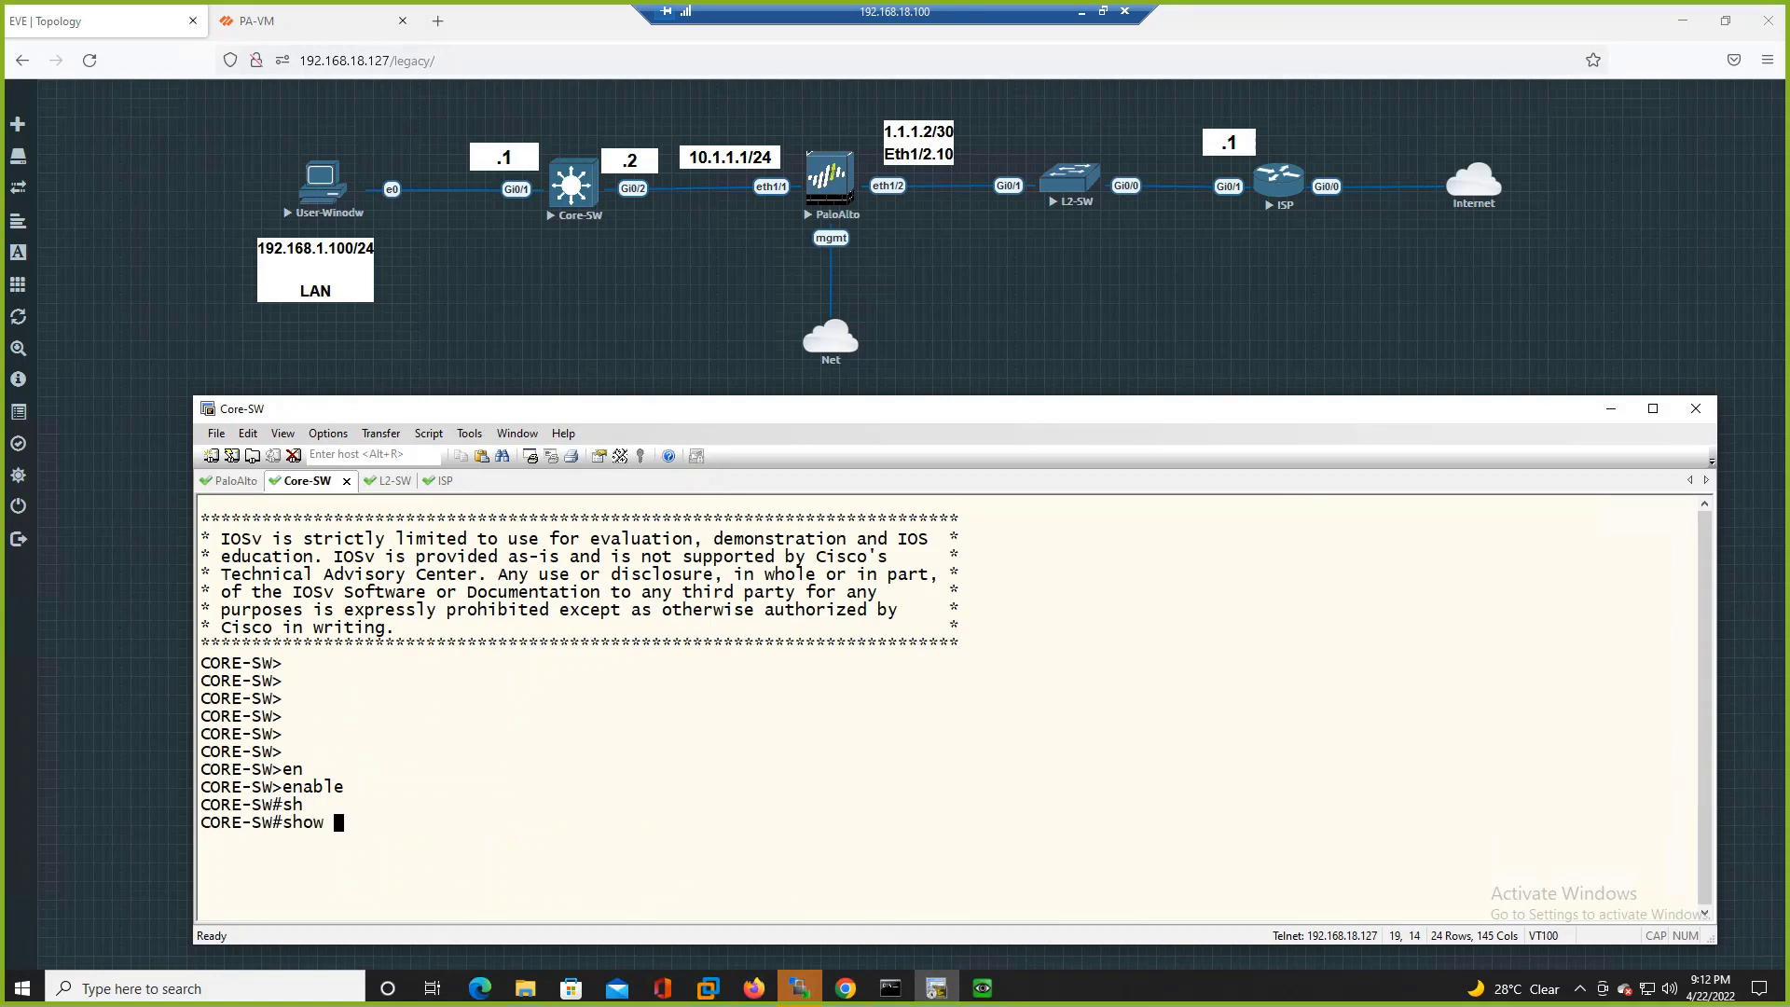
pyautogui.write('ip rou')
pyautogui.press('Tab')
pyautogui.press('Return')
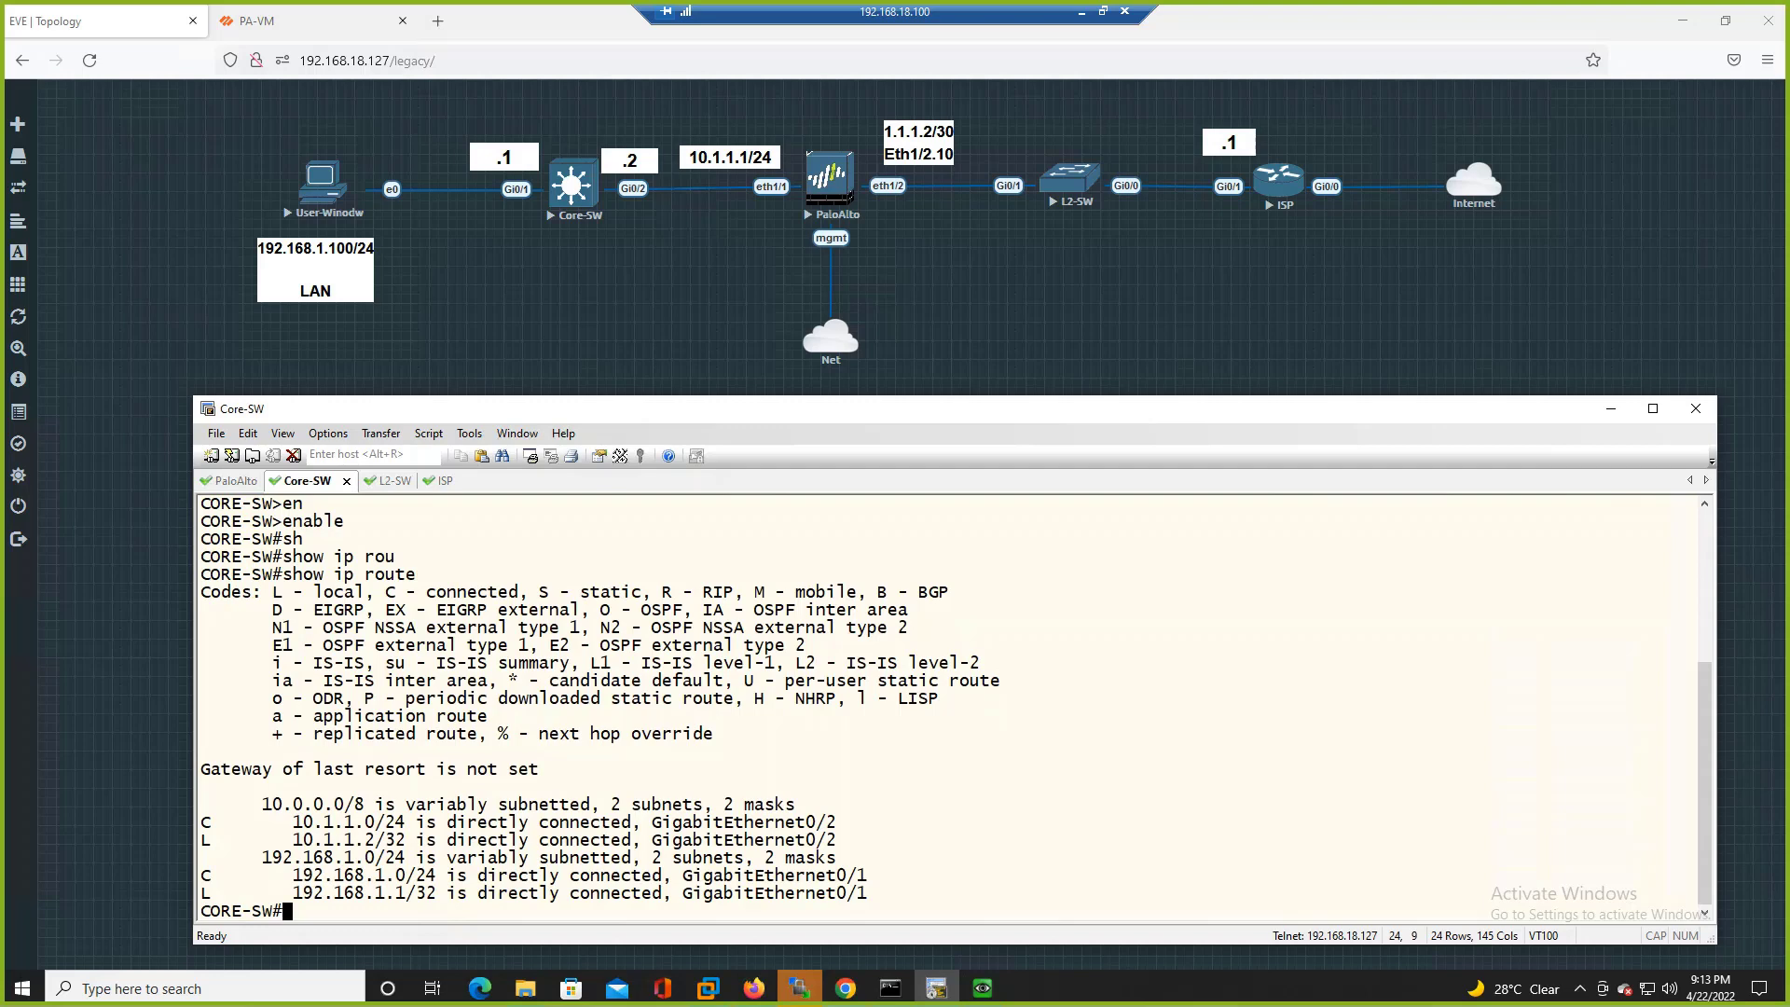
# - List the routing protocols on CORE-SW with show ip protocols
pyautogui.write('show')
pyautogui.press('Tab')
pyautogui.write('ip pro')
pyautogui.press('Tab')
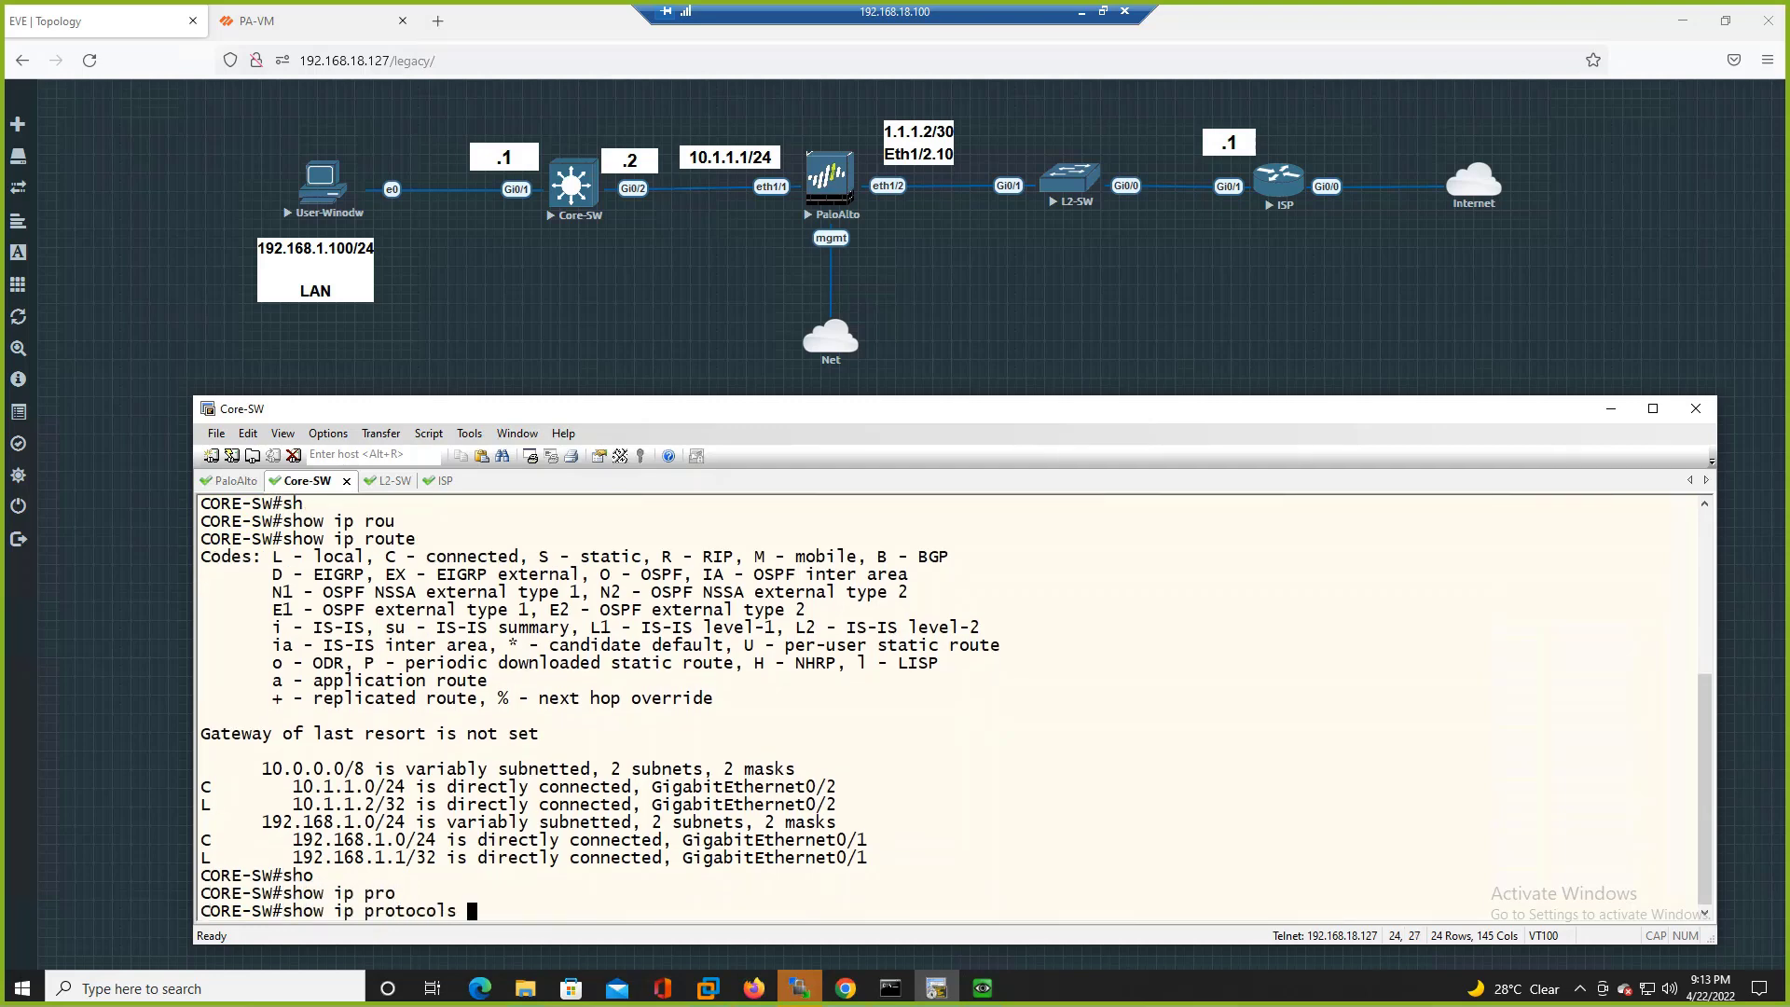
pyautogui.press('Return')
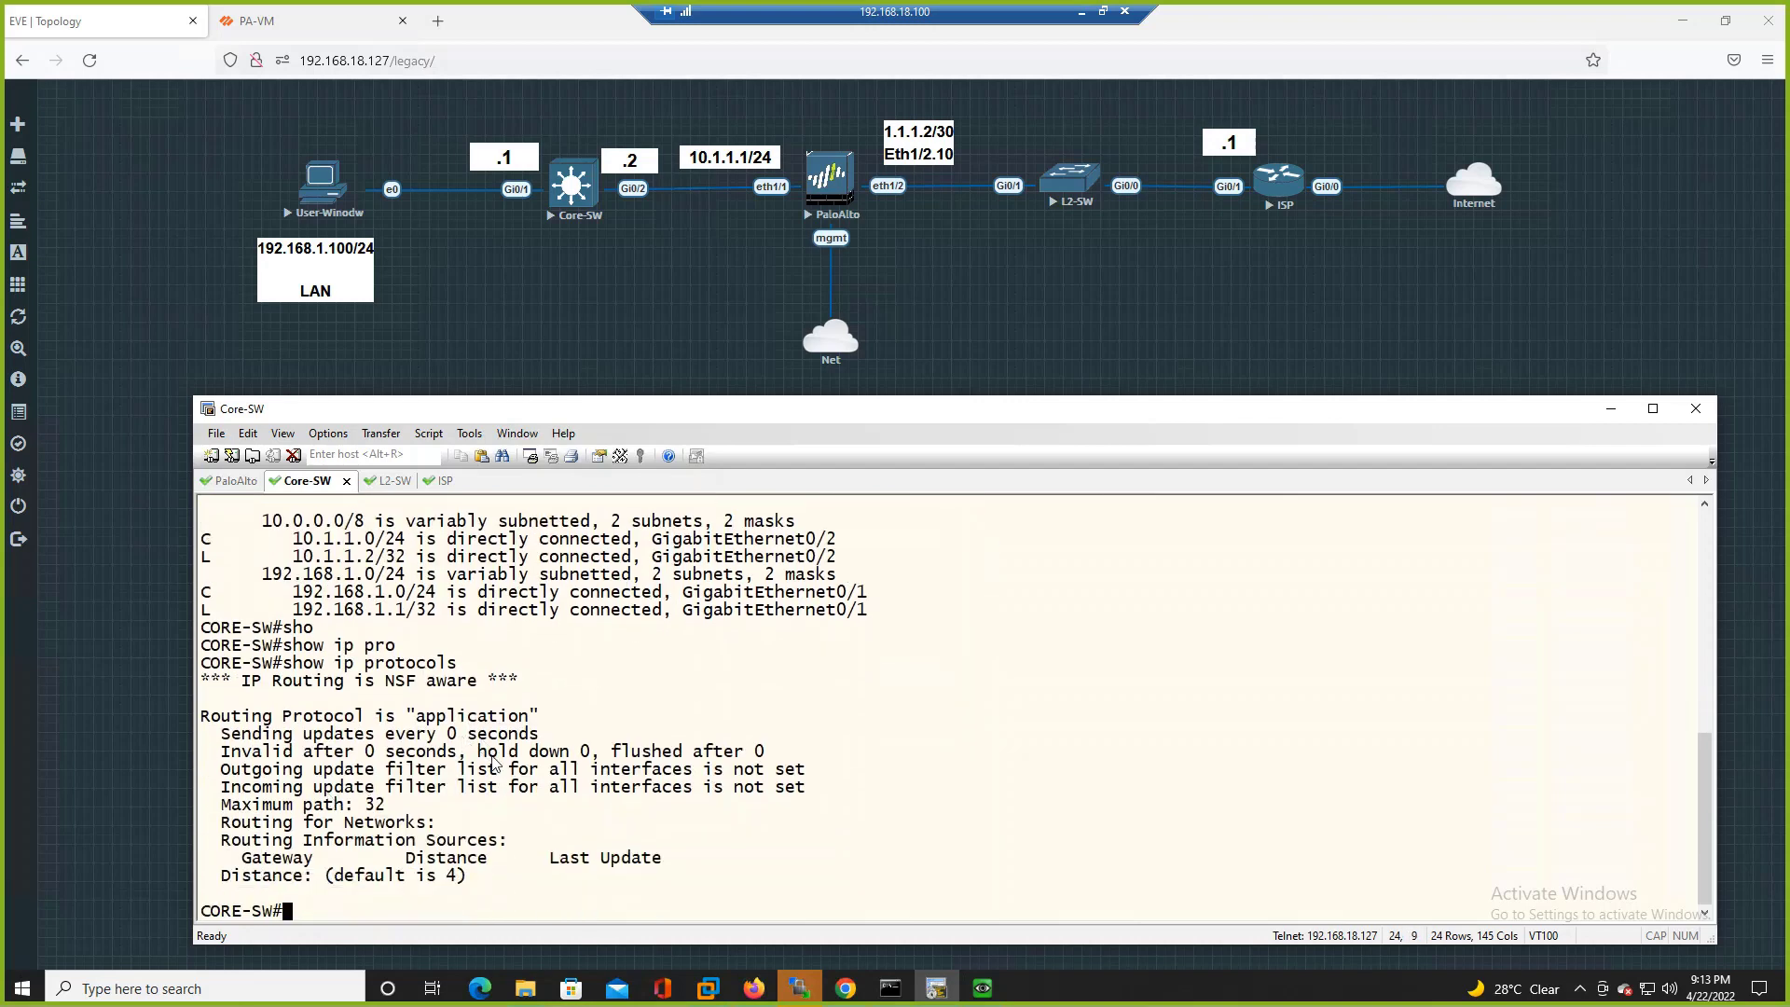
# - Enter global configuration mode on CORE-SW and start OSPF process 1 with router ospf 1
pyautogui.write('config t')
pyautogui.press('Return')
pyautogui.write('route')
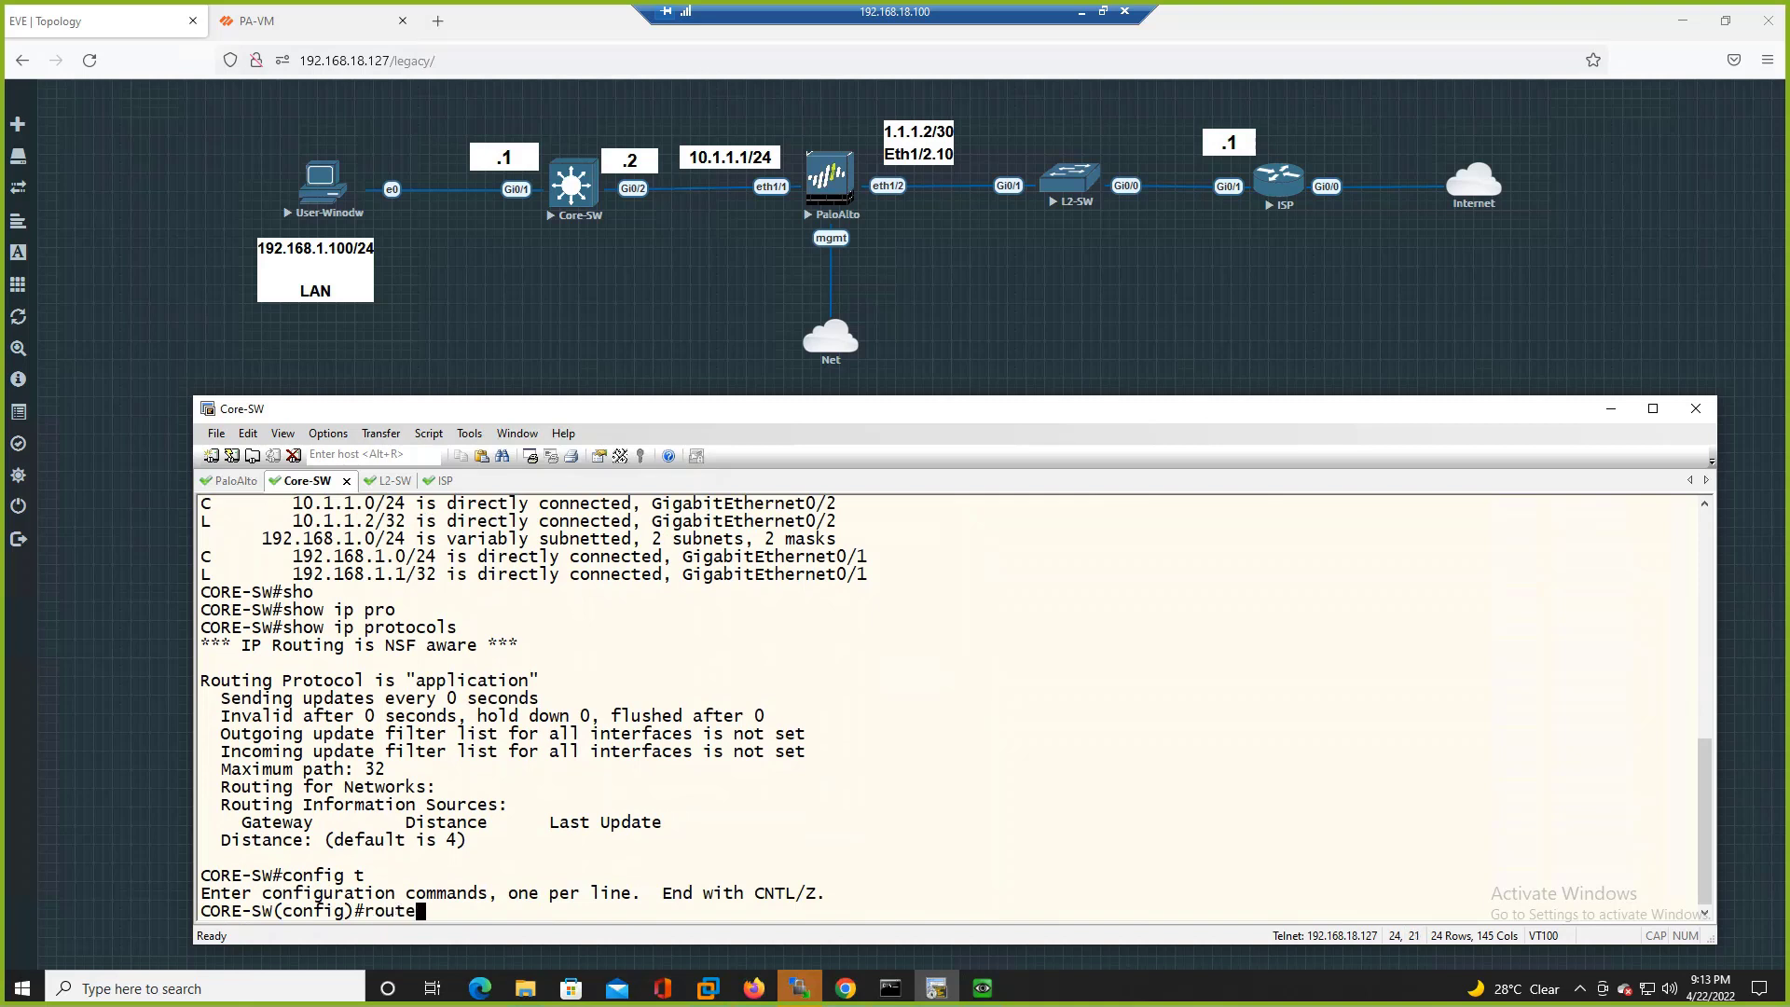
pyautogui.write('r os')
pyautogui.press('Tab')
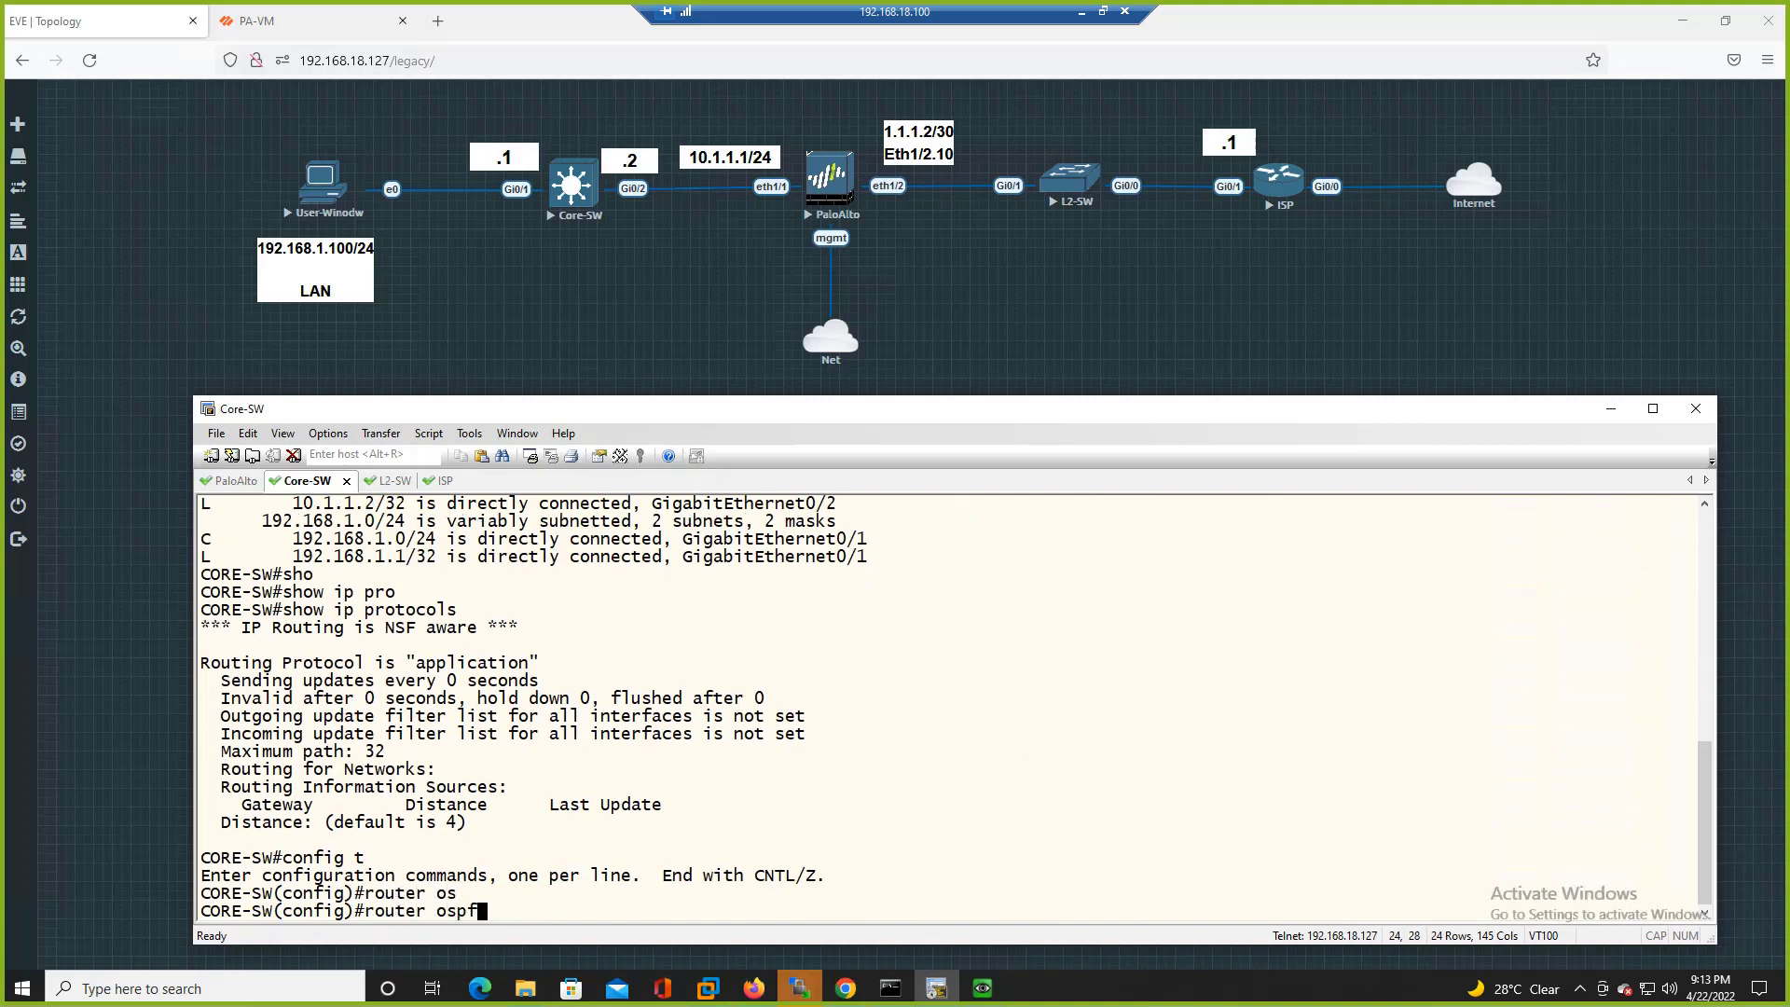
pyautogui.write('1')
pyautogui.press('Return')
# - Advertise all CORE-SW interfaces in OSPF with network 0.0.0.0 255.255.255.255 area 0
pyautogui.write('net')
pyautogui.press('Tab')
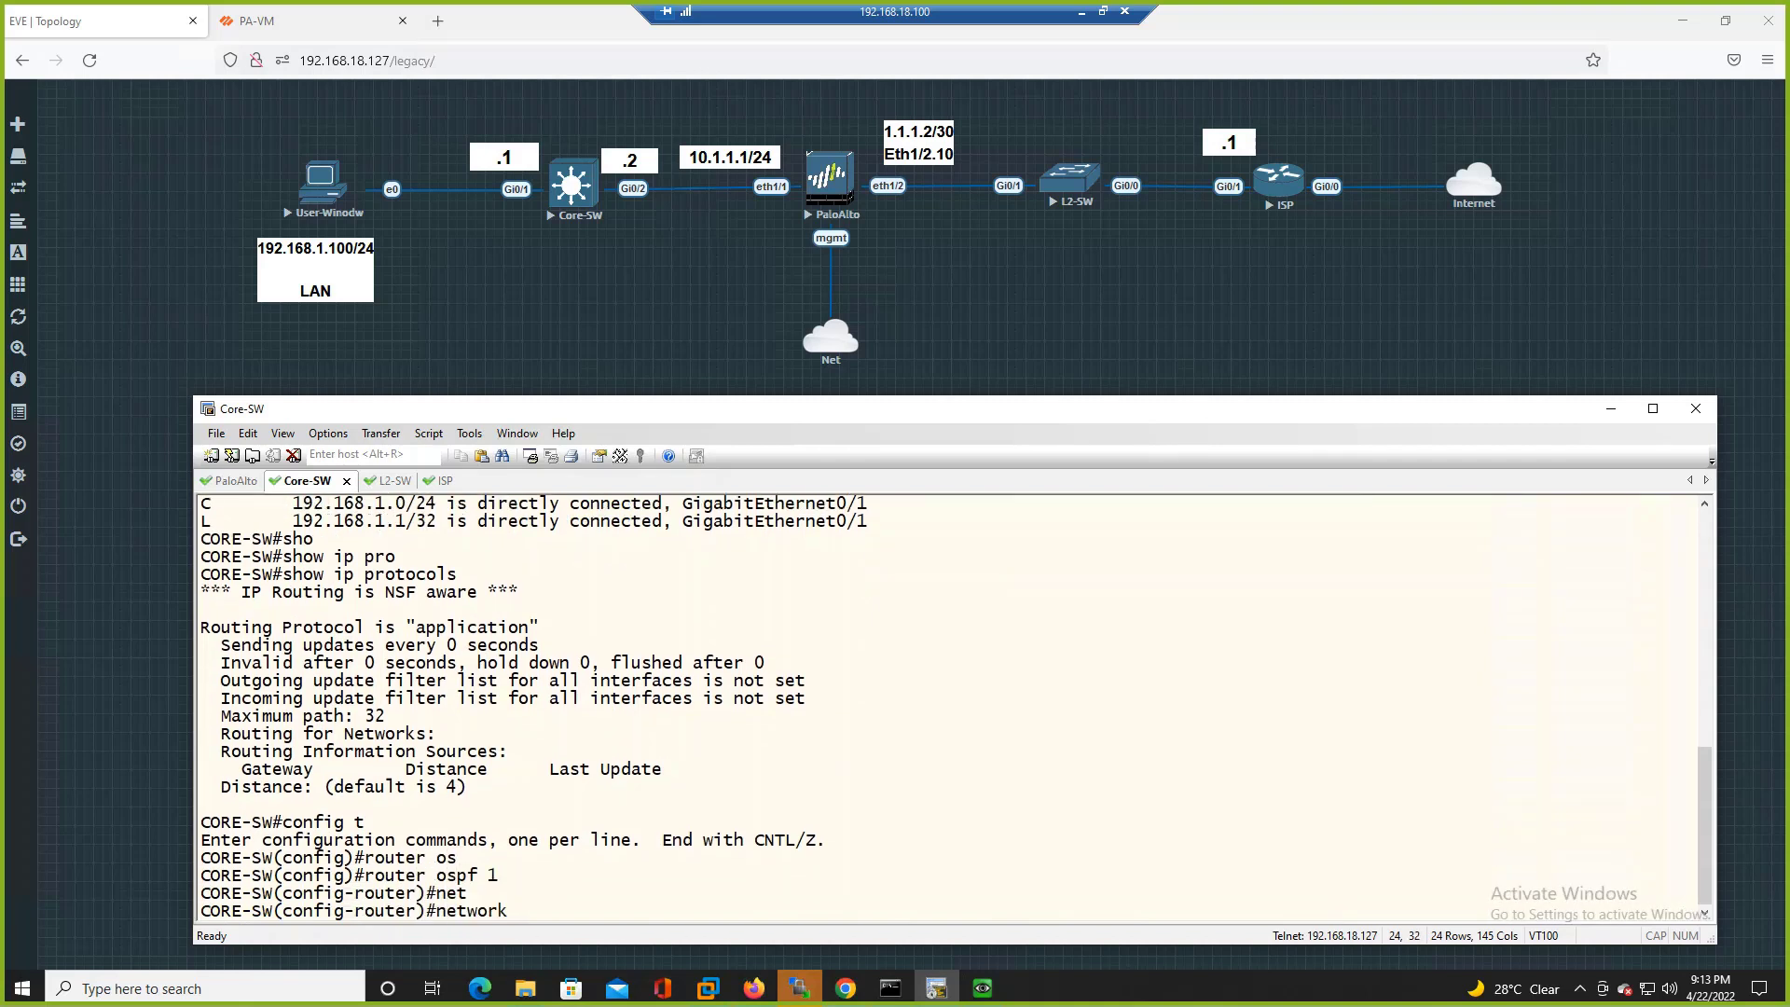
pyautogui.write('0.0.0.0  255.255.255.25')
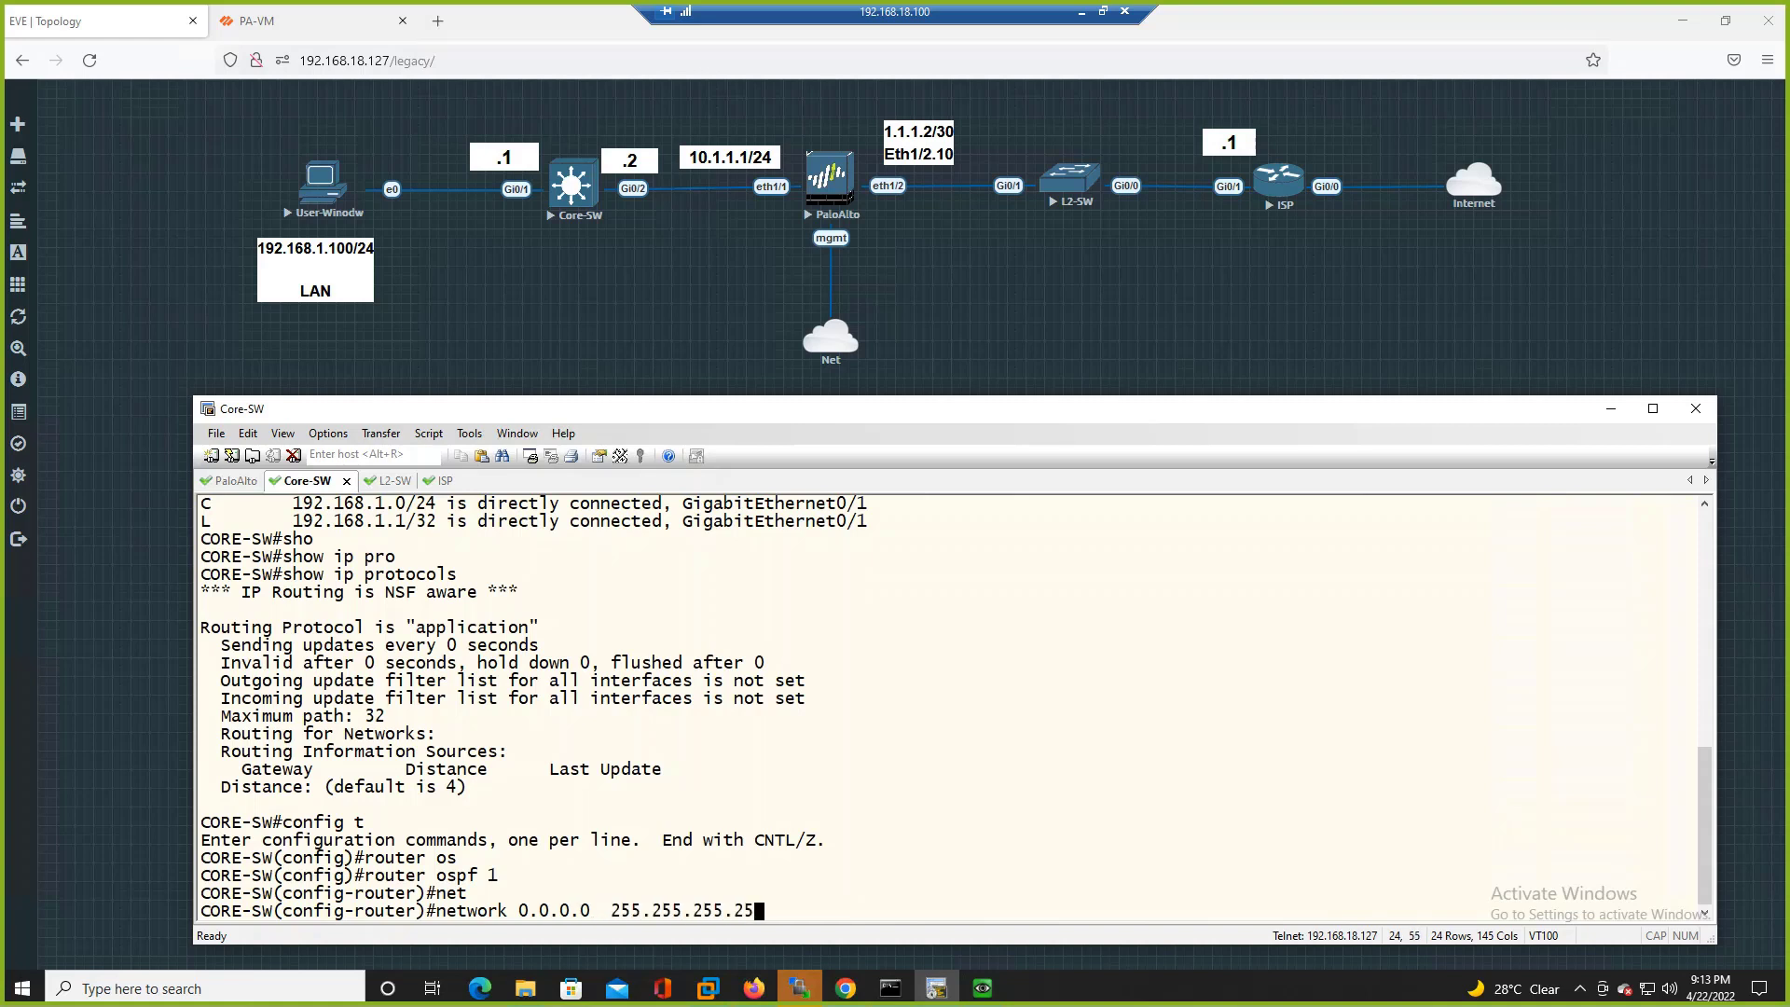
pyautogui.write('5 ar')
pyautogui.press('Tab')
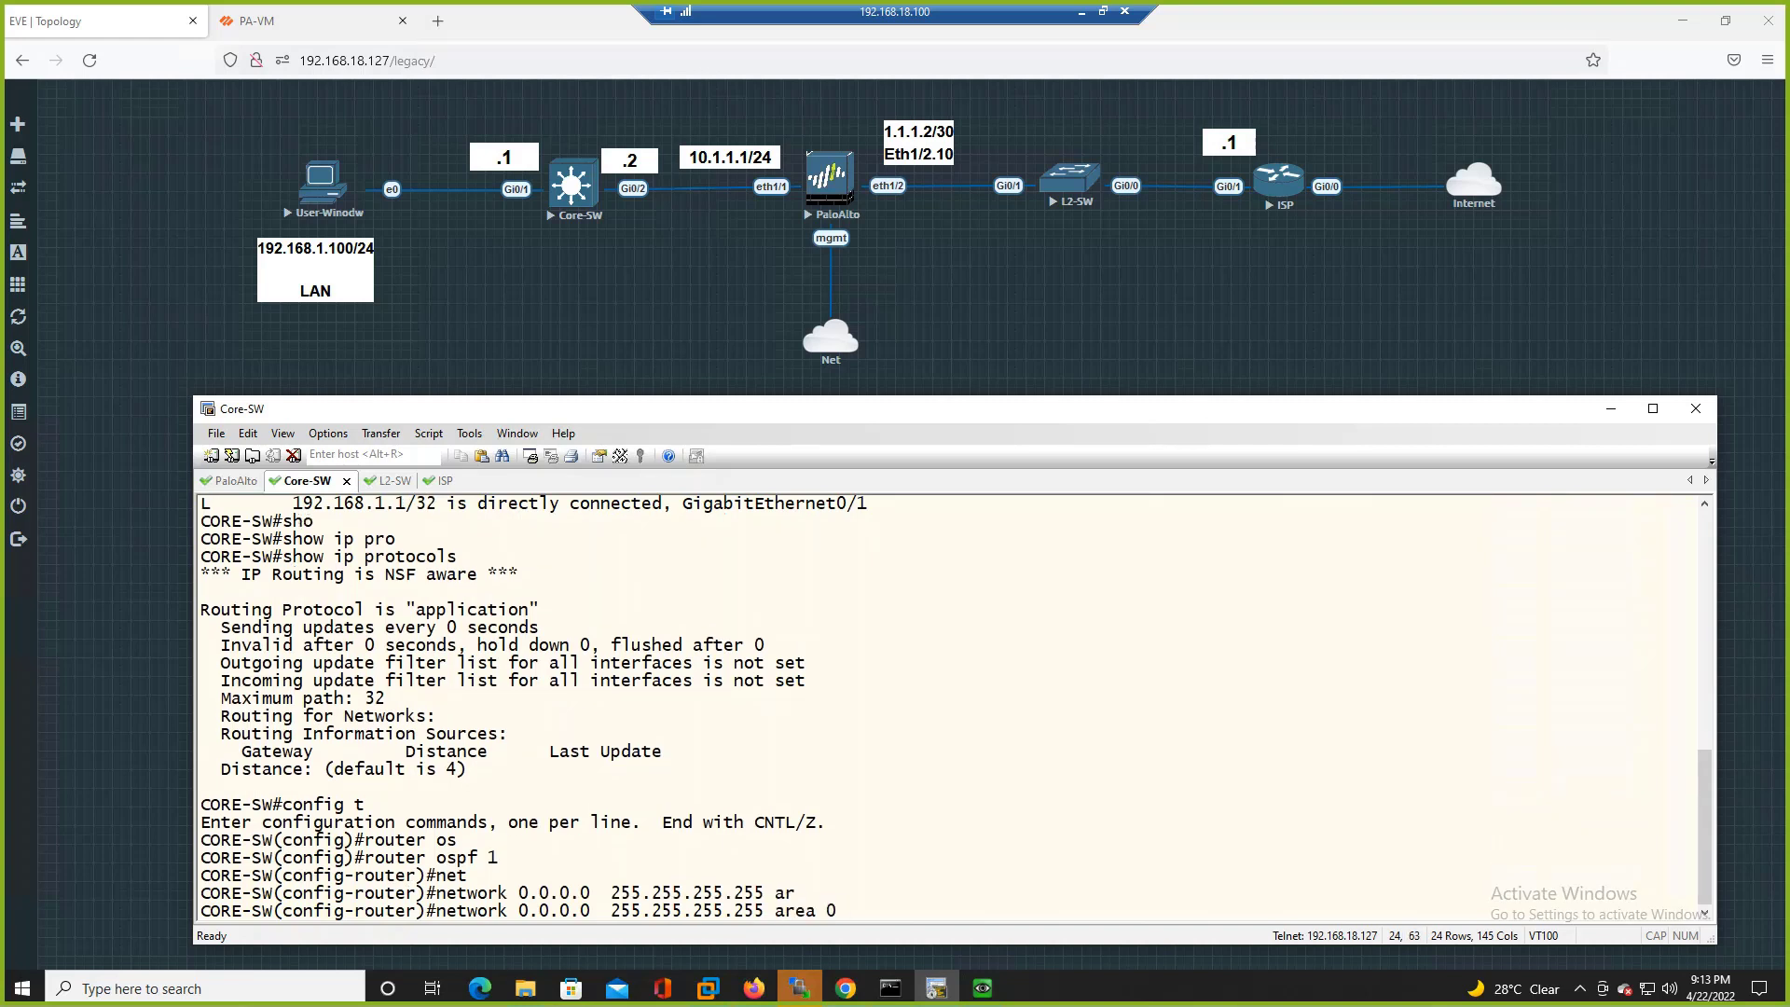
pyautogui.write('0')
pyautogui.press('Return')
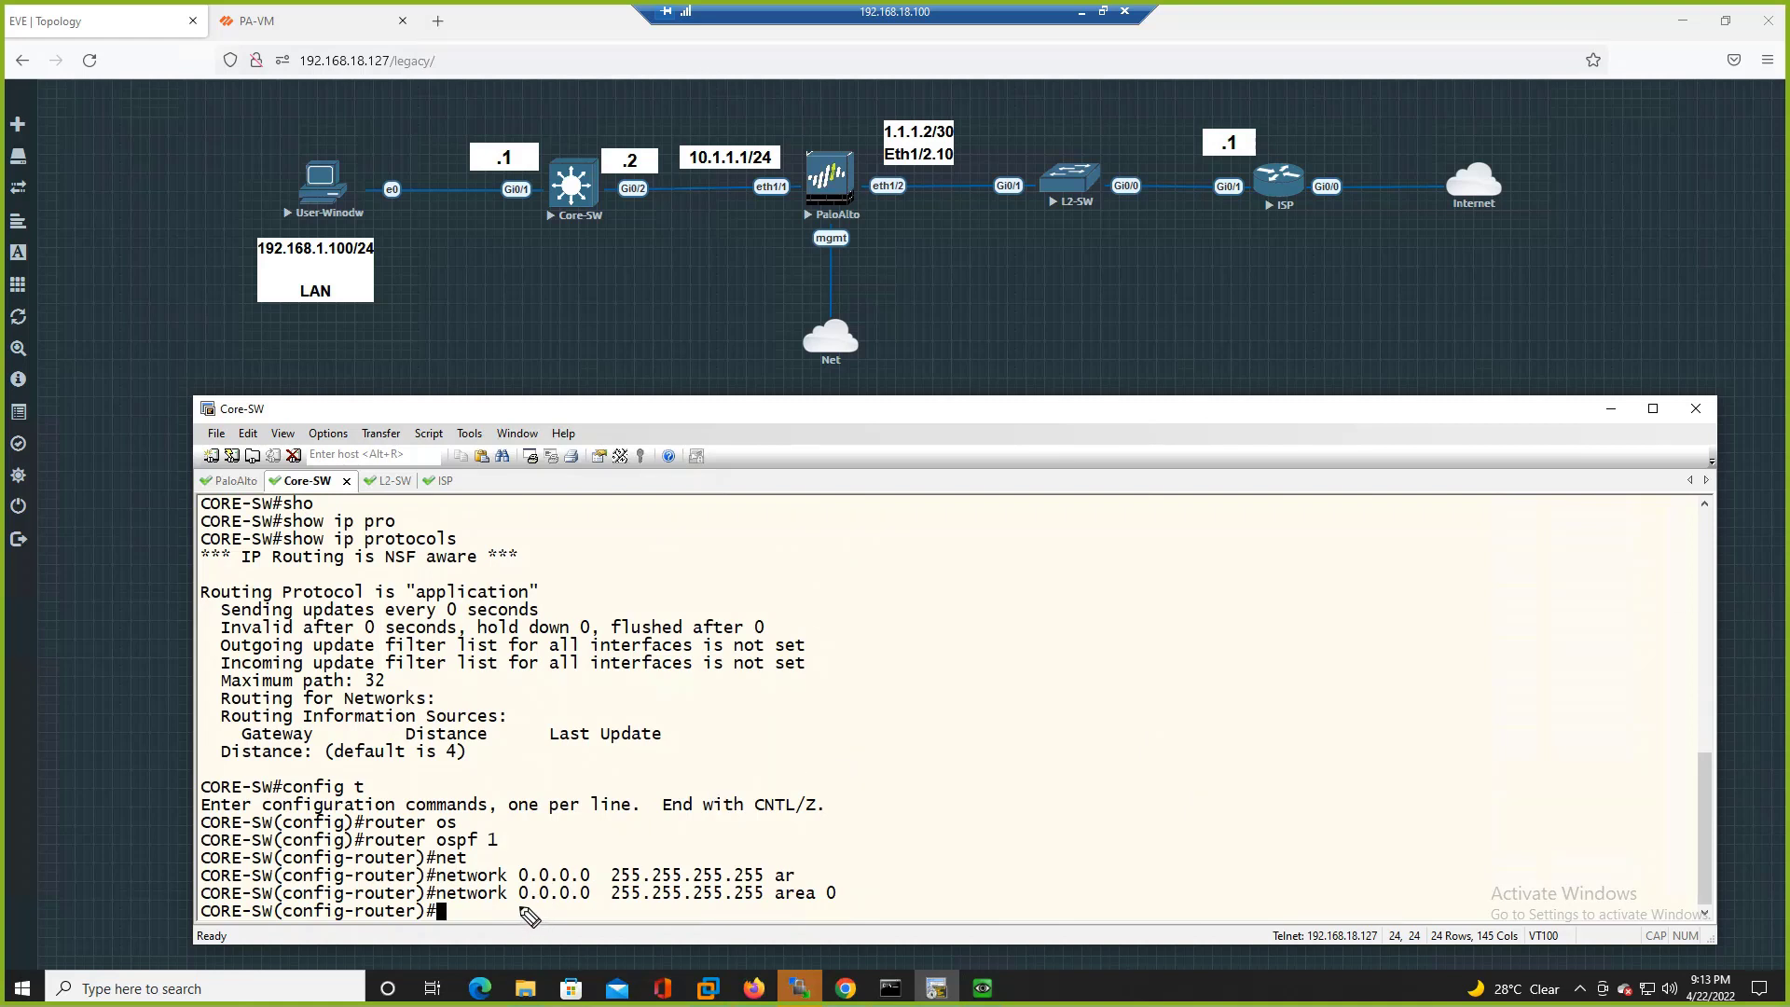
pyautogui.moveTo(518, 905); pyautogui.dragTo(589, 904)
pyautogui.moveTo(606, 186)
pyautogui.mouseDown()
pyautogui.moveTo(530, 182)
pyautogui.moveTo(526, 202)
pyautogui.moveTo(529, 179)
pyautogui.mouseUp()
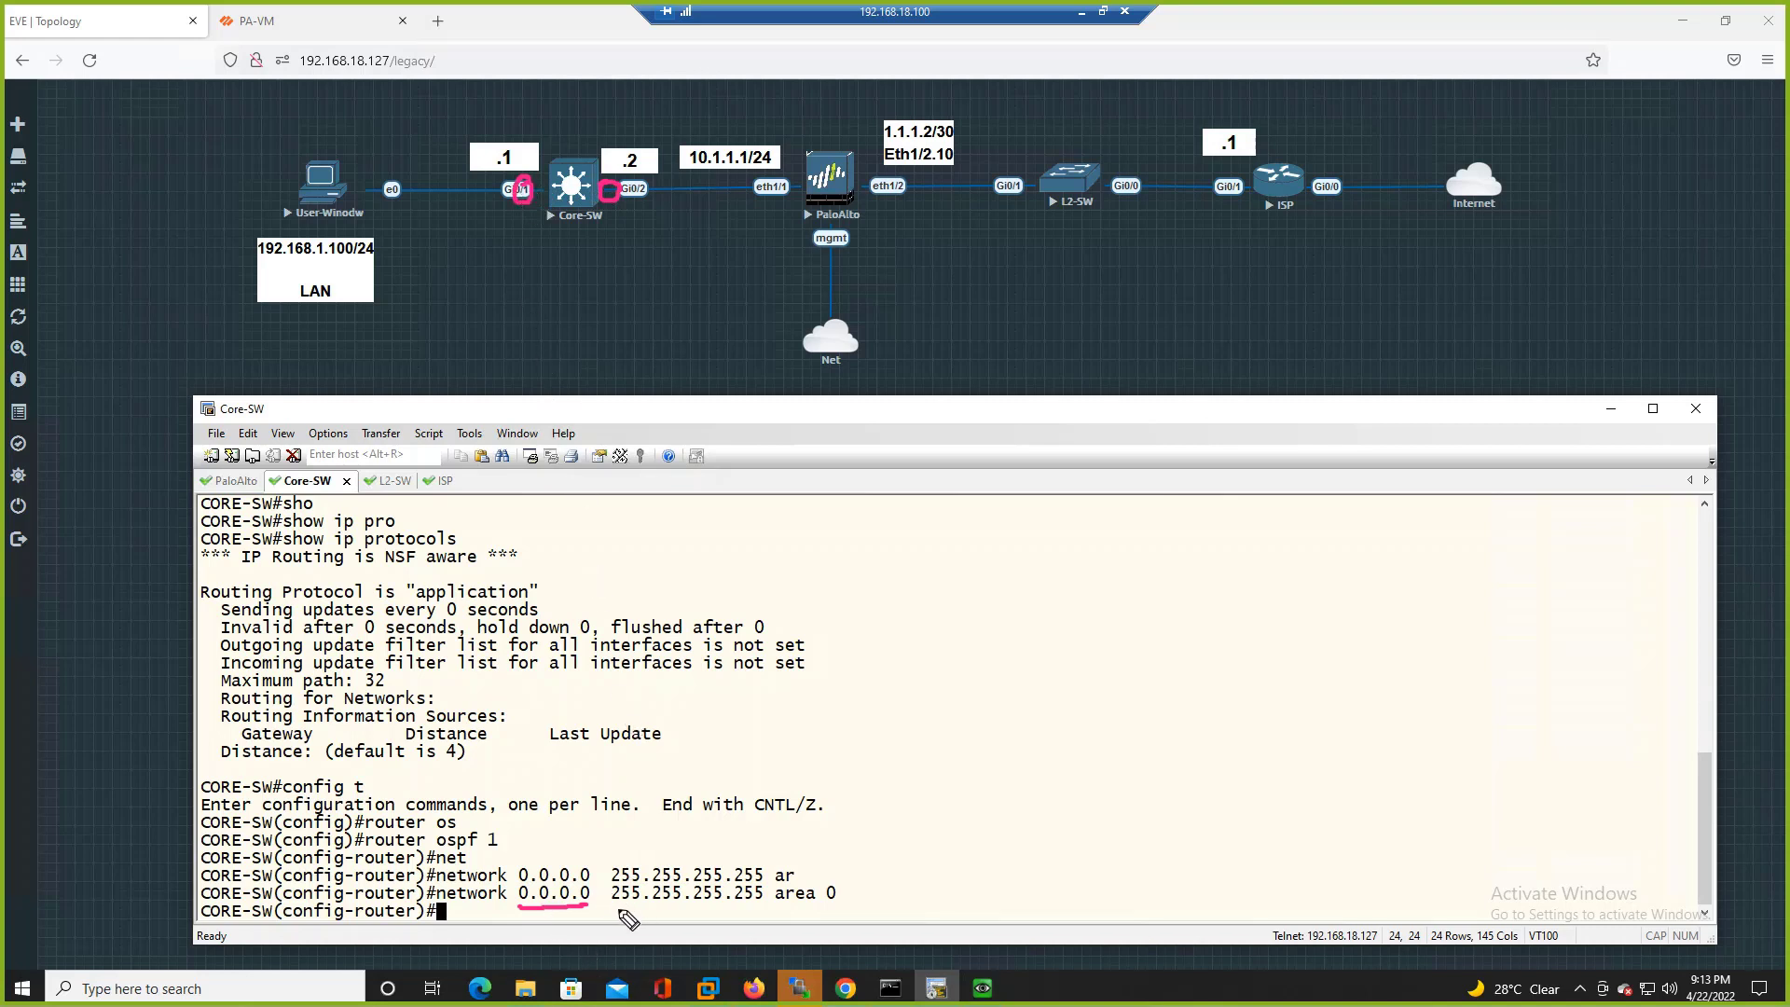
pyautogui.moveTo(612, 905); pyautogui.dragTo(751, 907)
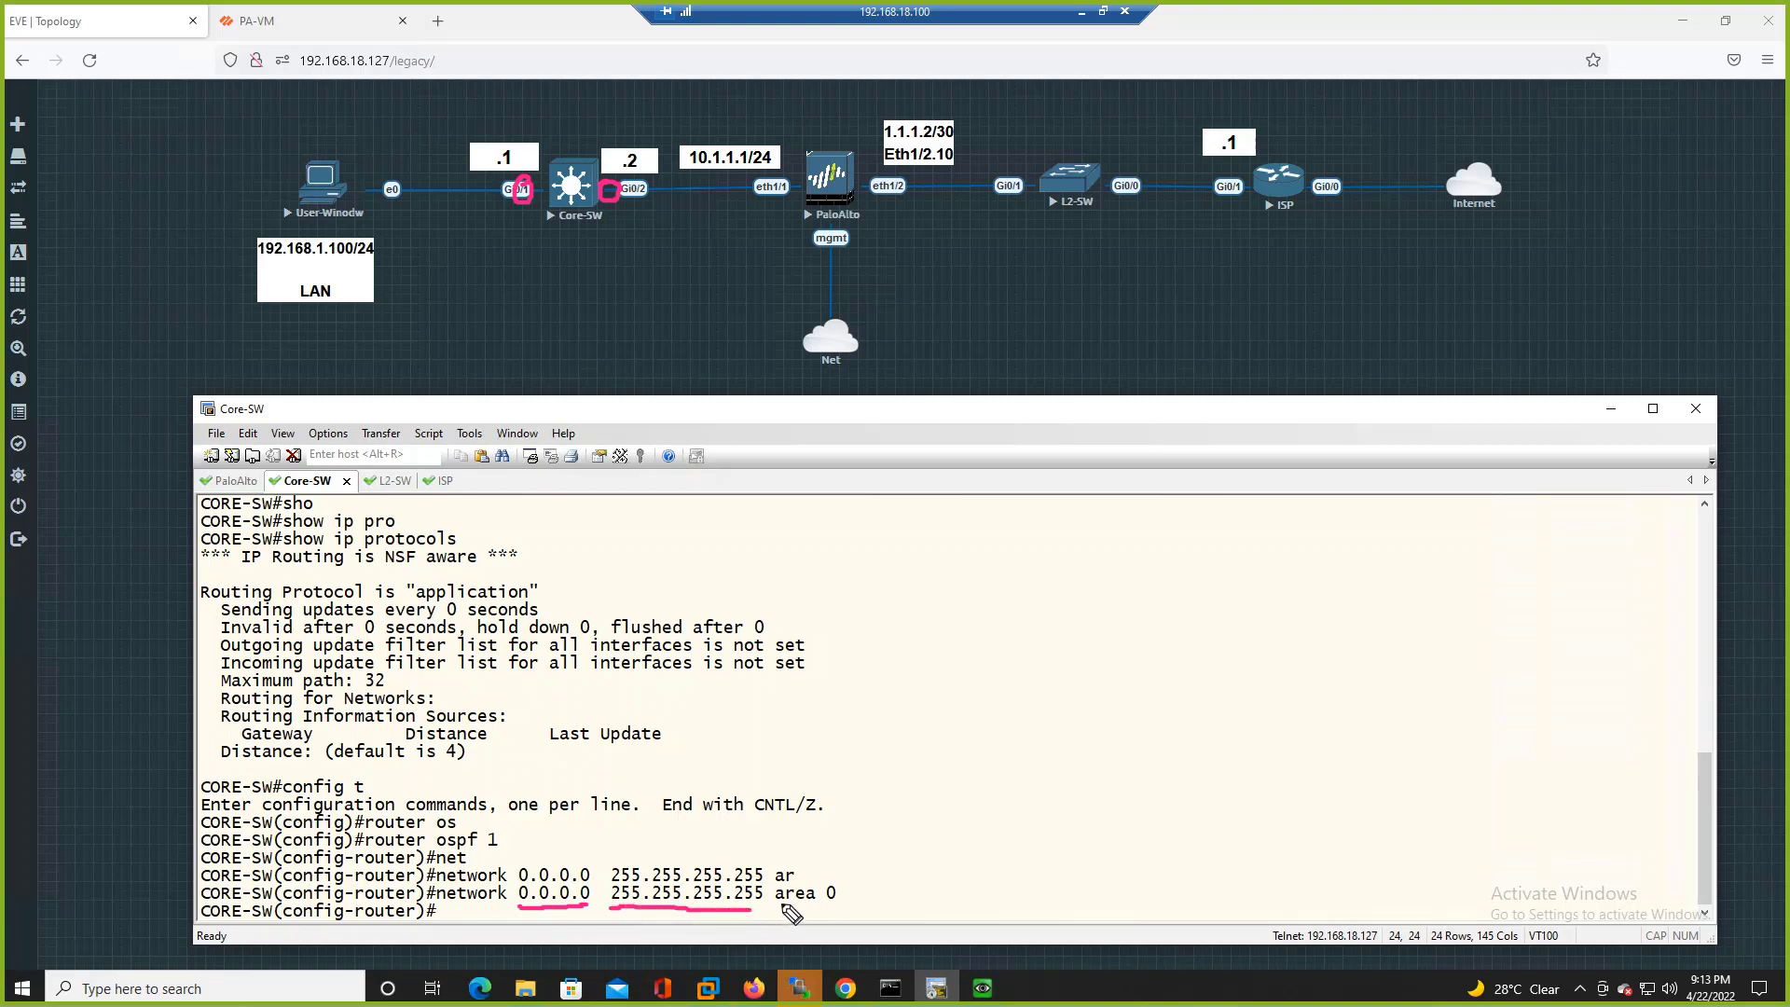
pyautogui.moveTo(772, 915); pyautogui.dragTo(836, 913)
pyautogui.press('Escape')
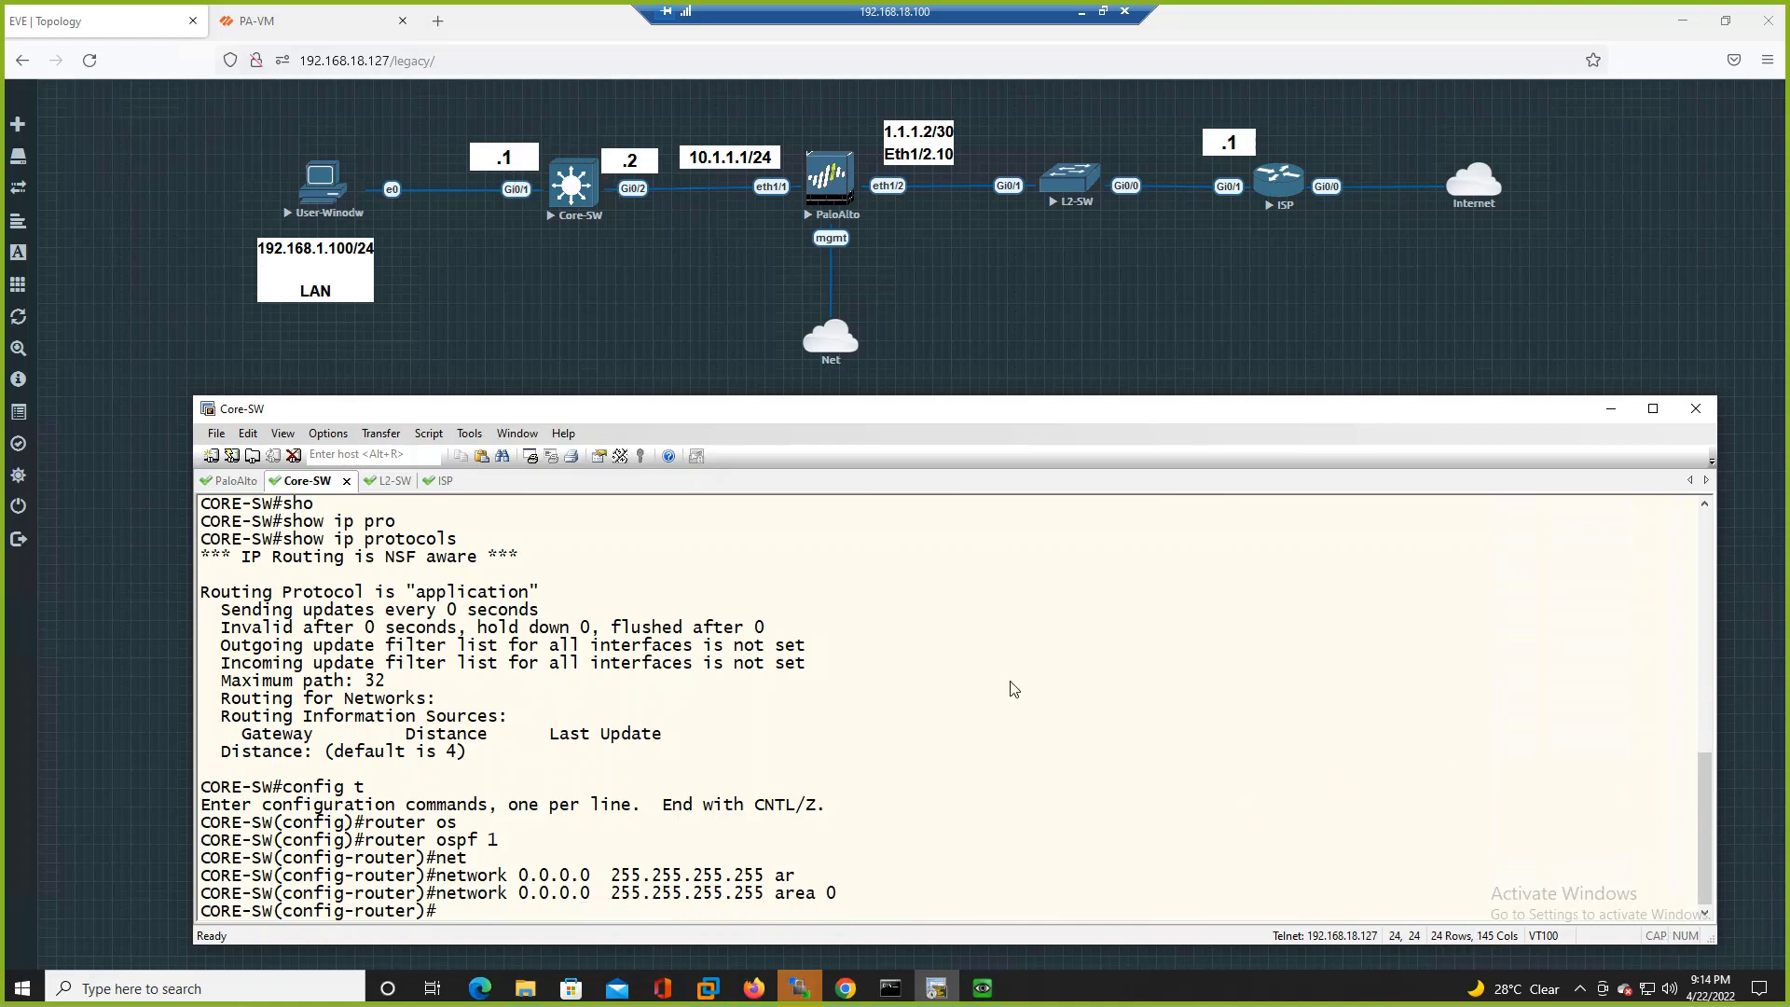
# - Exit the OSPF and global configuration modes on CORE-SW to return to the privileged prompt
pyautogui.write('exit')
pyautogui.press('Return')
pyautogui.write('exit')
pyautogui.press('Return')
# - List the OSPF-enabled interfaces on CORE-SW with show ip ospf interface brief and examine their areas
pyautogui.write('sho')
pyautogui.press('Tab')
pyautogui.write('ip int')
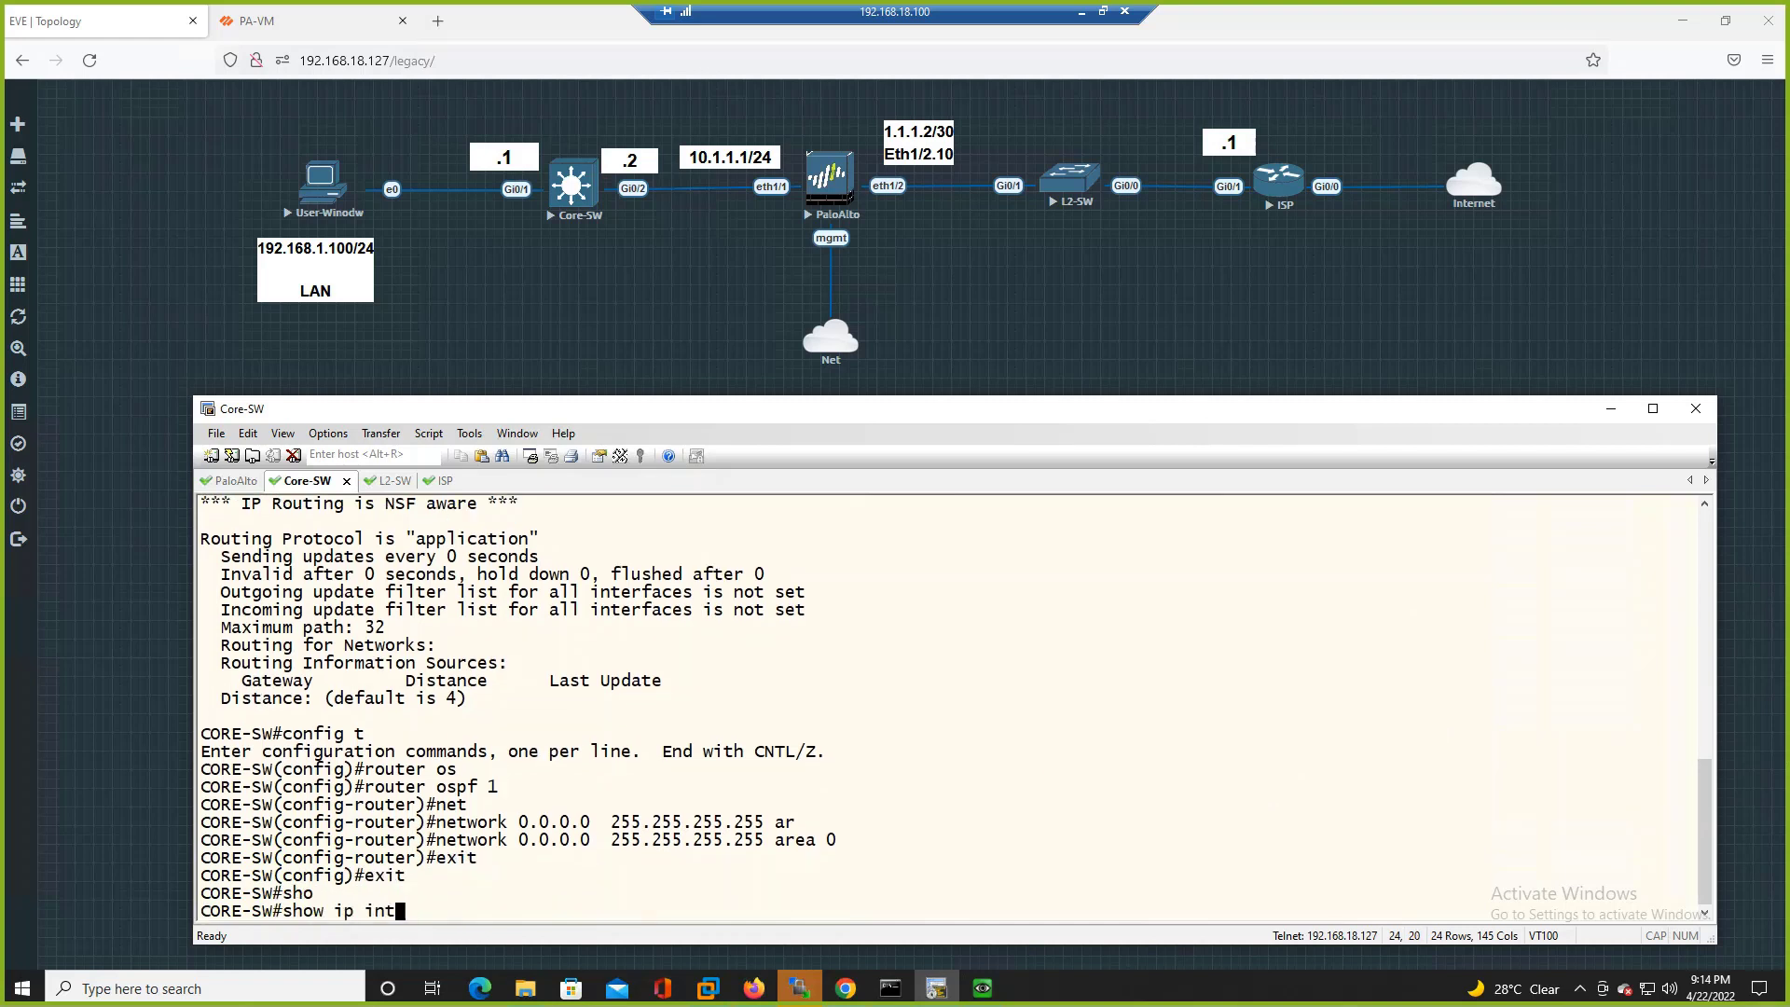
pyautogui.press('Tab')
pyautogui.write('os')
pyautogui.press('Tab')
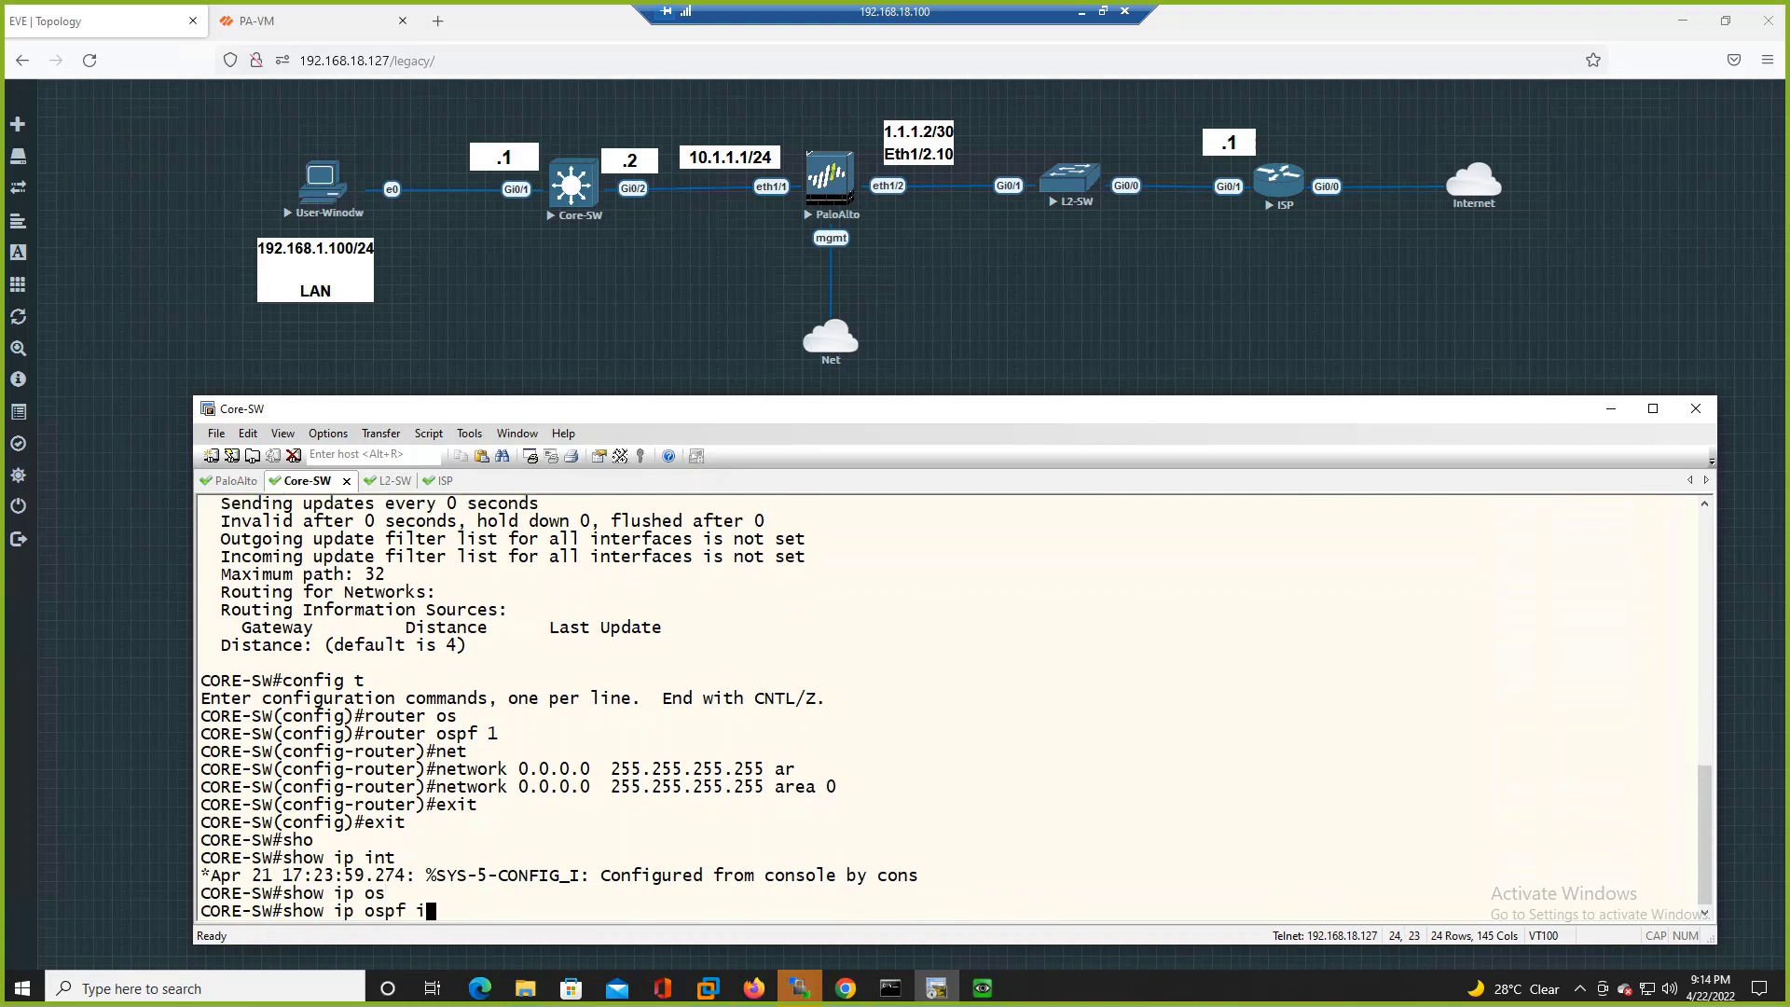
pyautogui.write('int')
pyautogui.press('Tab')
pyautogui.write('br')
pyautogui.press('Tab')
pyautogui.press('Return')
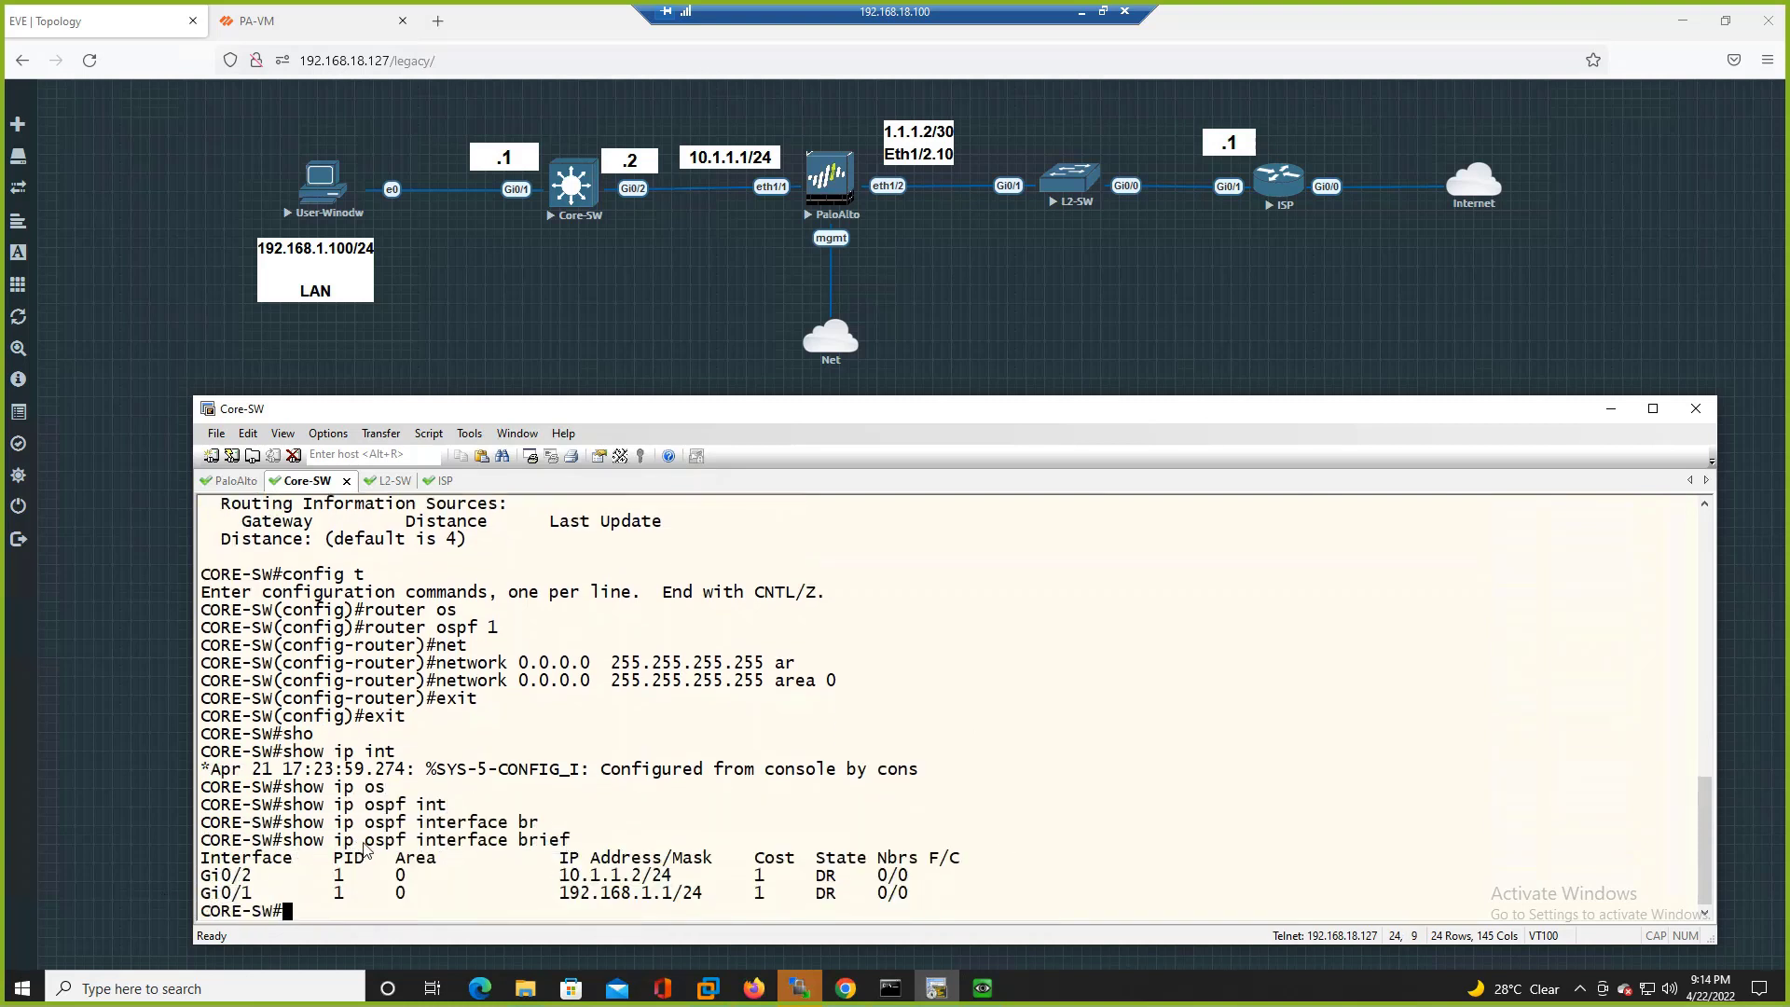
pyautogui.moveTo(365, 842); pyautogui.dragTo(406, 846)
pyautogui.moveTo(263, 879); pyautogui.dragTo(200, 894)
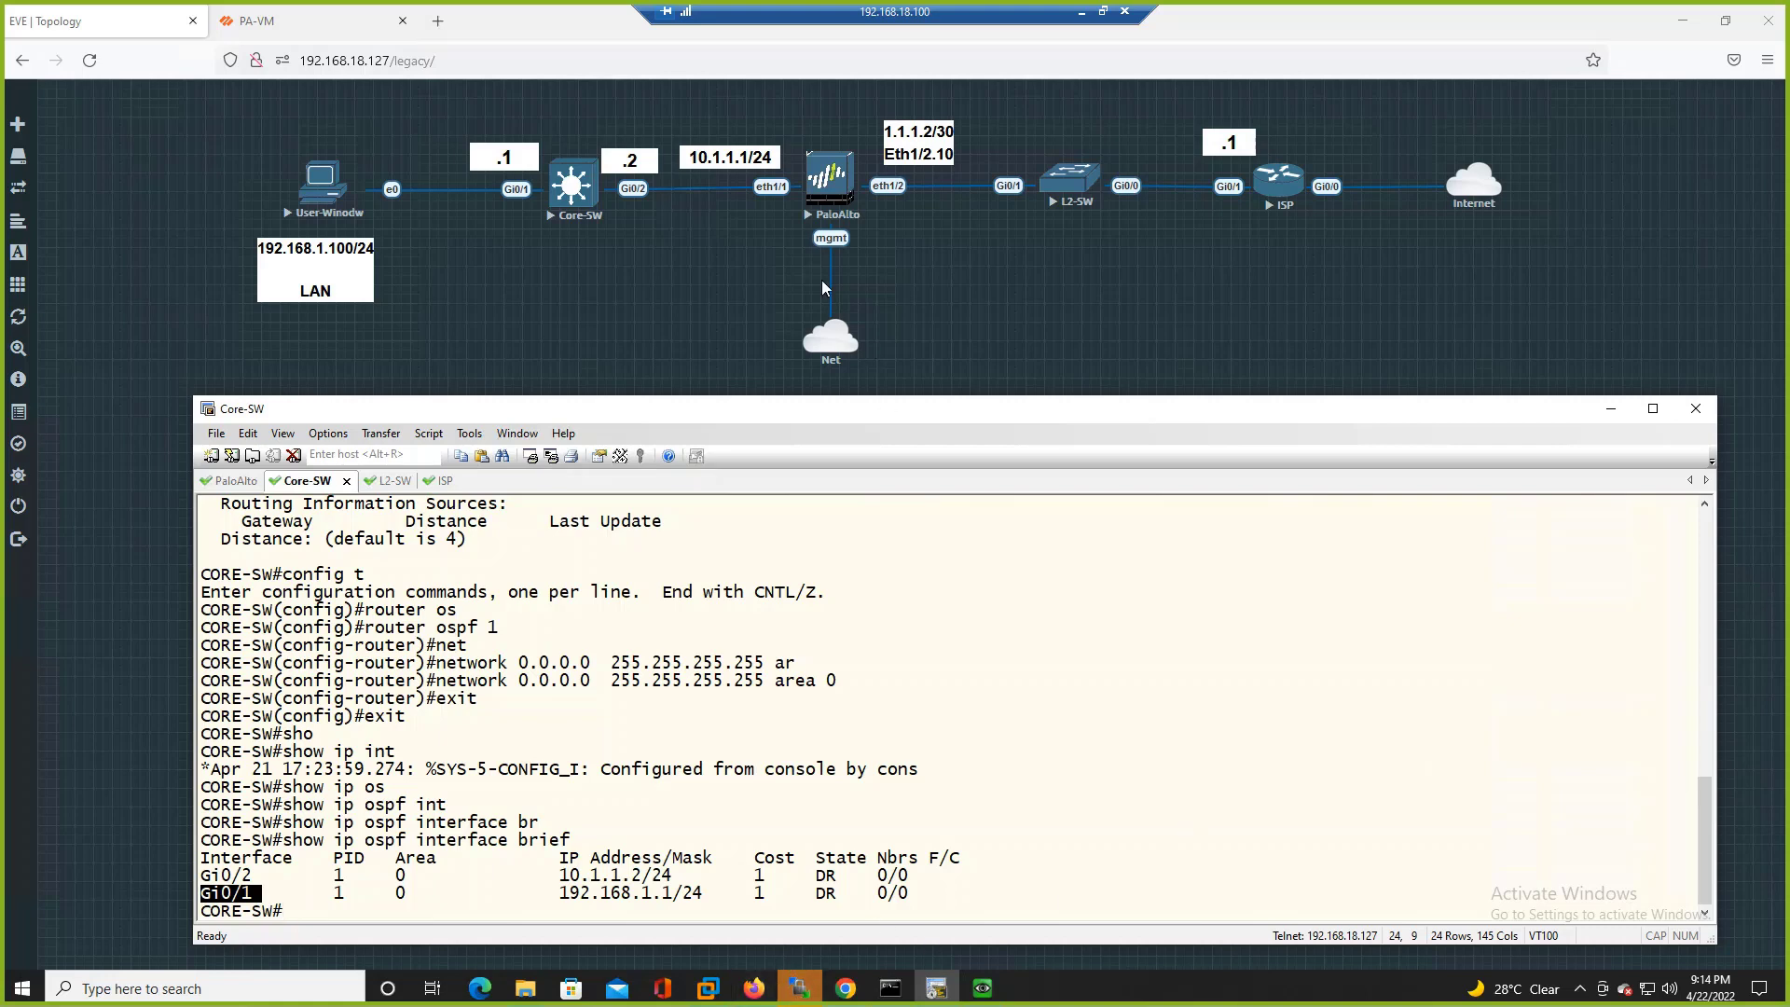
# - Switch to the PA-VM web interface, dismiss the commit status, and examine the default virtual router's runtime route table
pyautogui.click(306, 23)
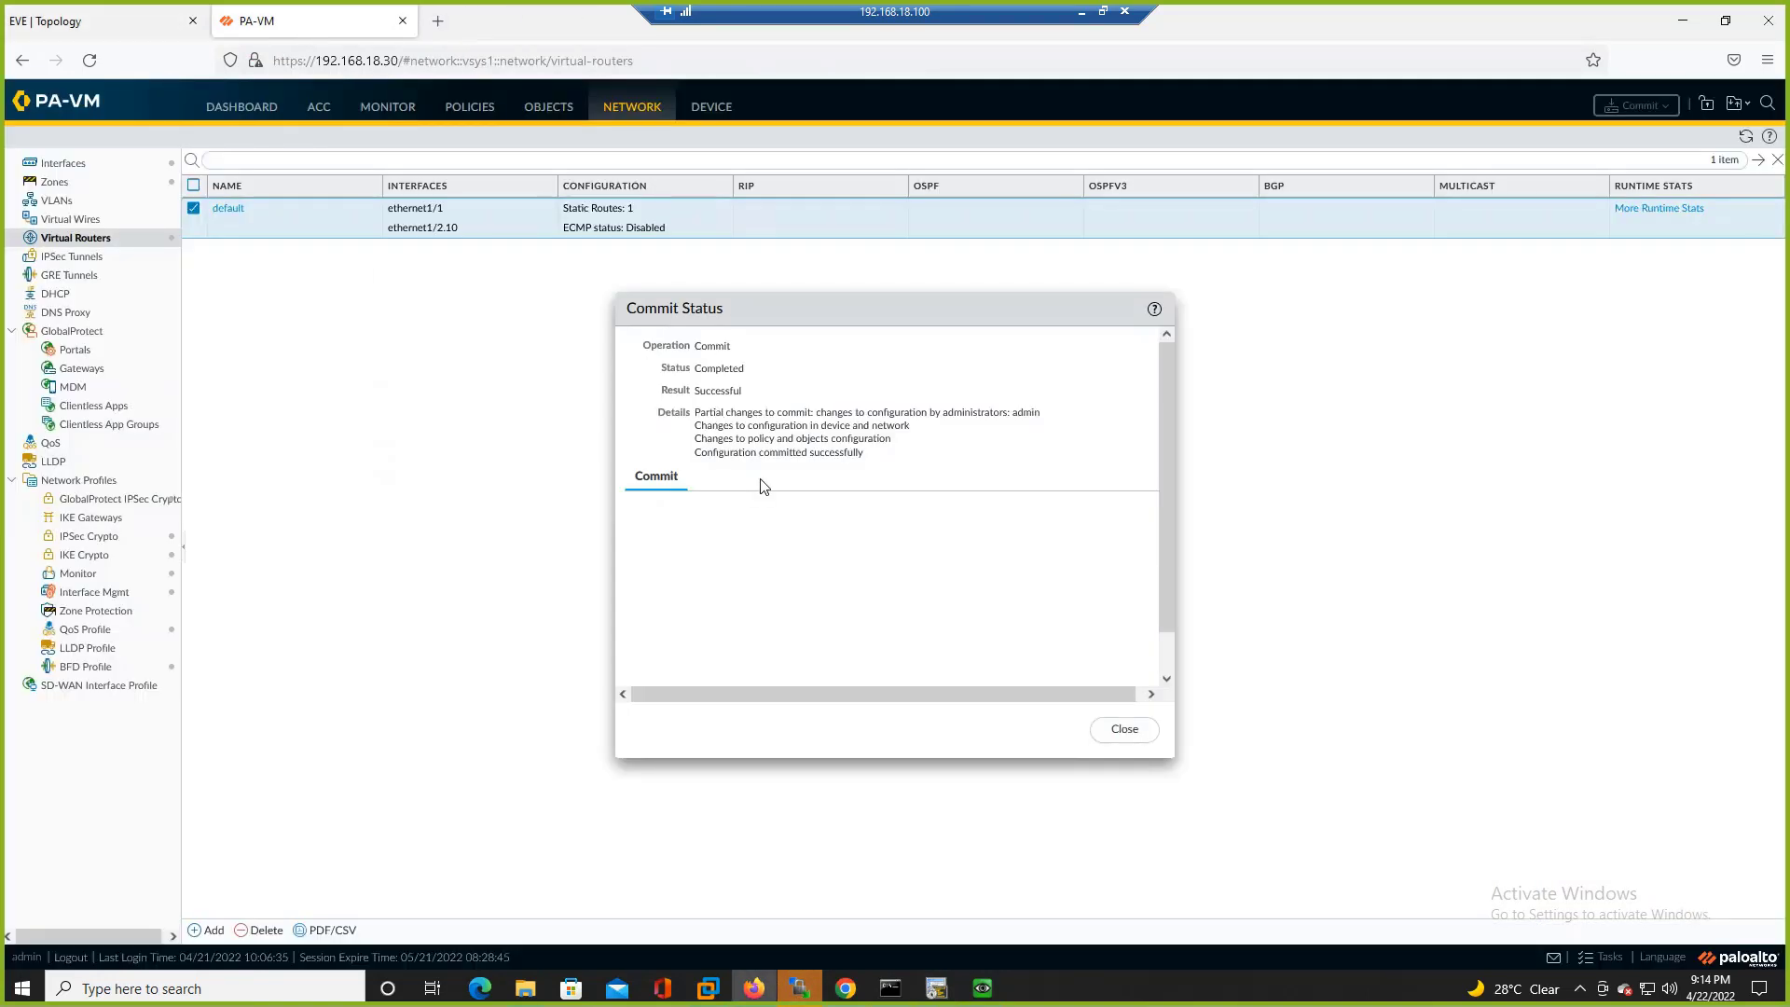
pyautogui.click(1123, 729)
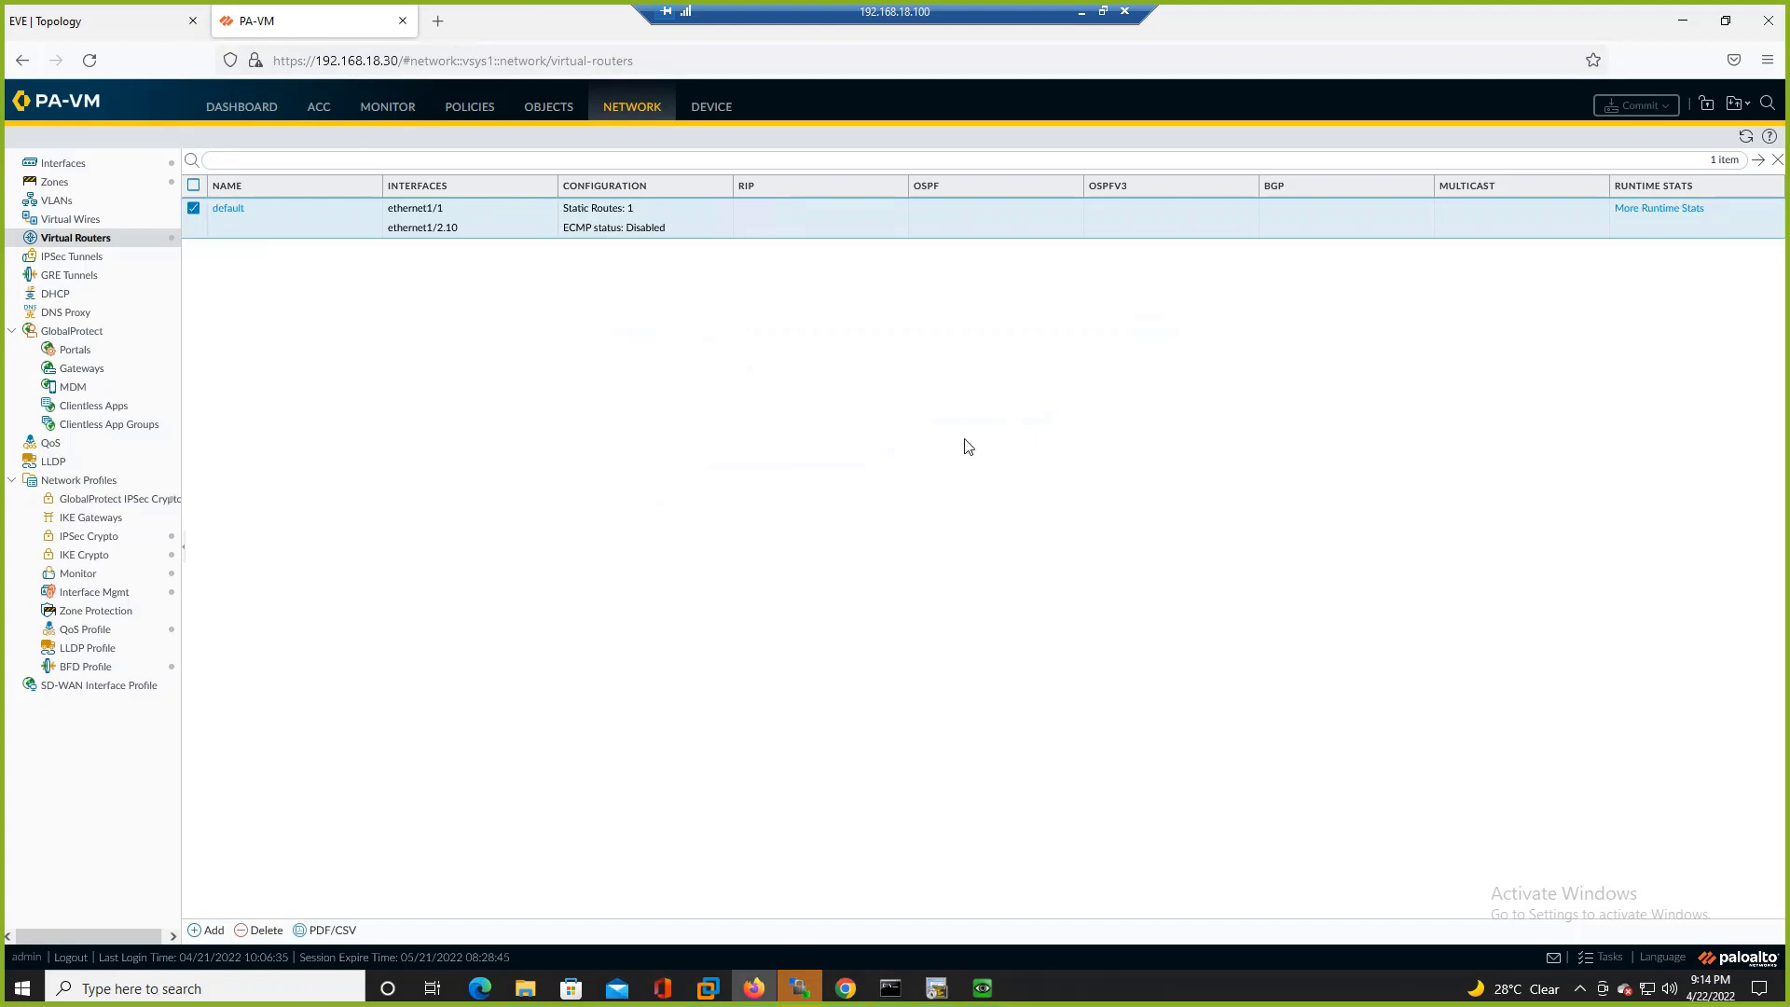
pyautogui.click(1661, 209)
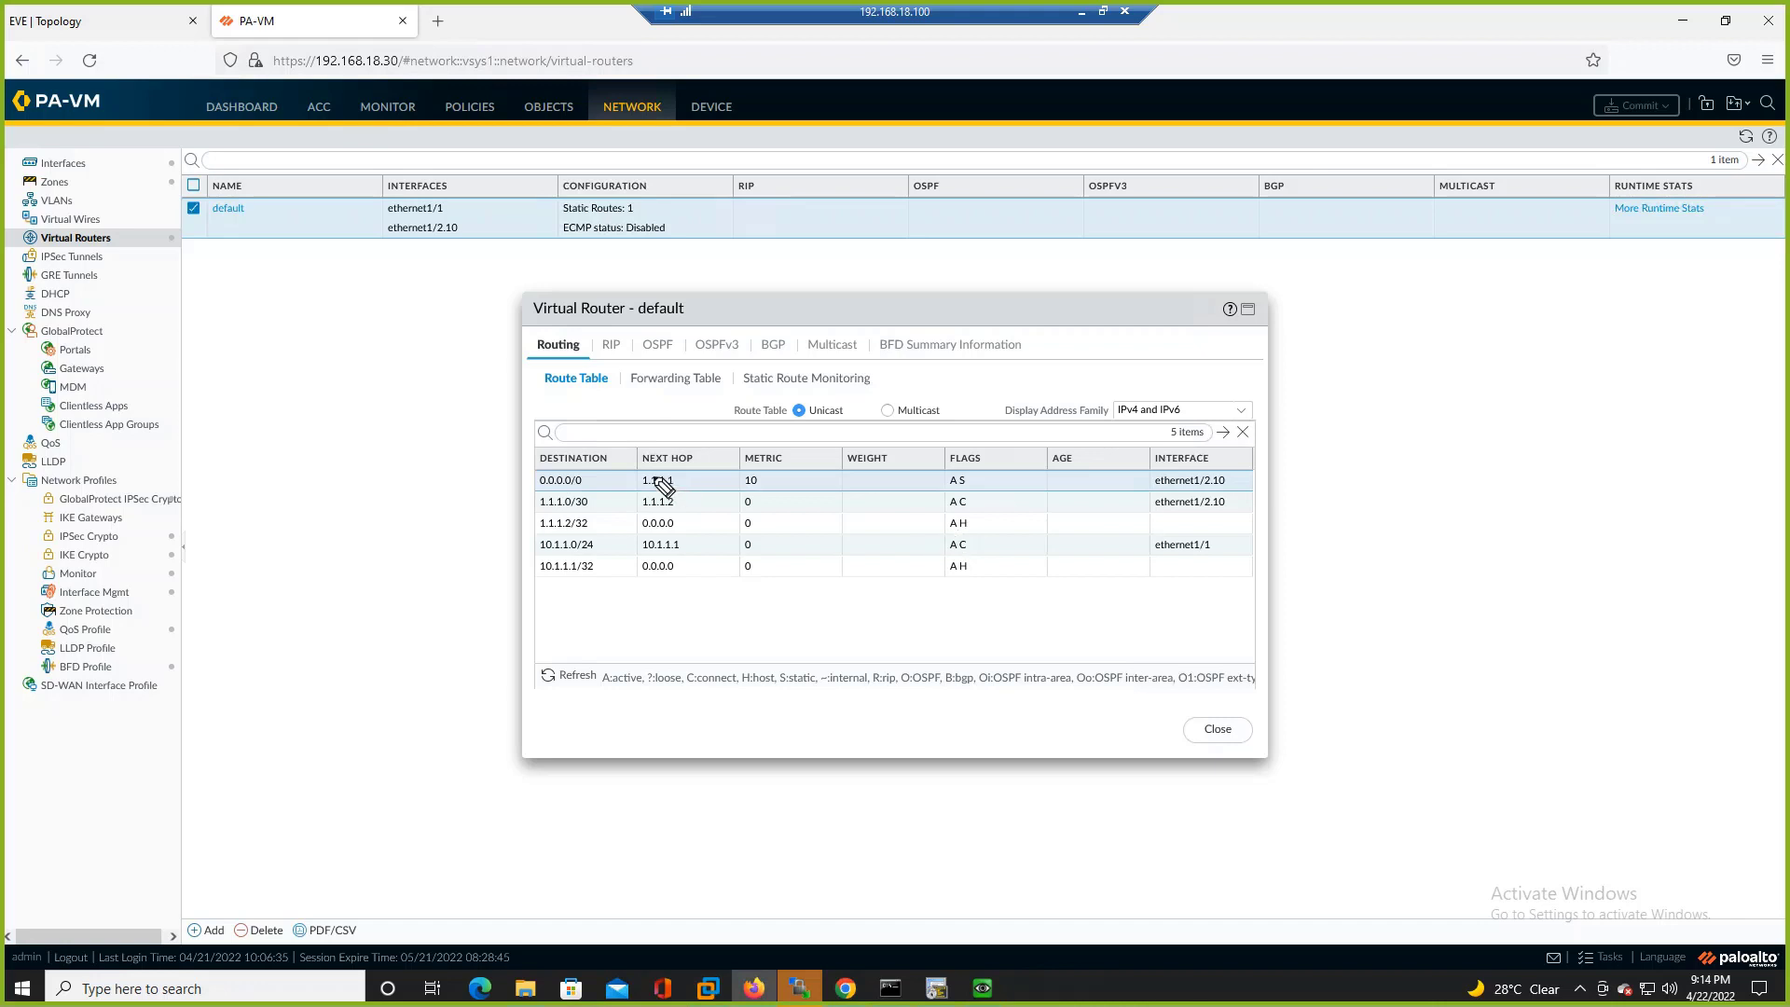
pyautogui.moveTo(674, 477); pyautogui.dragTo(701, 473)
pyautogui.moveTo(527, 488); pyautogui.dragTo(587, 486)
pyautogui.moveTo(969, 482); pyautogui.dragTo(994, 473)
pyautogui.moveTo(593, 701)
pyautogui.mouseDown()
pyautogui.moveTo(639, 701)
pyautogui.moveTo(651, 669)
pyautogui.moveTo(604, 703)
pyautogui.mouseUp()
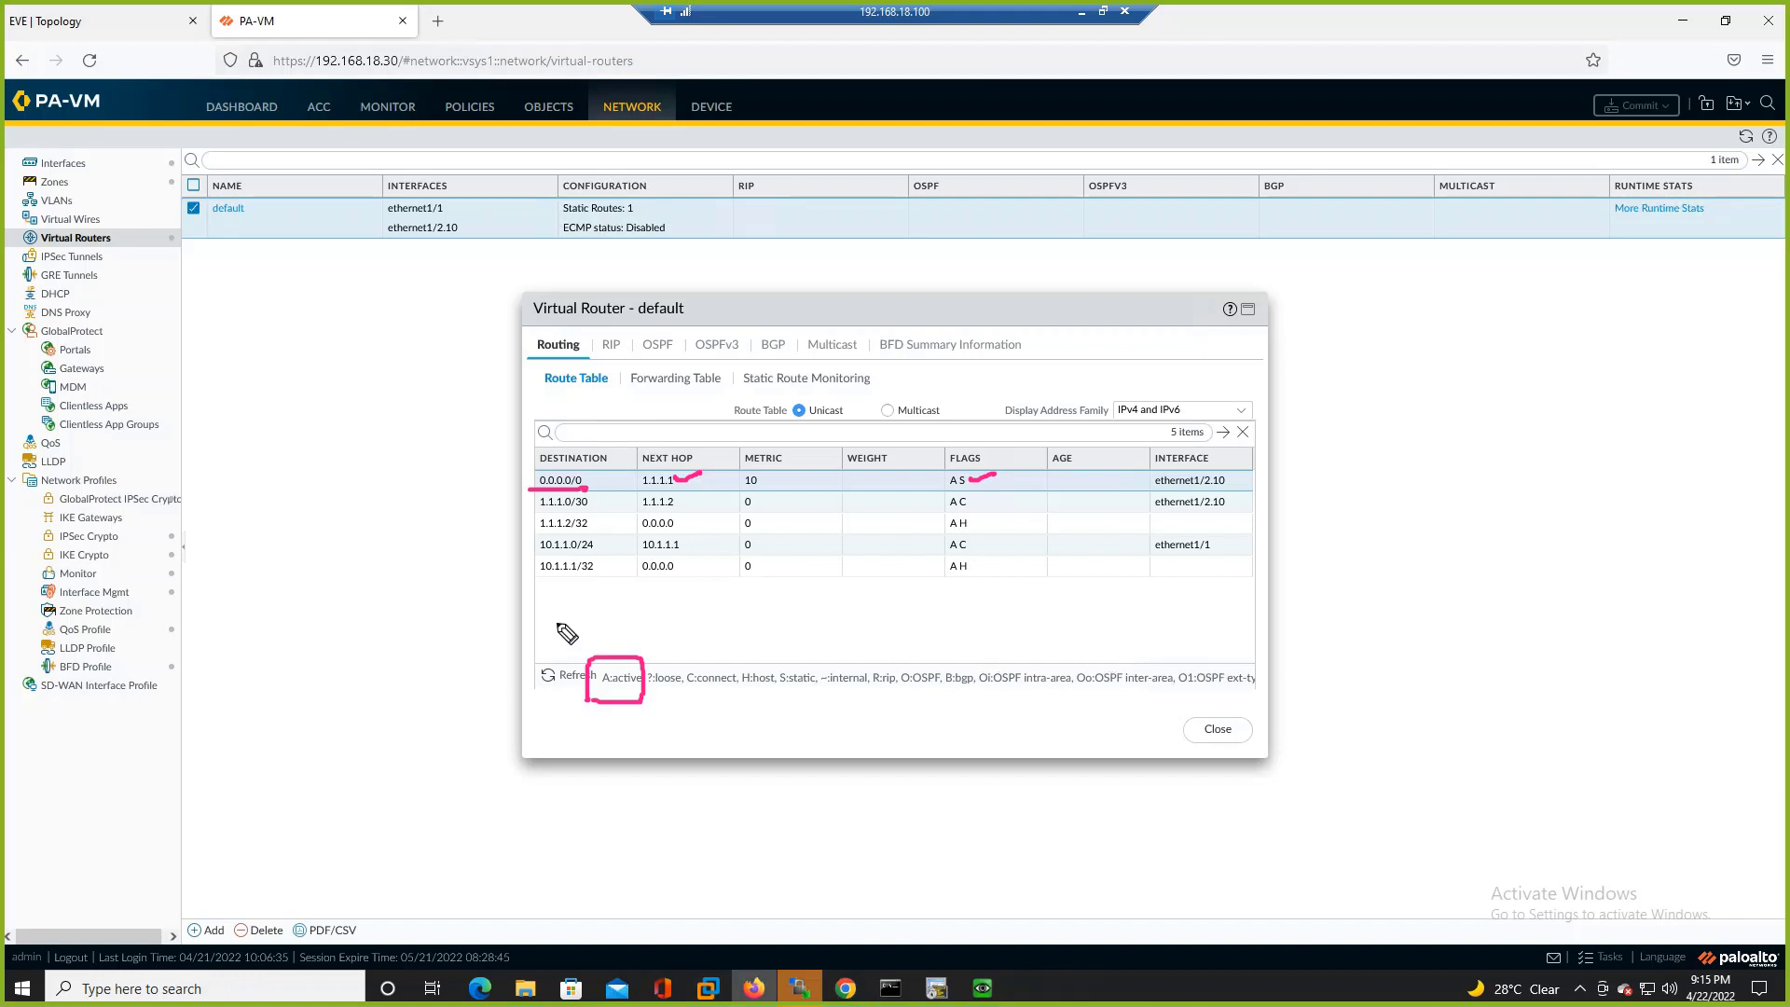
pyautogui.moveTo(541, 606)
pyautogui.mouseDown()
pyautogui.moveTo(541, 621)
pyautogui.moveTo(608, 622)
pyautogui.moveTo(704, 602)
pyautogui.mouseUp()
pyautogui.moveTo(561, 643); pyautogui.dragTo(721, 625)
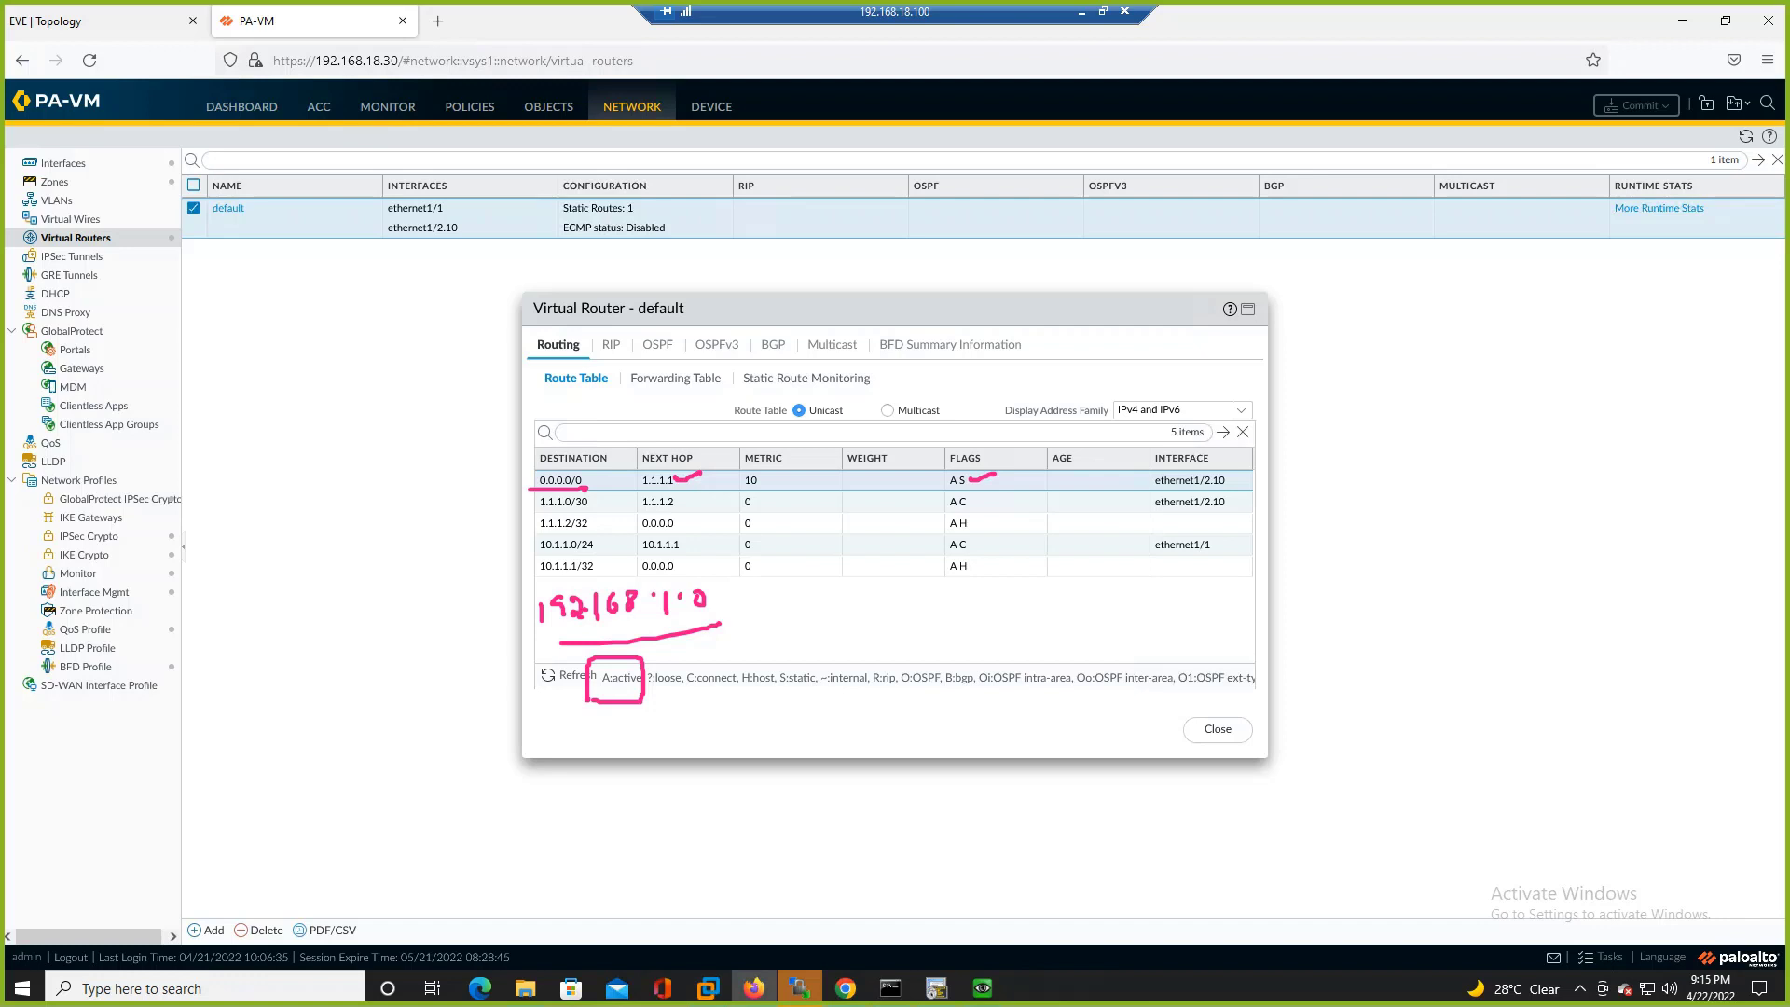
pyautogui.click(1686, 736)
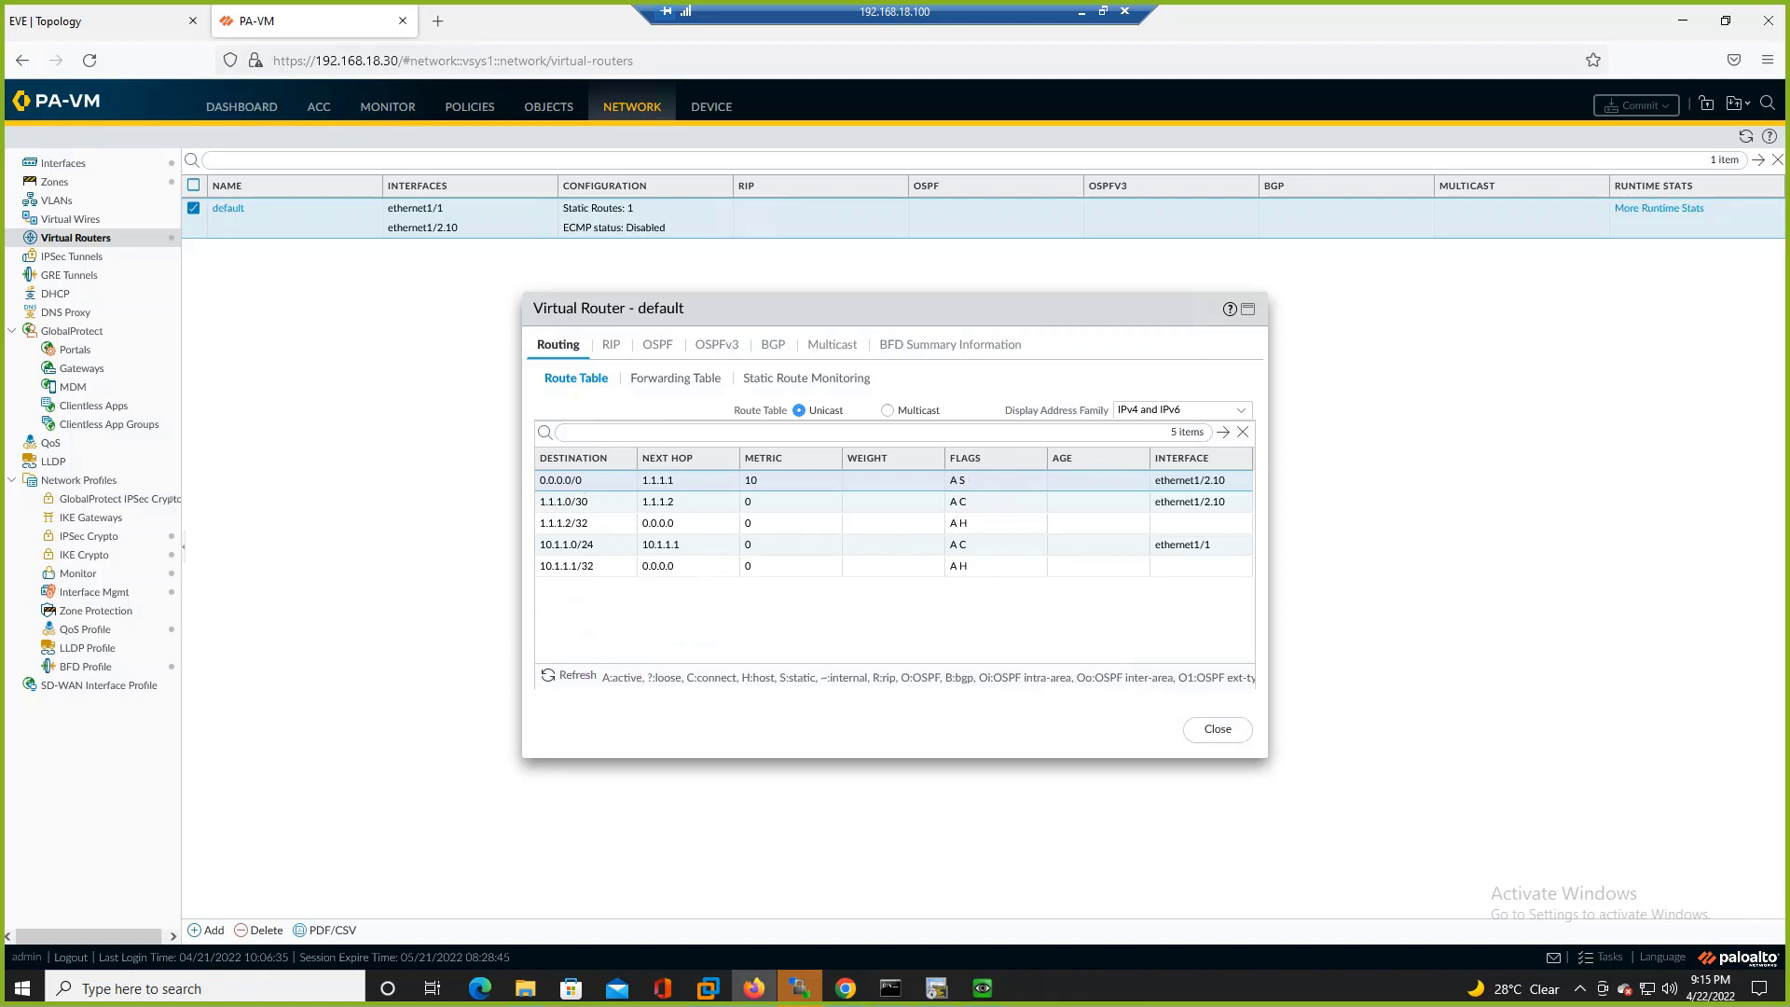
# - Close the runtime statistics, enable OSPF on the default virtual router with router ID 10.1.1.1, and start a new area with ID 0.0.0.0
pyautogui.click(1238, 737)
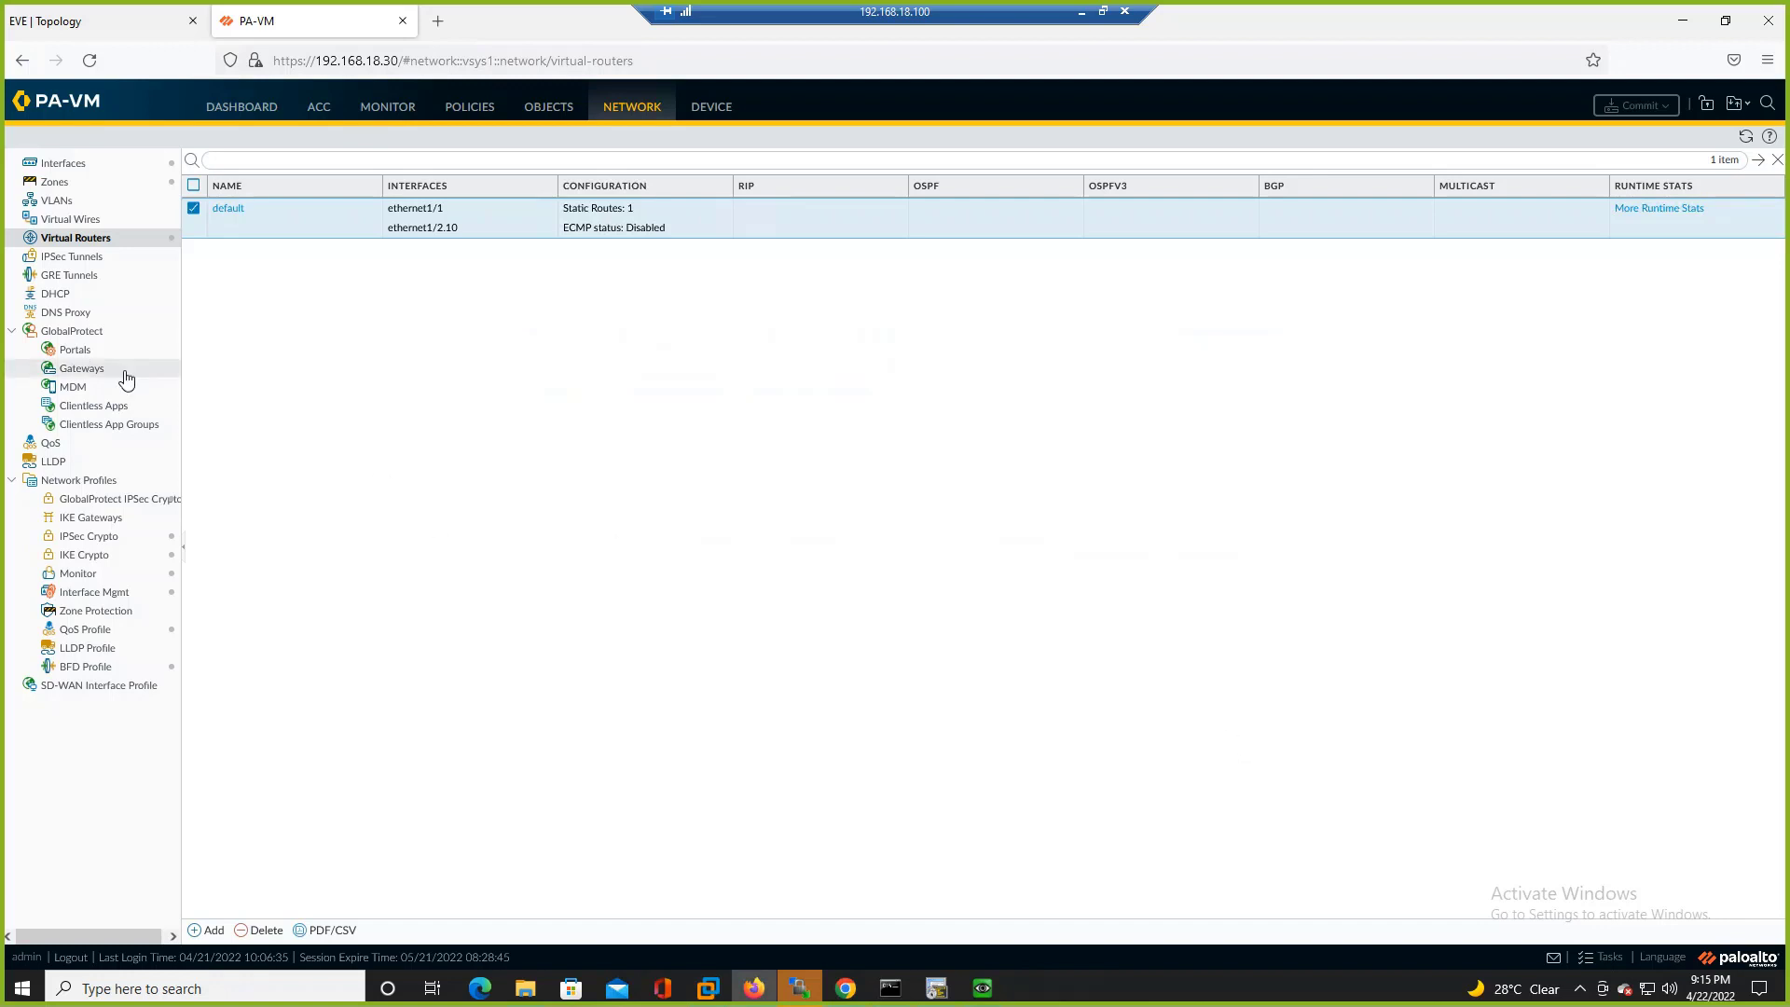
pyautogui.click(226, 214)
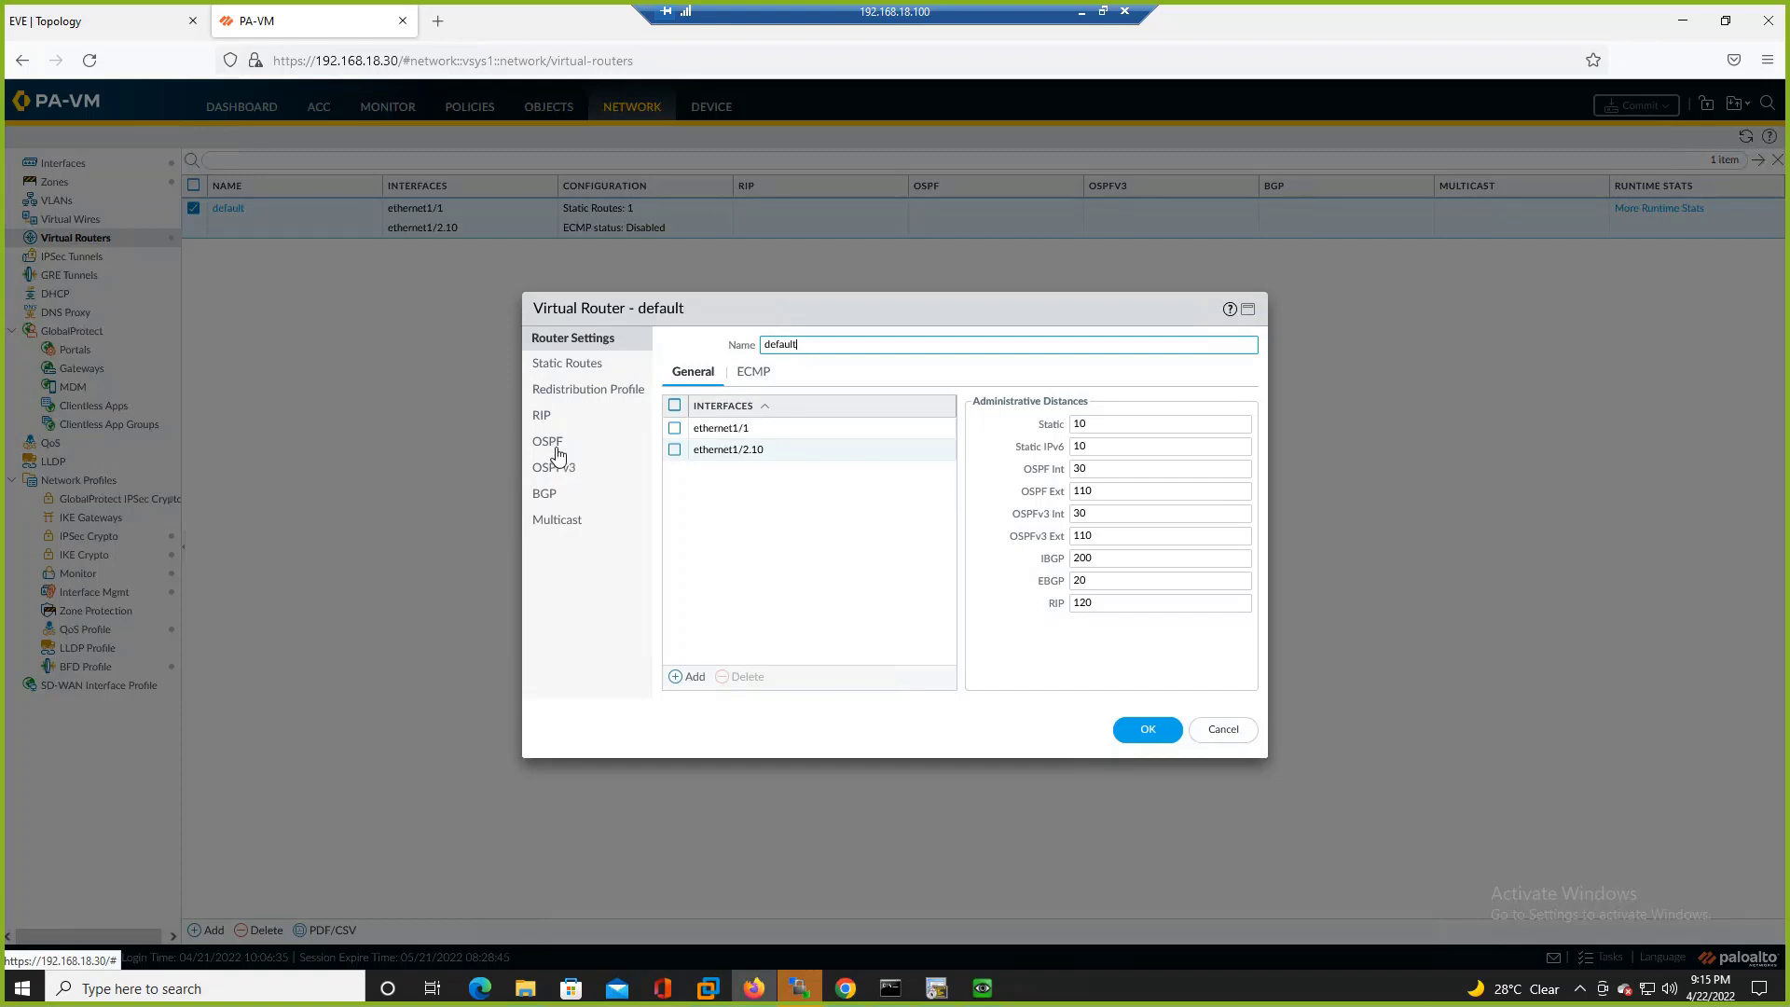
pyautogui.click(556, 446)
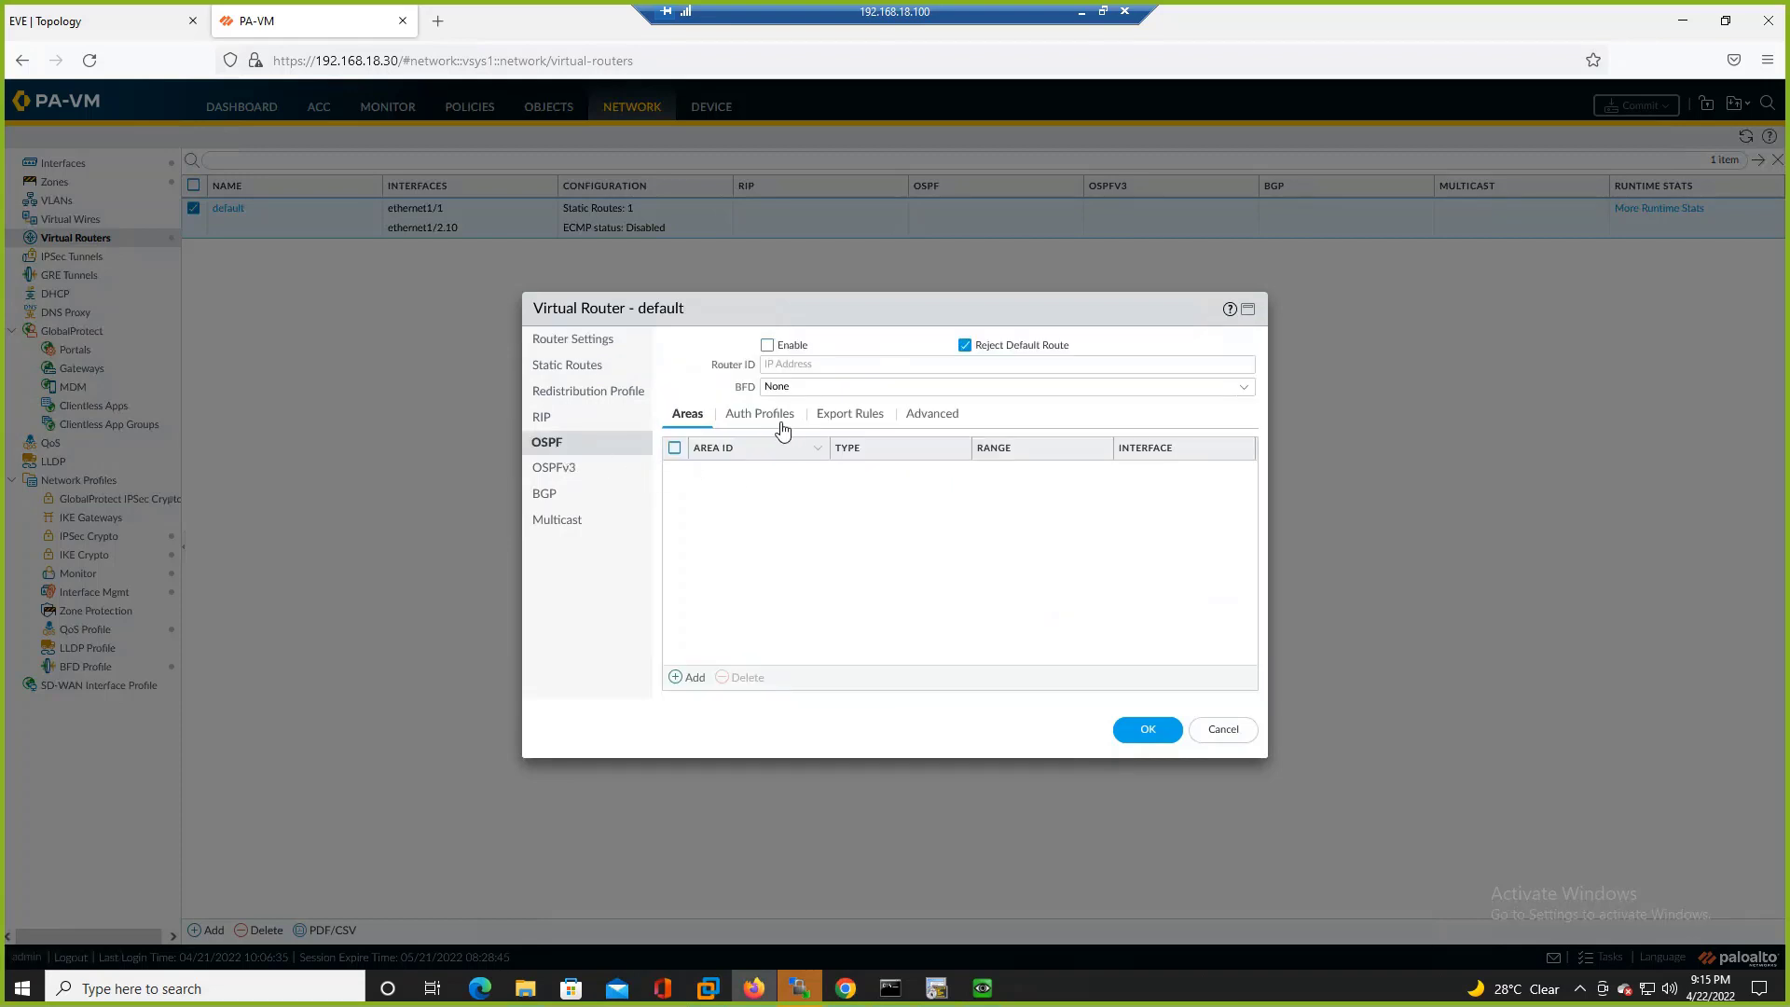
pyautogui.click(769, 350)
pyautogui.click(787, 366)
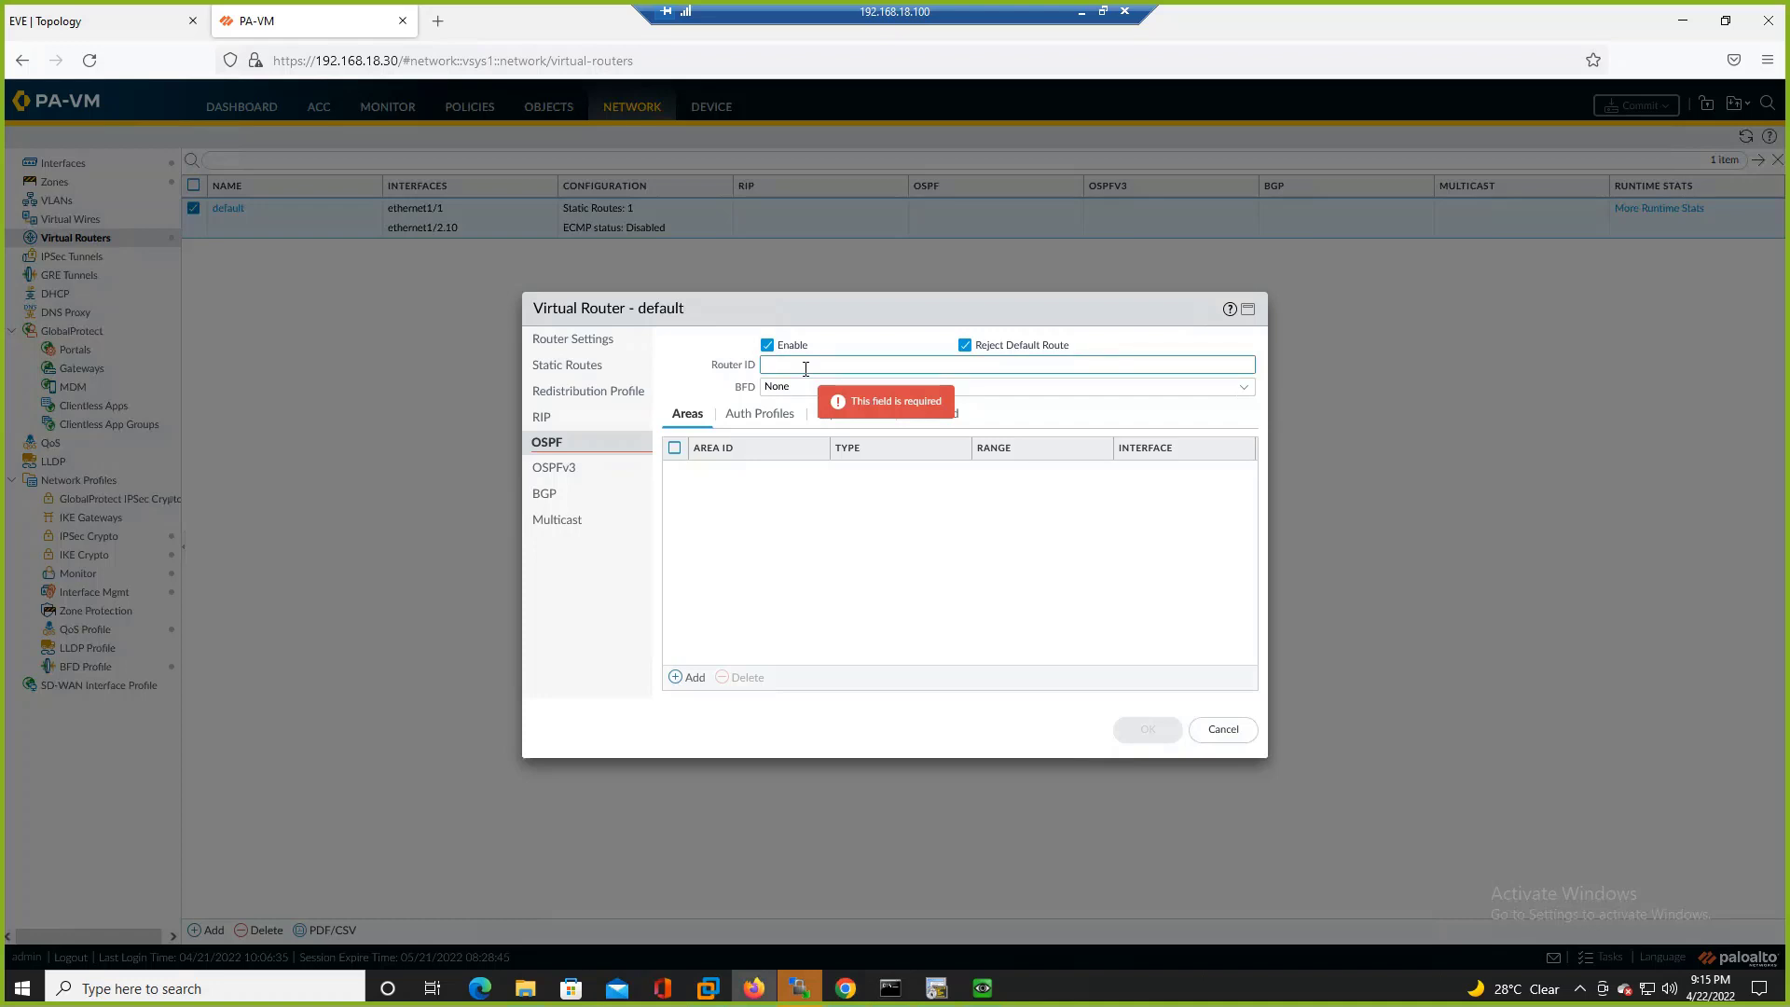
pyautogui.write('10')
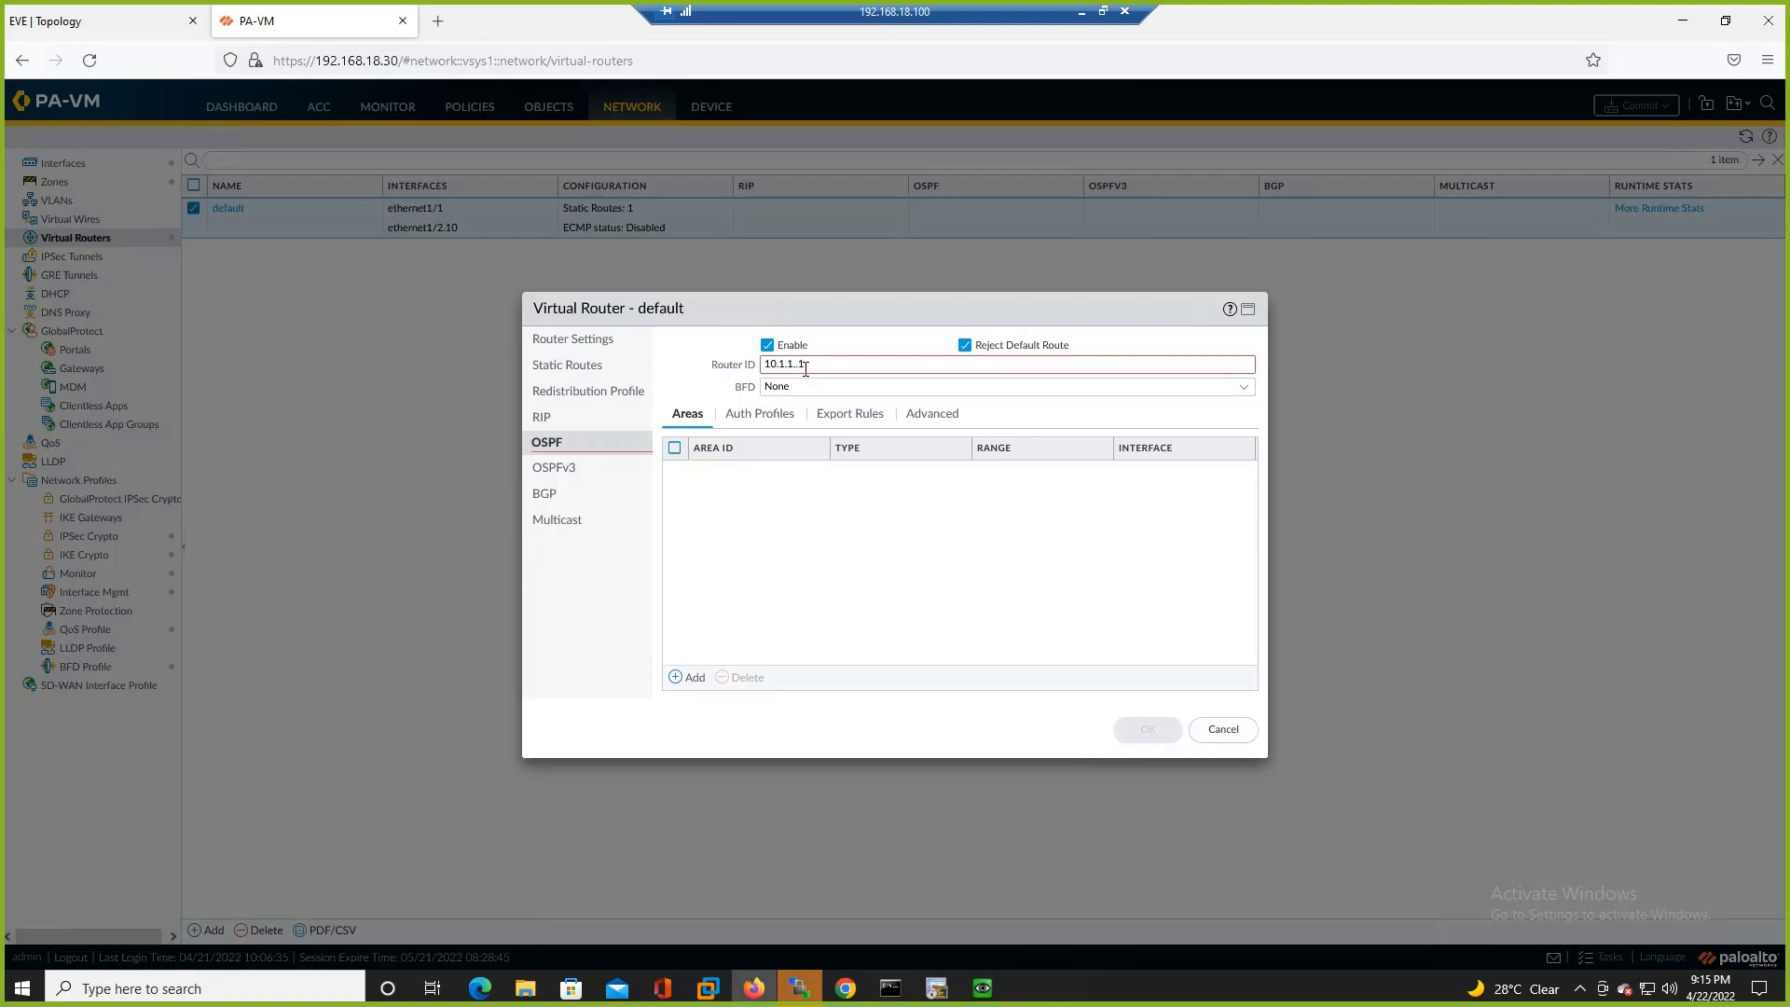
pyautogui.write('.1.1.1')
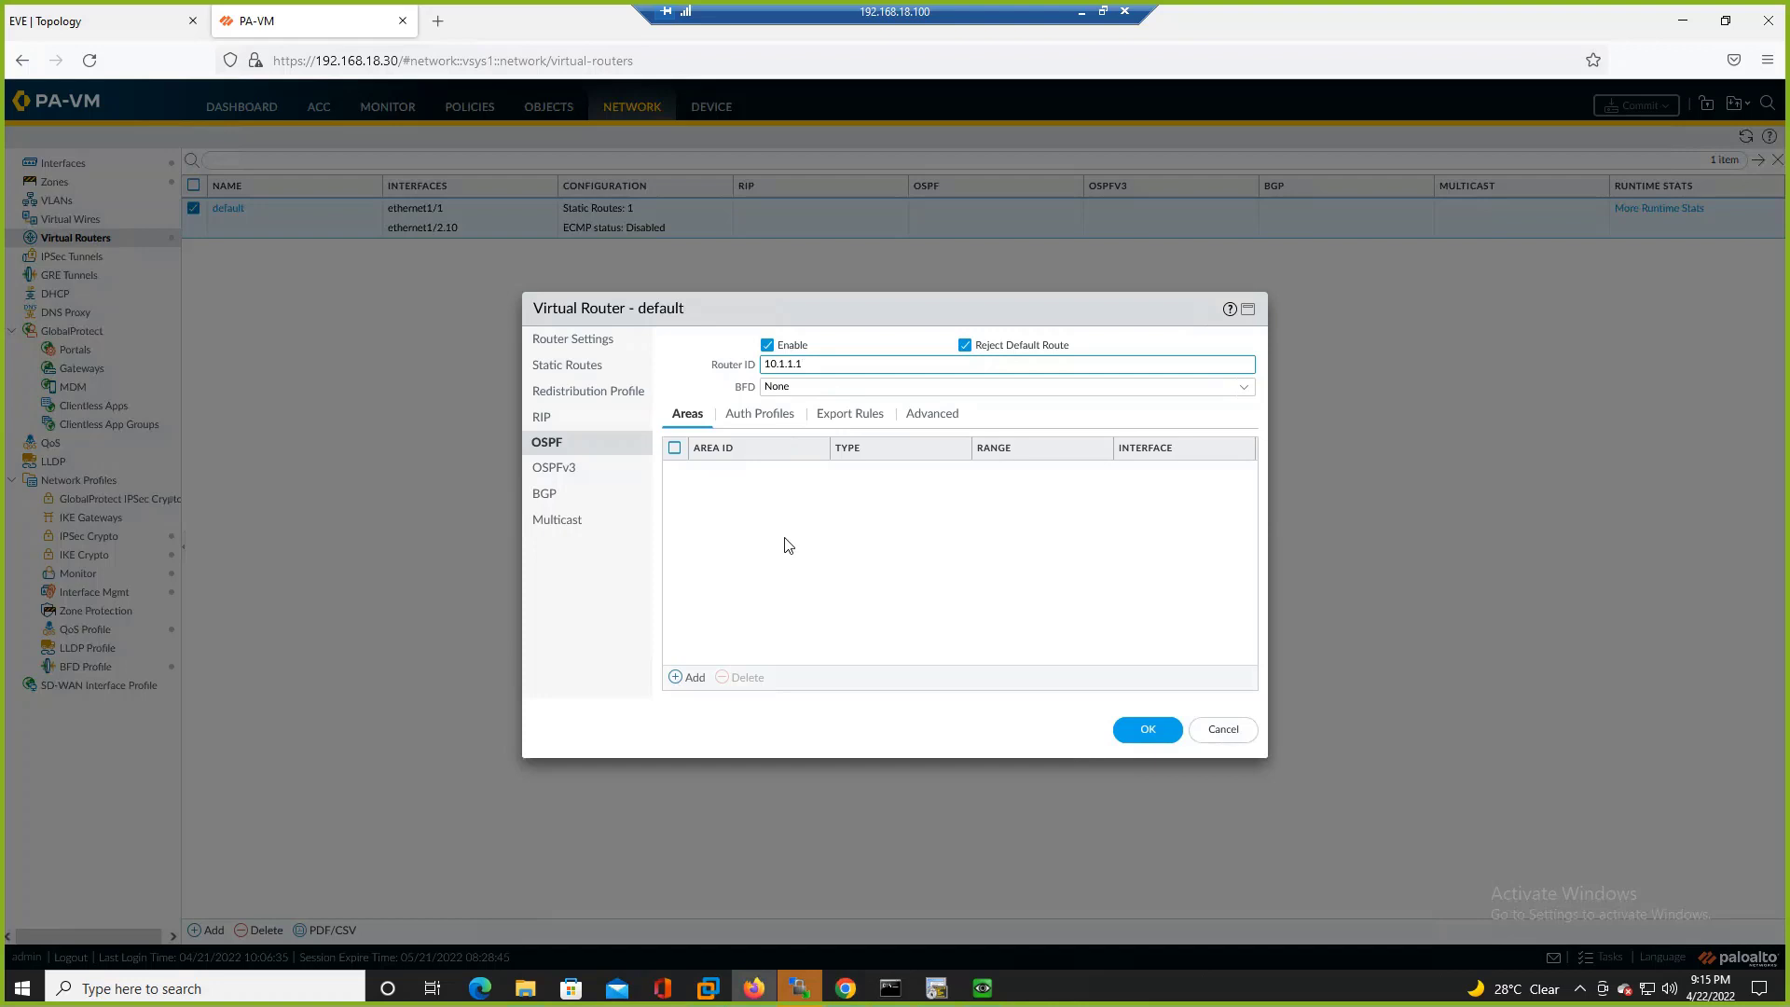
pyautogui.click(728, 548)
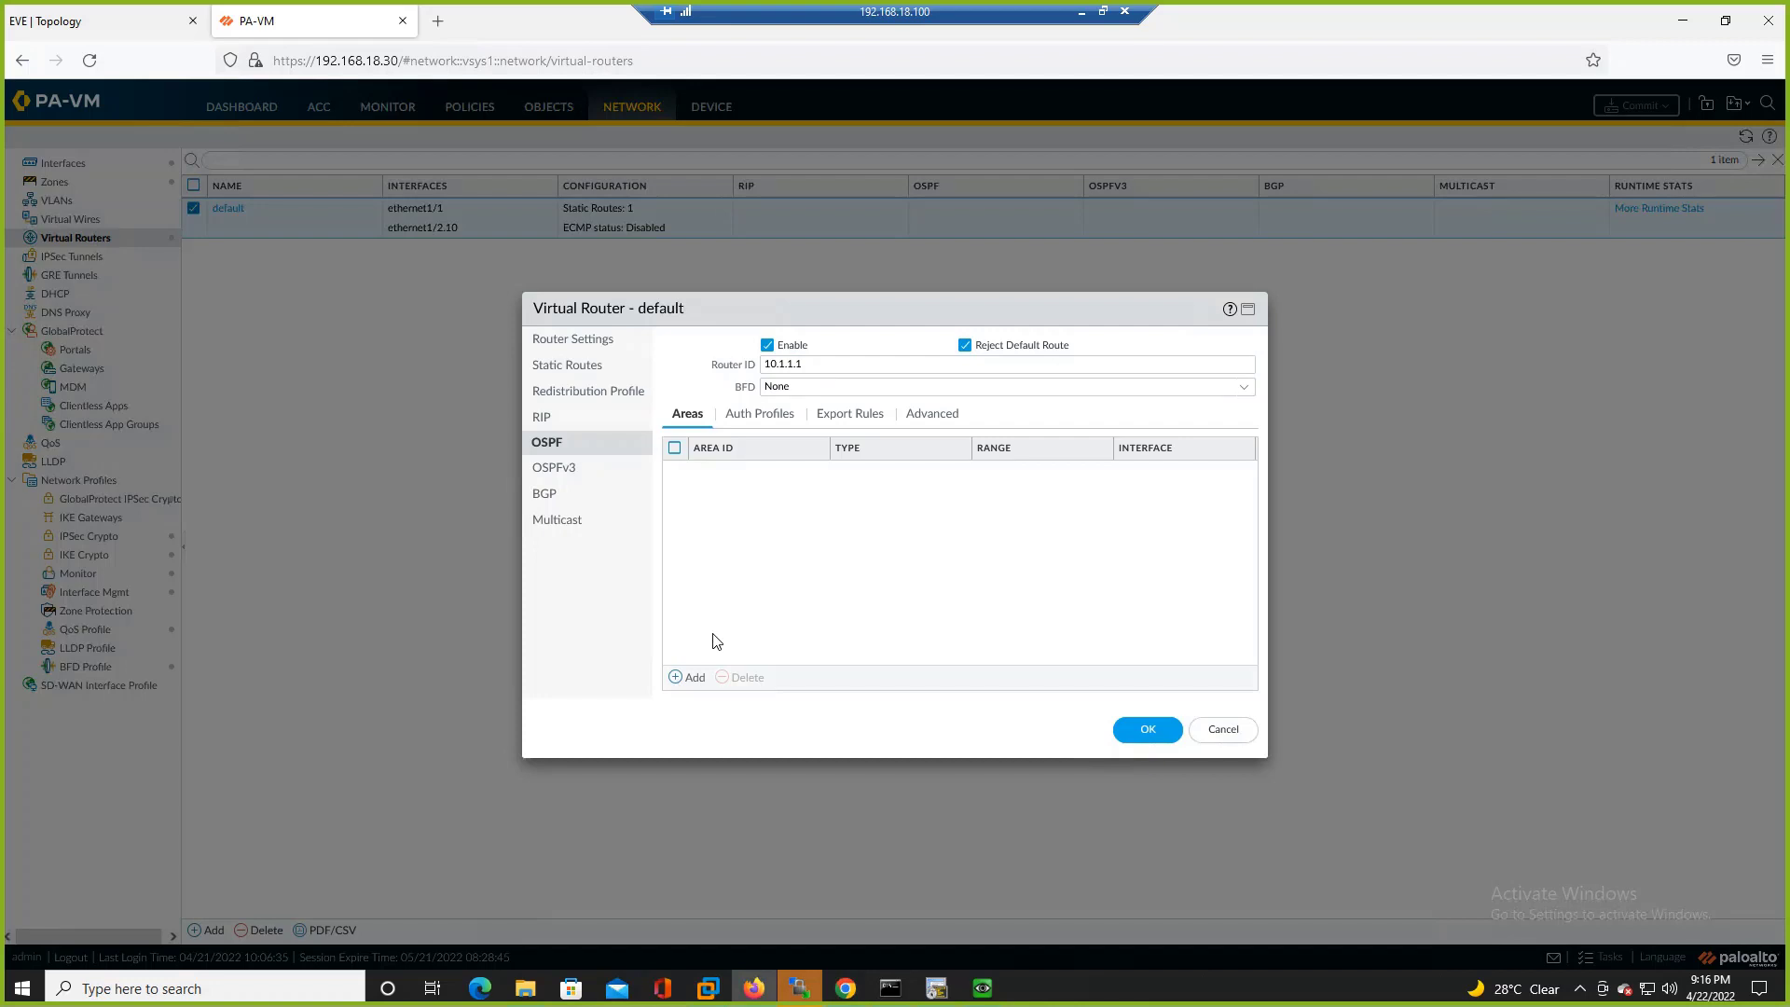
pyautogui.click(695, 677)
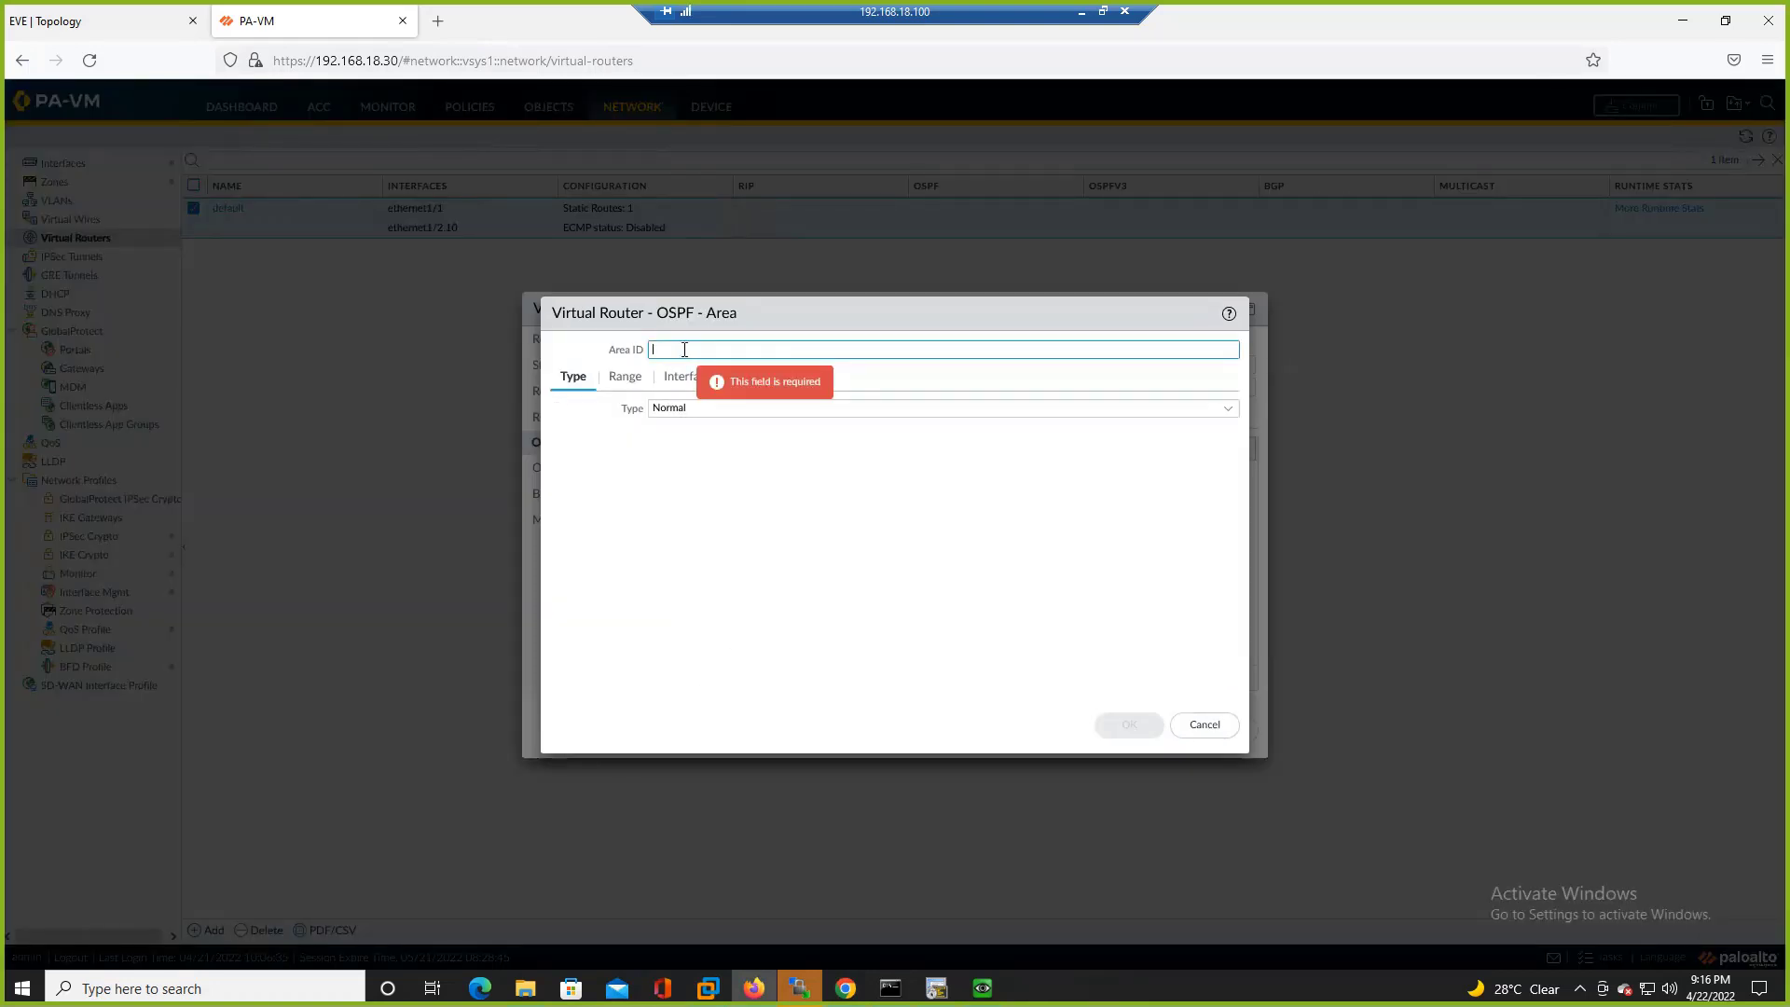
pyautogui.write('0.0.0.0')
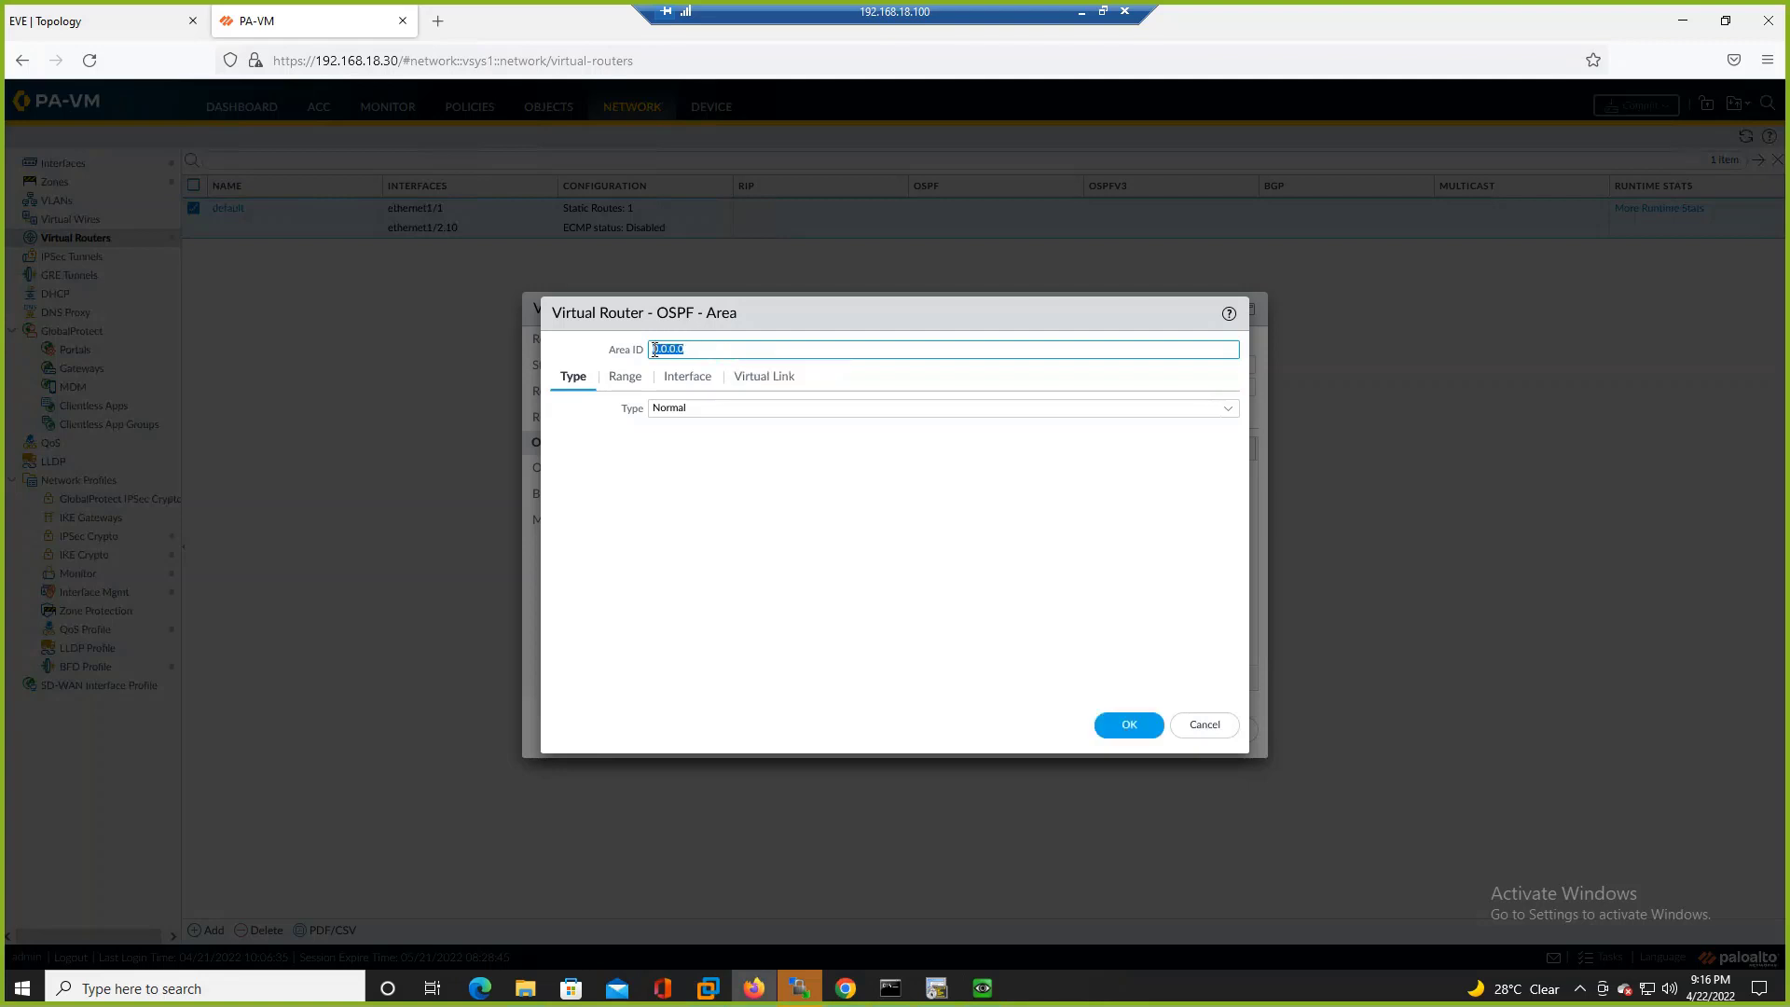
# - Switch to the Core-SW terminal session and re-enter the configuration of OSPF process 1
pyautogui.click(936, 988)
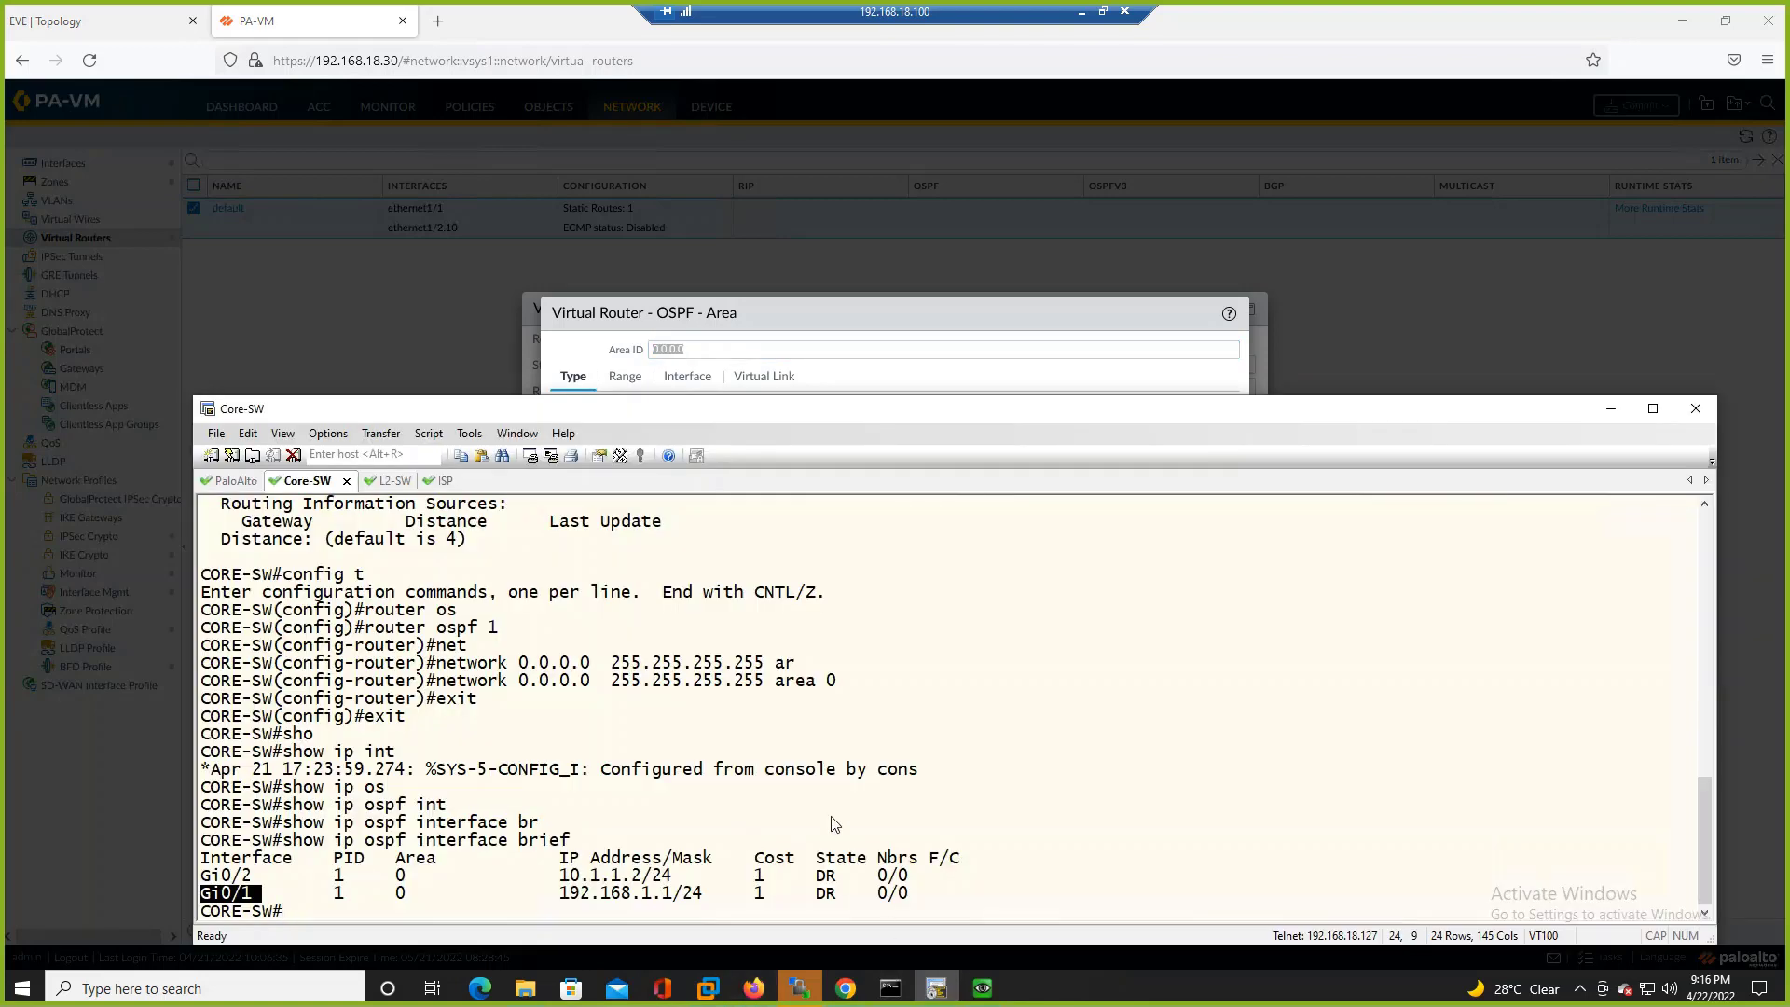
pyautogui.click(864, 792)
pyautogui.write('config t')
pyautogui.press('Return')
pyautogui.write('r')
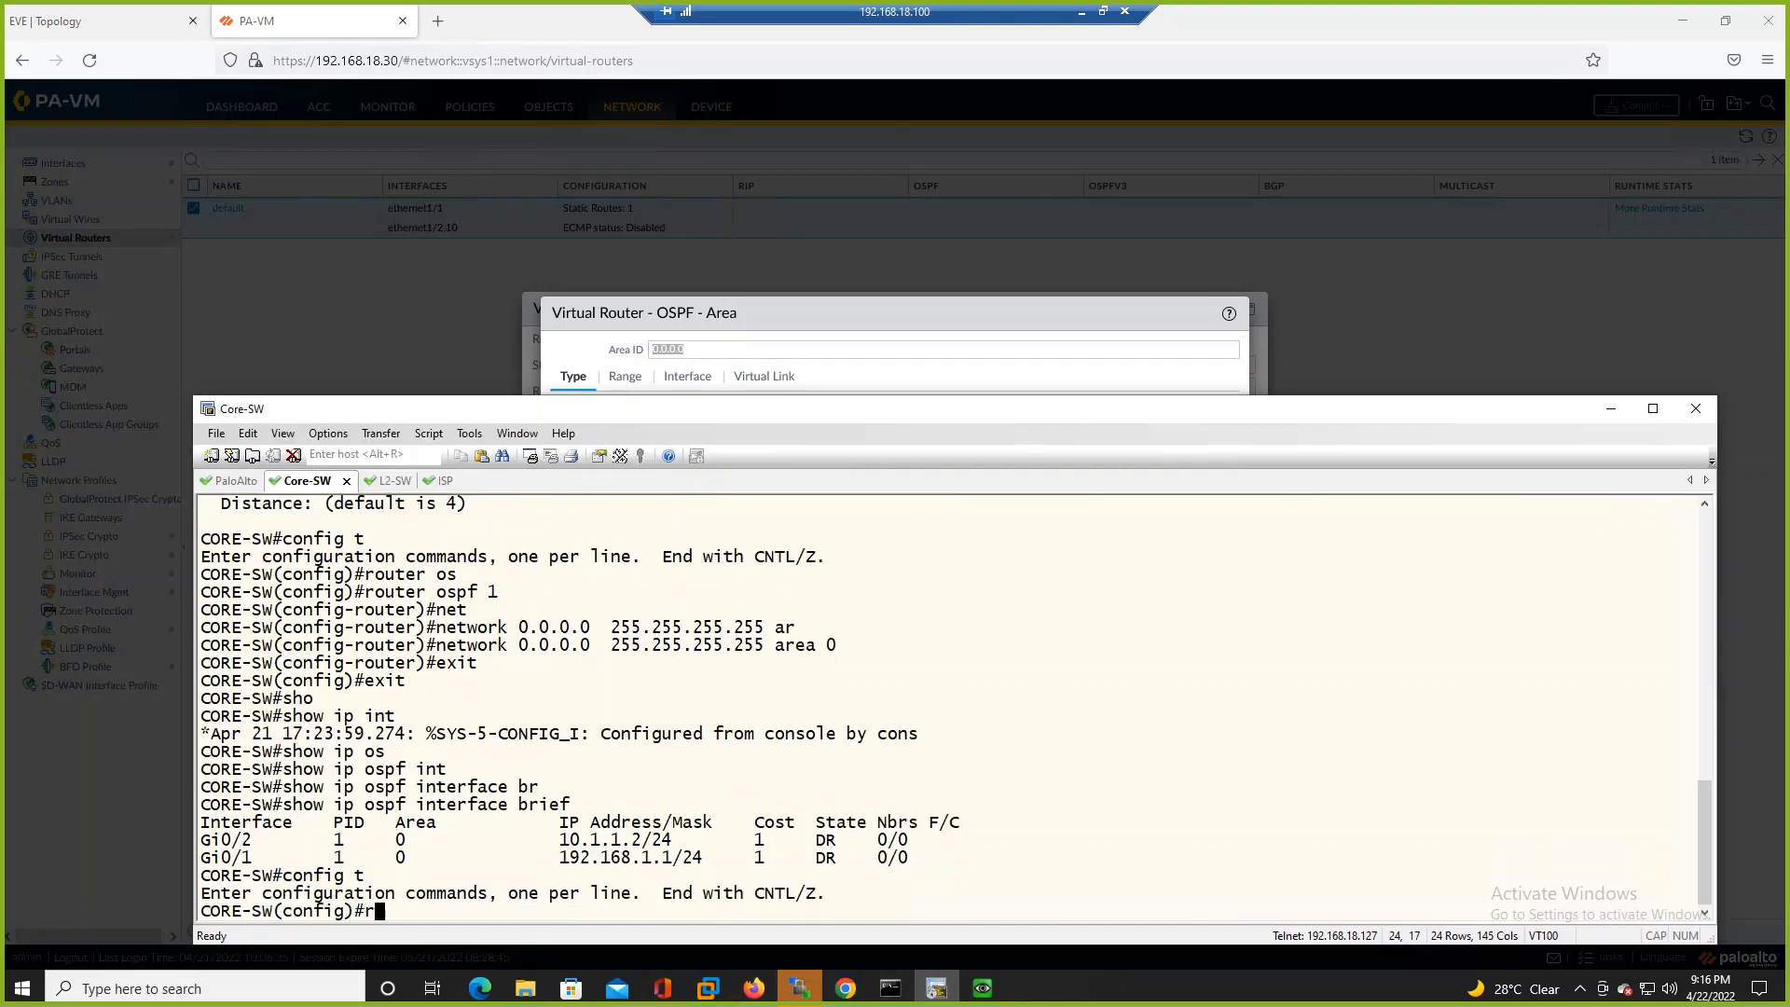
pyautogui.write('otuer')
pyautogui.press('BackSpace')
pyautogui.press('BackSpace')
pyautogui.press('BackSpace')
pyautogui.press('BackSpace')
pyautogui.press('BackSpace')
pyautogui.write('uter os')
pyautogui.press('Tab')
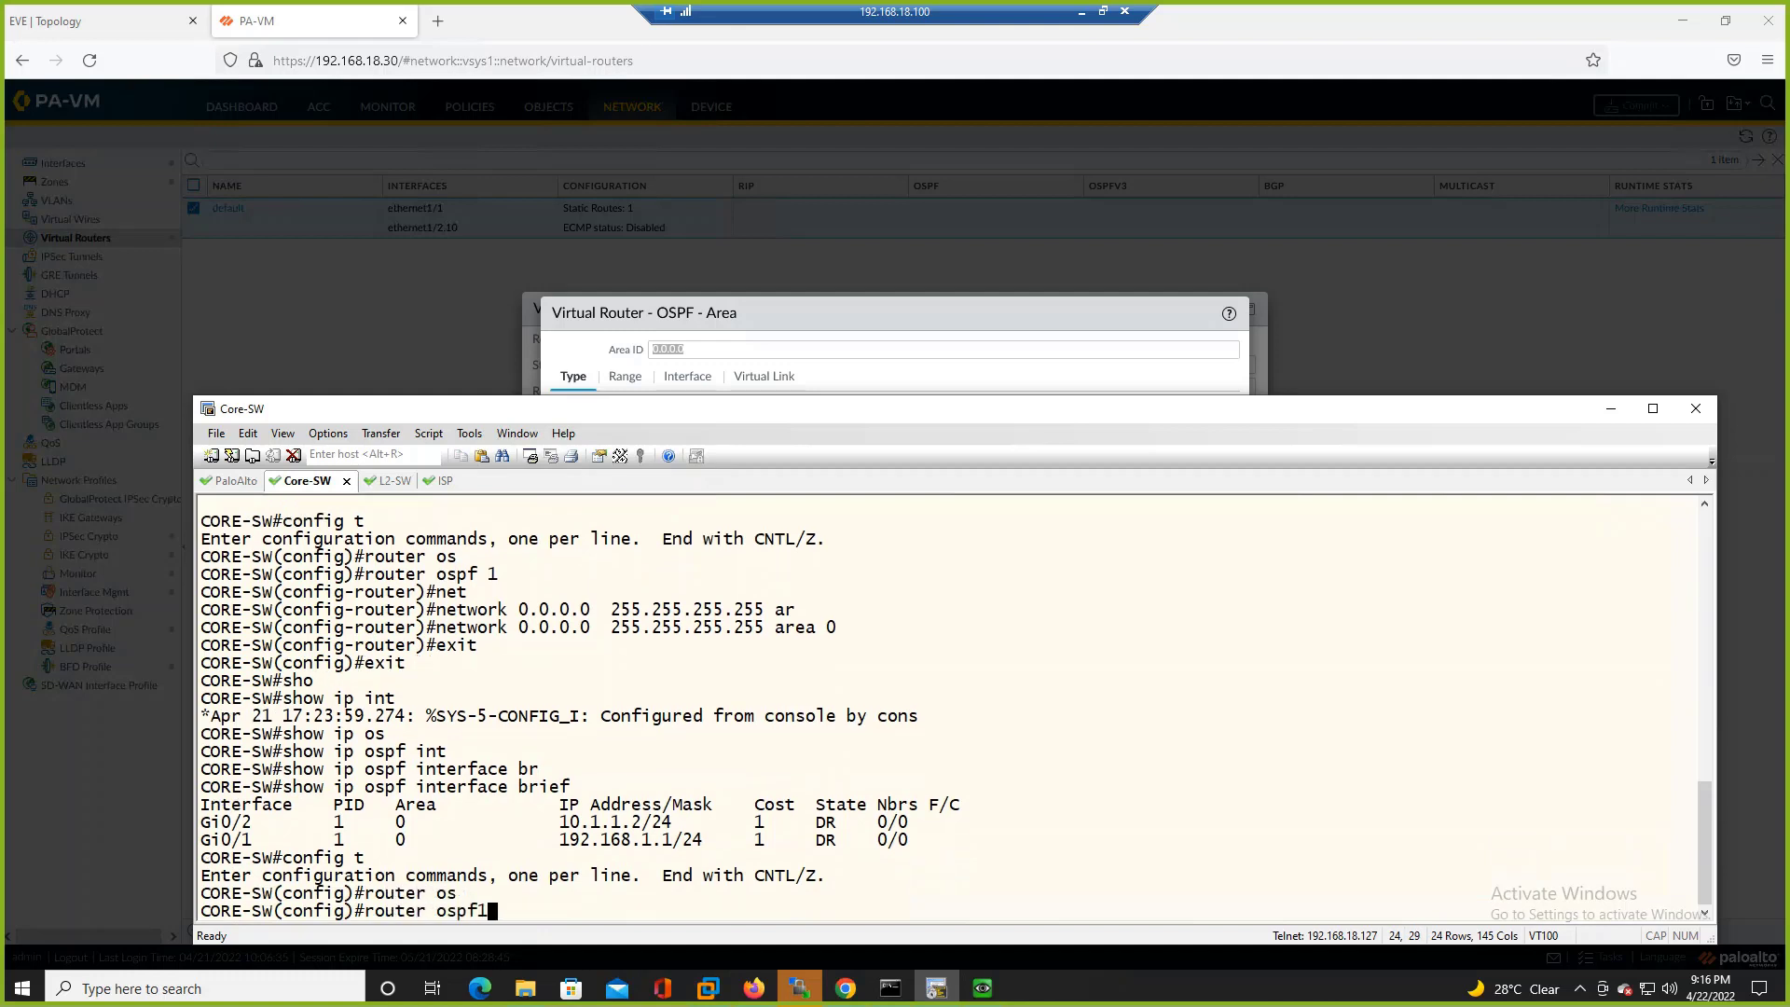
pyautogui.write('1')
pyautogui.press('Return')
# - Query the accepted area ID formats with network 0.0.0.0 255.255.255.255 area ? and compare the decimal and IP address options
pyautogui.write('ter)#ne')
pyautogui.press('Tab')
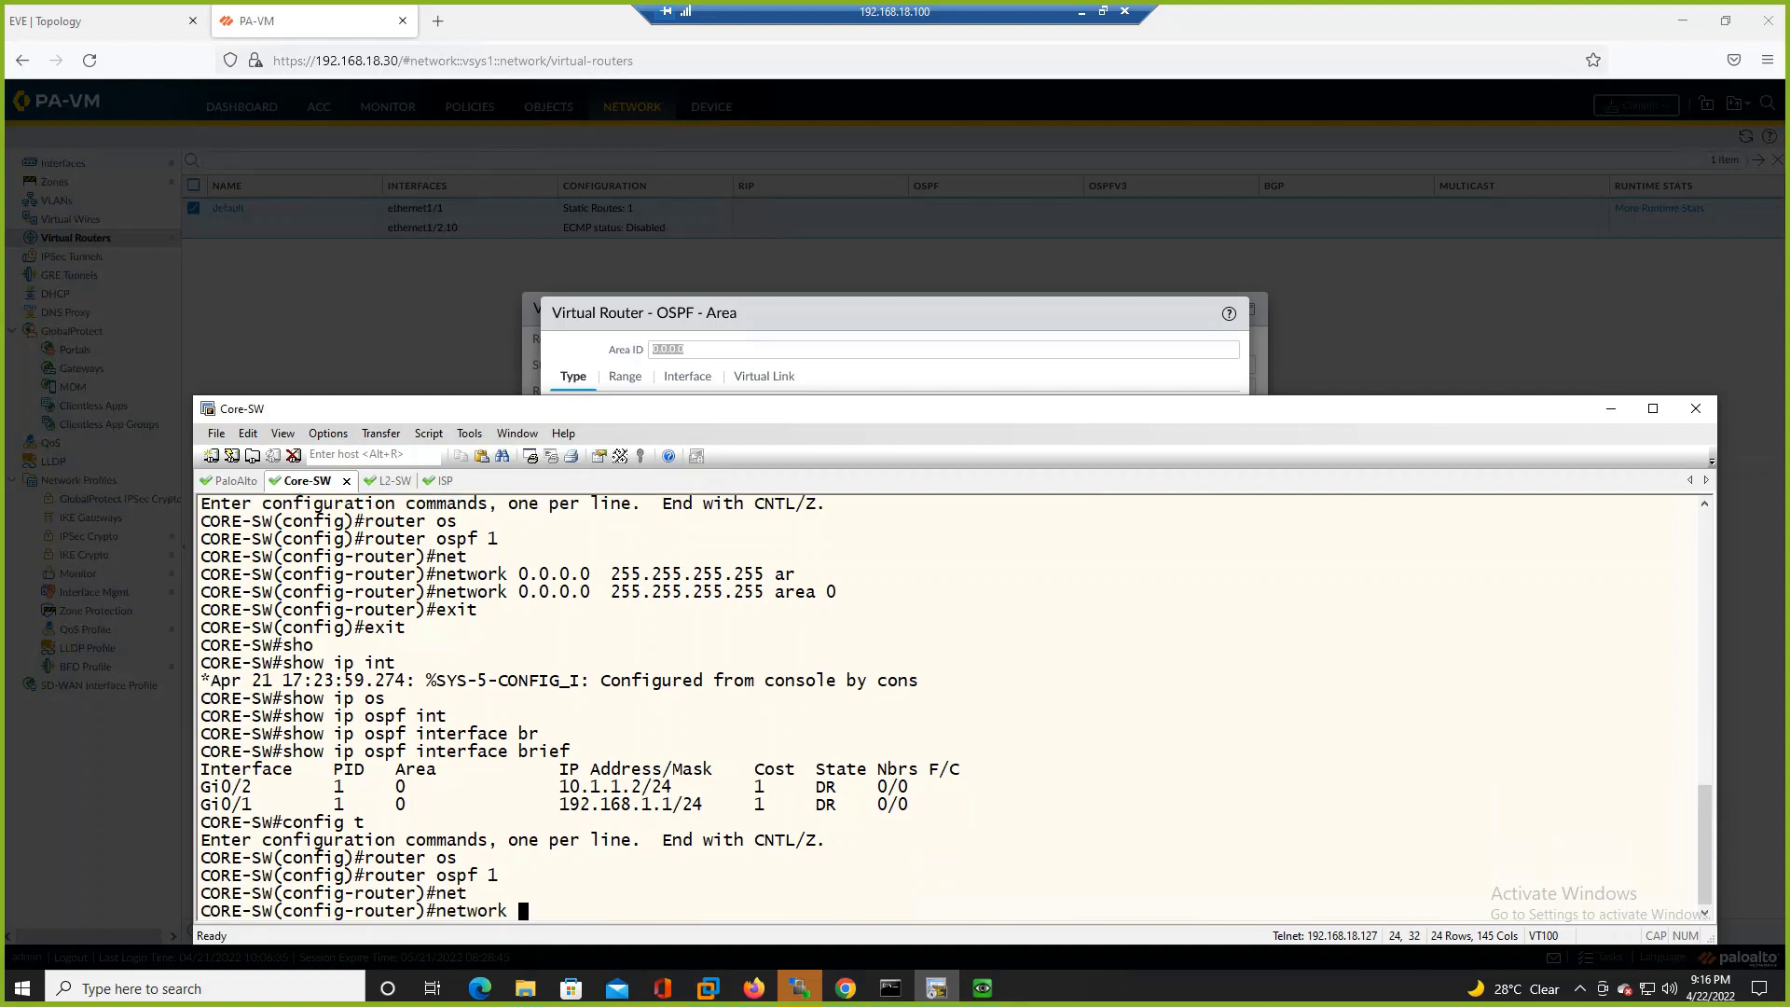
pyautogui.write('0.0.0. 0')
pyautogui.press('BackSpace')
pyautogui.press('BackSpace')
pyautogui.press('BackSpace')
pyautogui.write('0 255.255.255.255 ar')
pyautogui.press('Tab')
pyautogui.write('?')
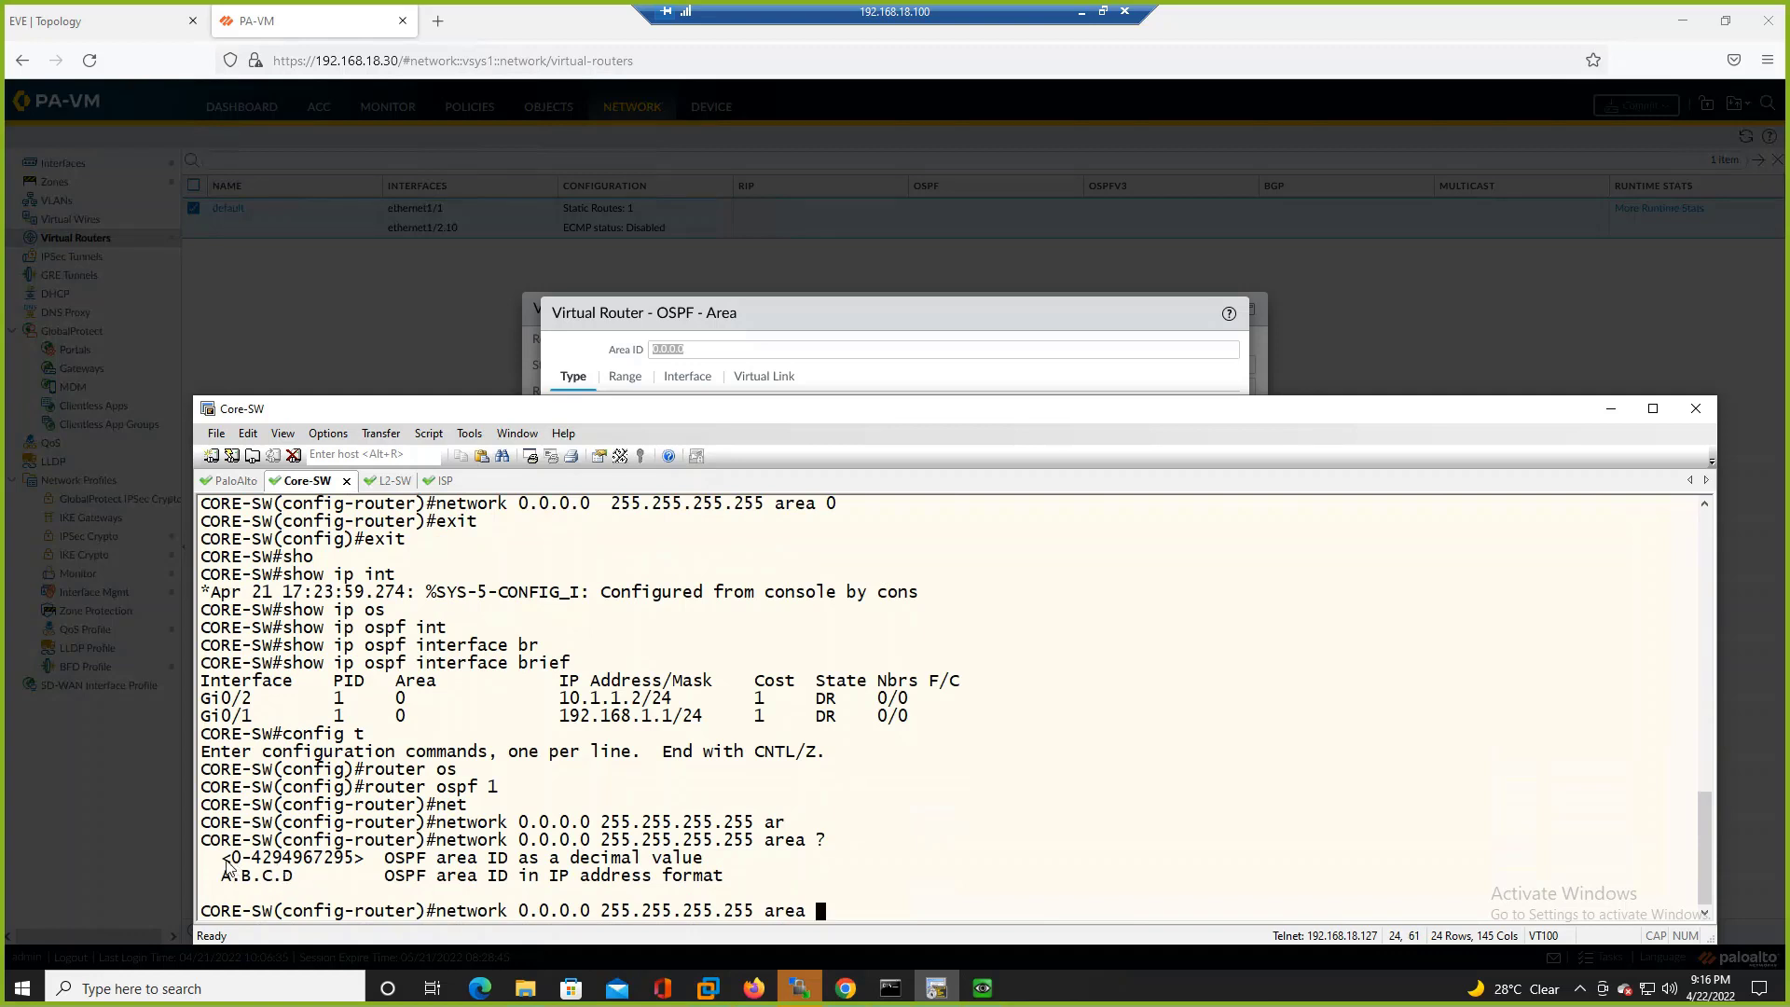
pyautogui.moveTo(221, 856); pyautogui.dragTo(241, 857)
pyautogui.moveTo(823, 504); pyautogui.dragTo(837, 504)
pyautogui.moveTo(557, 881); pyautogui.dragTo(712, 883)
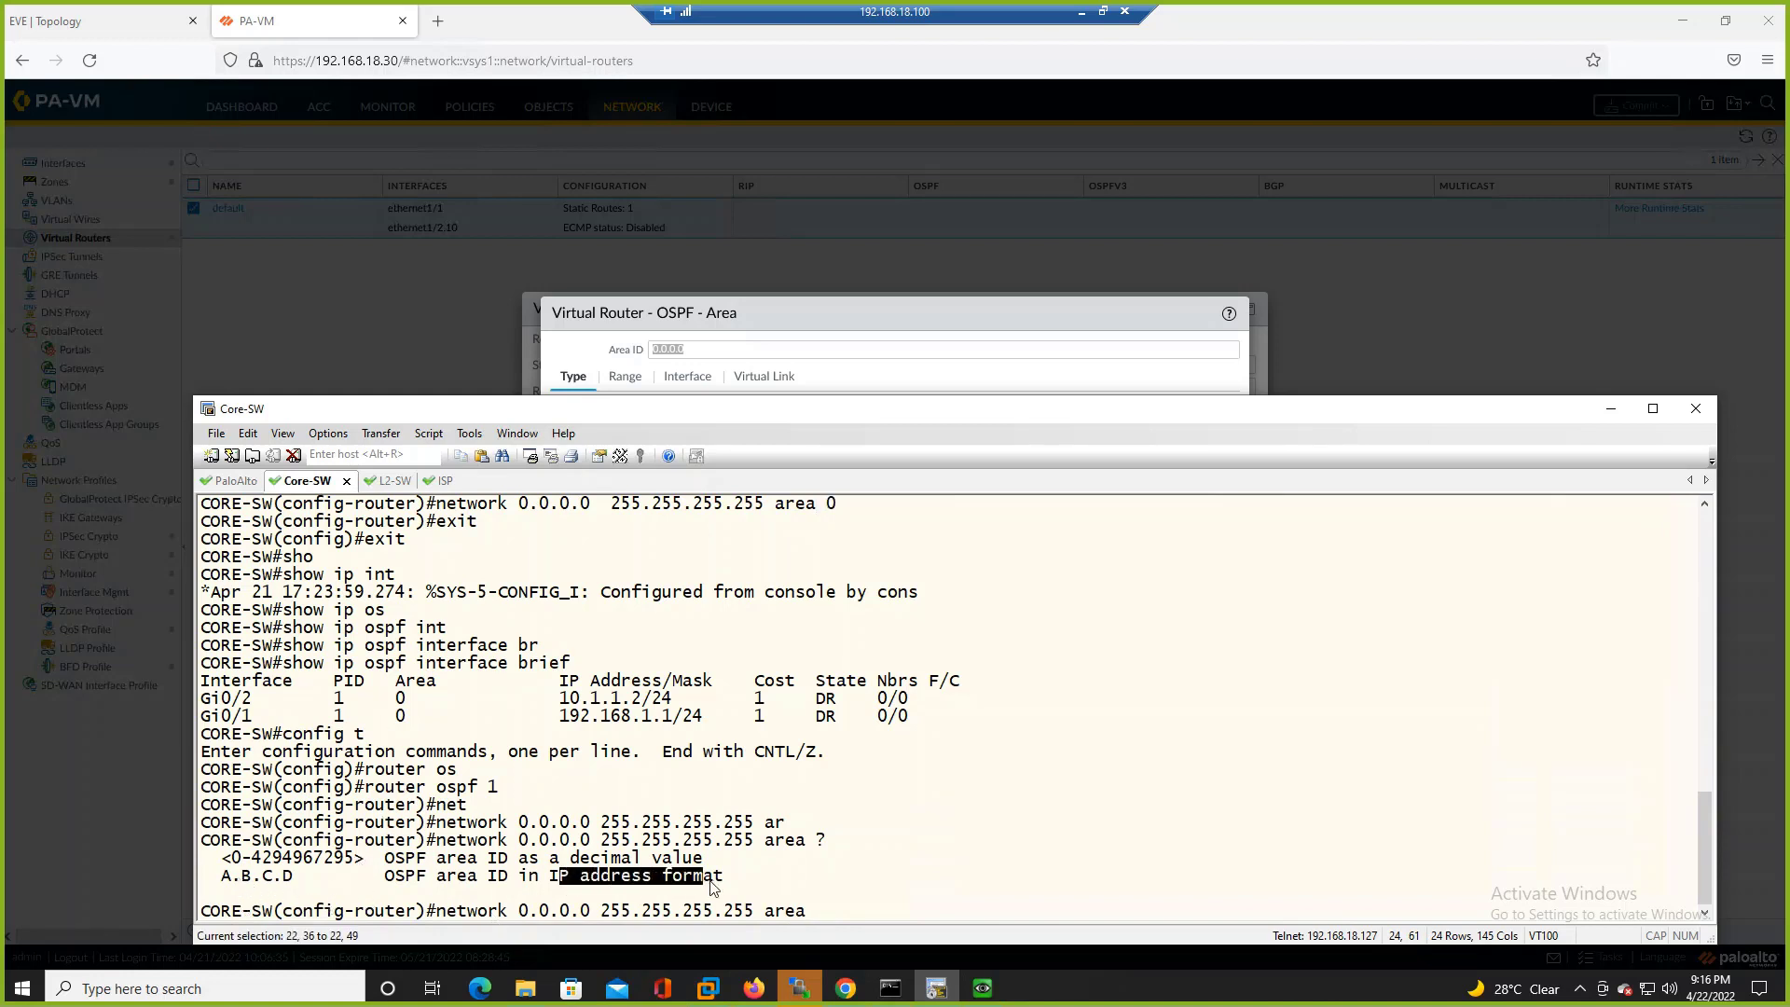
pyautogui.click(807, 887)
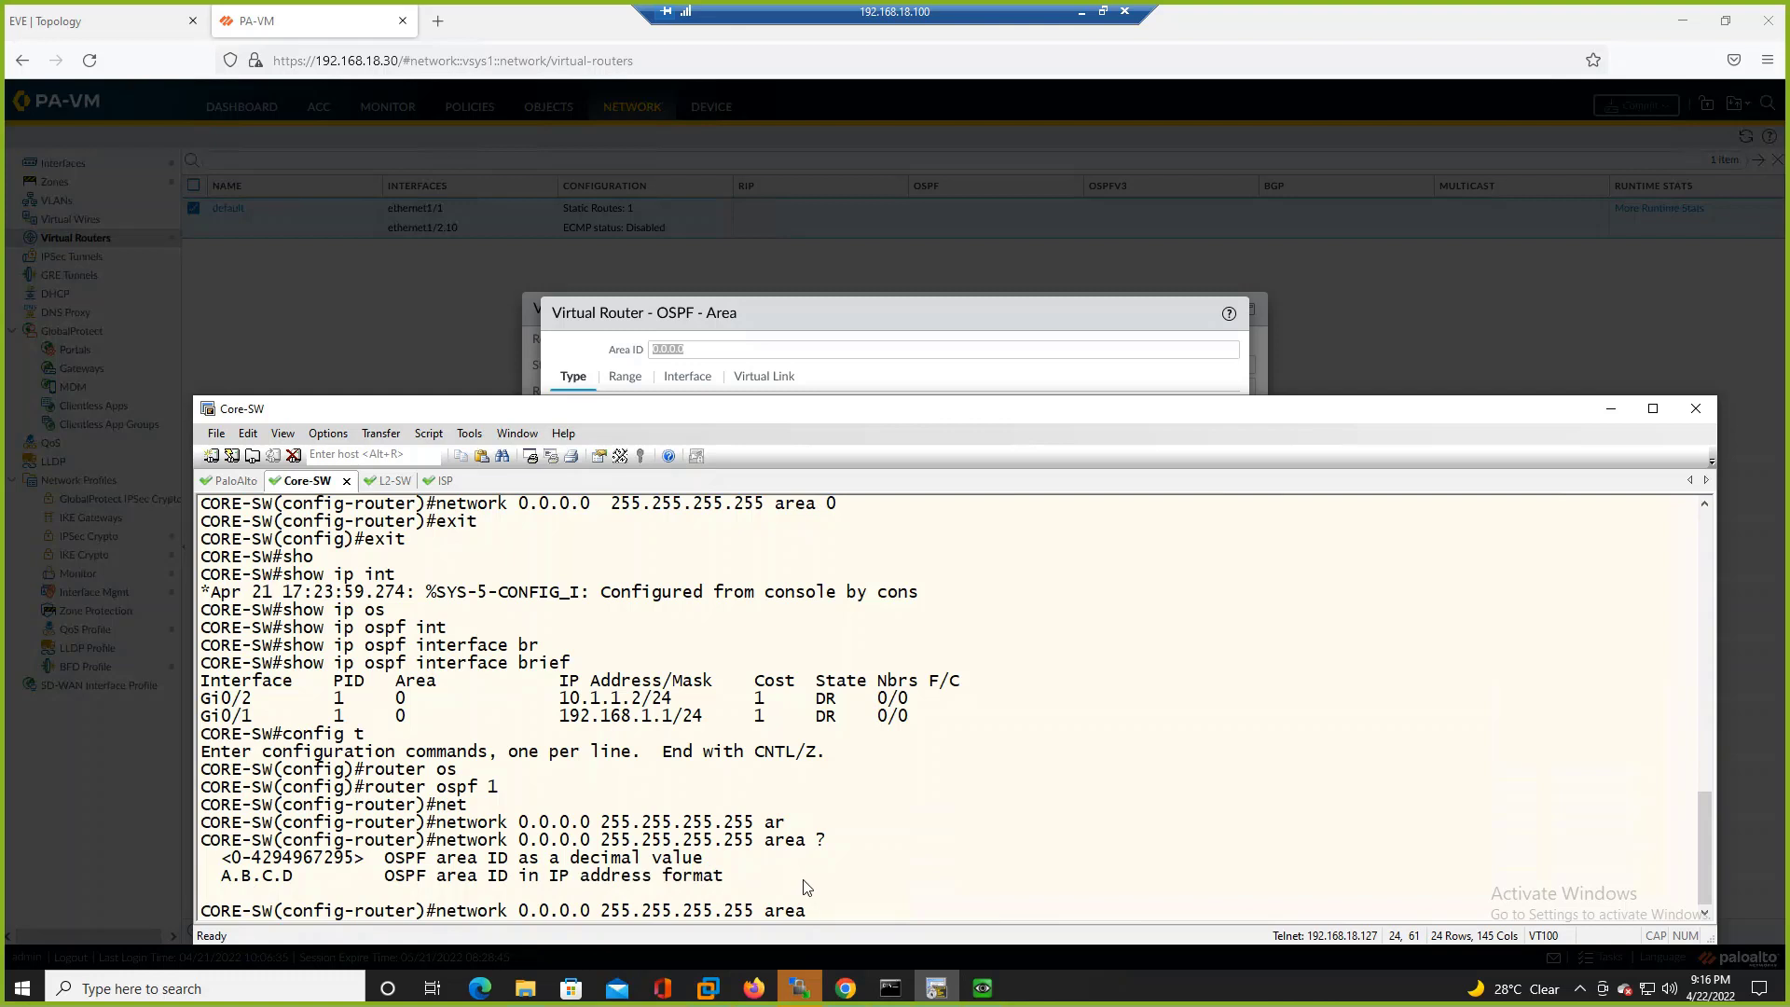
# - Assign network 0.0.0.0 255.255.255.255 to area 0.0.0.0 in OSPF process 1 on Core-SW
pyautogui.write('0.0.0.0')
pyautogui.moveTo(816, 911); pyautogui.dragTo(912, 923)
pyautogui.click(918, 910)
pyautogui.press('Return')
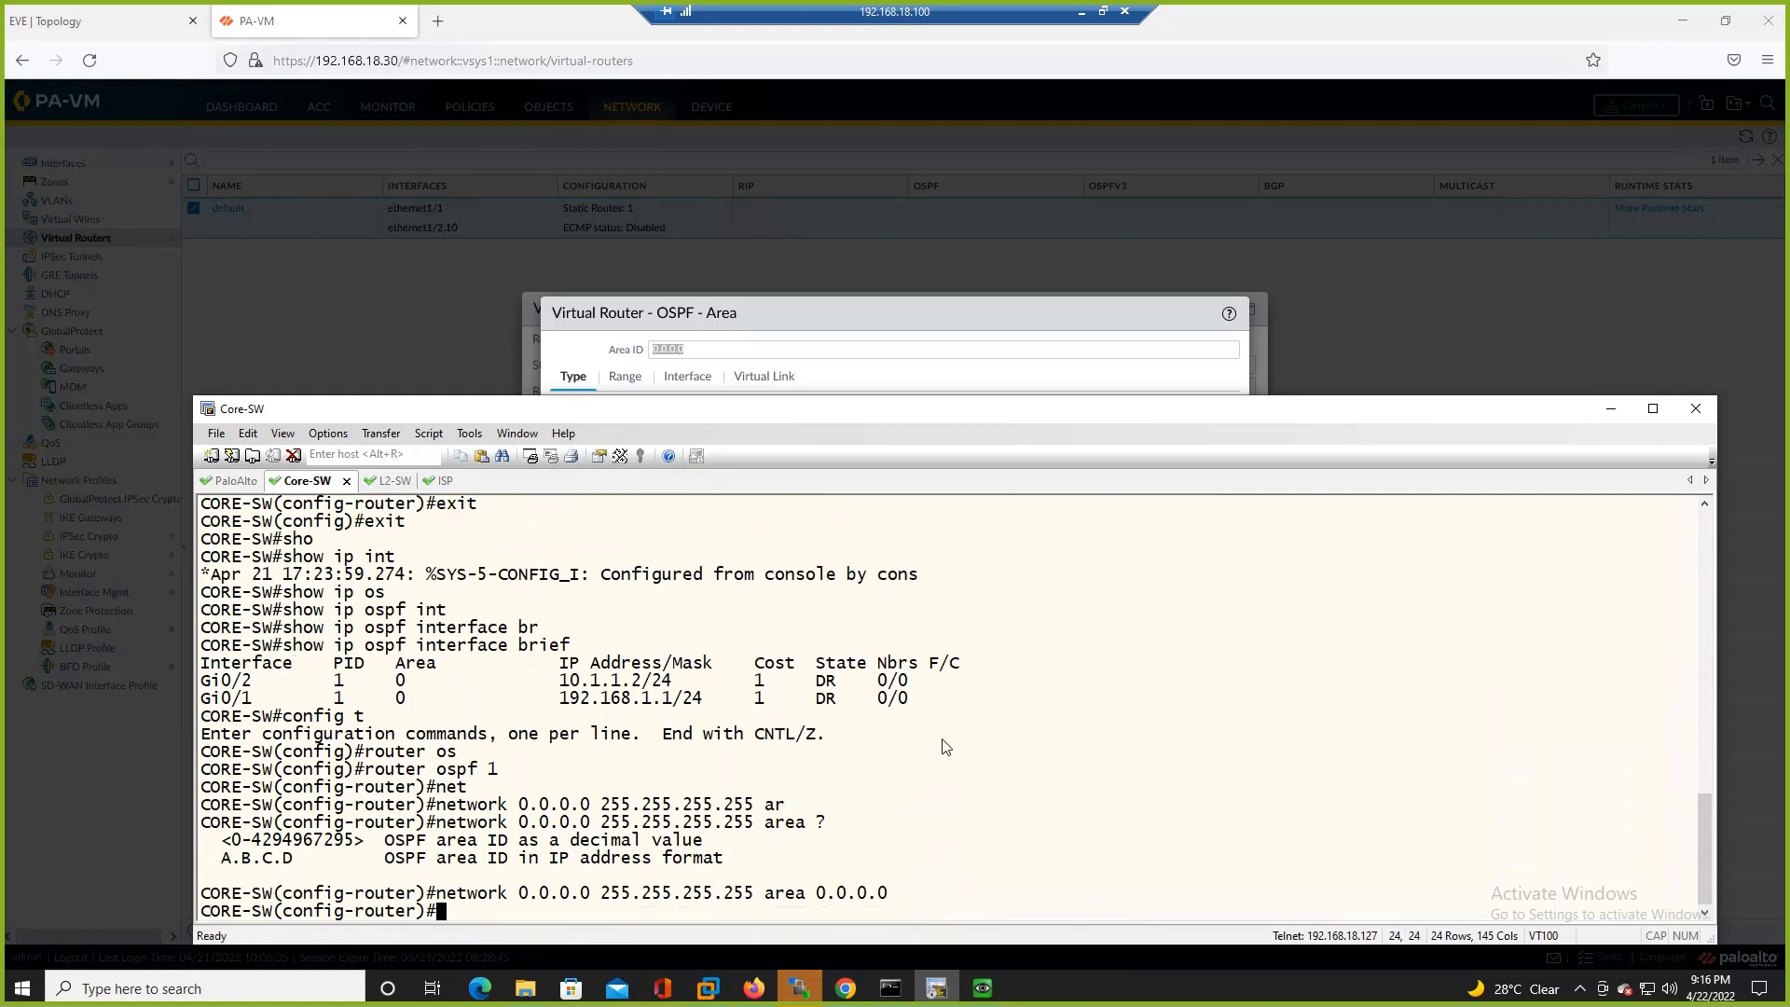
# - Return to the PA-VM web interface and start a new interface entry for ethernet1/1 in OSPF area 0.0.0.0
pyautogui.click(1614, 408)
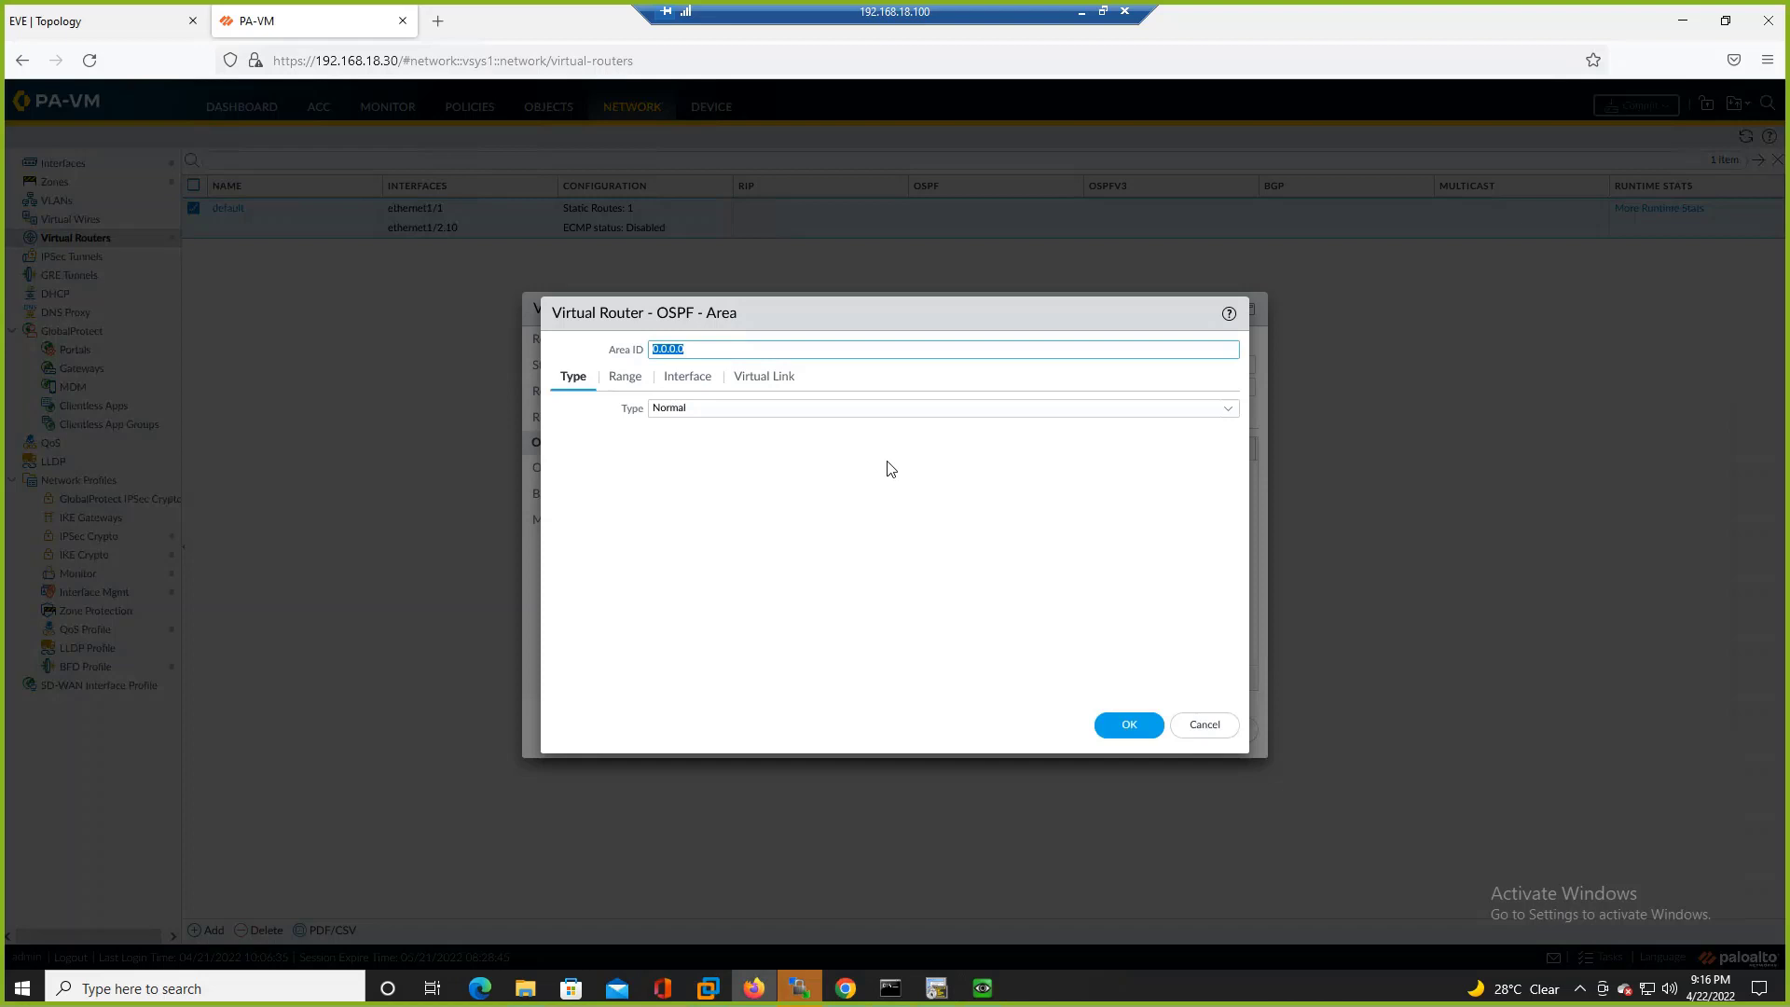
pyautogui.click(695, 351)
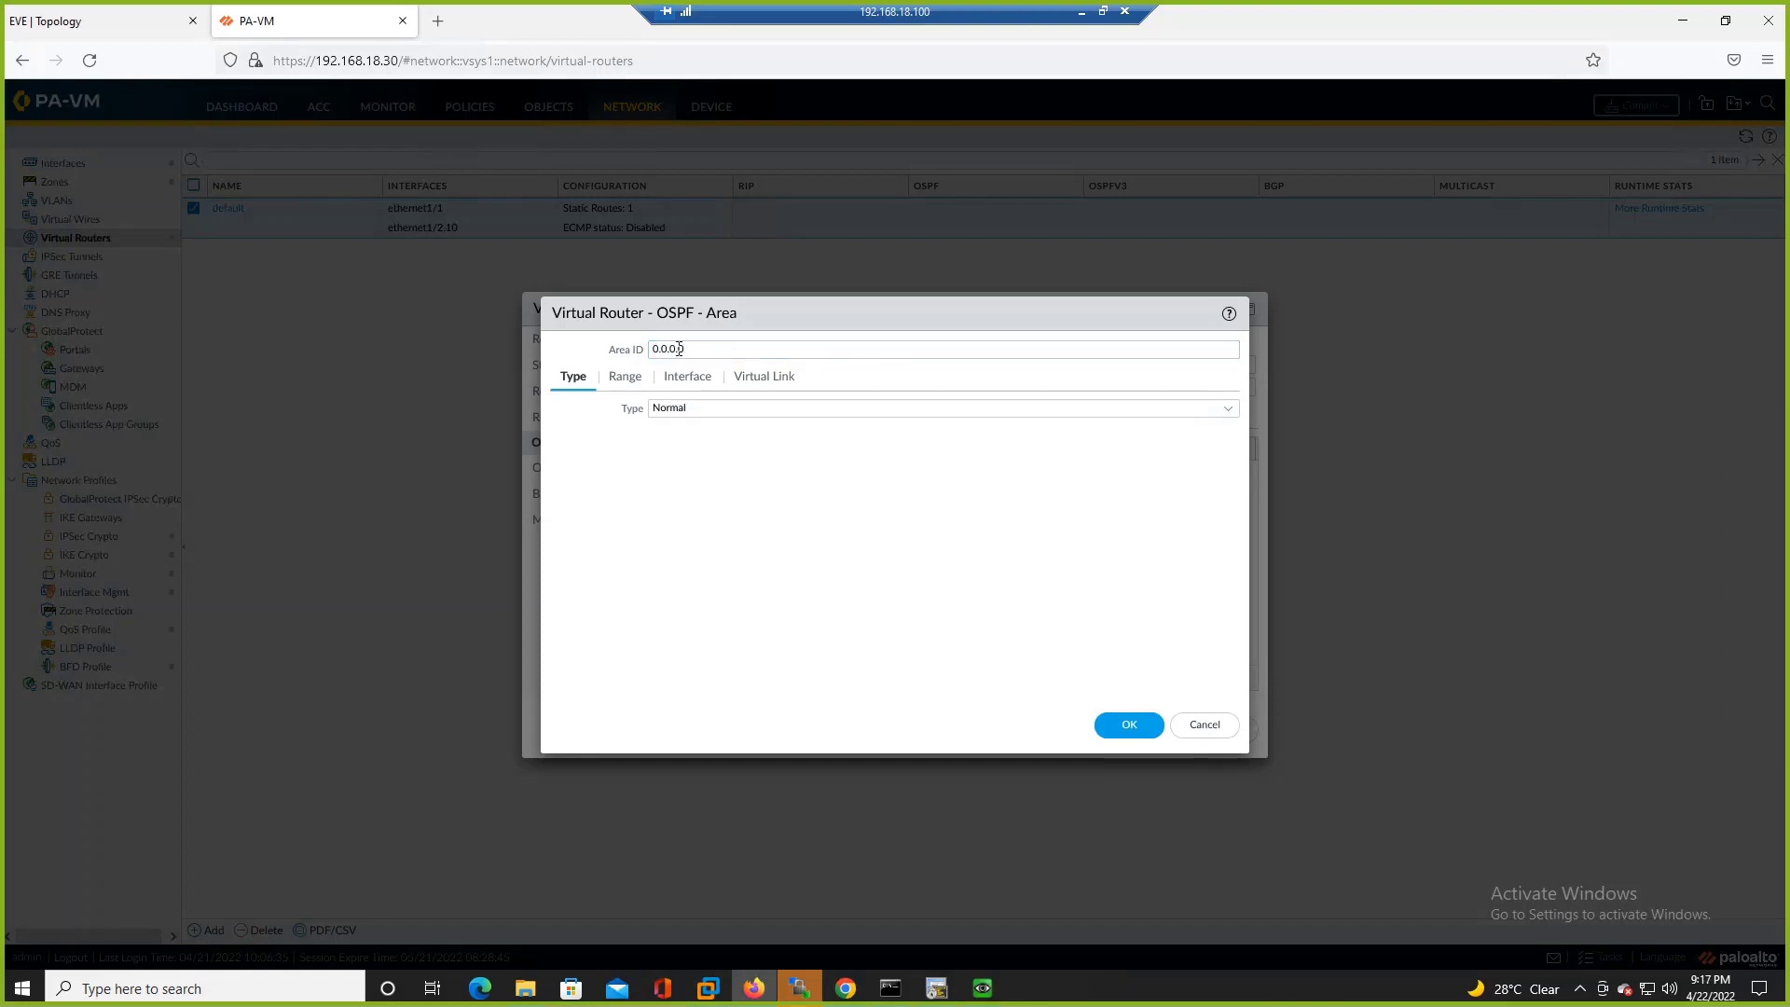
pyautogui.moveTo(685, 350); pyautogui.dragTo(650, 347)
pyautogui.click(704, 499)
pyautogui.click(680, 386)
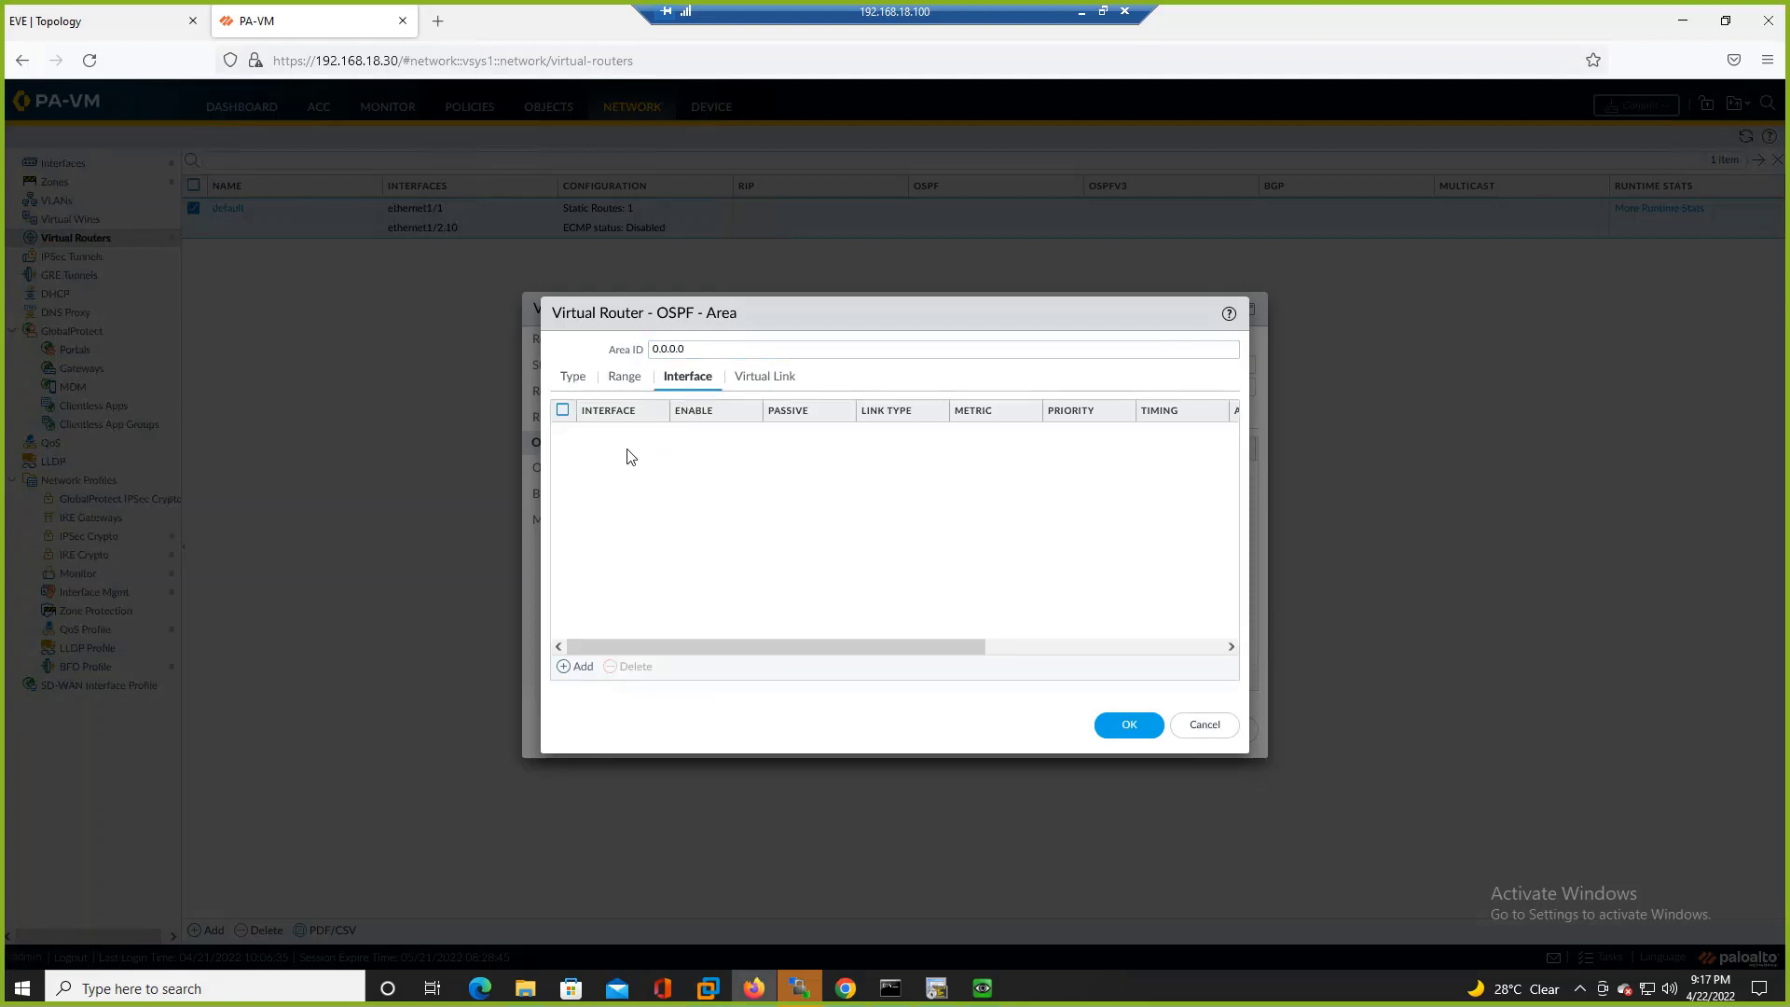
pyautogui.click(575, 667)
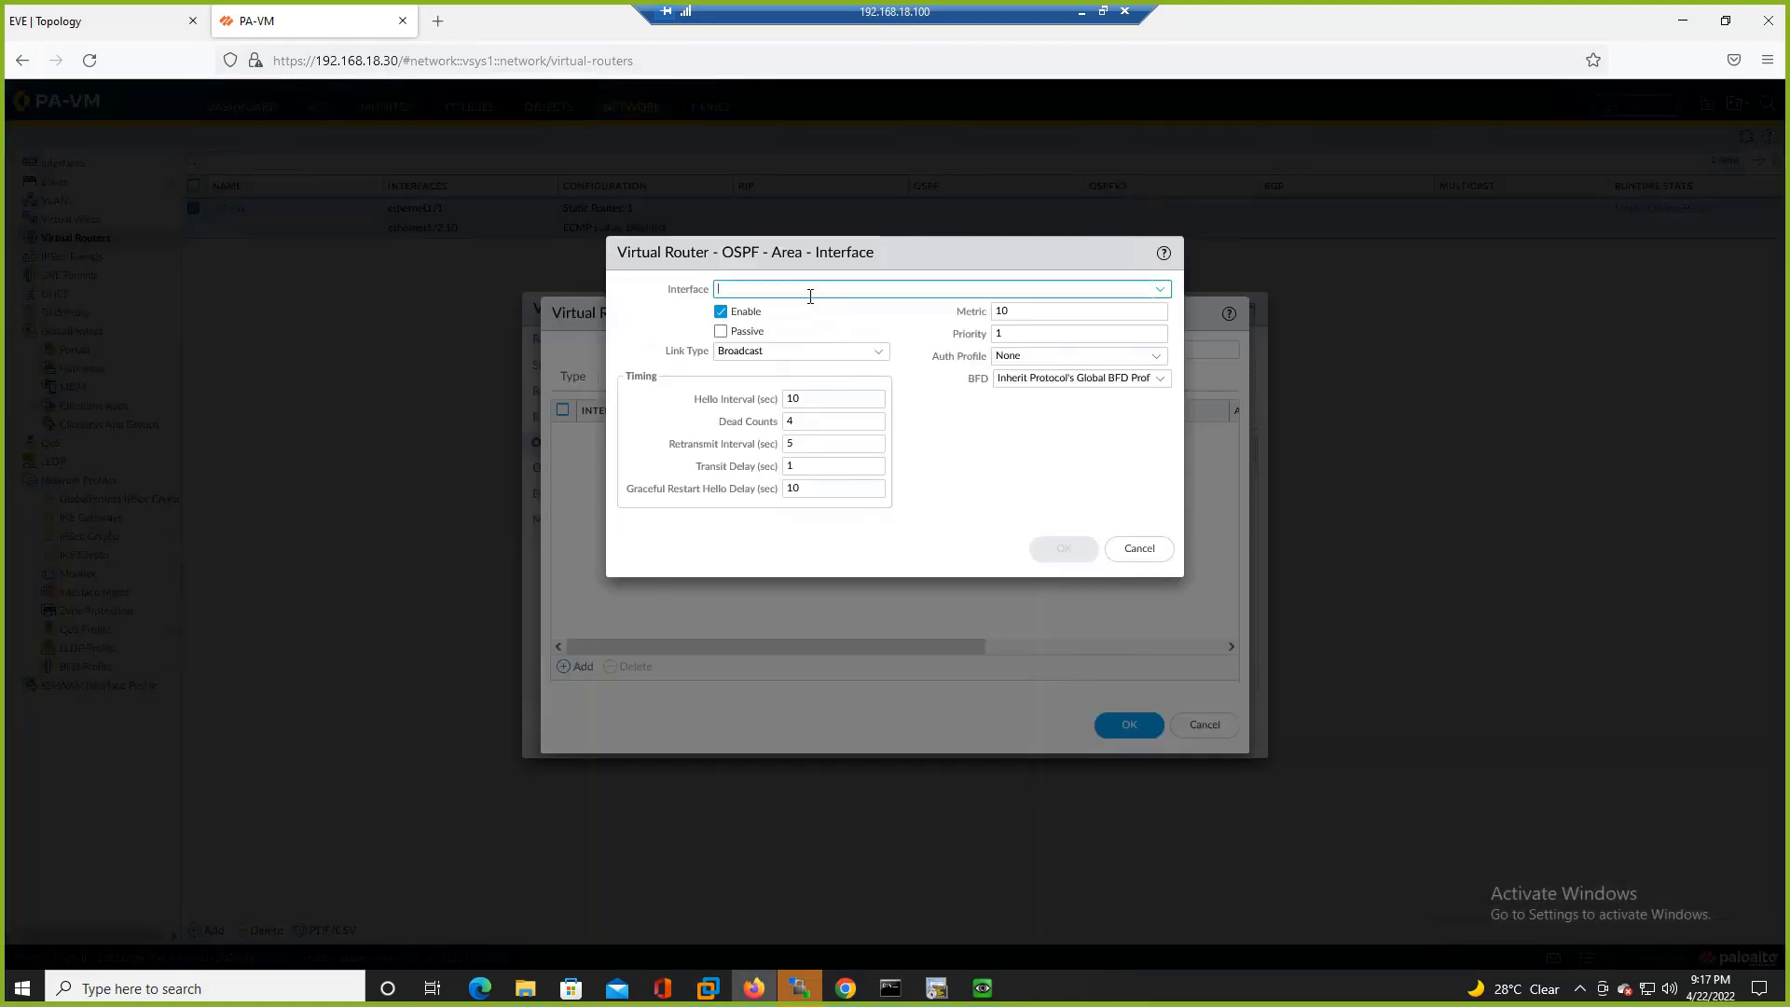
pyautogui.click(1161, 291)
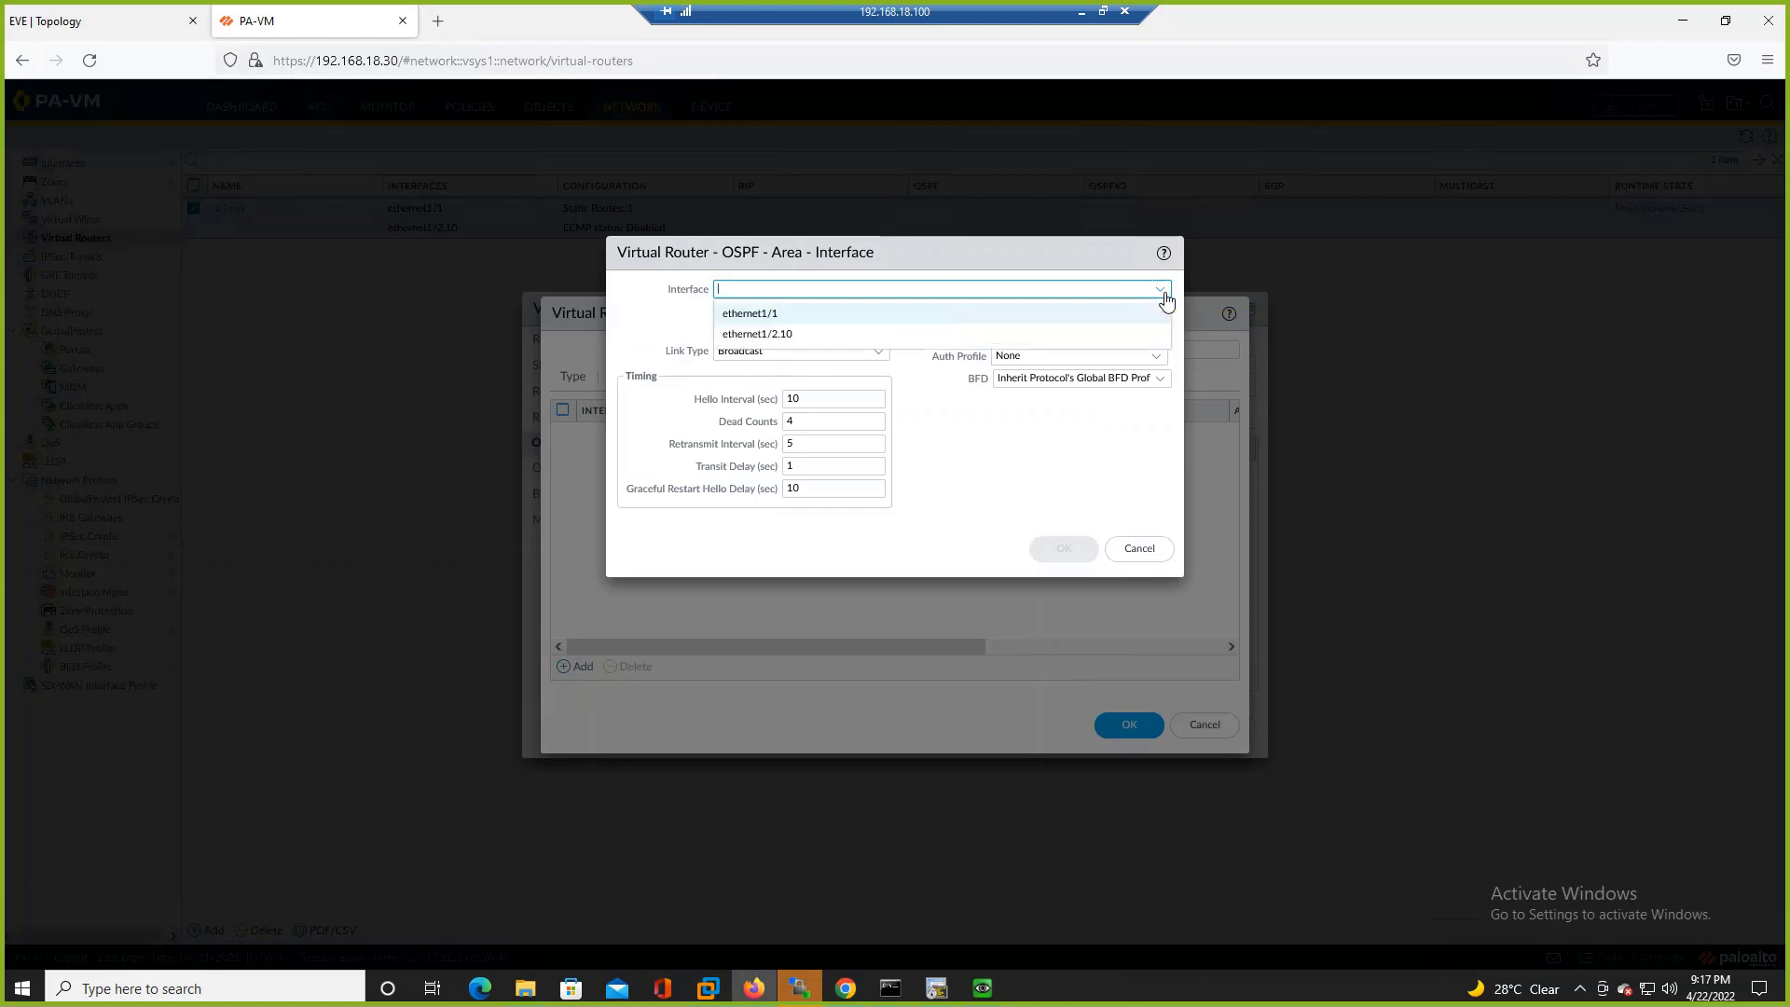
pyautogui.click(870, 318)
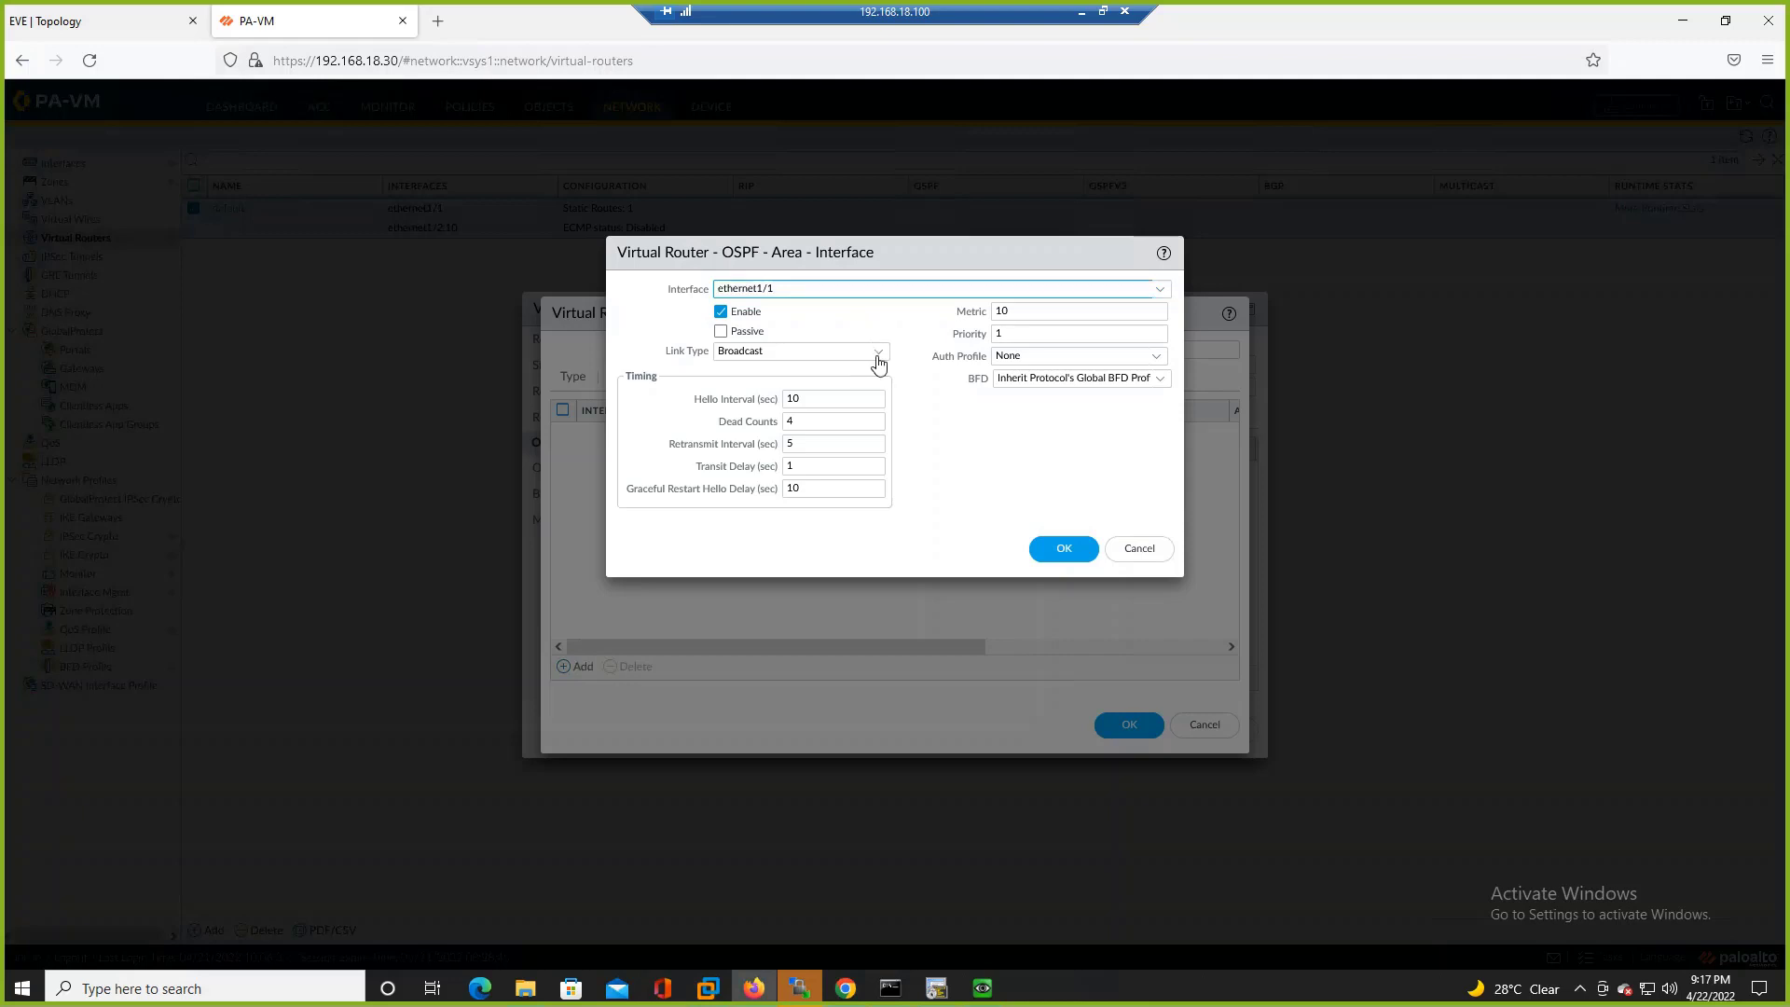
# - Choose Broadcast as the link type for ethernet1/1, review the hello interval and dead counts, and accept the interface entry
pyautogui.click(877, 353)
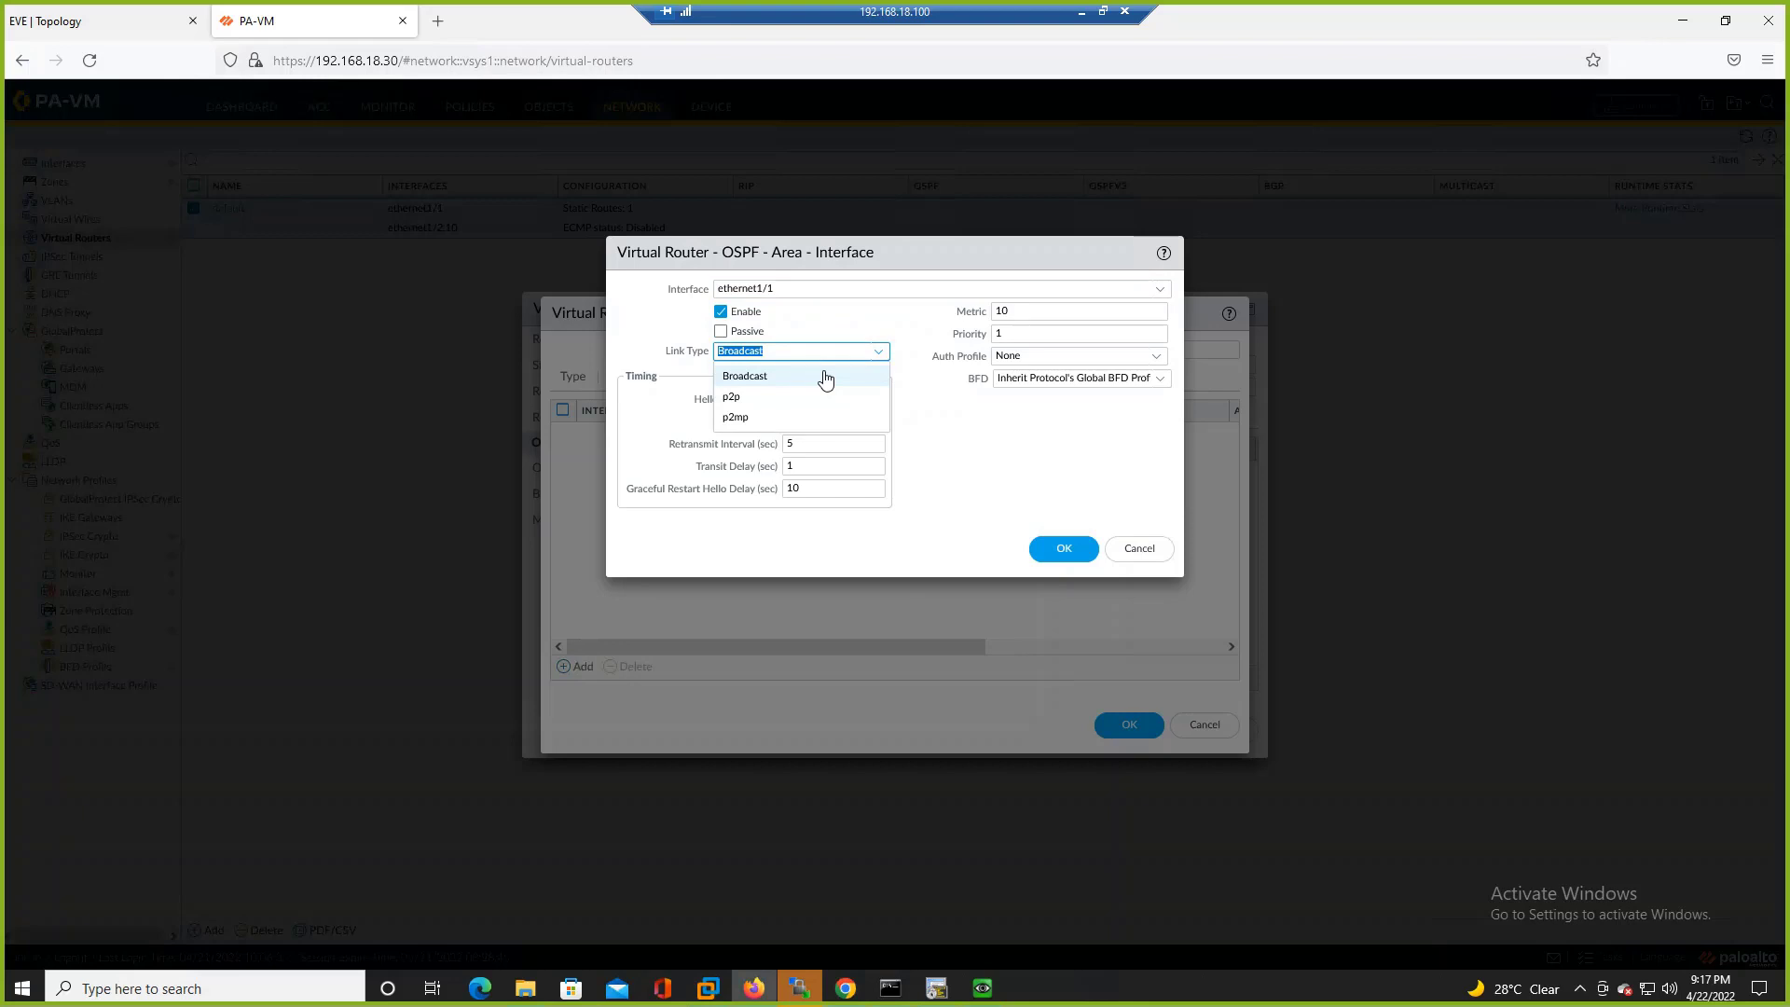
pyautogui.click(824, 376)
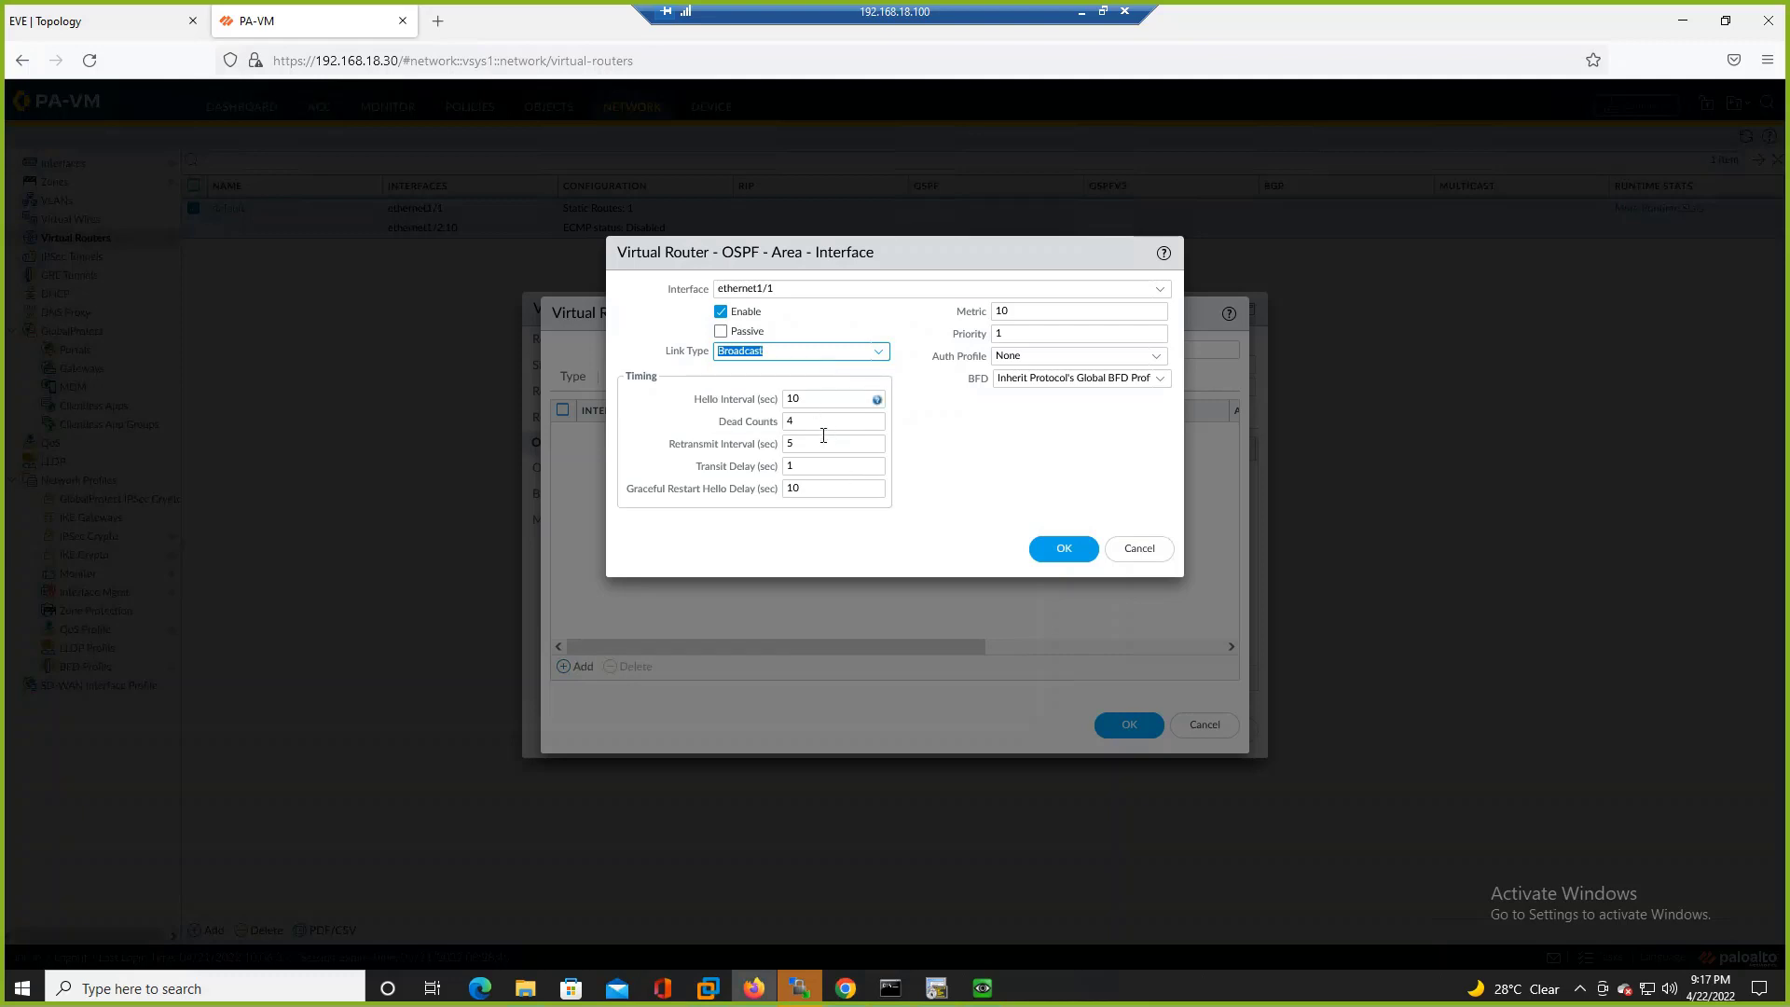
pyautogui.moveTo(810, 402); pyautogui.dragTo(792, 402)
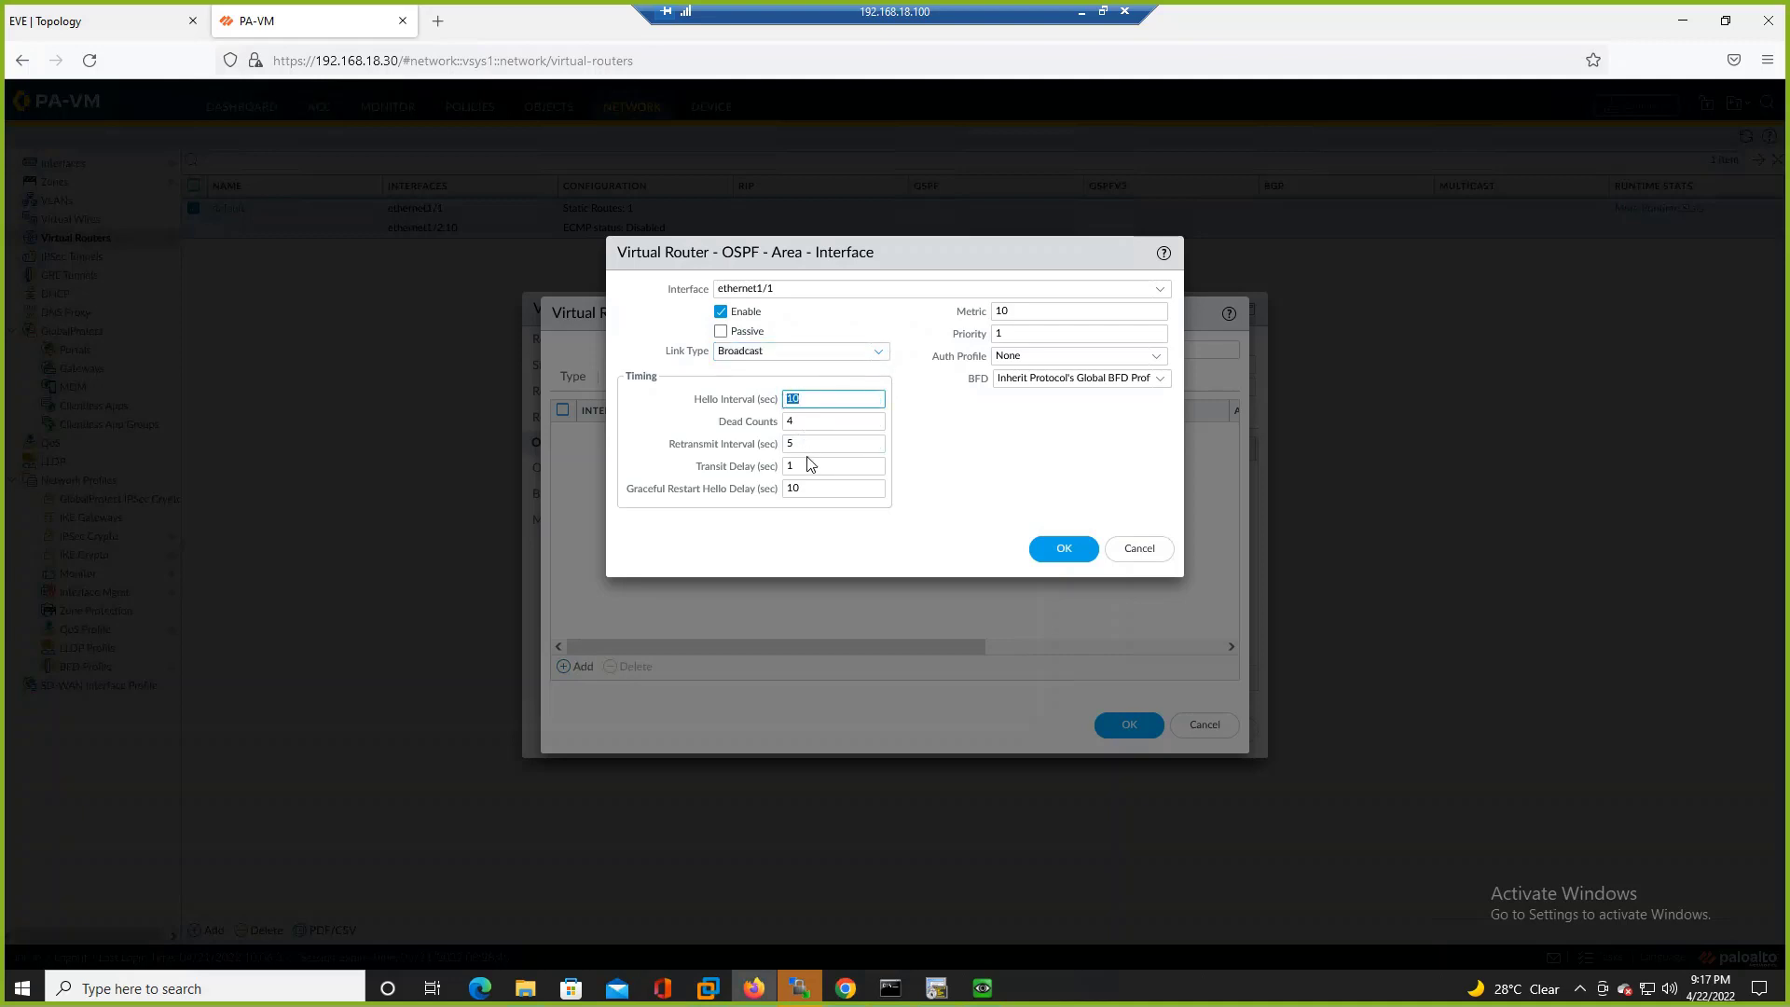
pyautogui.click(794, 423)
pyautogui.click(1068, 544)
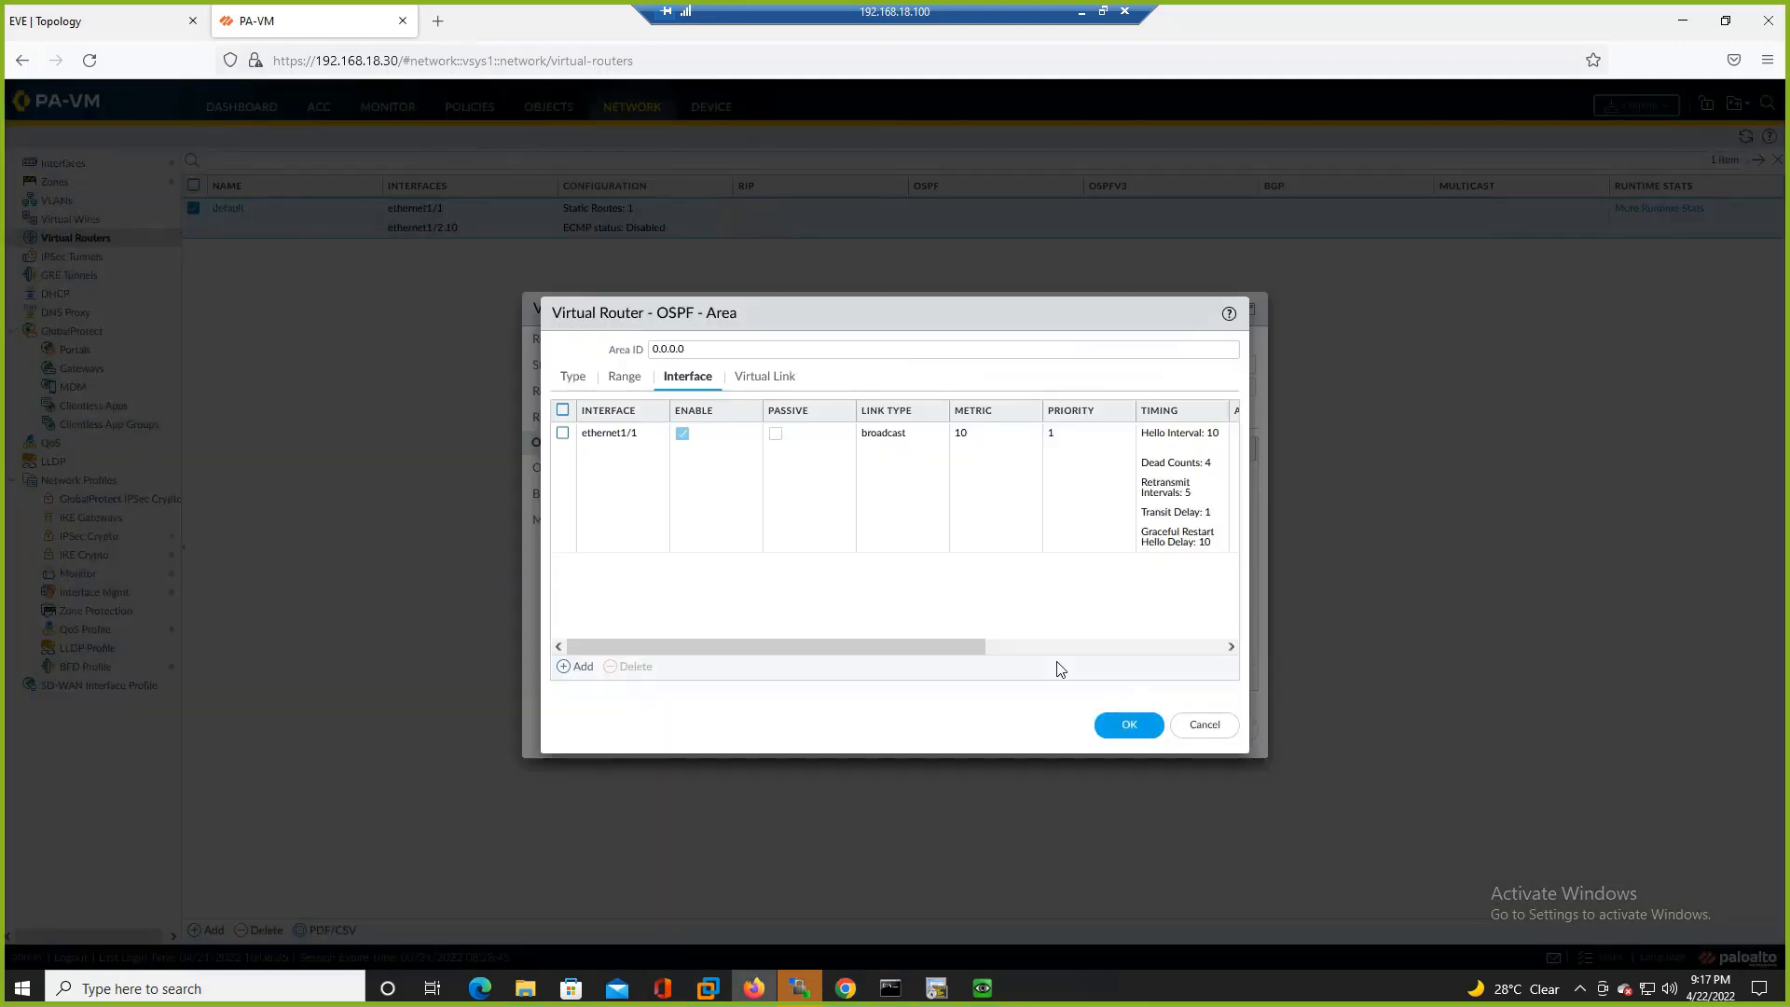
# - Accept the OSPF area and virtual router settings and commit the device-and-network changes to the firewall
pyautogui.click(1125, 731)
pyautogui.click(1141, 732)
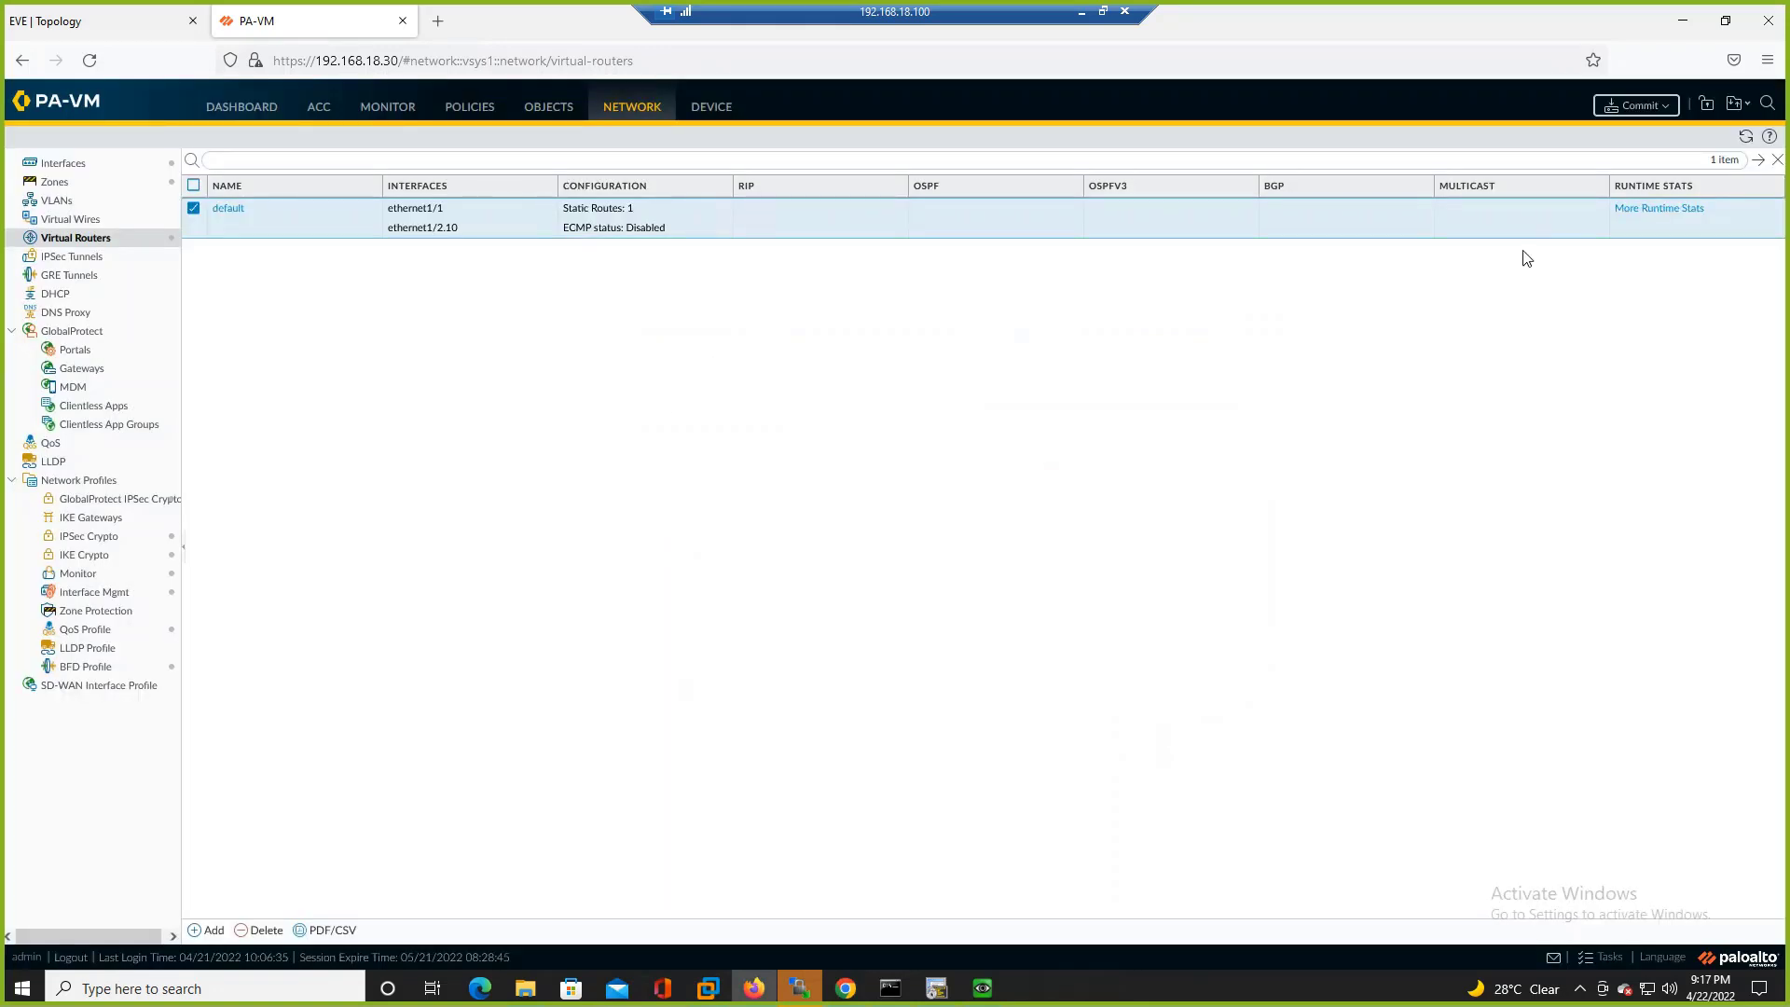
pyautogui.click(1636, 105)
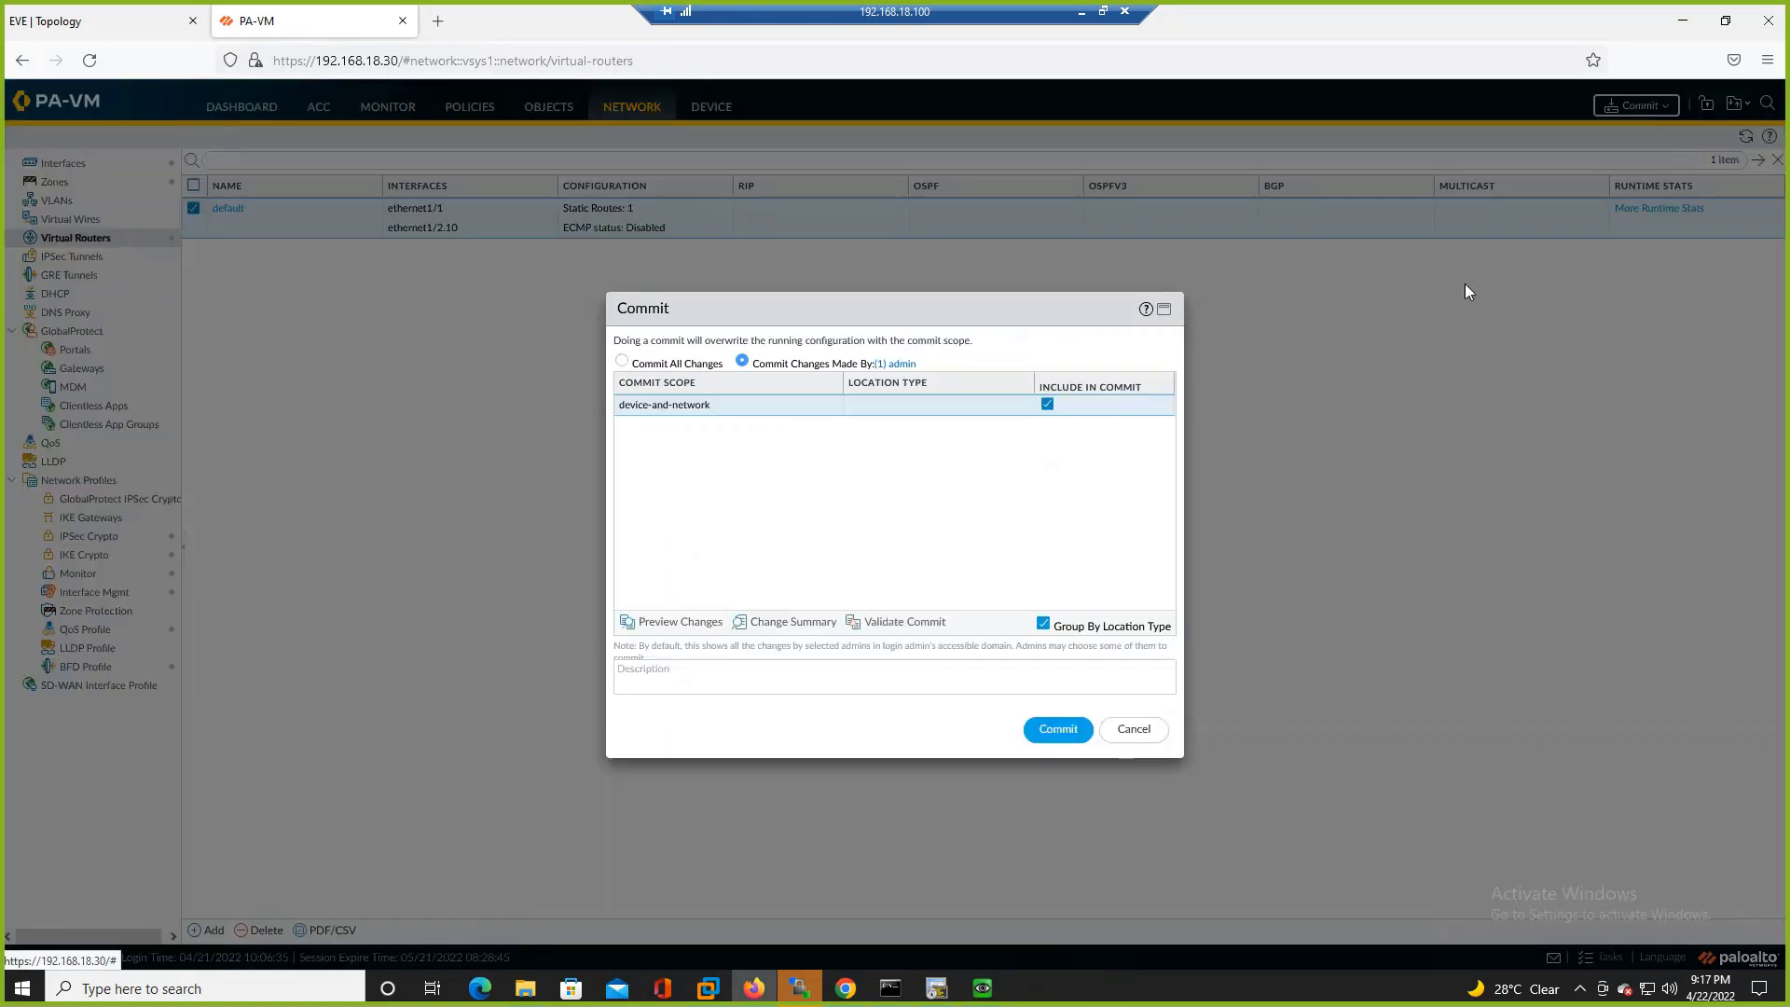
pyautogui.click(1052, 729)
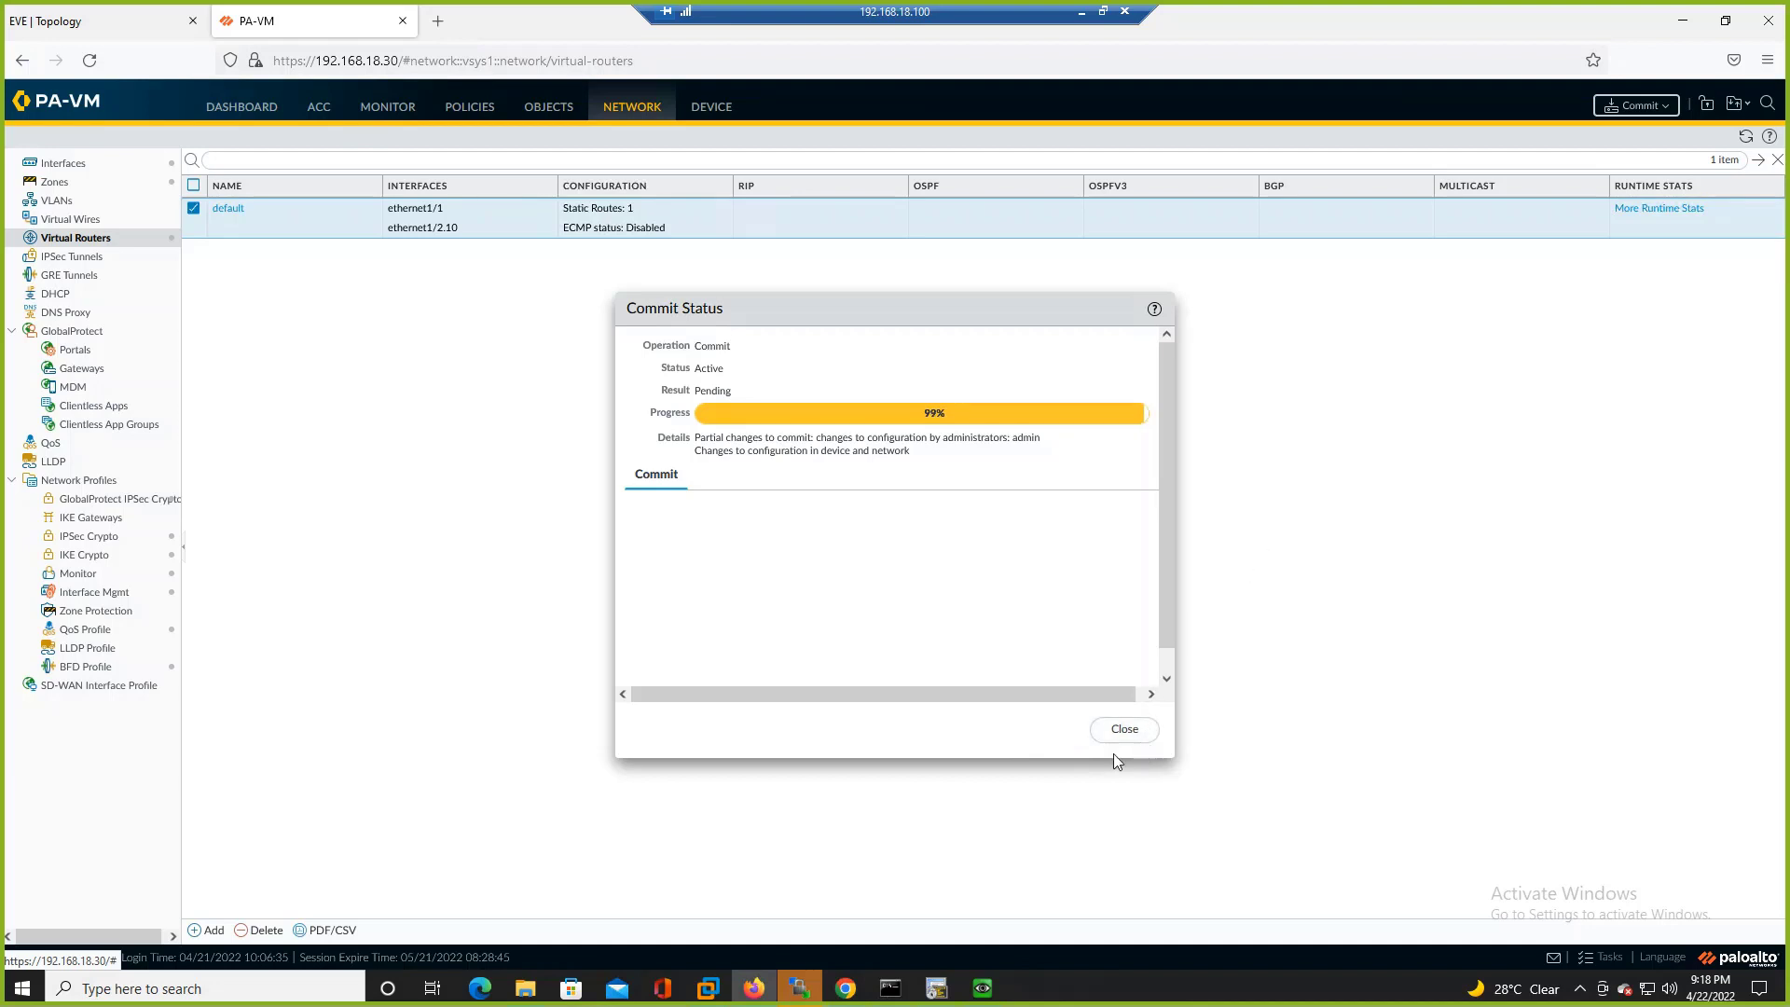
# - Switch to the Core-SW terminal session and exit both the OSPF router and global configuration modes
pyautogui.click(936, 987)
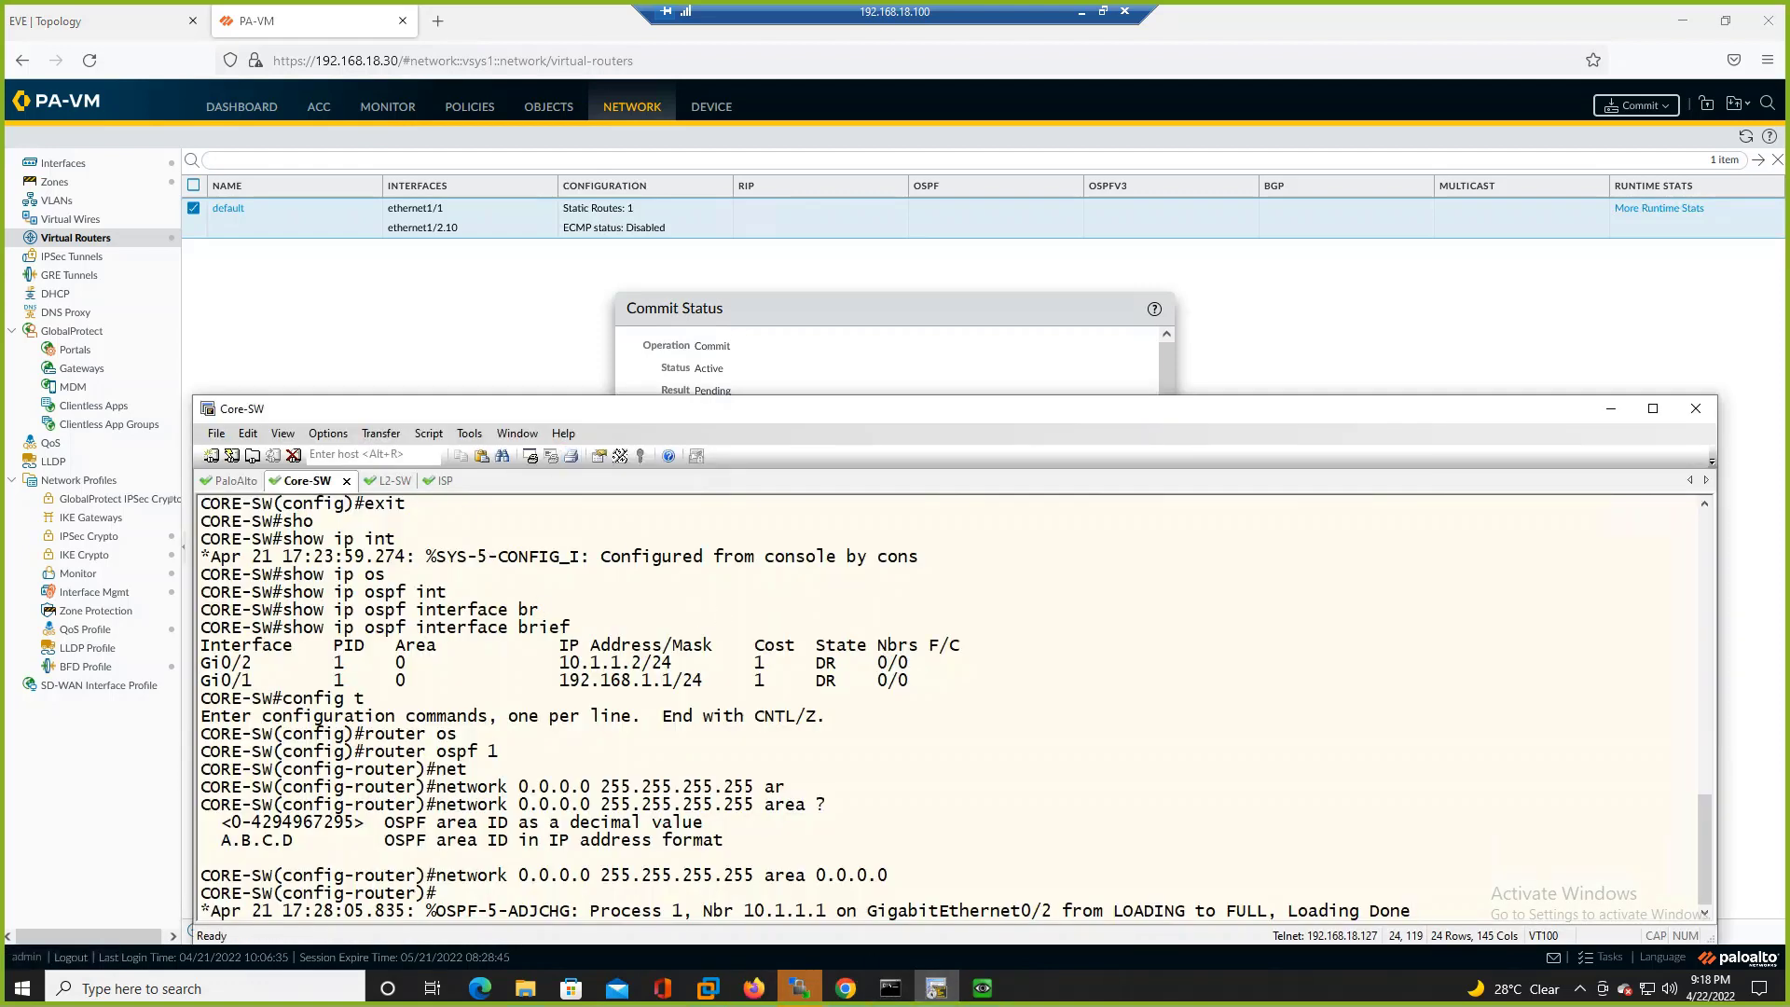
pyautogui.press('Return')
pyautogui.press('Return')
pyautogui.press('Return')
pyautogui.press('Return')
pyautogui.press('Return')
pyautogui.write('rco')
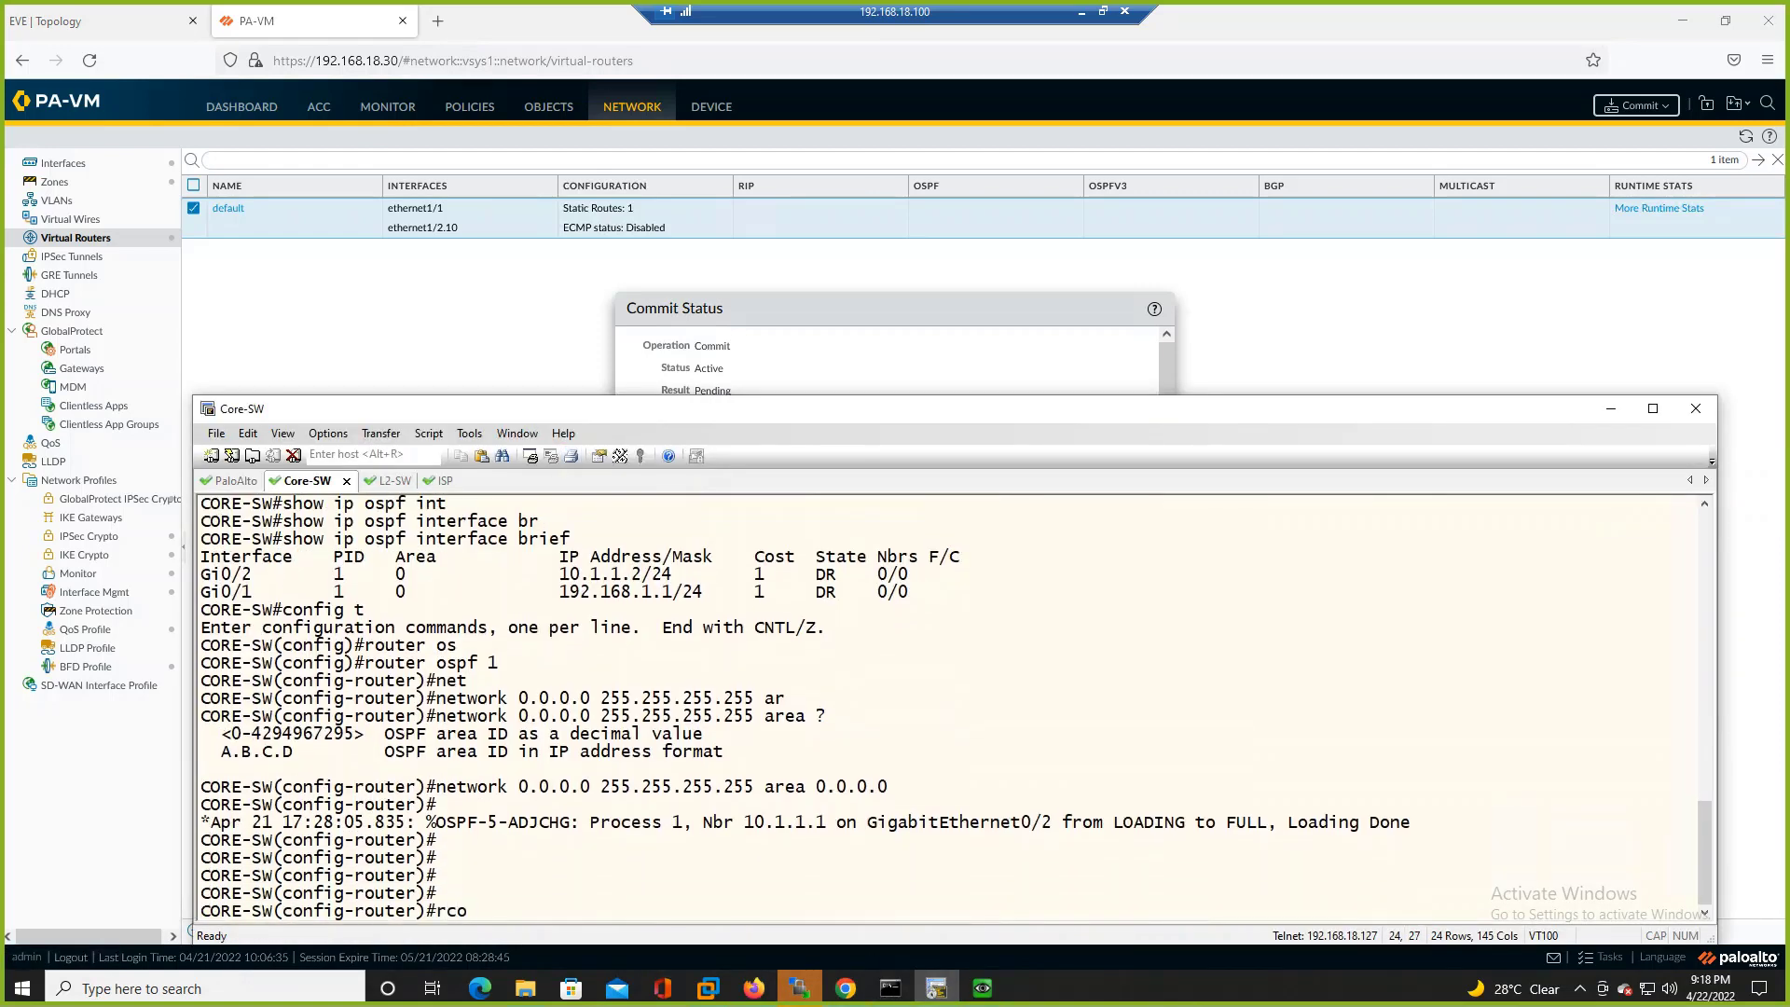
pyautogui.press('BackSpace')
pyautogui.press('BackSpace')
pyautogui.write('exi')
pyautogui.press('Return')
pyautogui.write('exit')
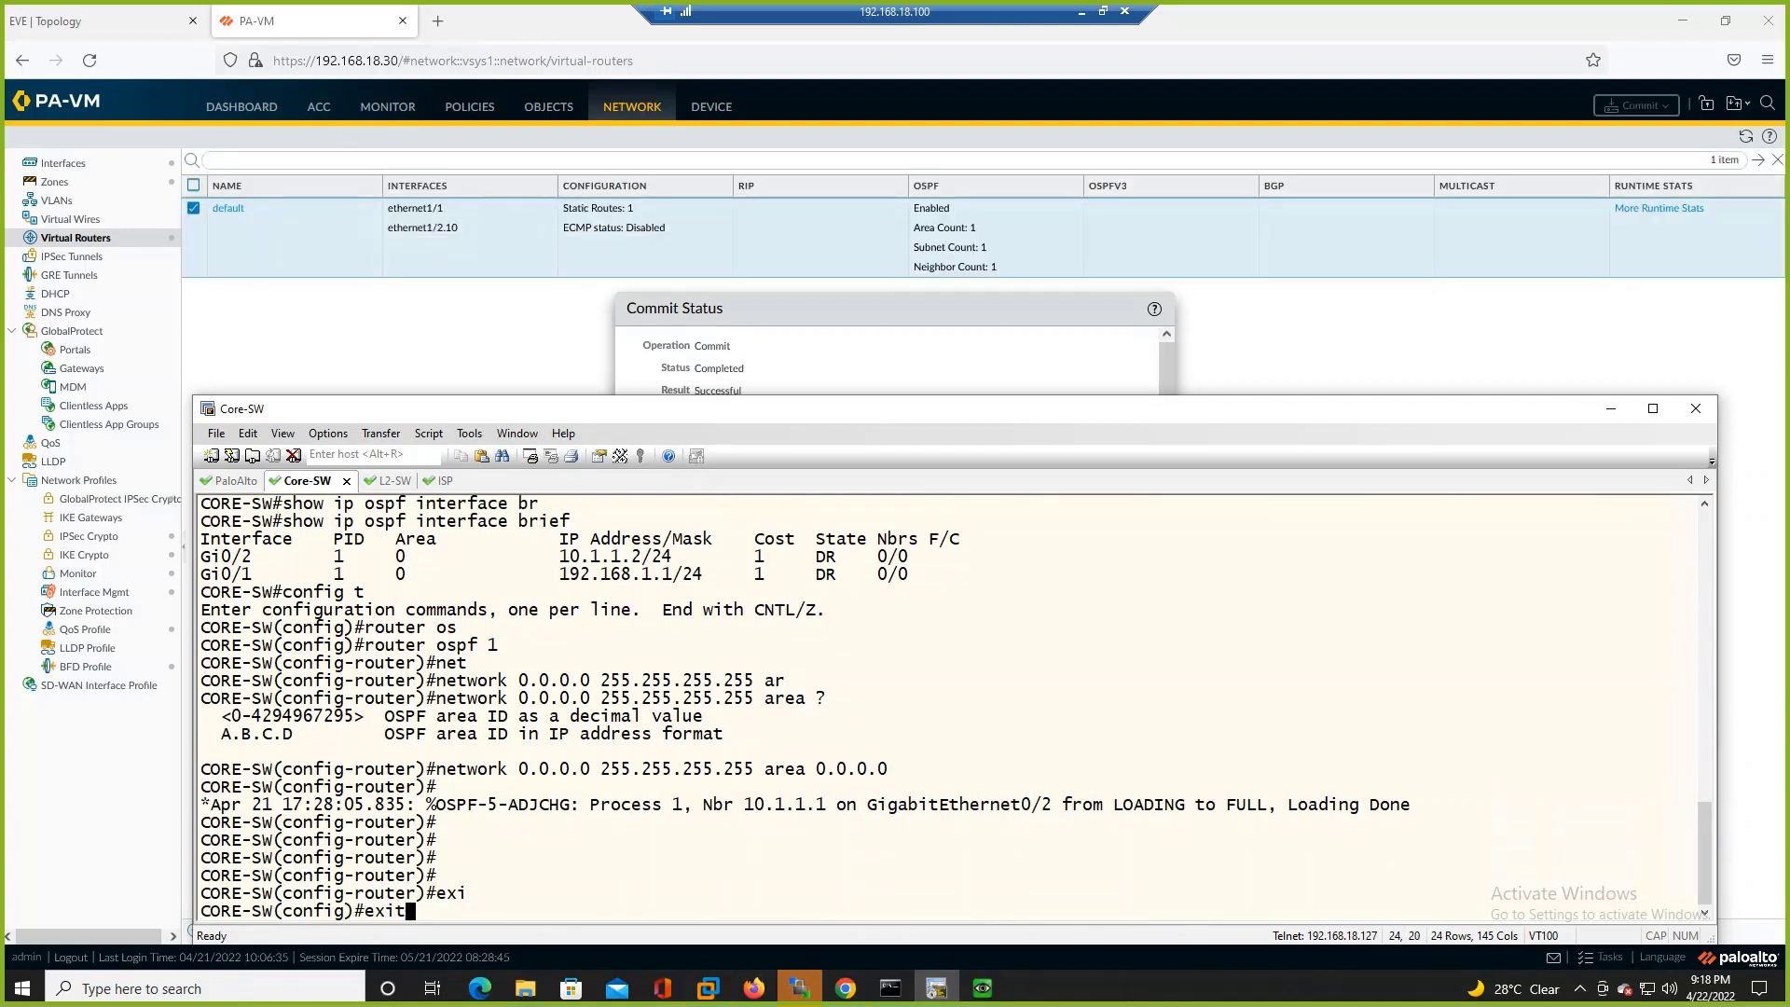
pyautogui.press('Return')
# - Run show ip ospf neighbor on Core-SW and examine the neighbor ID
pyautogui.write('show ip os')
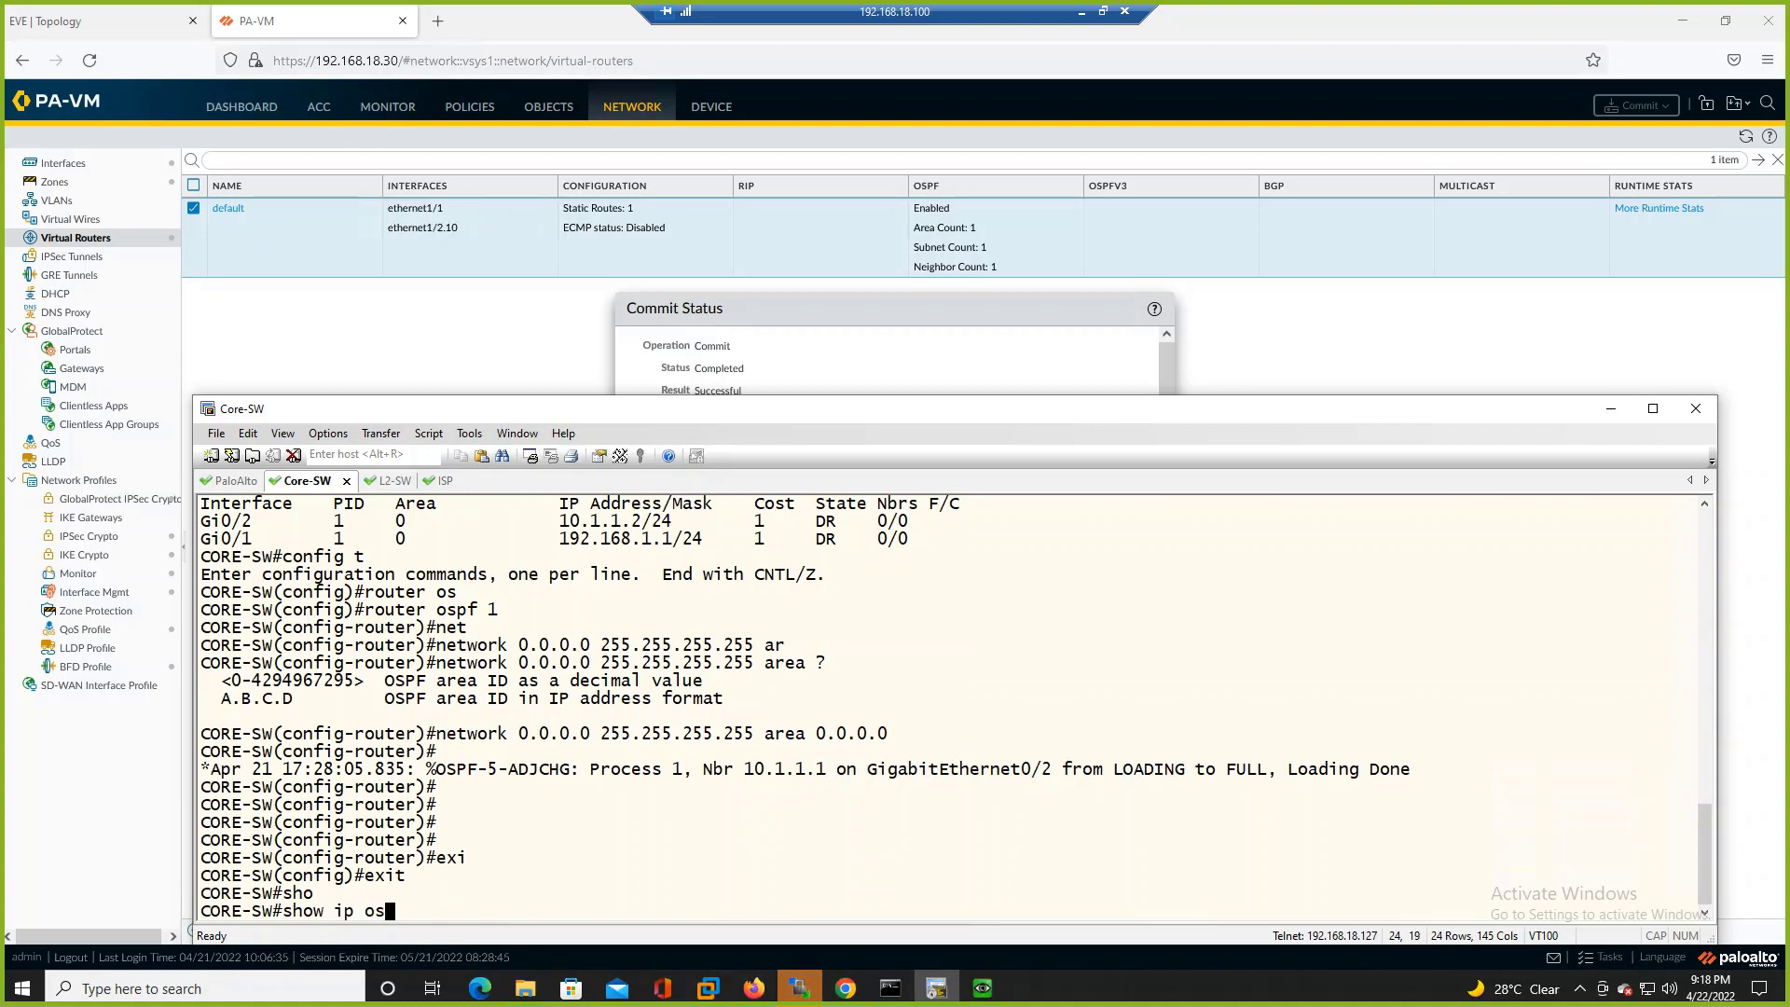
pyautogui.press('Tab')
pyautogui.write('nei')
pyautogui.press('Tab')
pyautogui.press('Return')
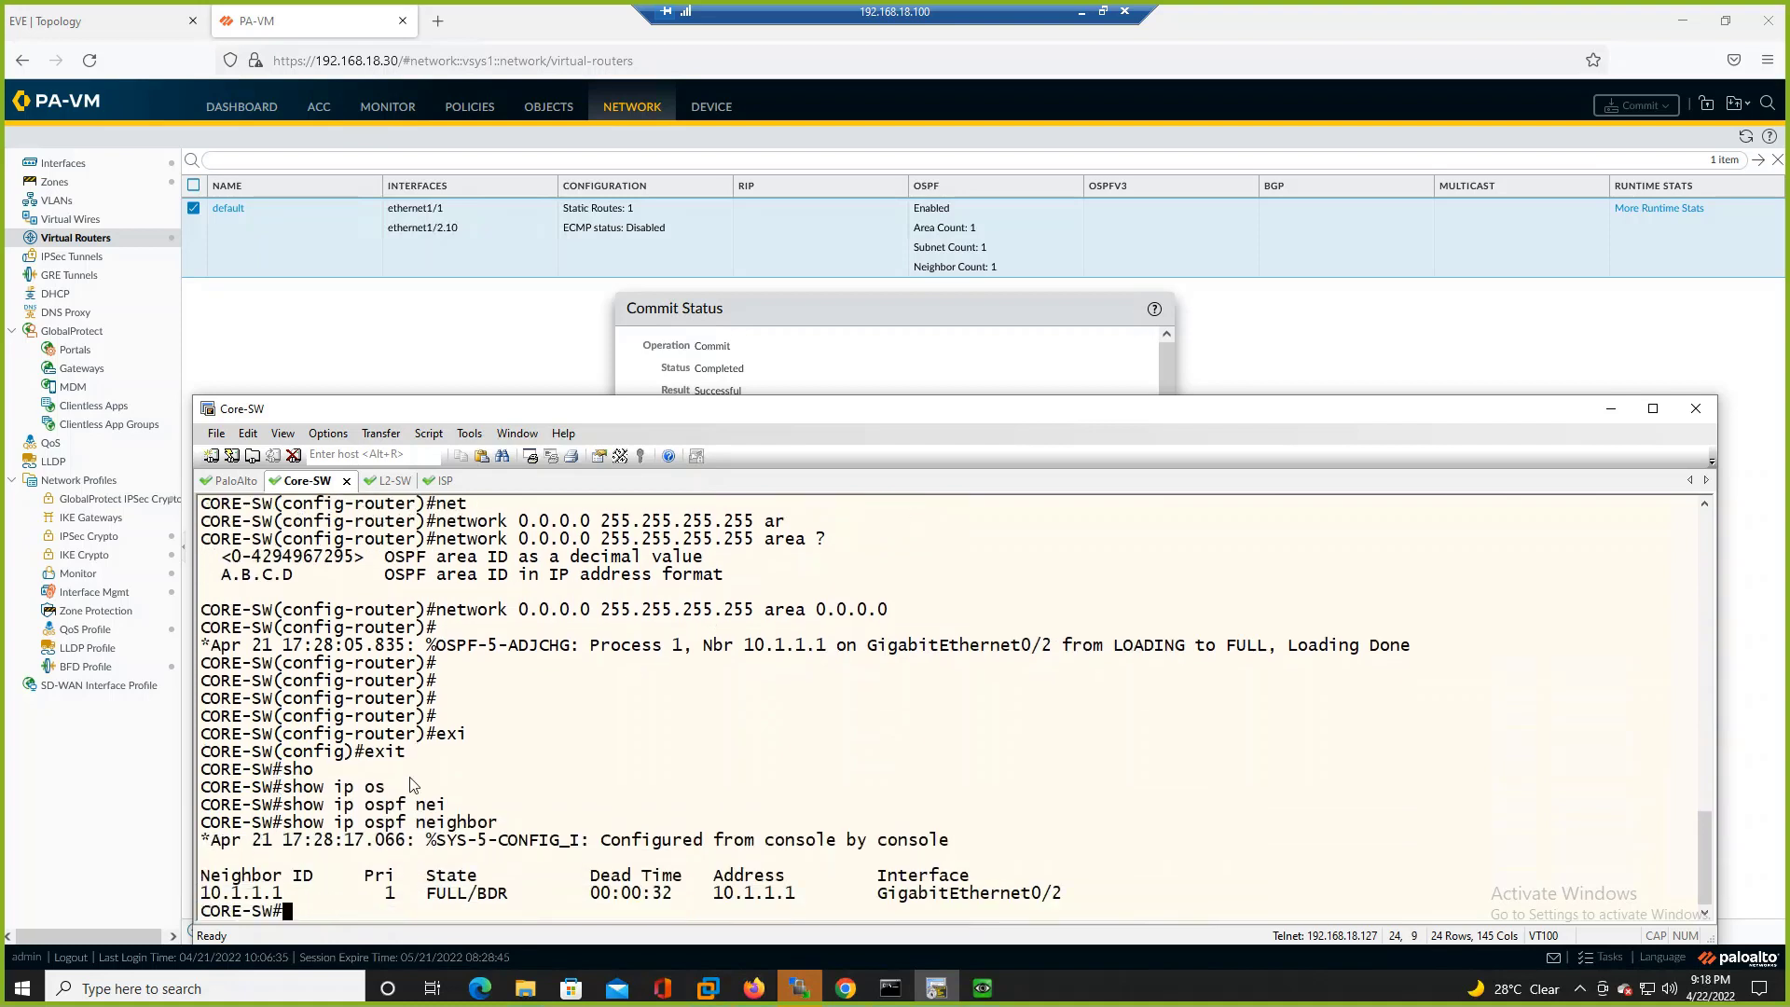
pyautogui.moveTo(214, 896); pyautogui.dragTo(285, 909)
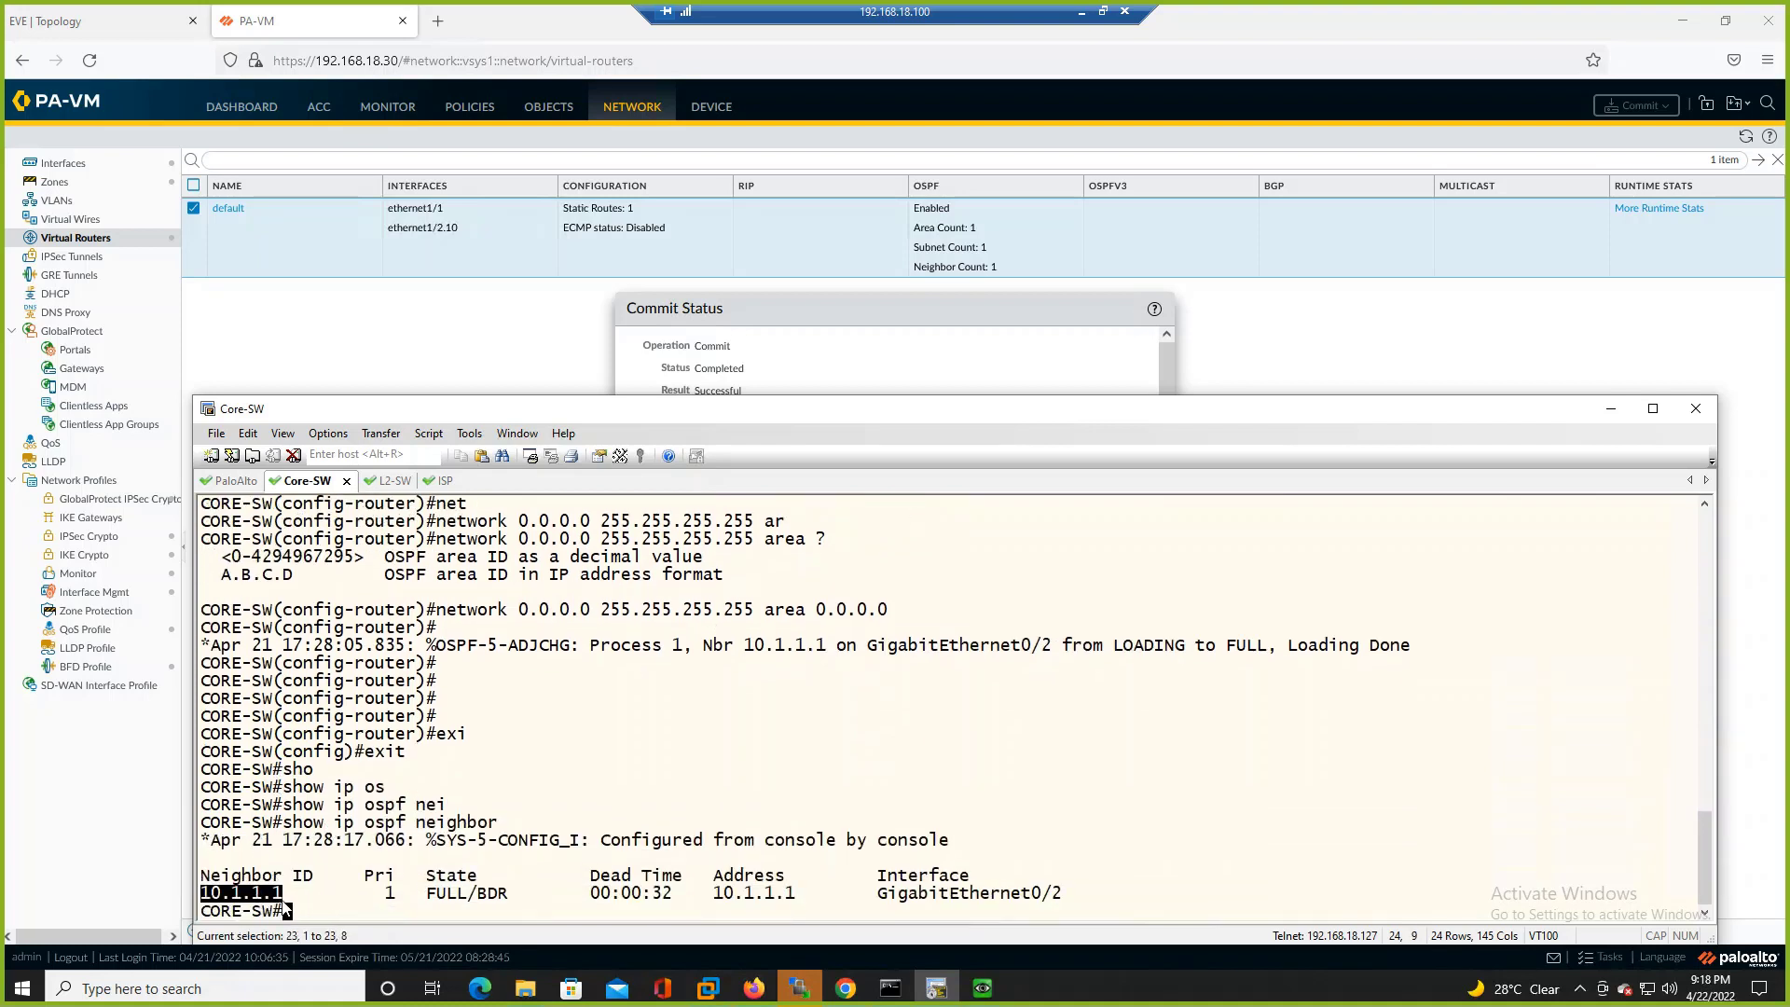
# - Return to the PA-VM web interface, dismiss the commit status, and examine the default virtual router's OSPF neighbor in its runtime statistics
pyautogui.click(1608, 410)
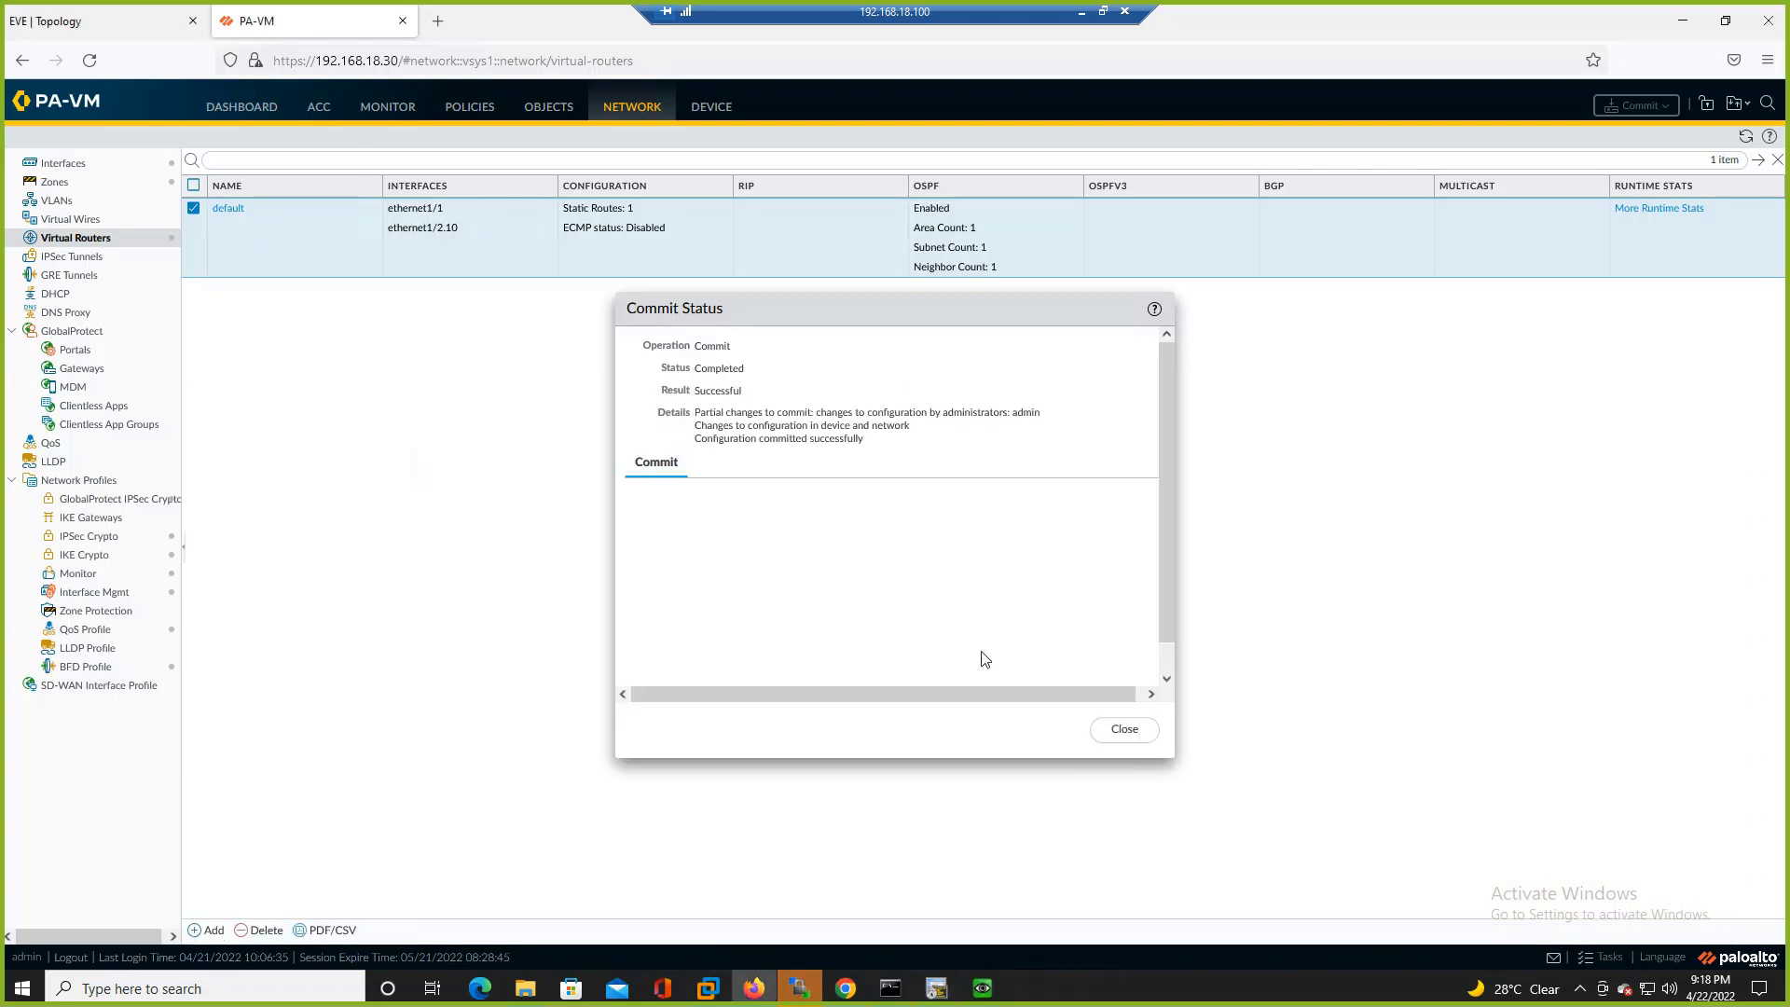
pyautogui.click(1114, 735)
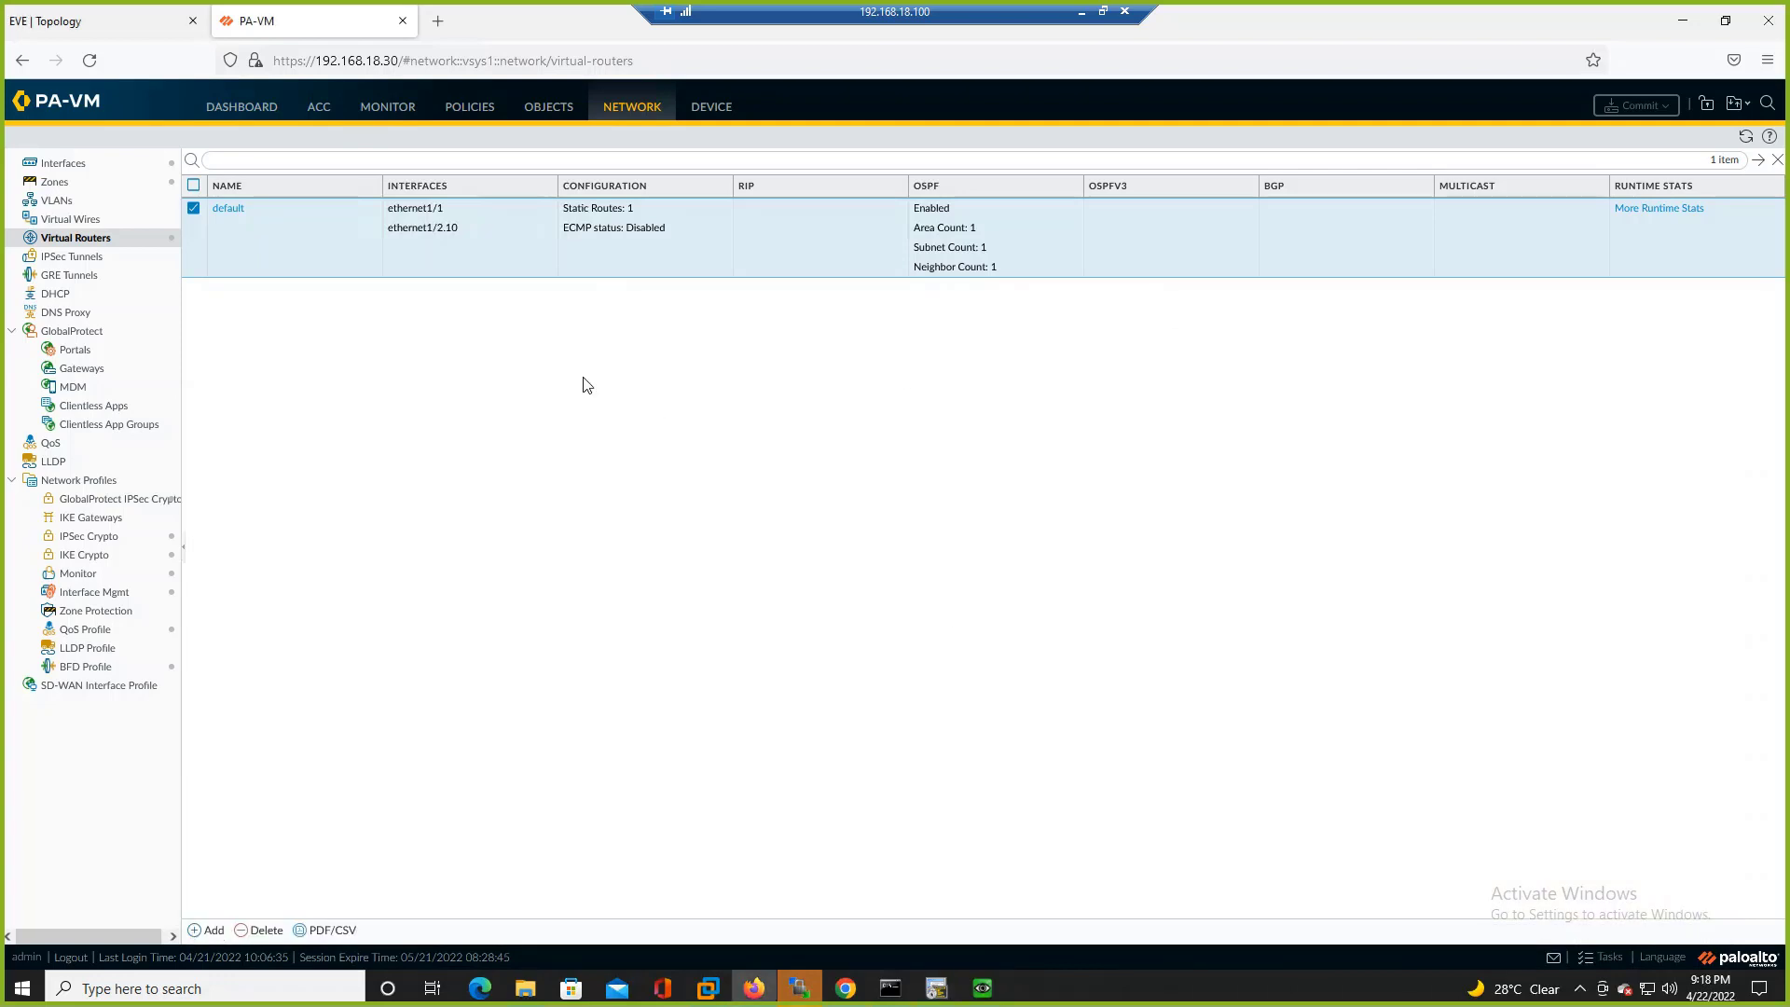
pyautogui.click(220, 207)
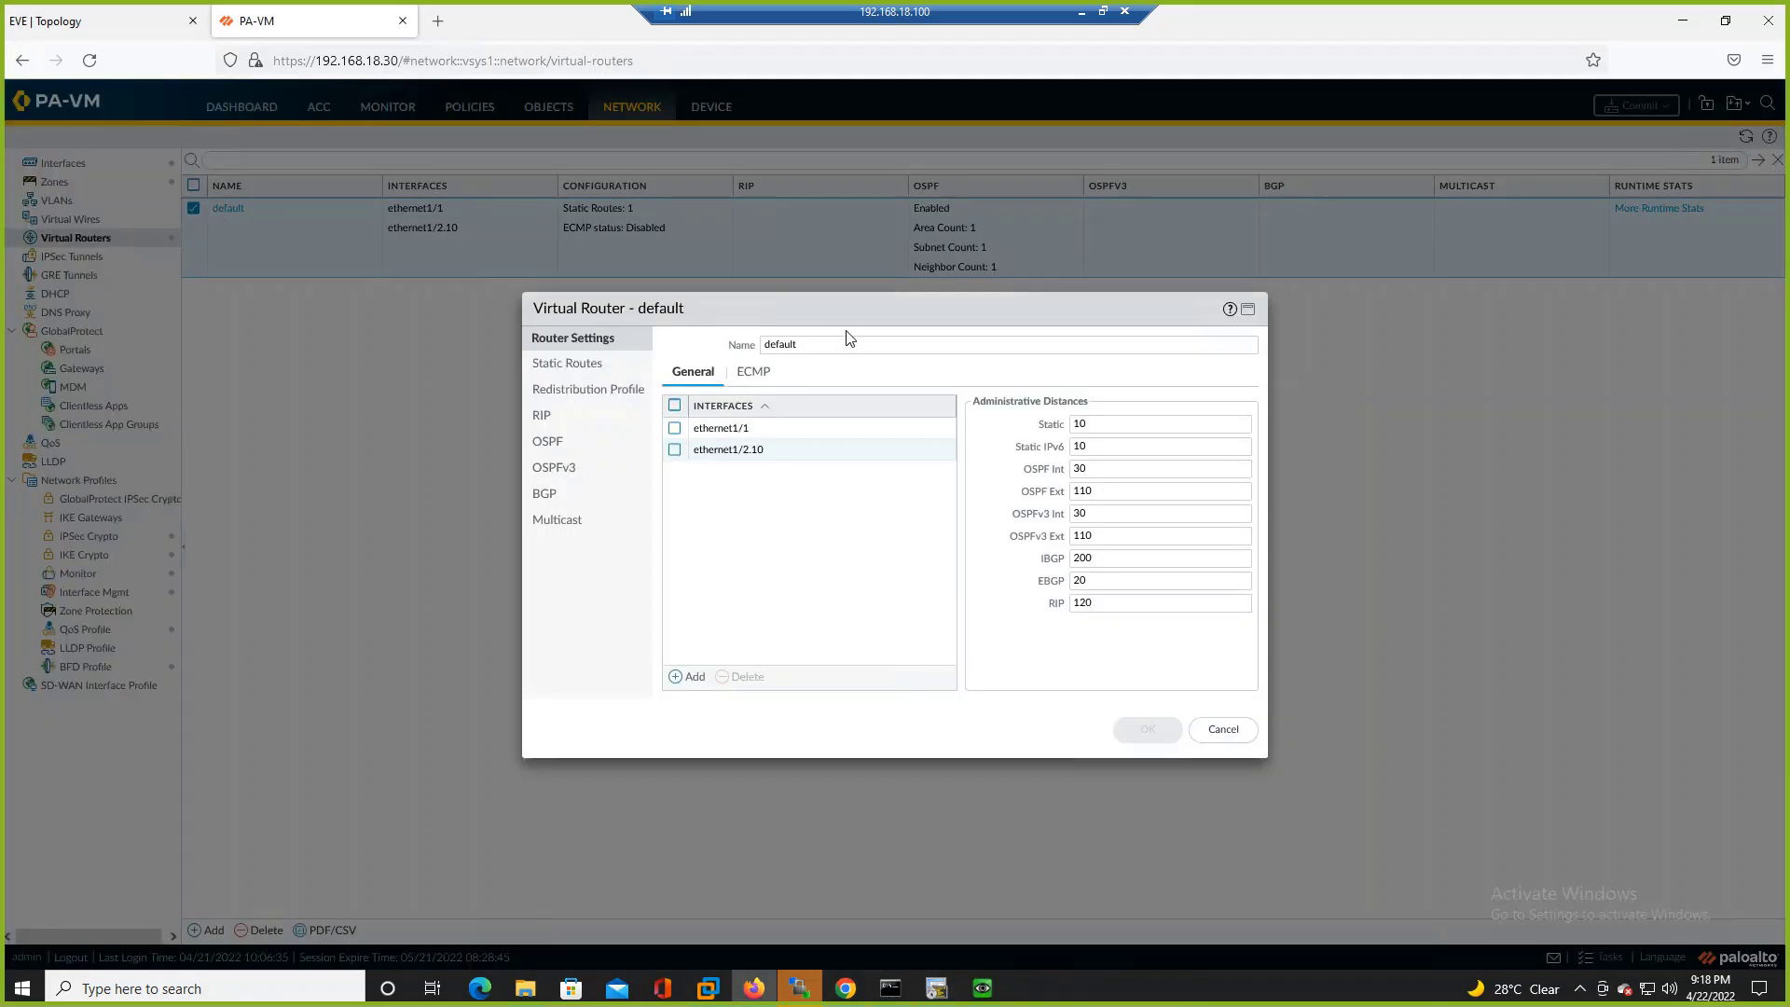
pyautogui.click(1221, 731)
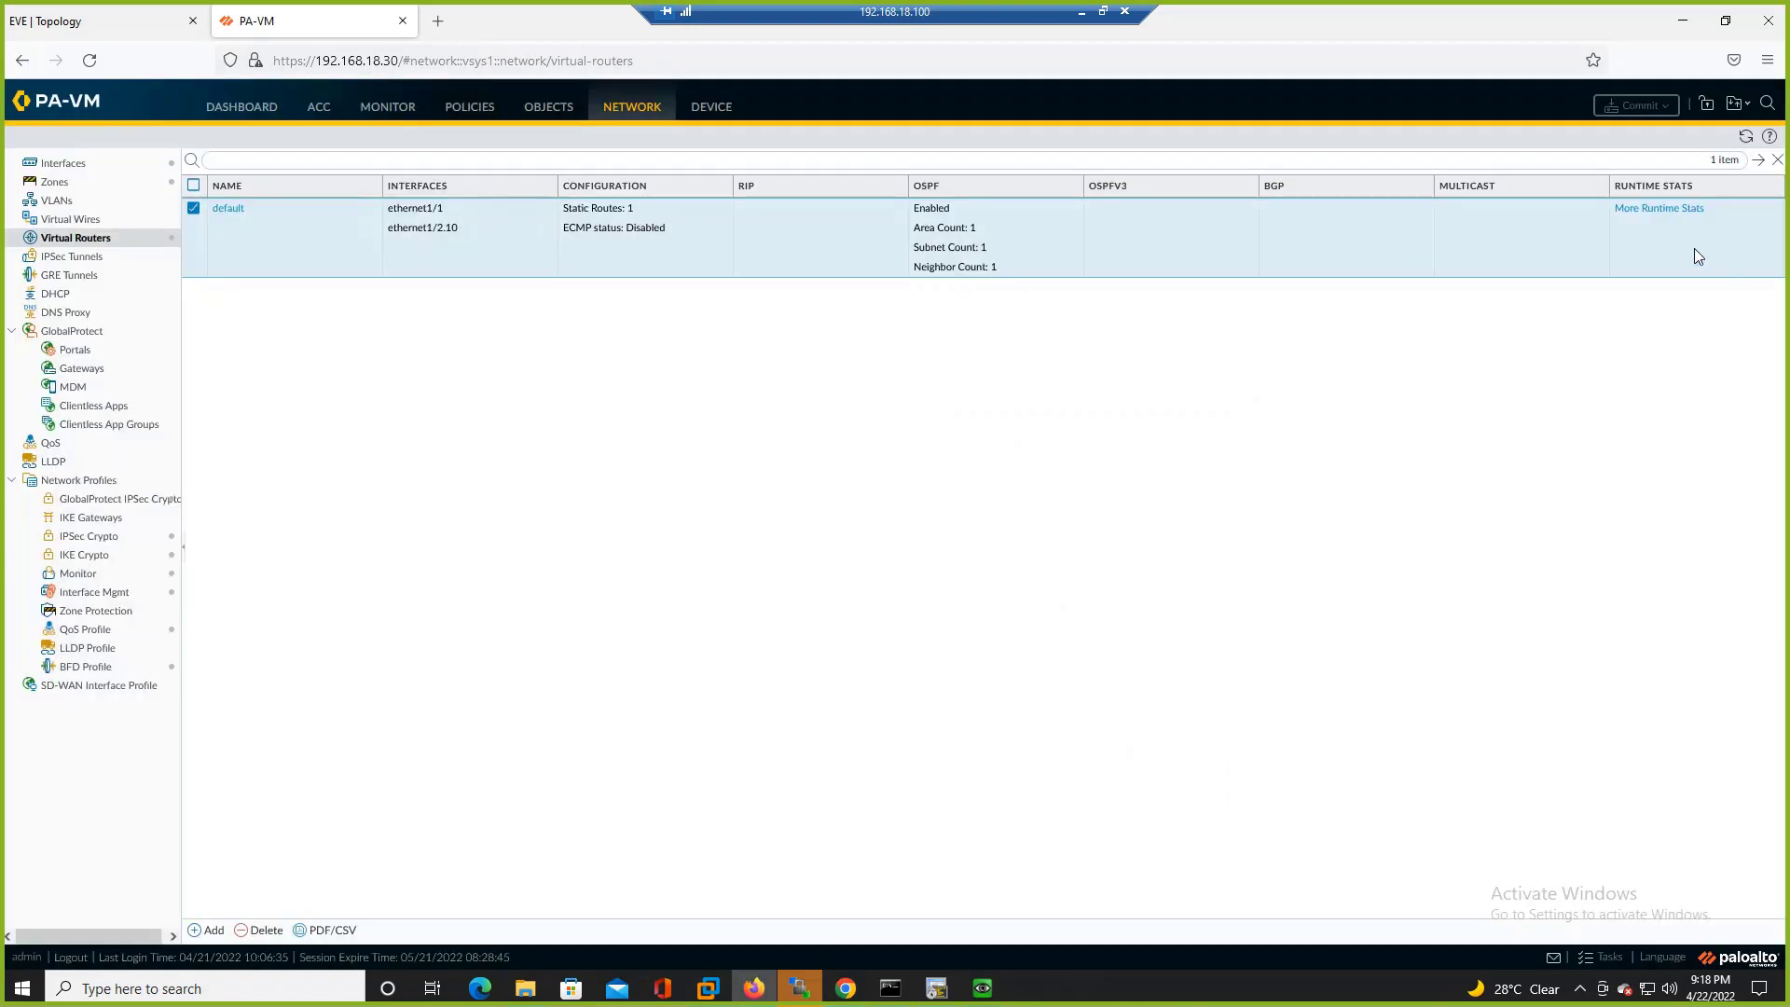
pyautogui.click(1671, 210)
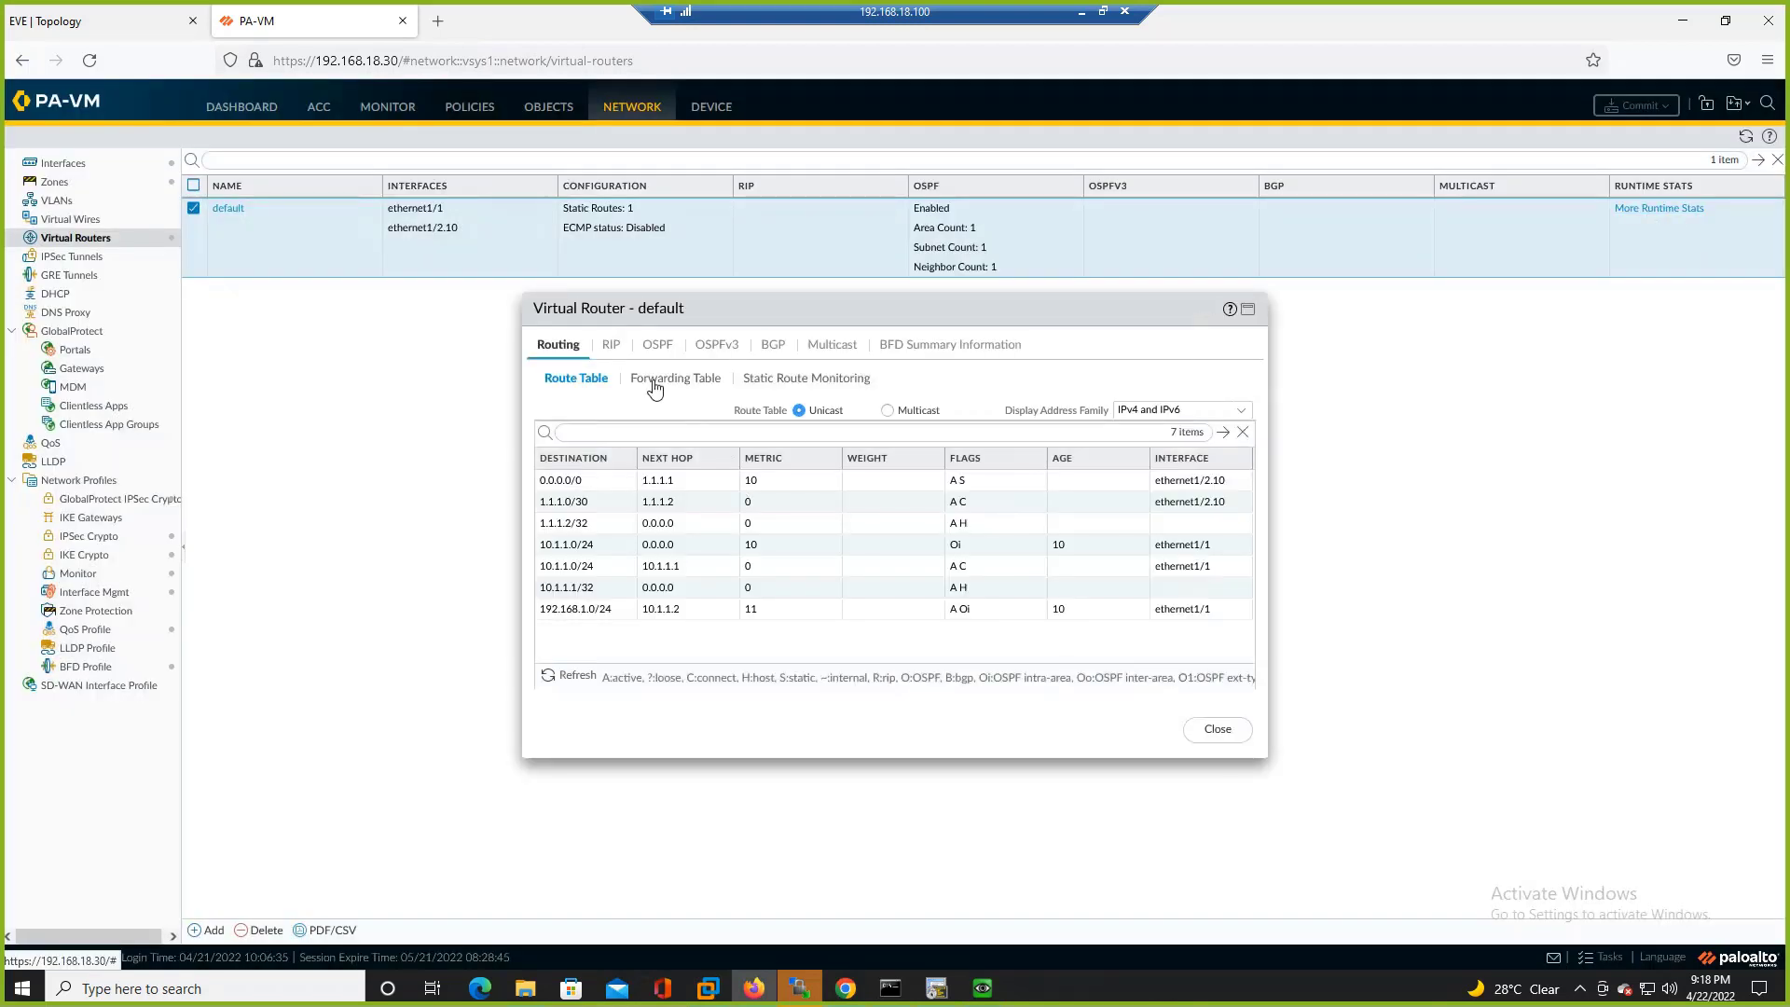
pyautogui.click(656, 346)
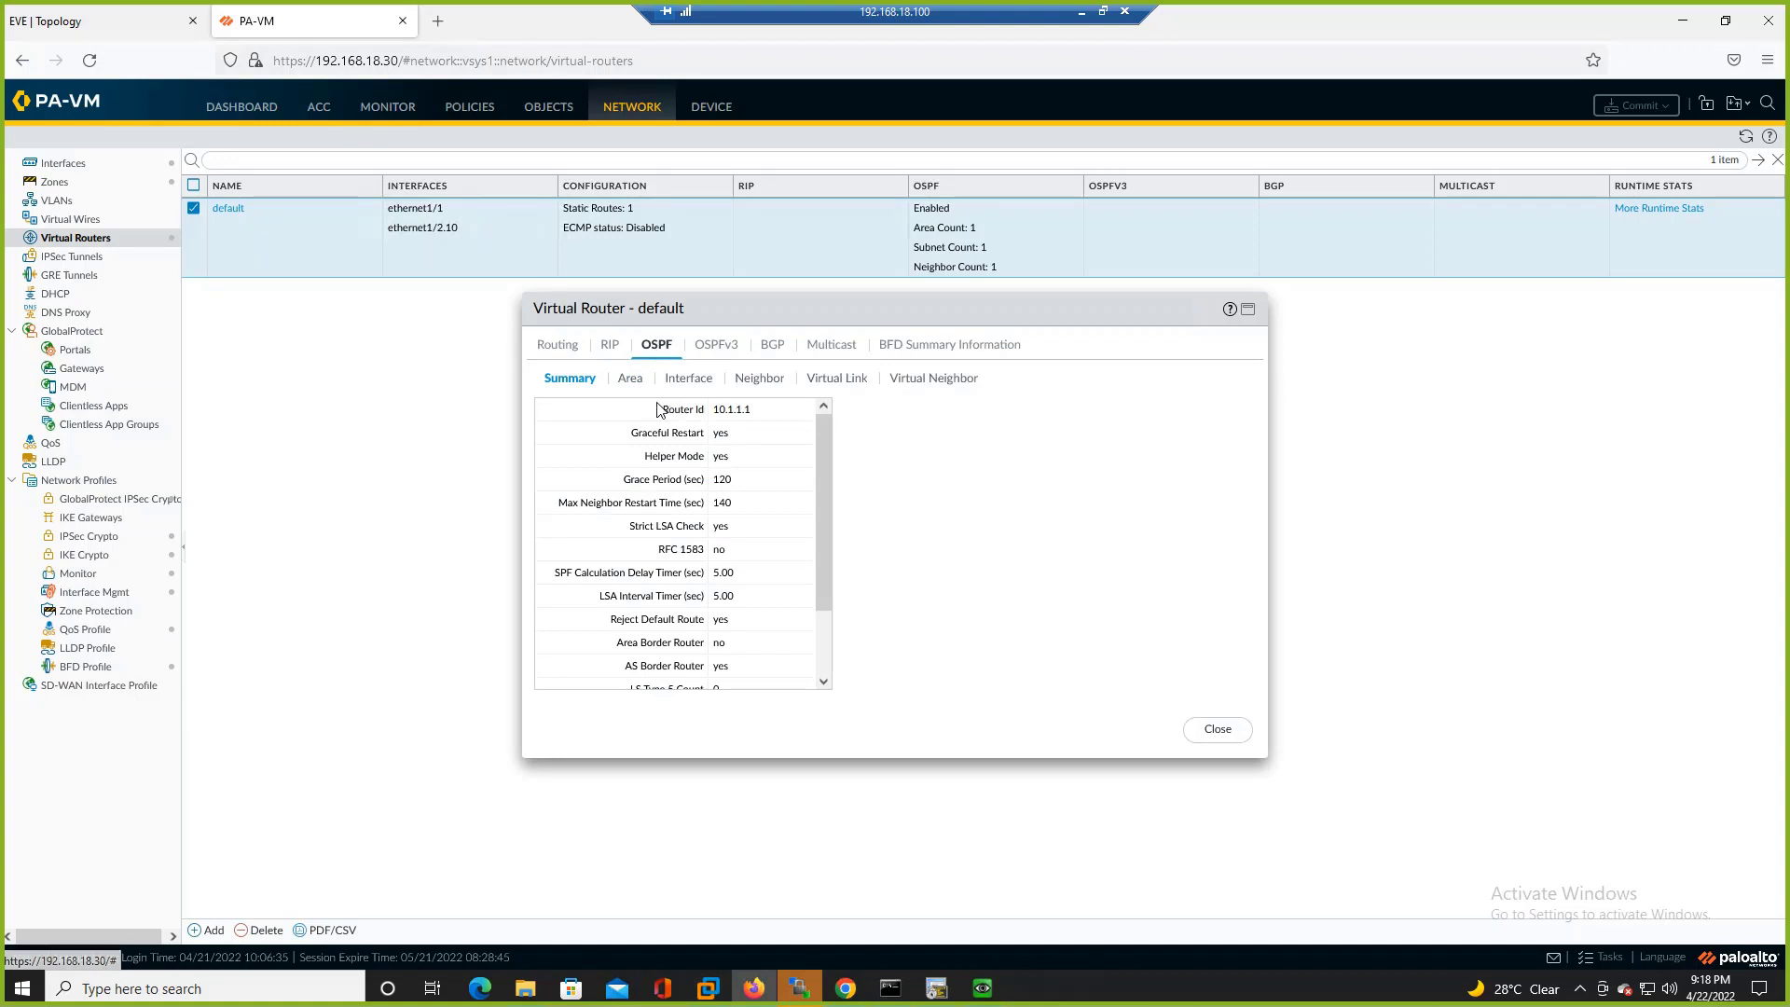
pyautogui.click(755, 380)
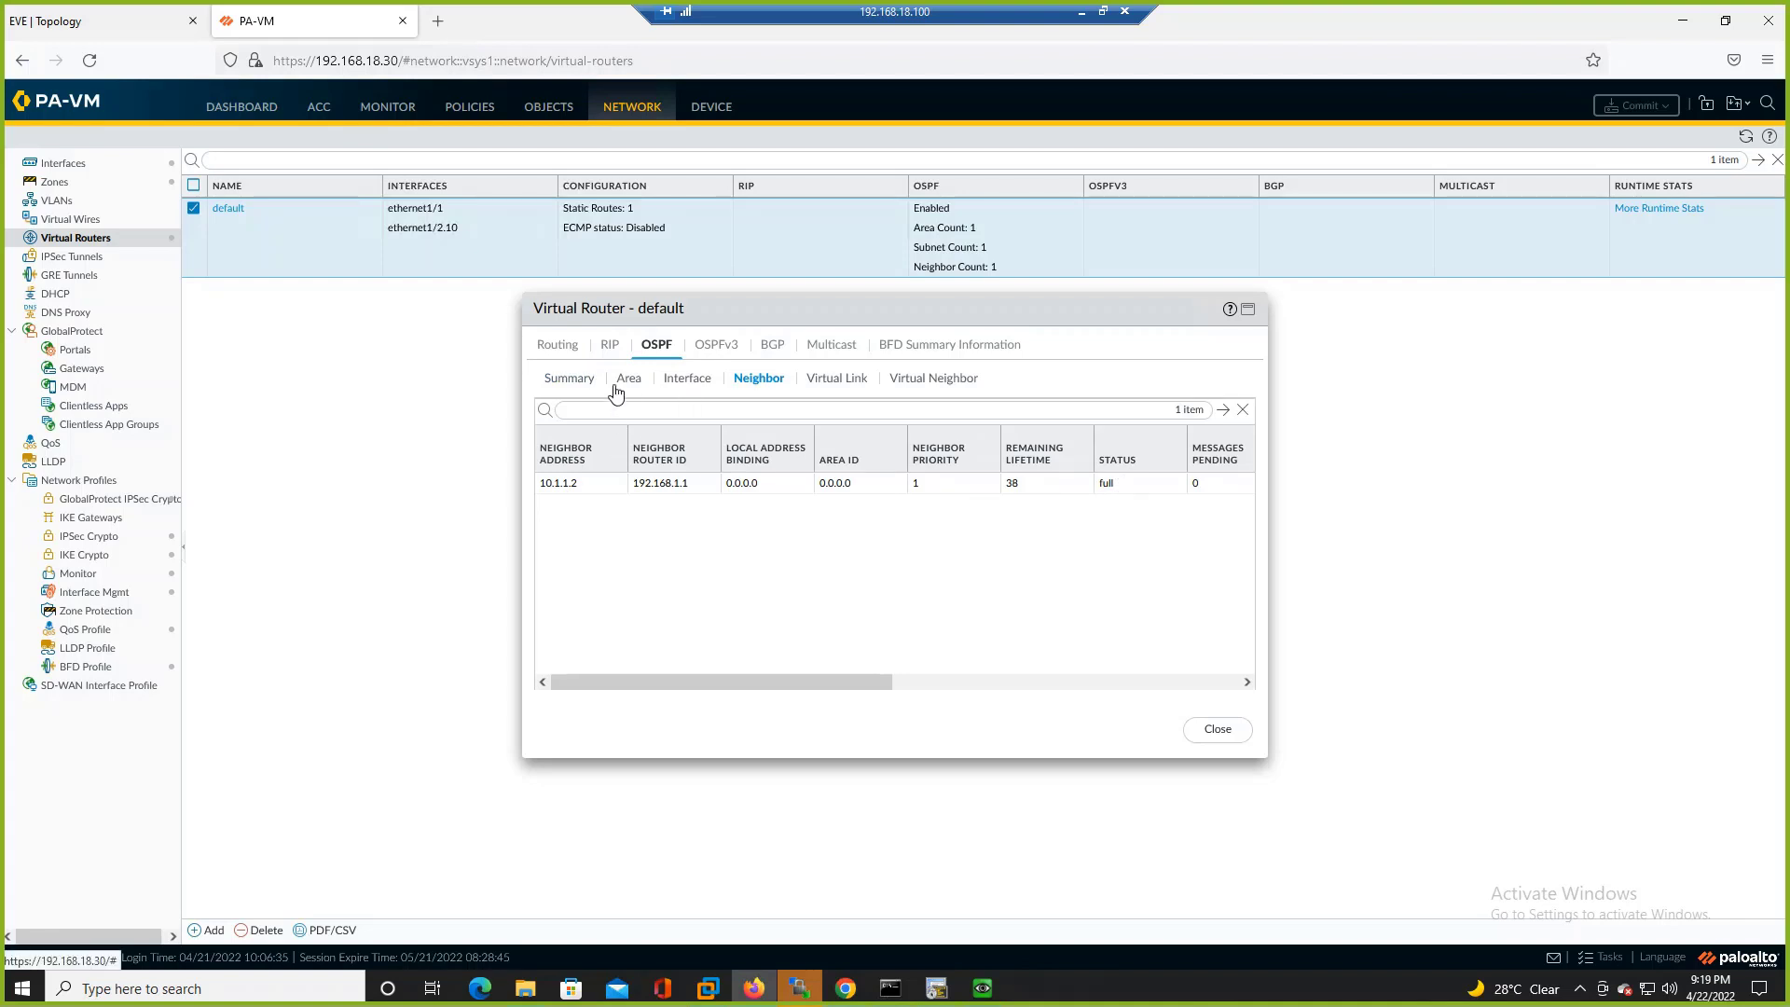
# - Examine the 192.168.1.0/24 entry in the runtime route table and compare its flags with the OSPF intra-area and inter-area legend
pyautogui.click(566, 347)
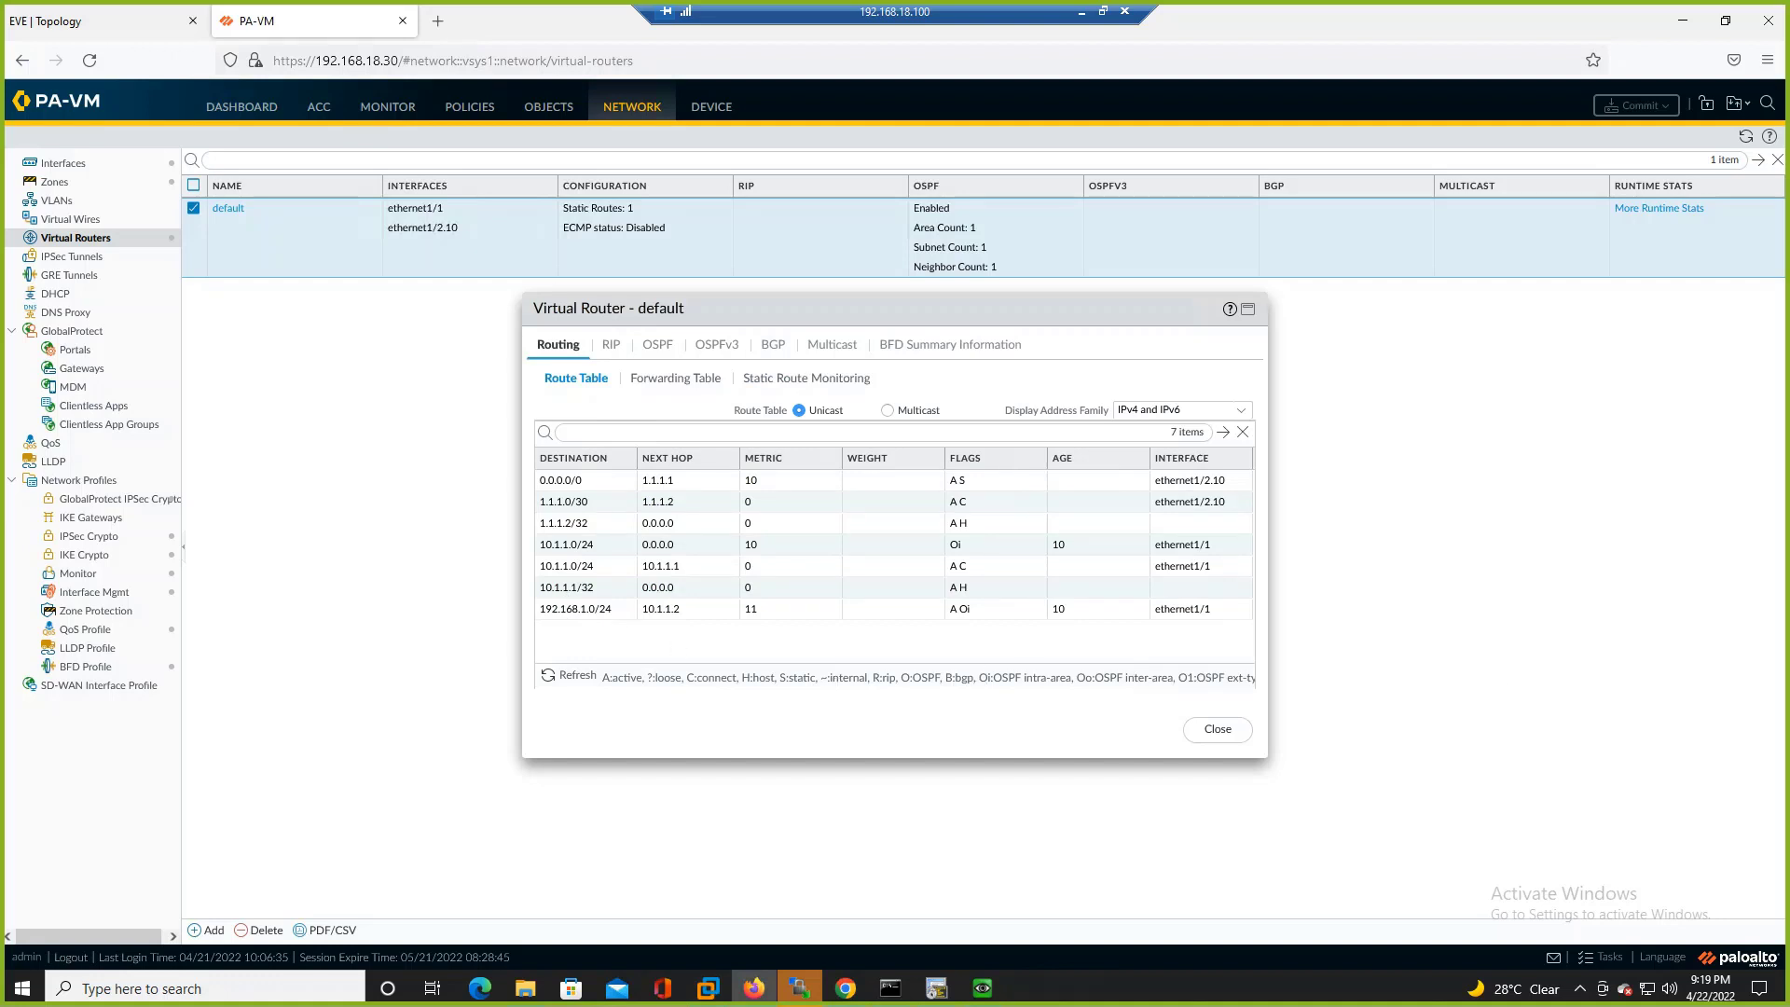
pyautogui.moveTo(487, 604); pyautogui.dragTo(542, 590)
pyautogui.moveTo(960, 618); pyautogui.dragTo(967, 618)
pyautogui.moveTo(972, 612); pyautogui.dragTo(990, 604)
pyautogui.moveTo(1020, 691); pyautogui.dragTo(1070, 693)
pyautogui.moveTo(1078, 691)
pyautogui.mouseDown()
pyautogui.moveTo(1181, 667)
pyautogui.moveTo(1109, 657)
pyautogui.moveTo(1075, 695)
pyautogui.moveTo(1128, 691)
pyautogui.mouseUp()
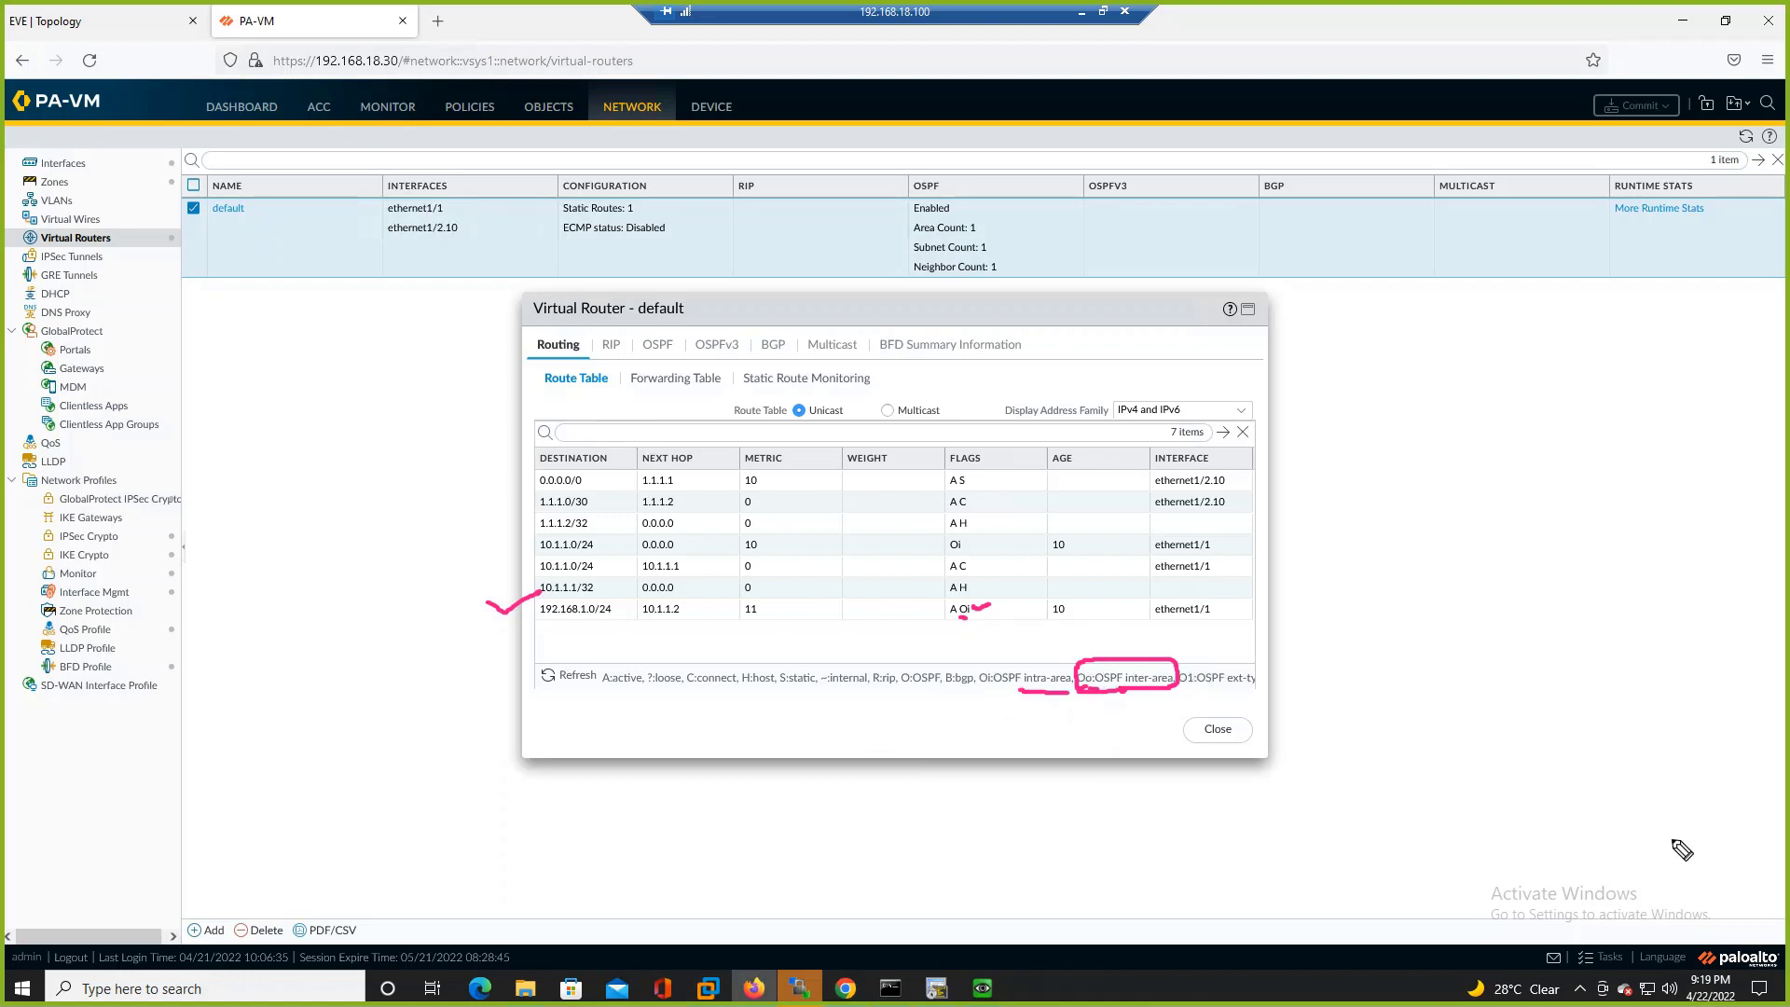
pyautogui.press('Escape')
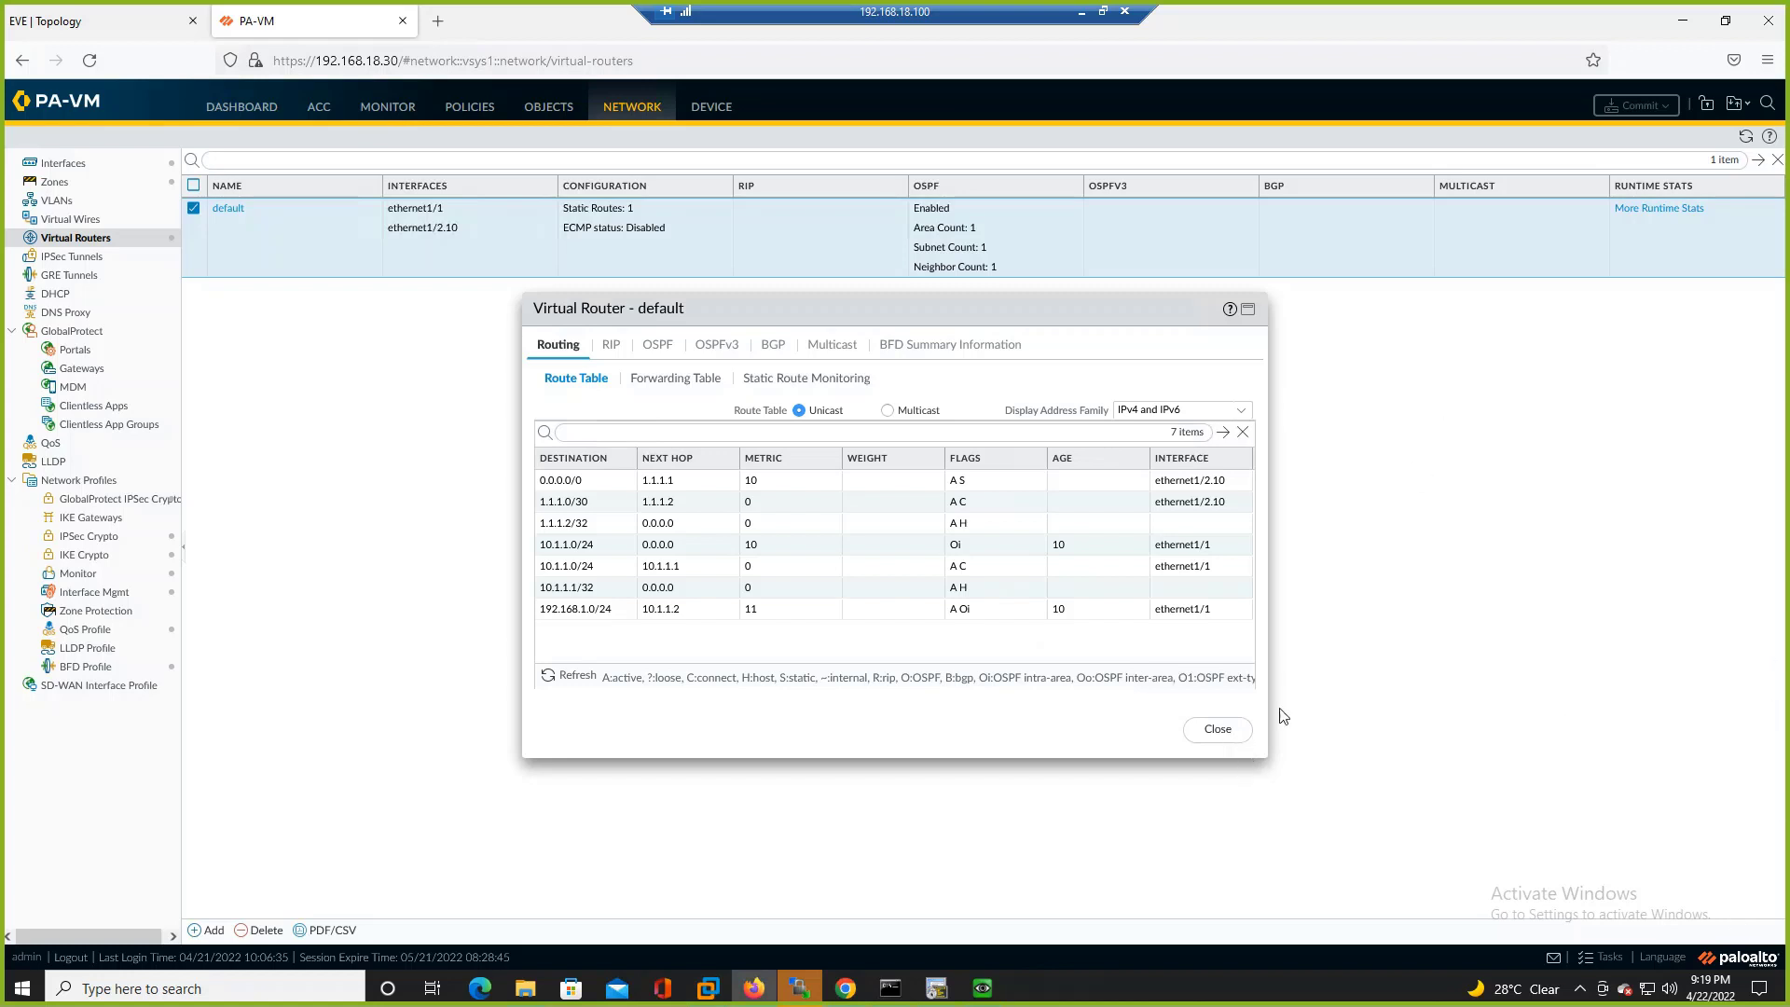
# - Switch to the Day 4 Paloalto Firewall slideshow and advance it to the Routing slide
pyautogui.click(1081, 12)
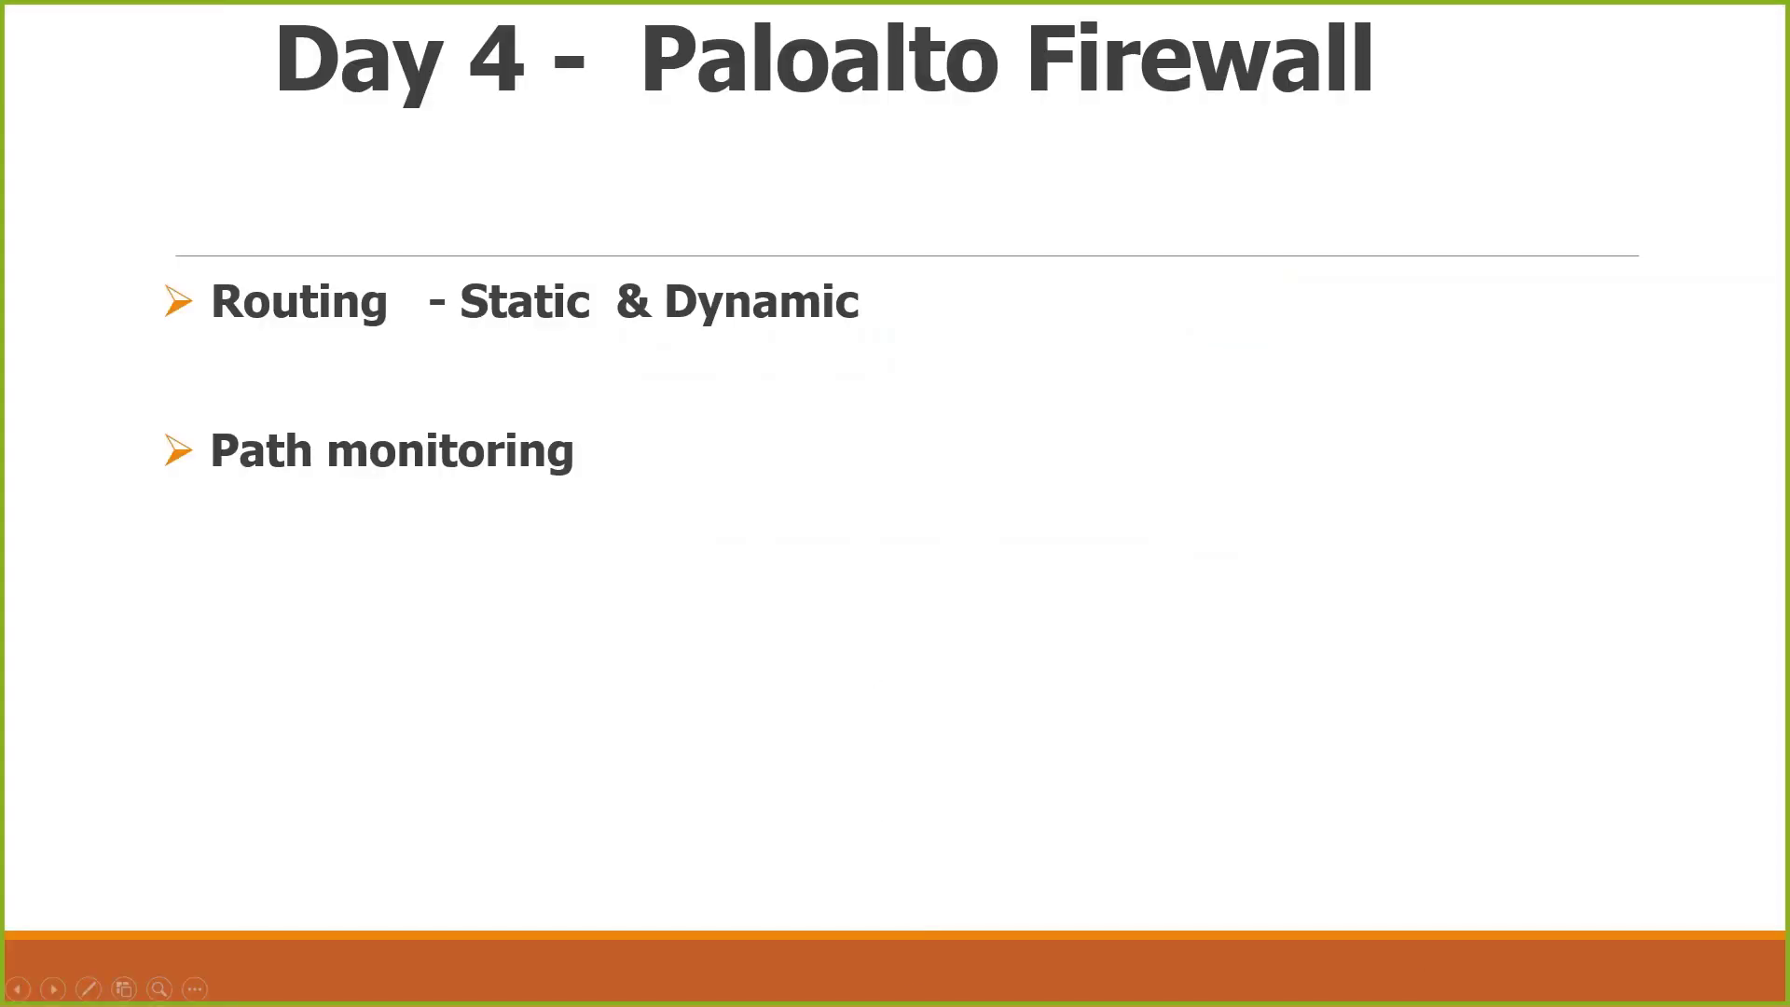
pyautogui.hotkey('alt', 'Tab')
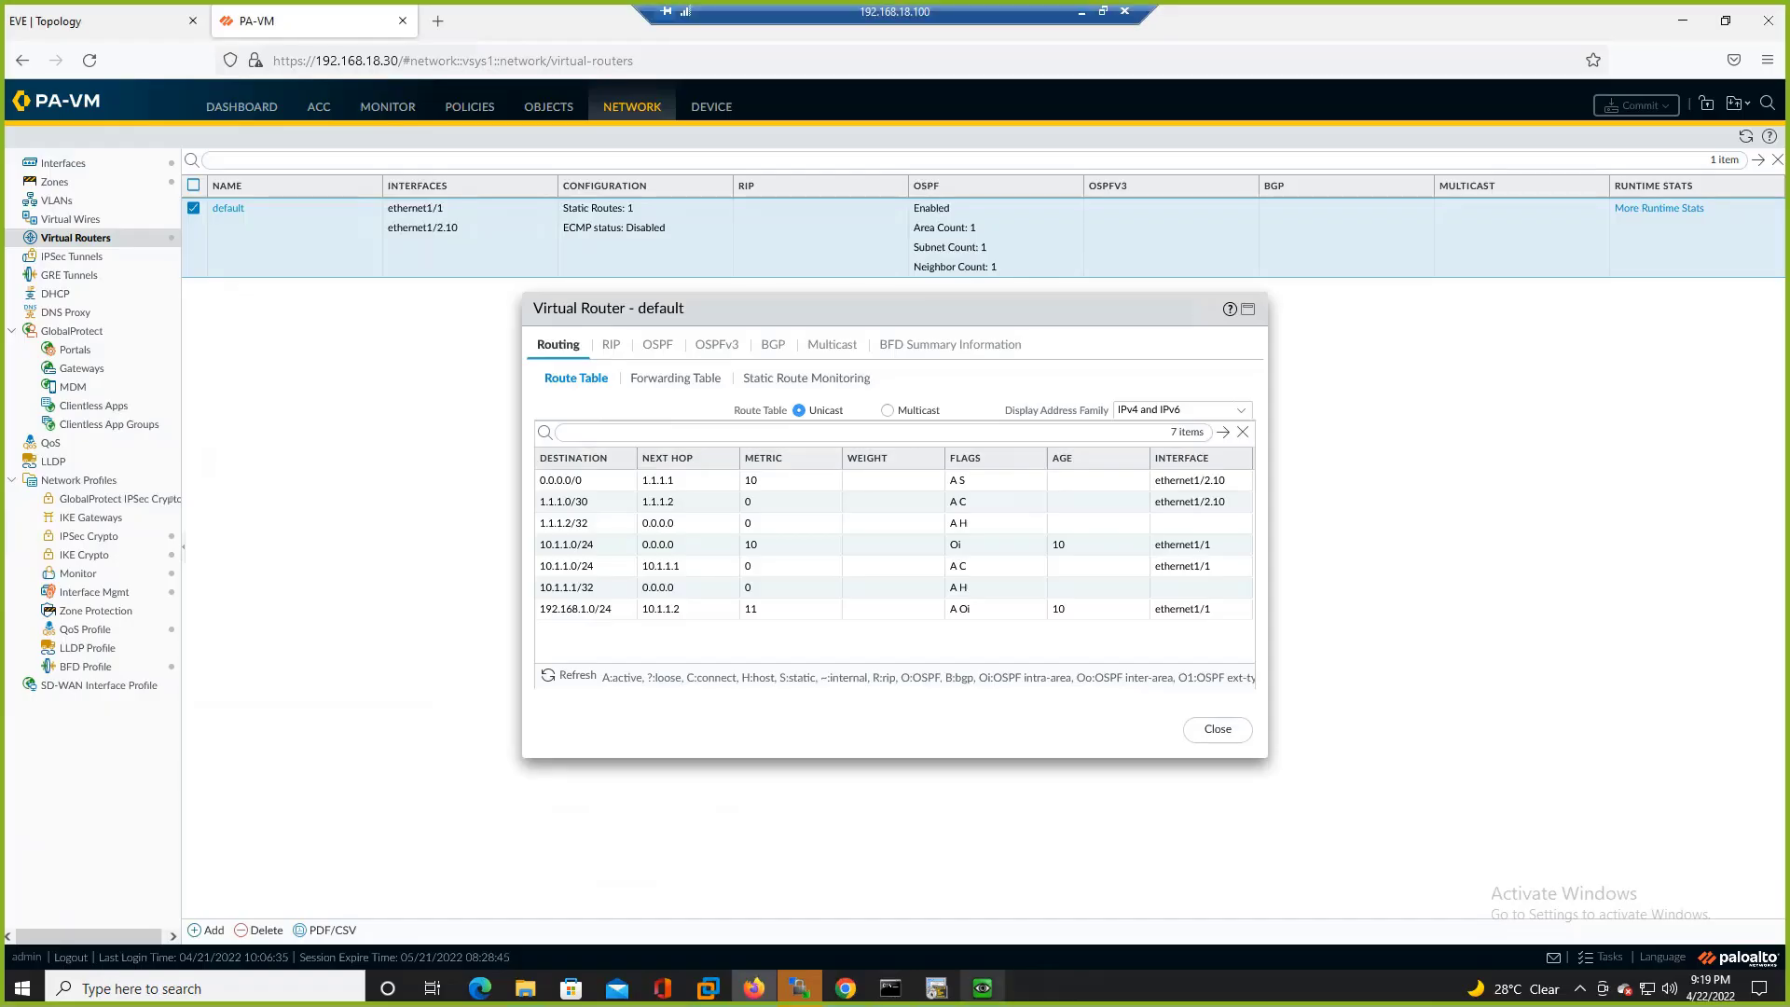
pyautogui.click(944, 988)
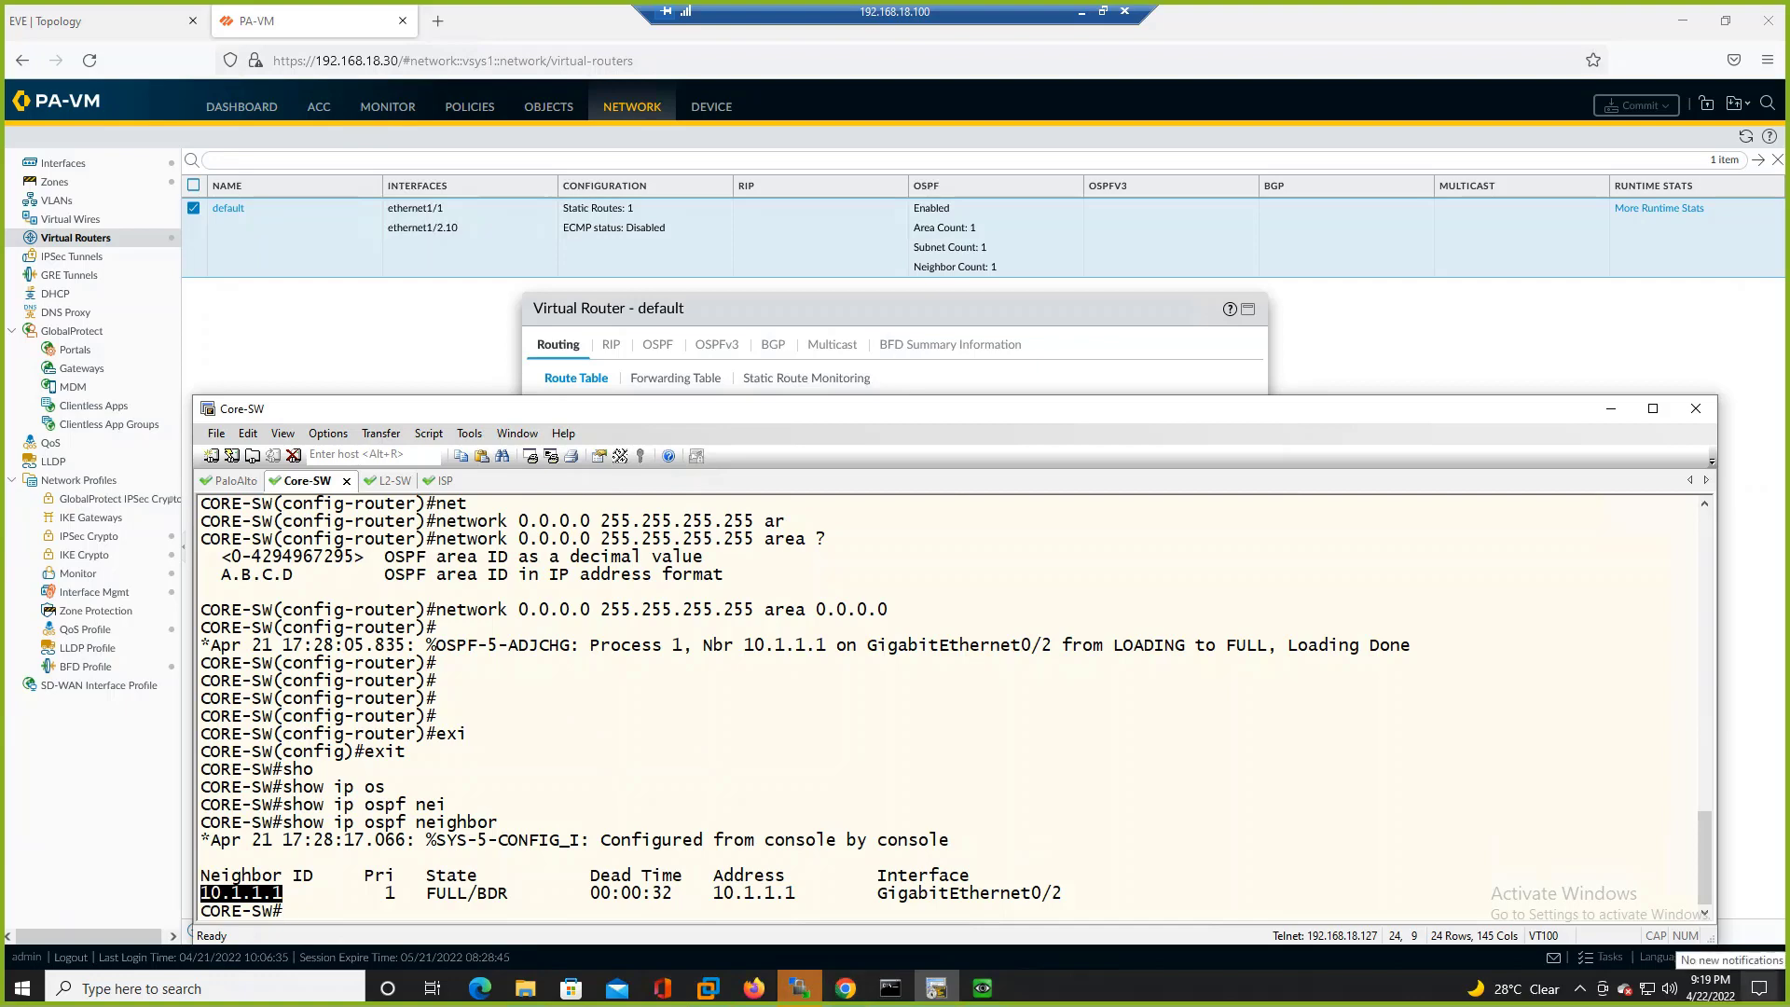
pyautogui.hotkey('alt', 'Tab')
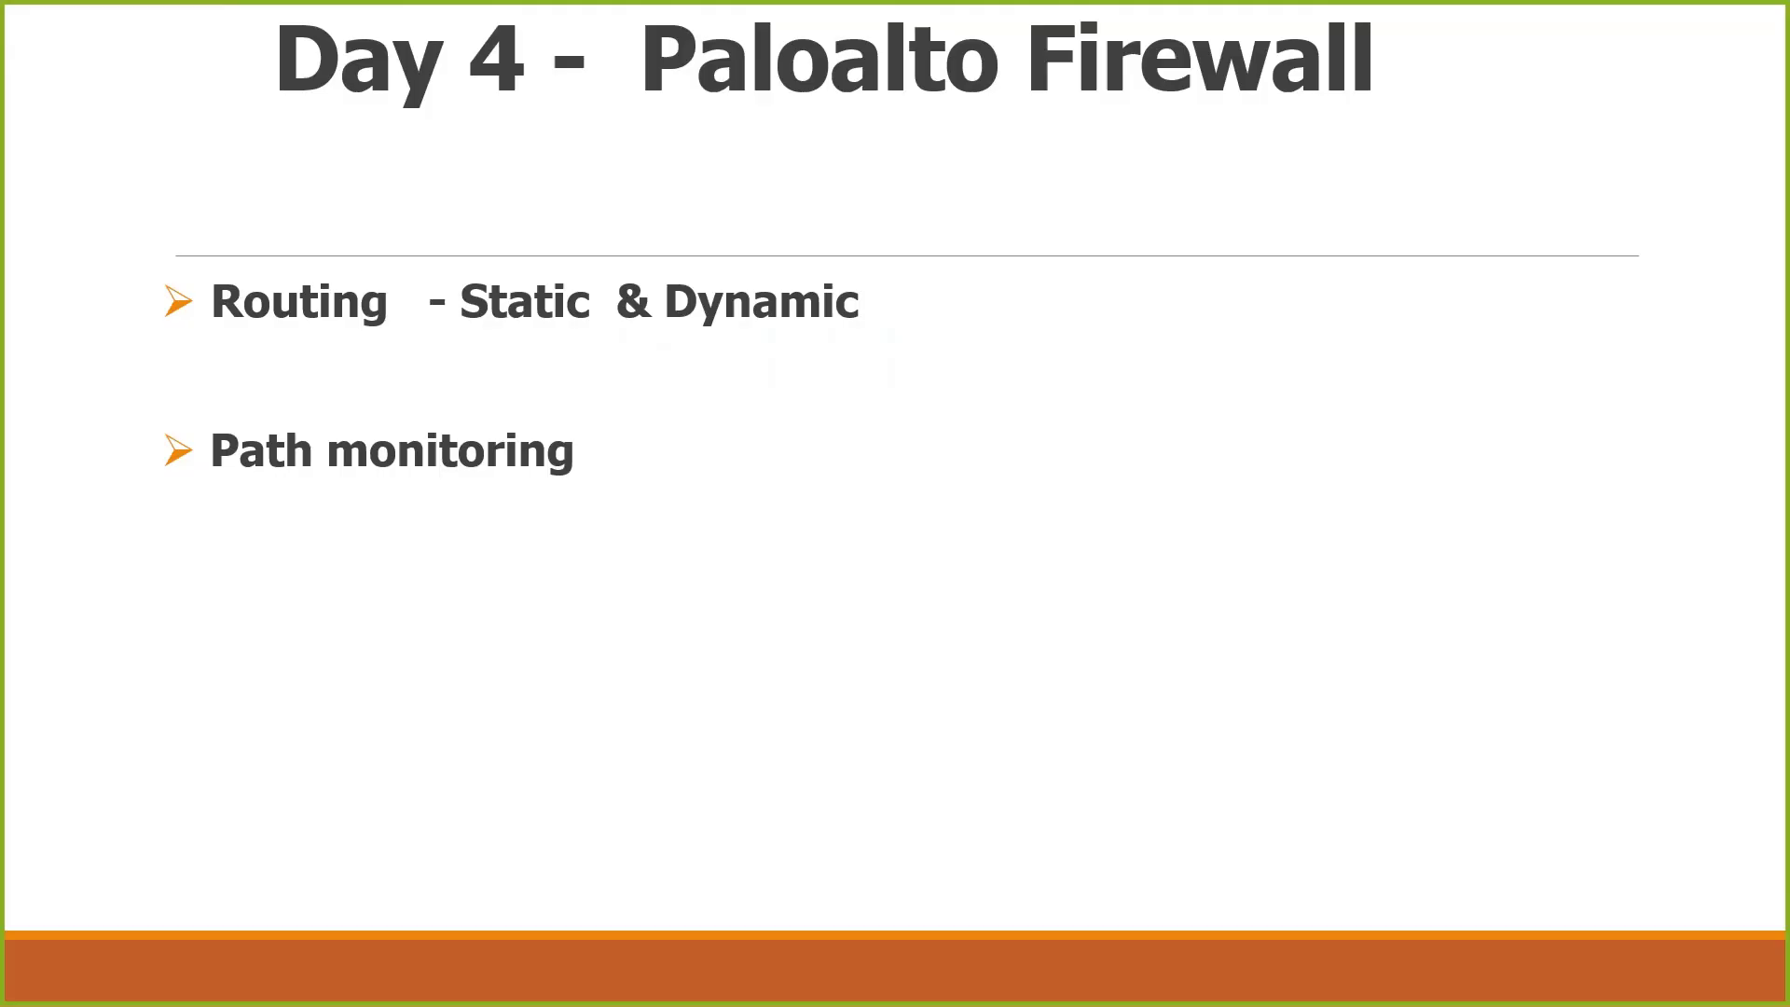
pyautogui.click(53, 988)
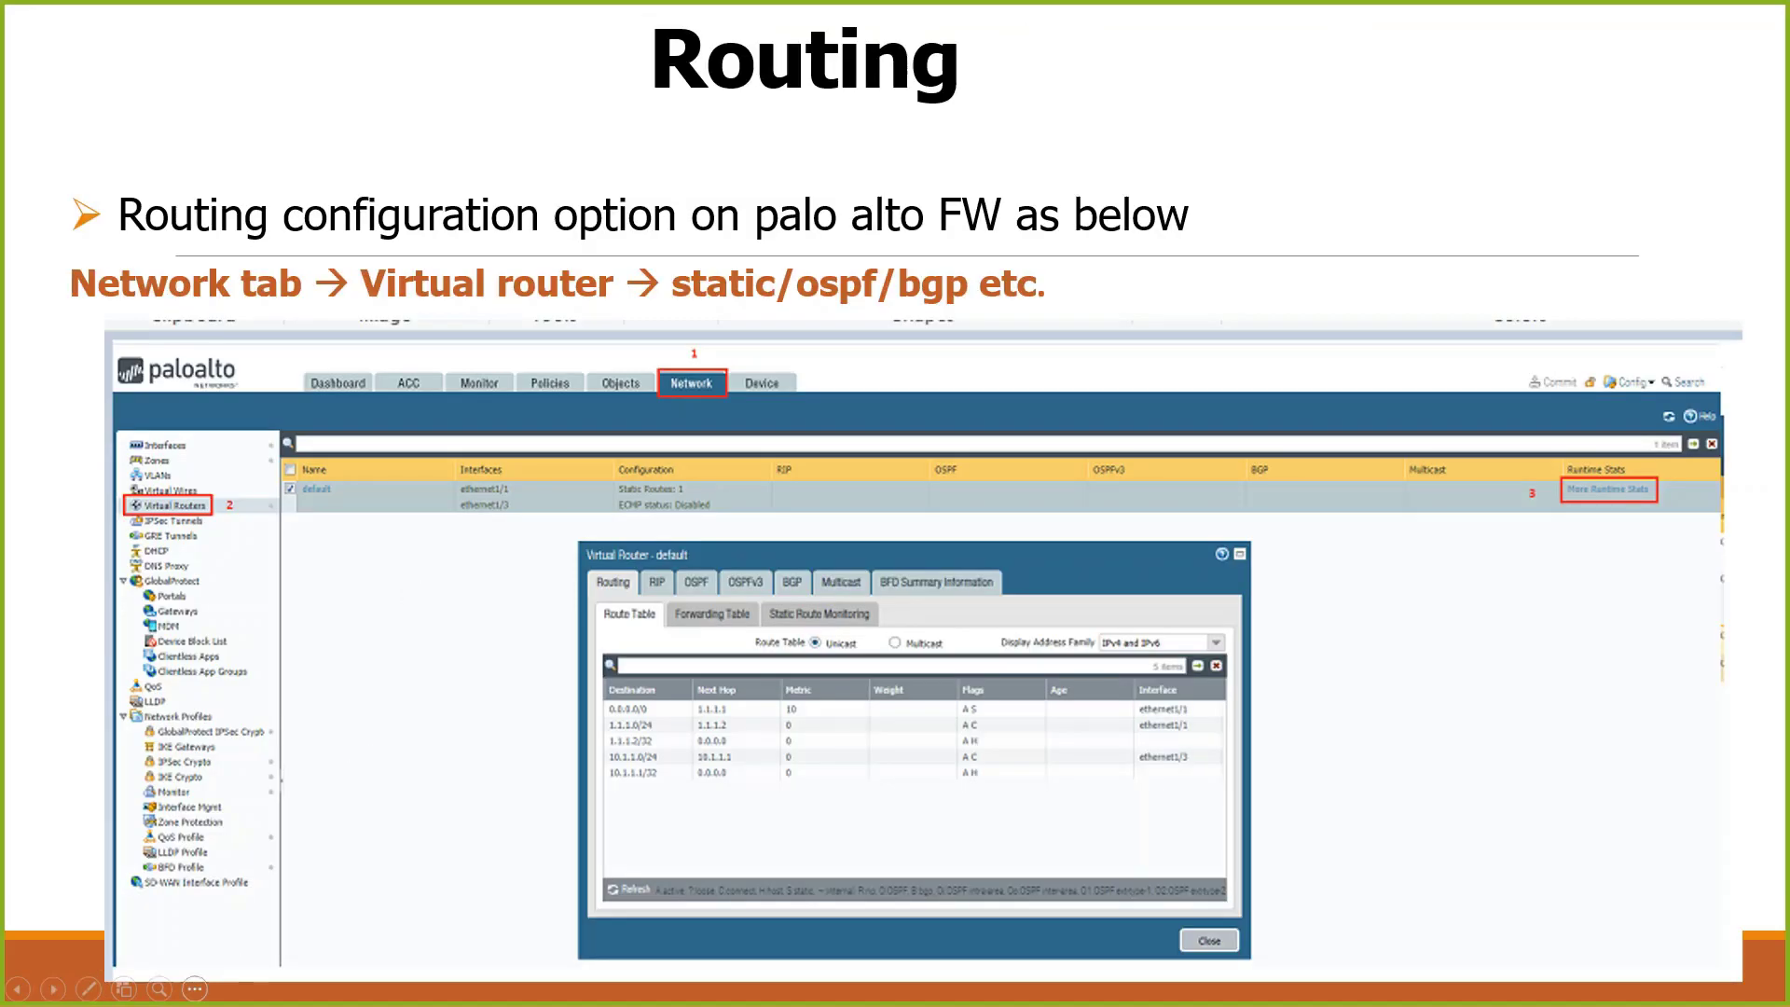
# - Page through the slideshow to Path monitoring, and return to the Routing slide listing the RIB, FIB and fib-lookup commands
pyautogui.click(53, 988)
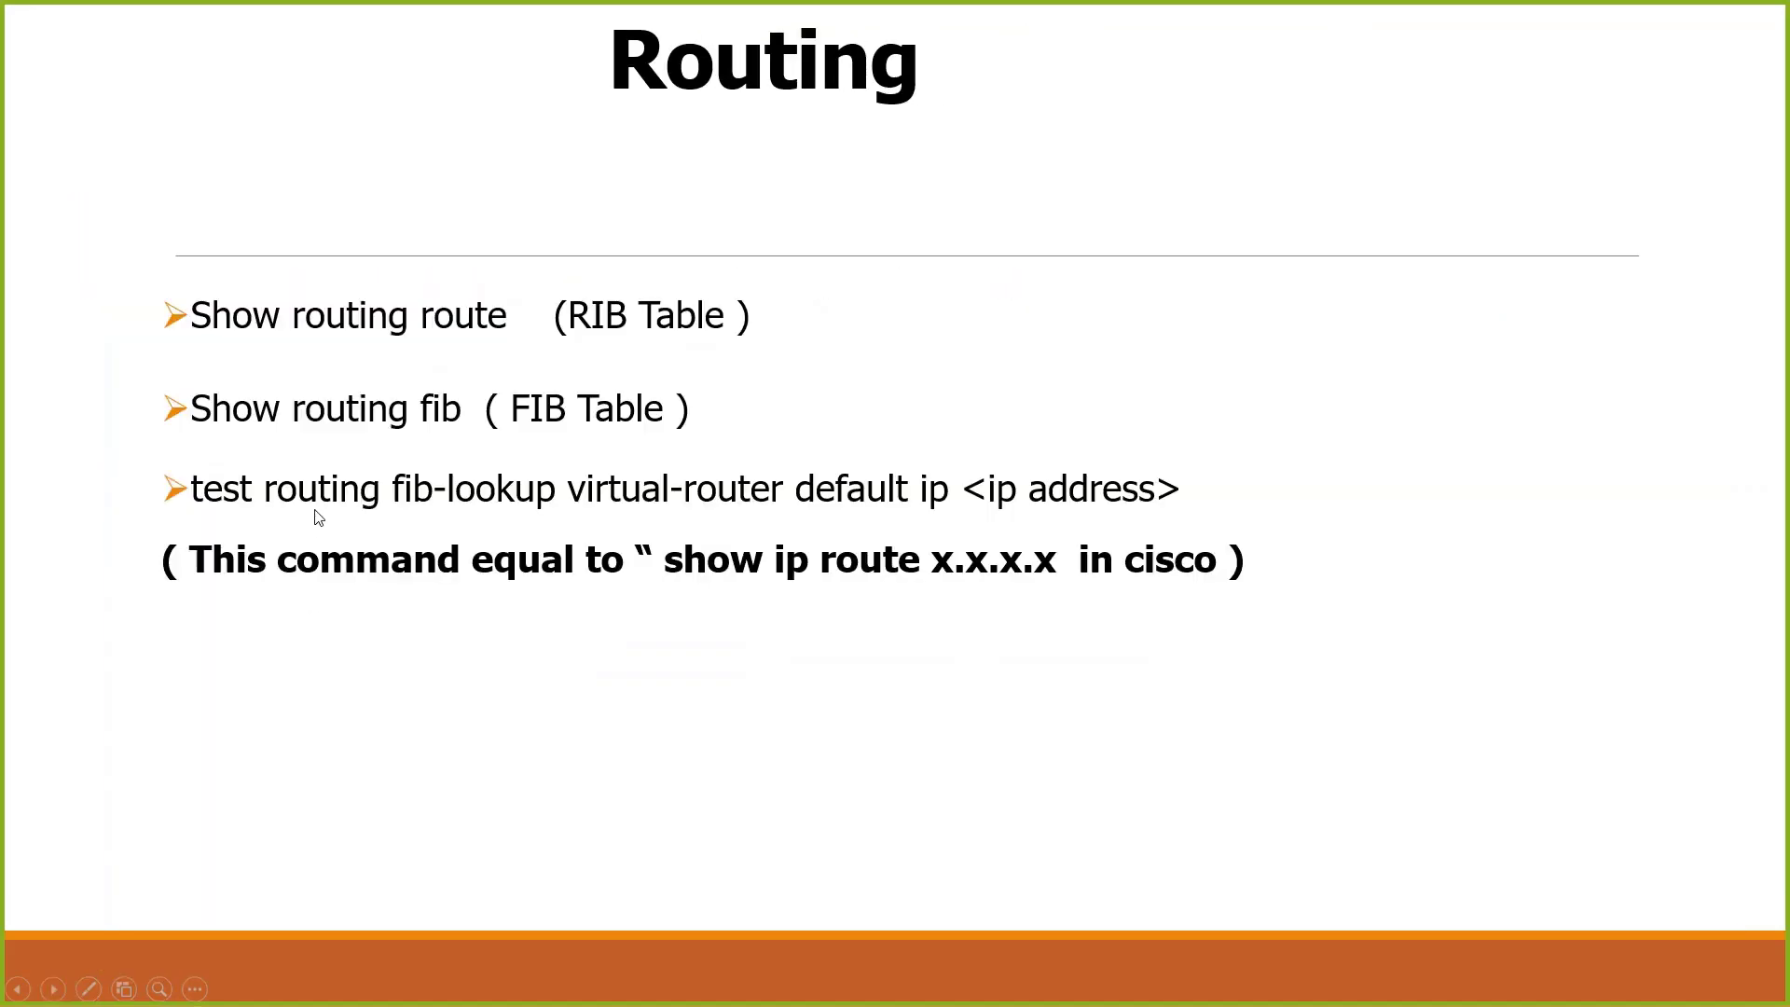
pyautogui.click(460, 334)
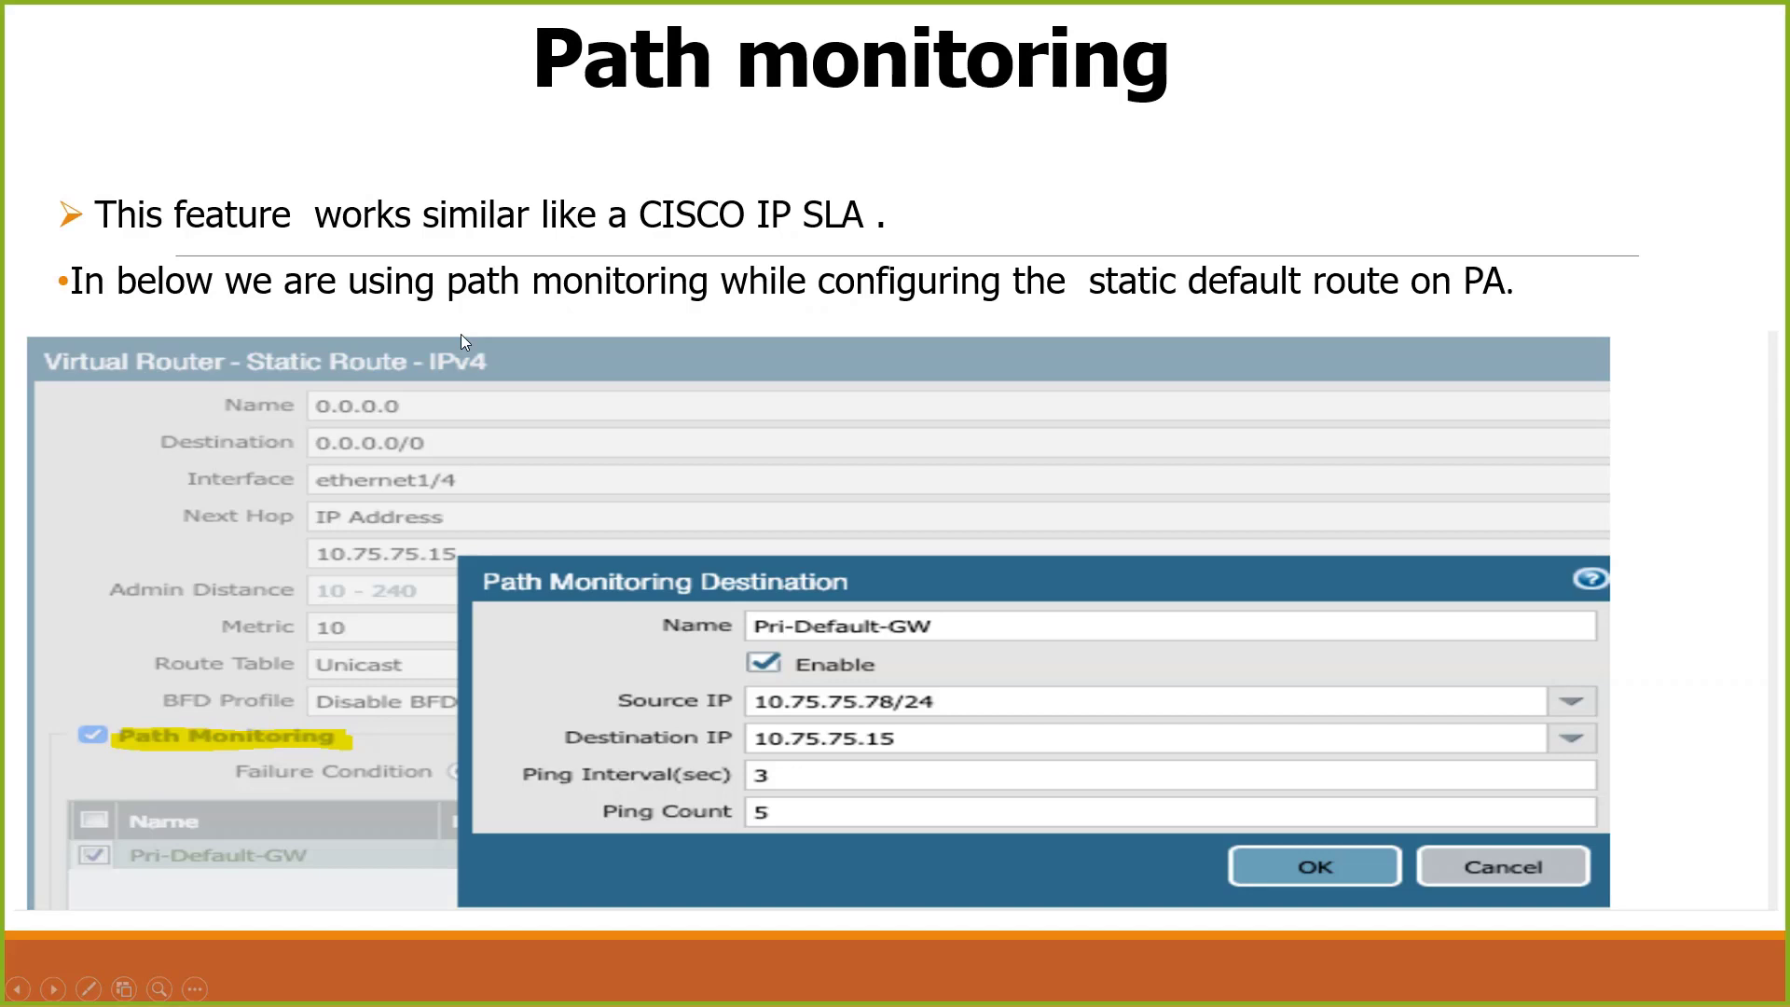
pyautogui.click(53, 988)
pyautogui.click(18, 988)
pyautogui.click(18, 988)
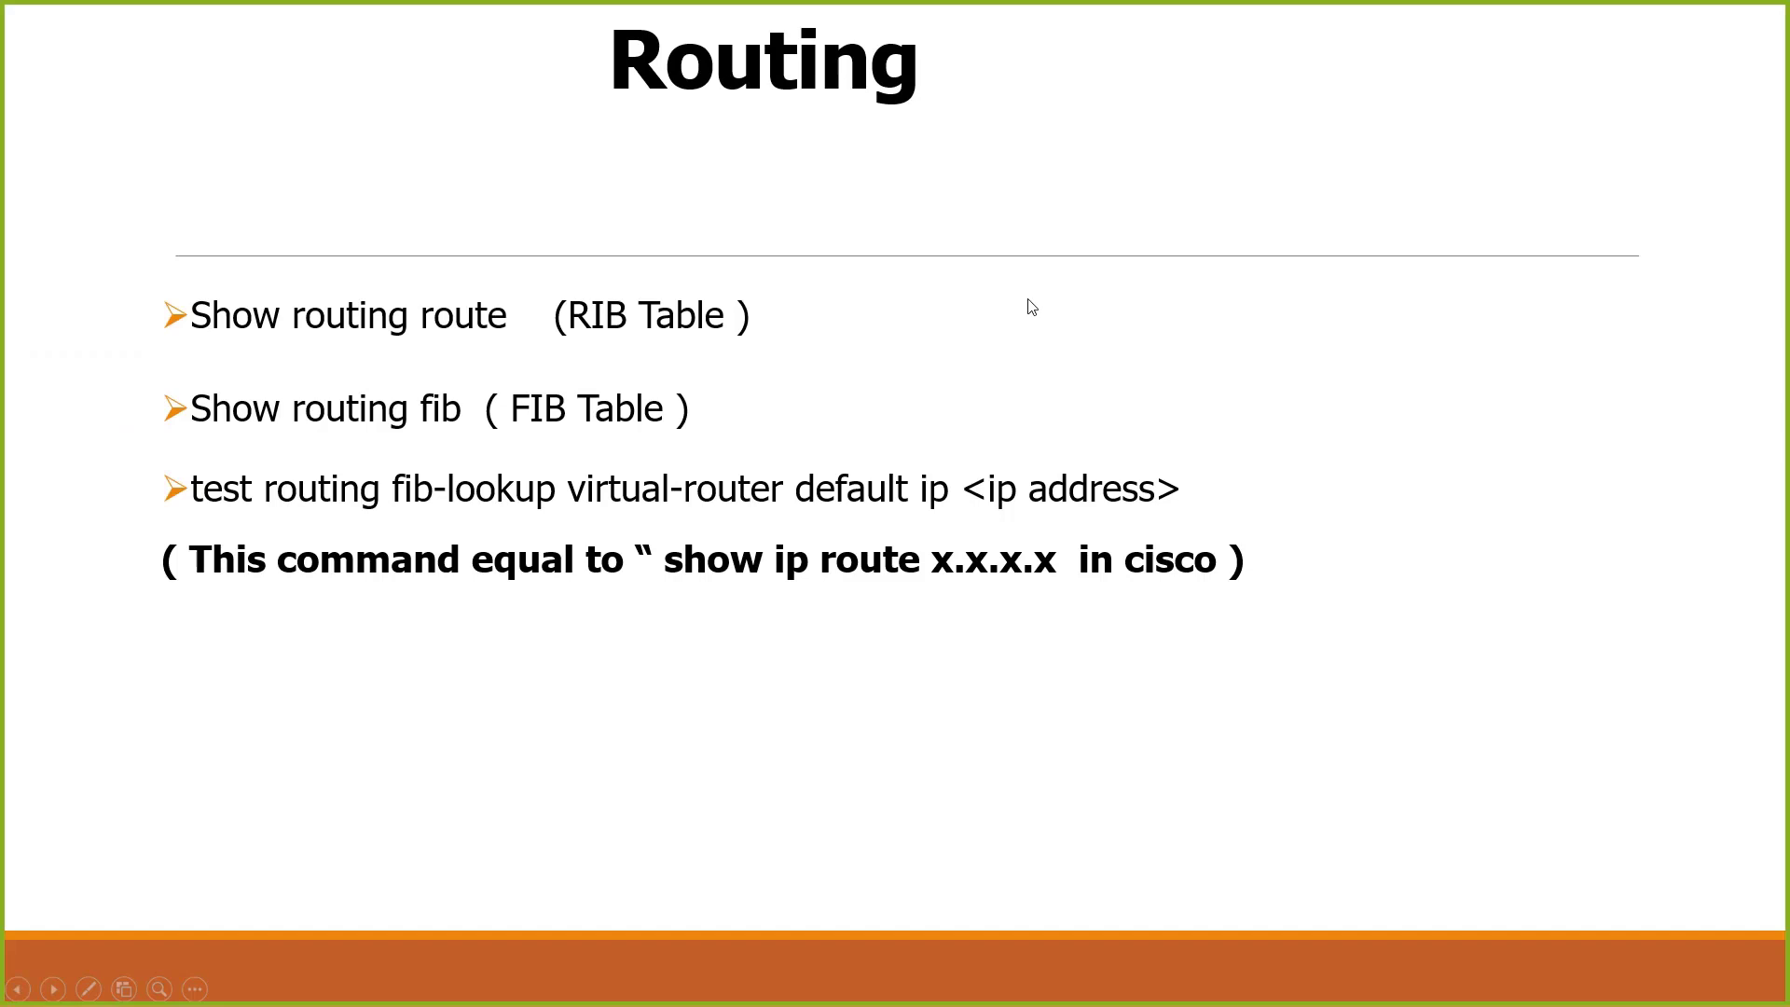
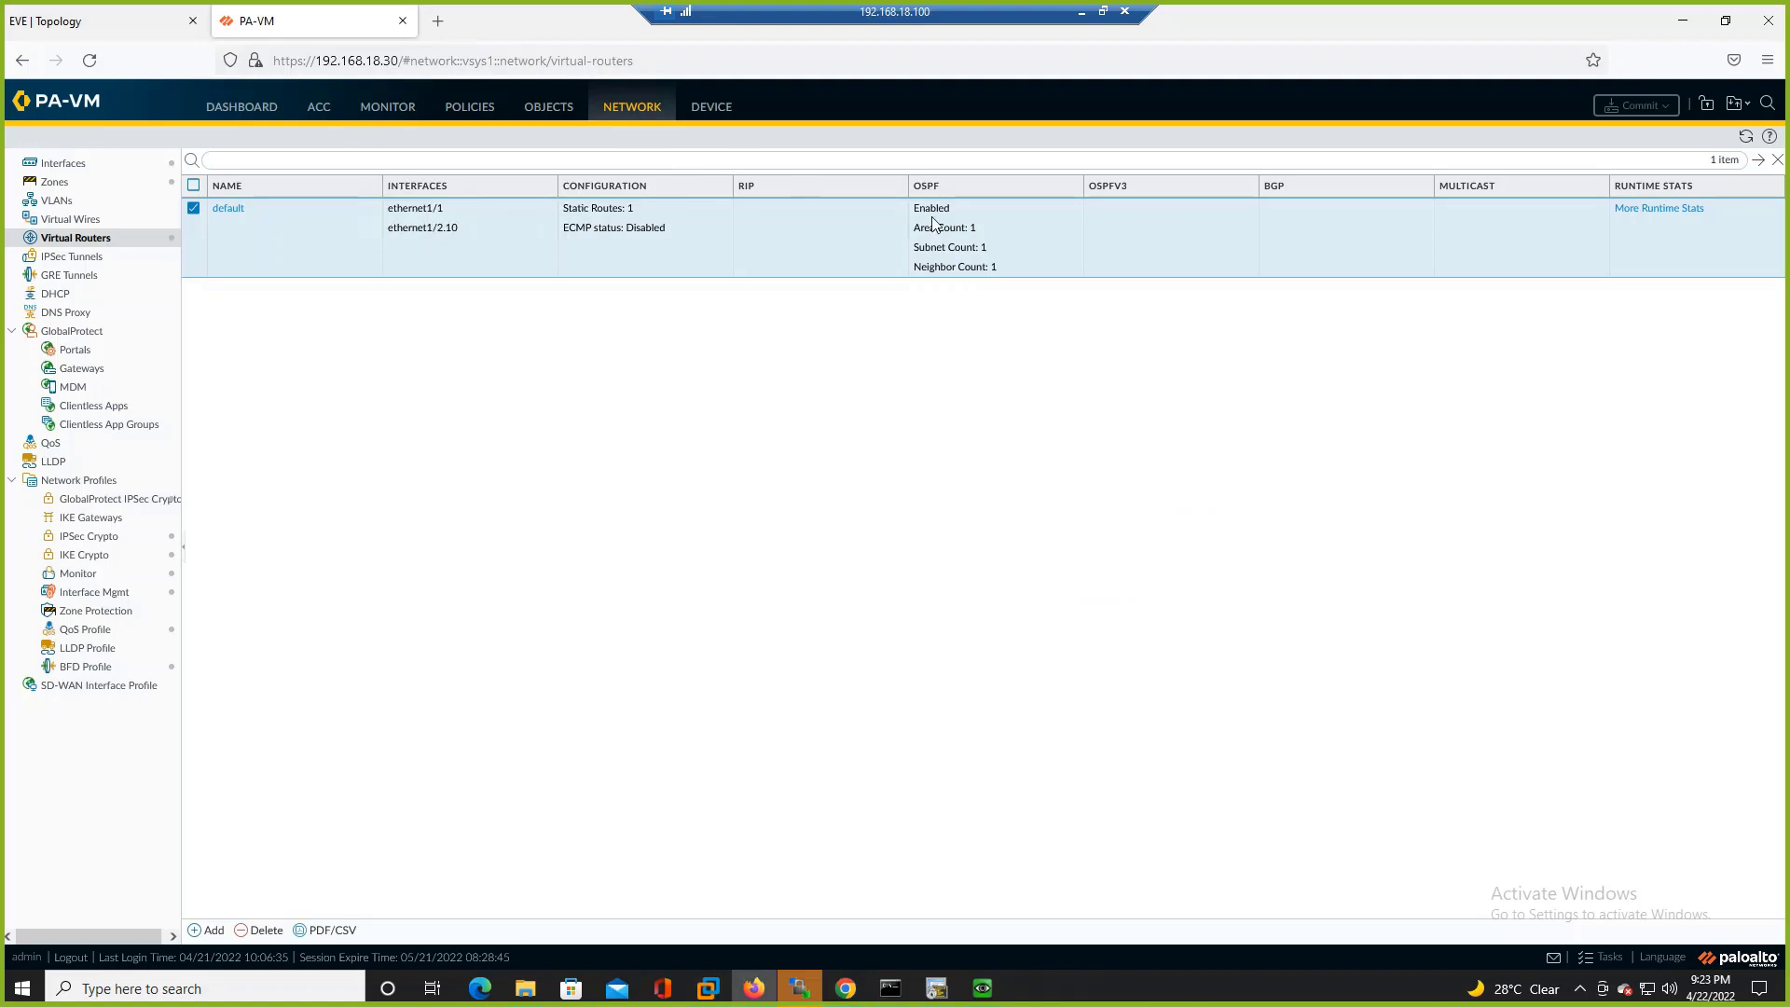
# - Run a Routing troubleshooting test with Fib Lookup for destination 192.168.1.10 on the default virtual router and examine the next-hop IP
pyautogui.click(711, 108)
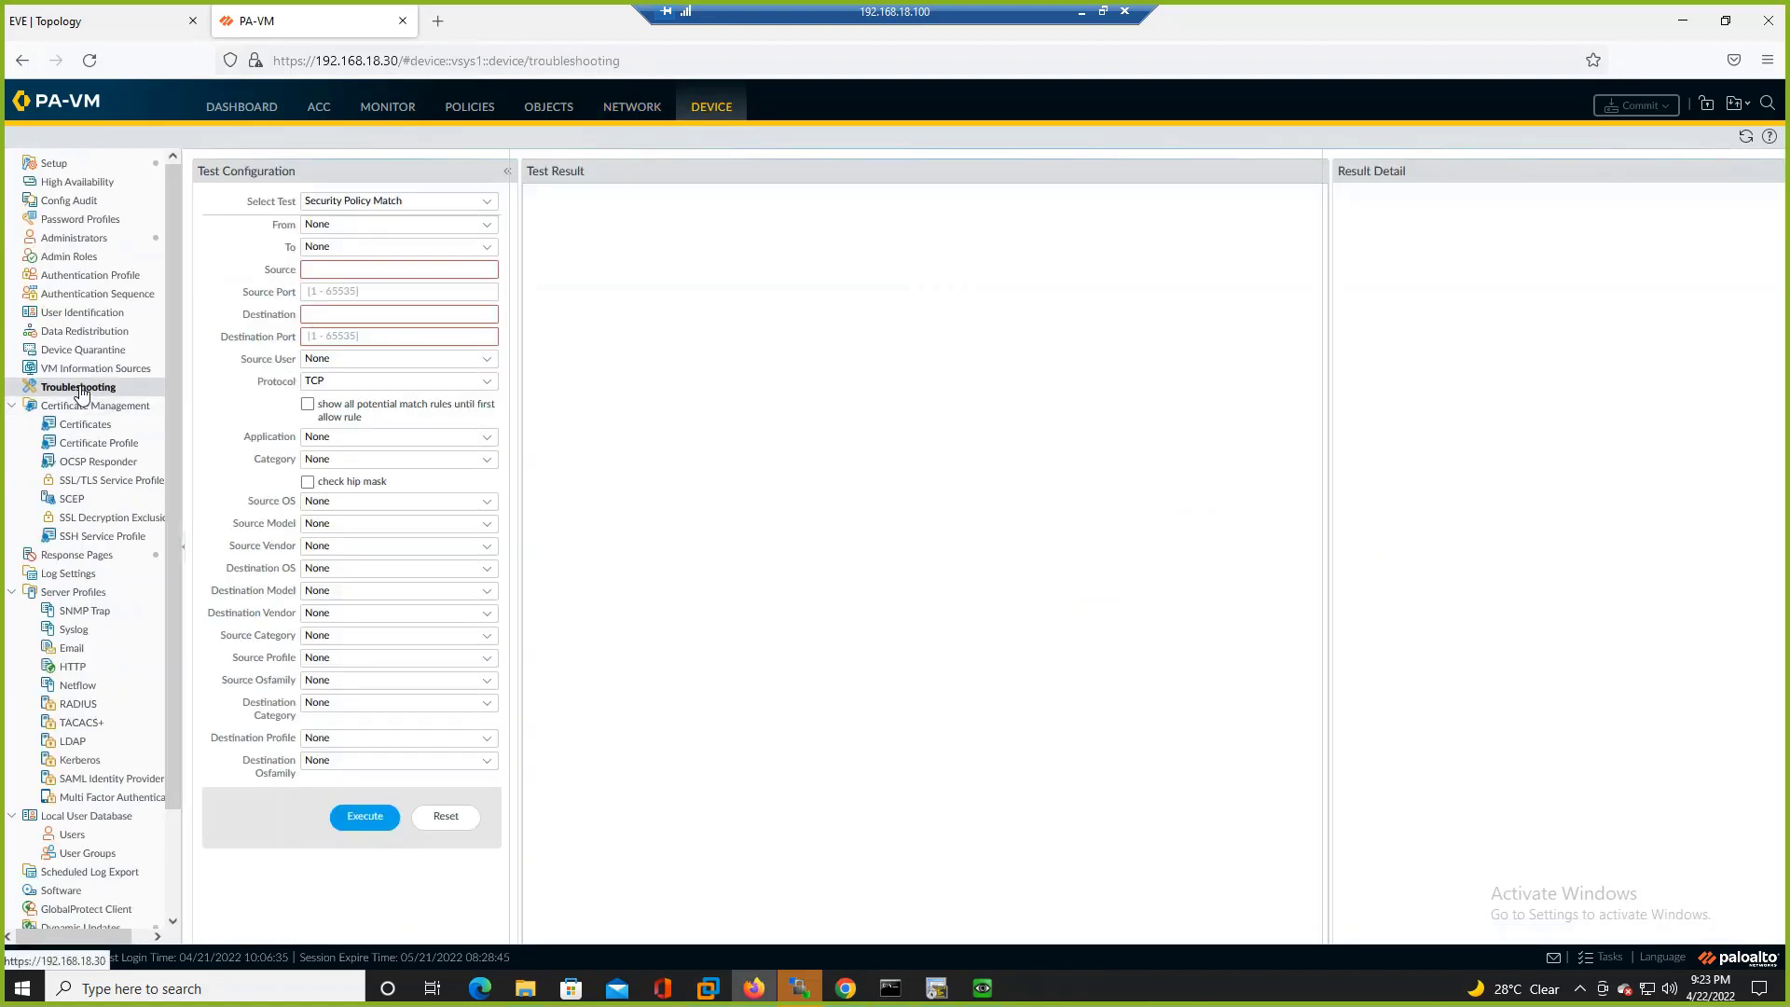
pyautogui.click(486, 204)
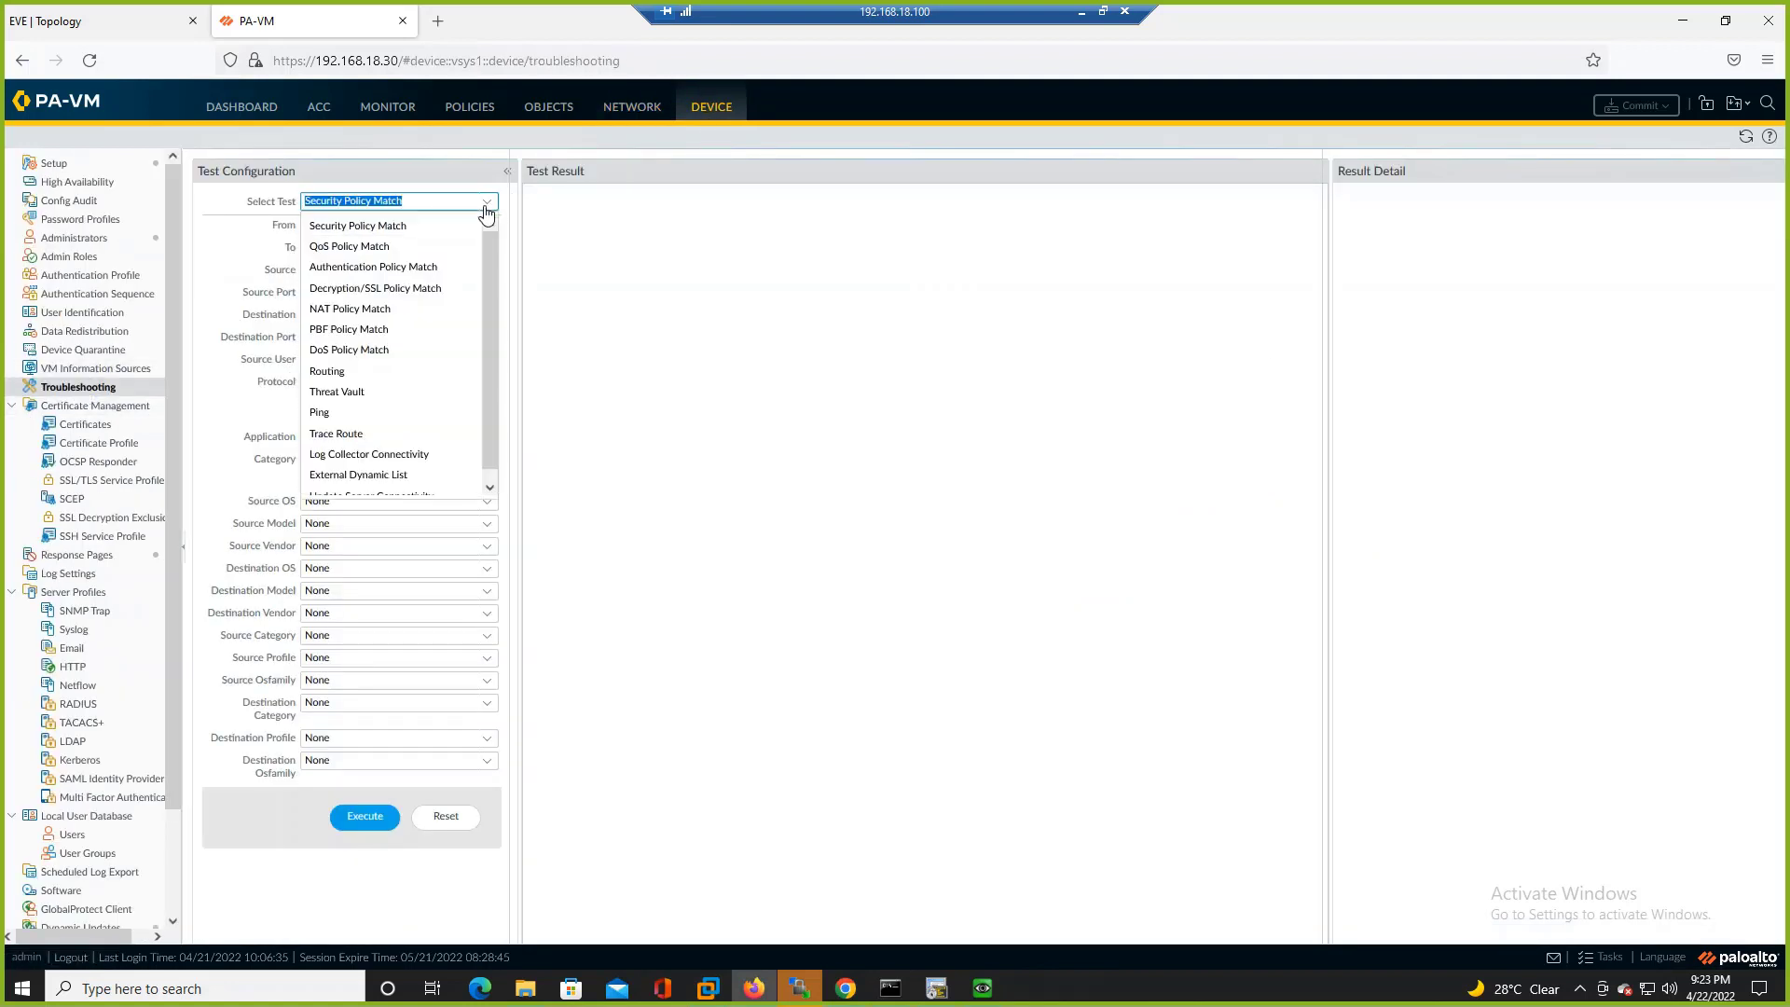
pyautogui.click(384, 373)
pyautogui.click(309, 226)
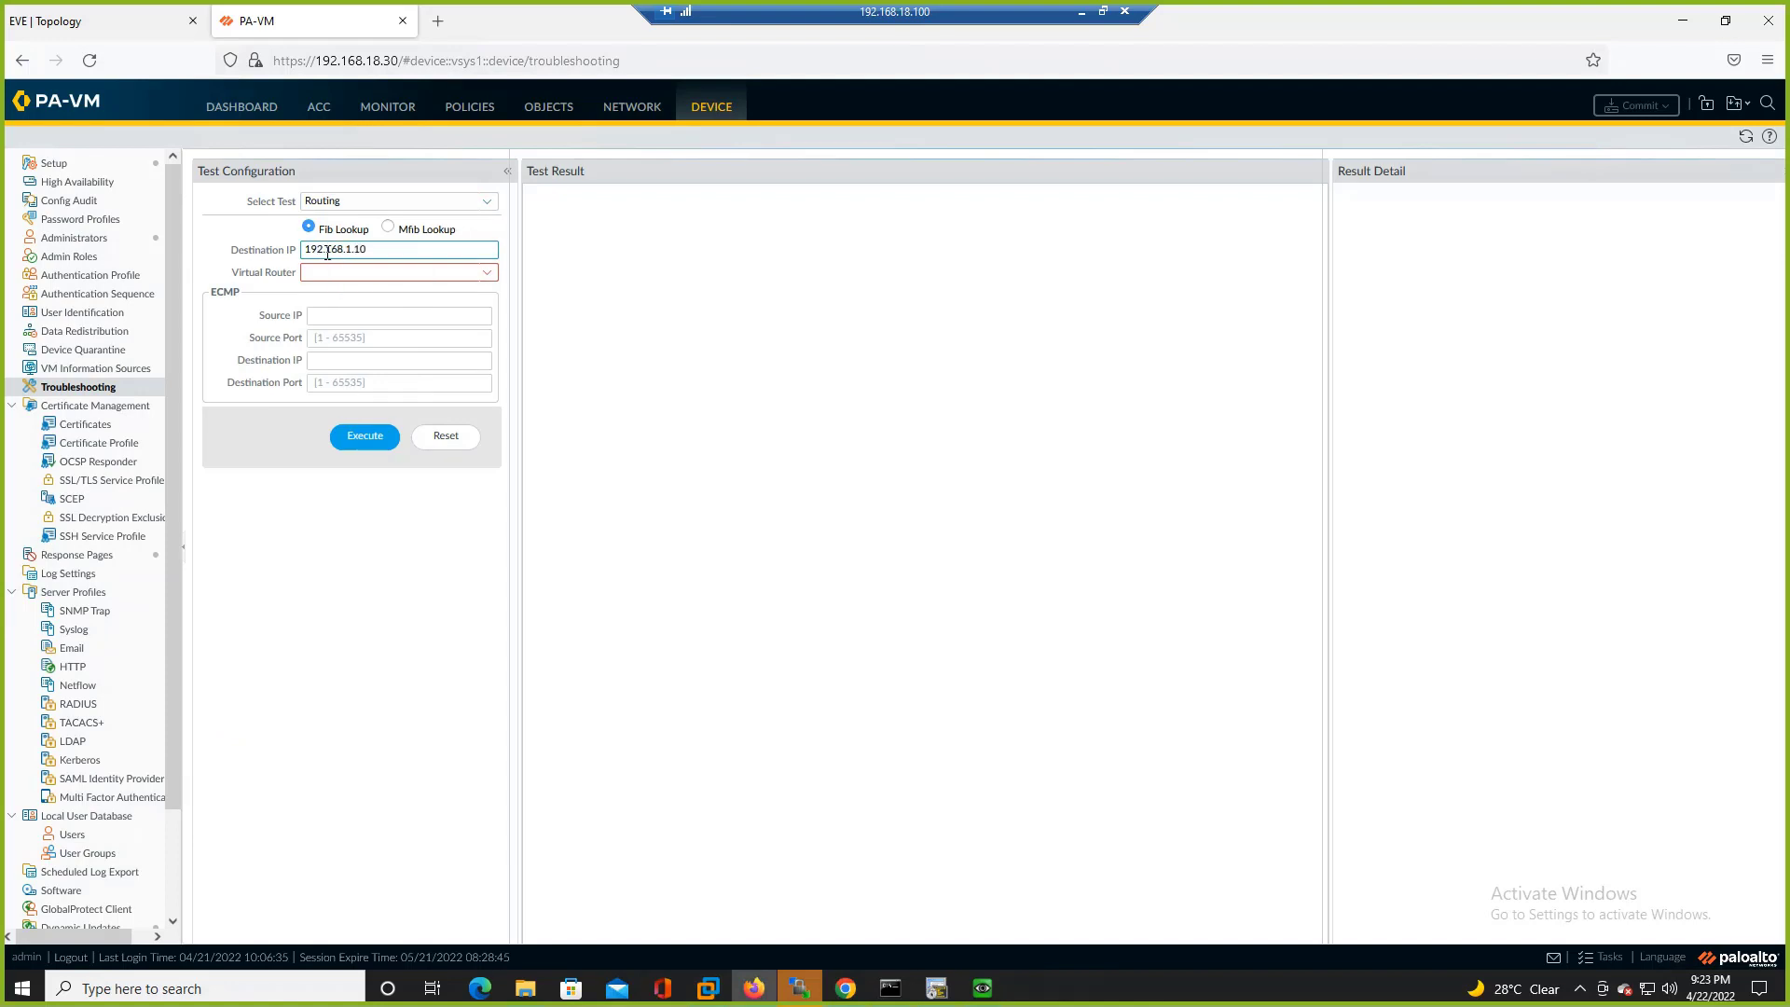
pyautogui.click(474, 273)
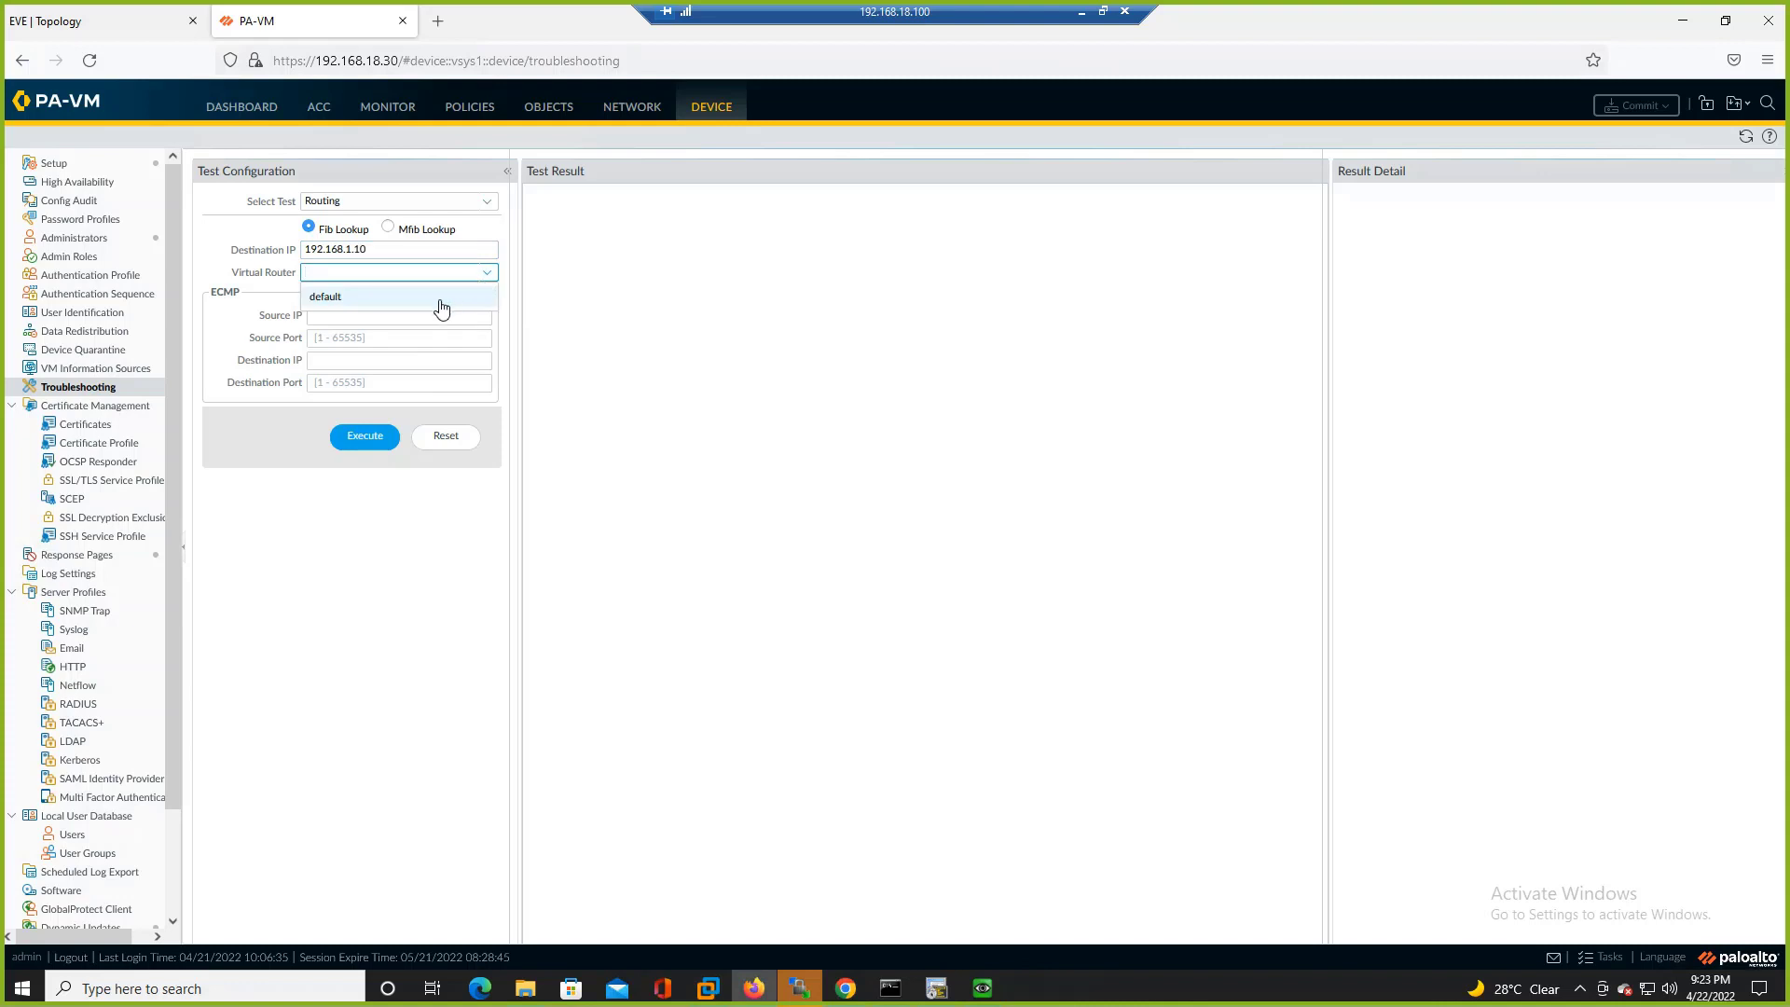
pyautogui.click(441, 299)
pyautogui.click(366, 438)
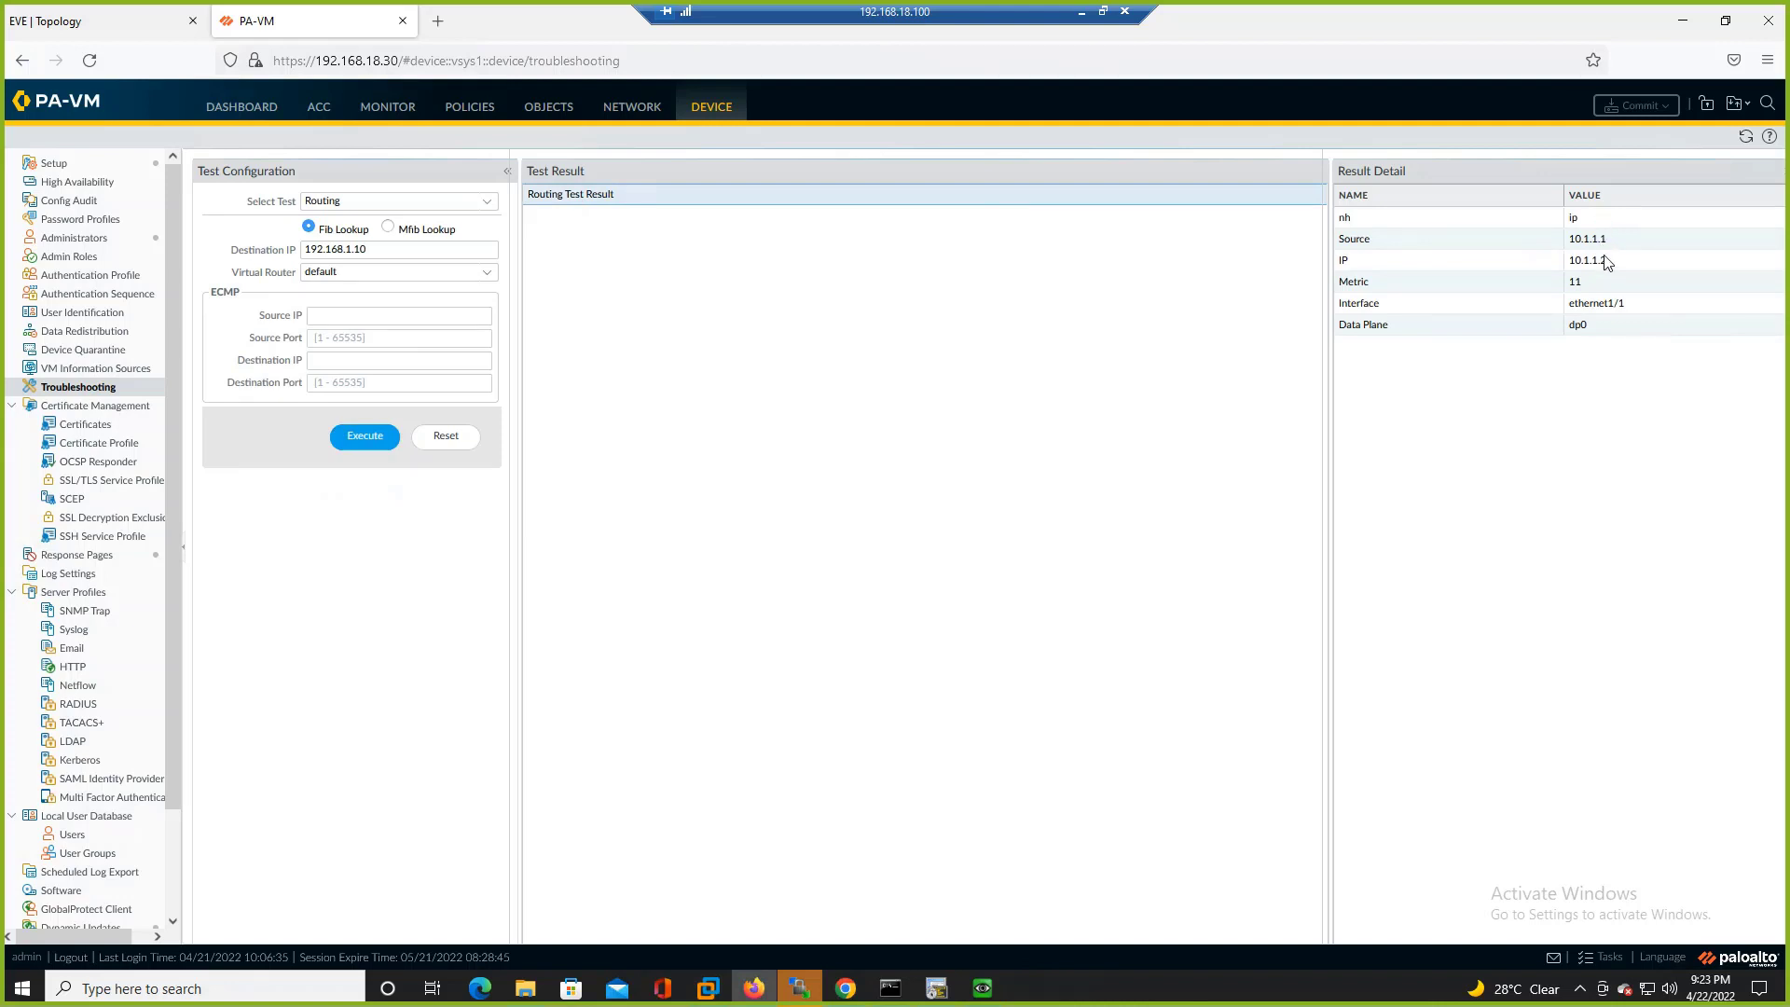
pyautogui.tripleClick(307, 255)
pyautogui.click(1627, 265)
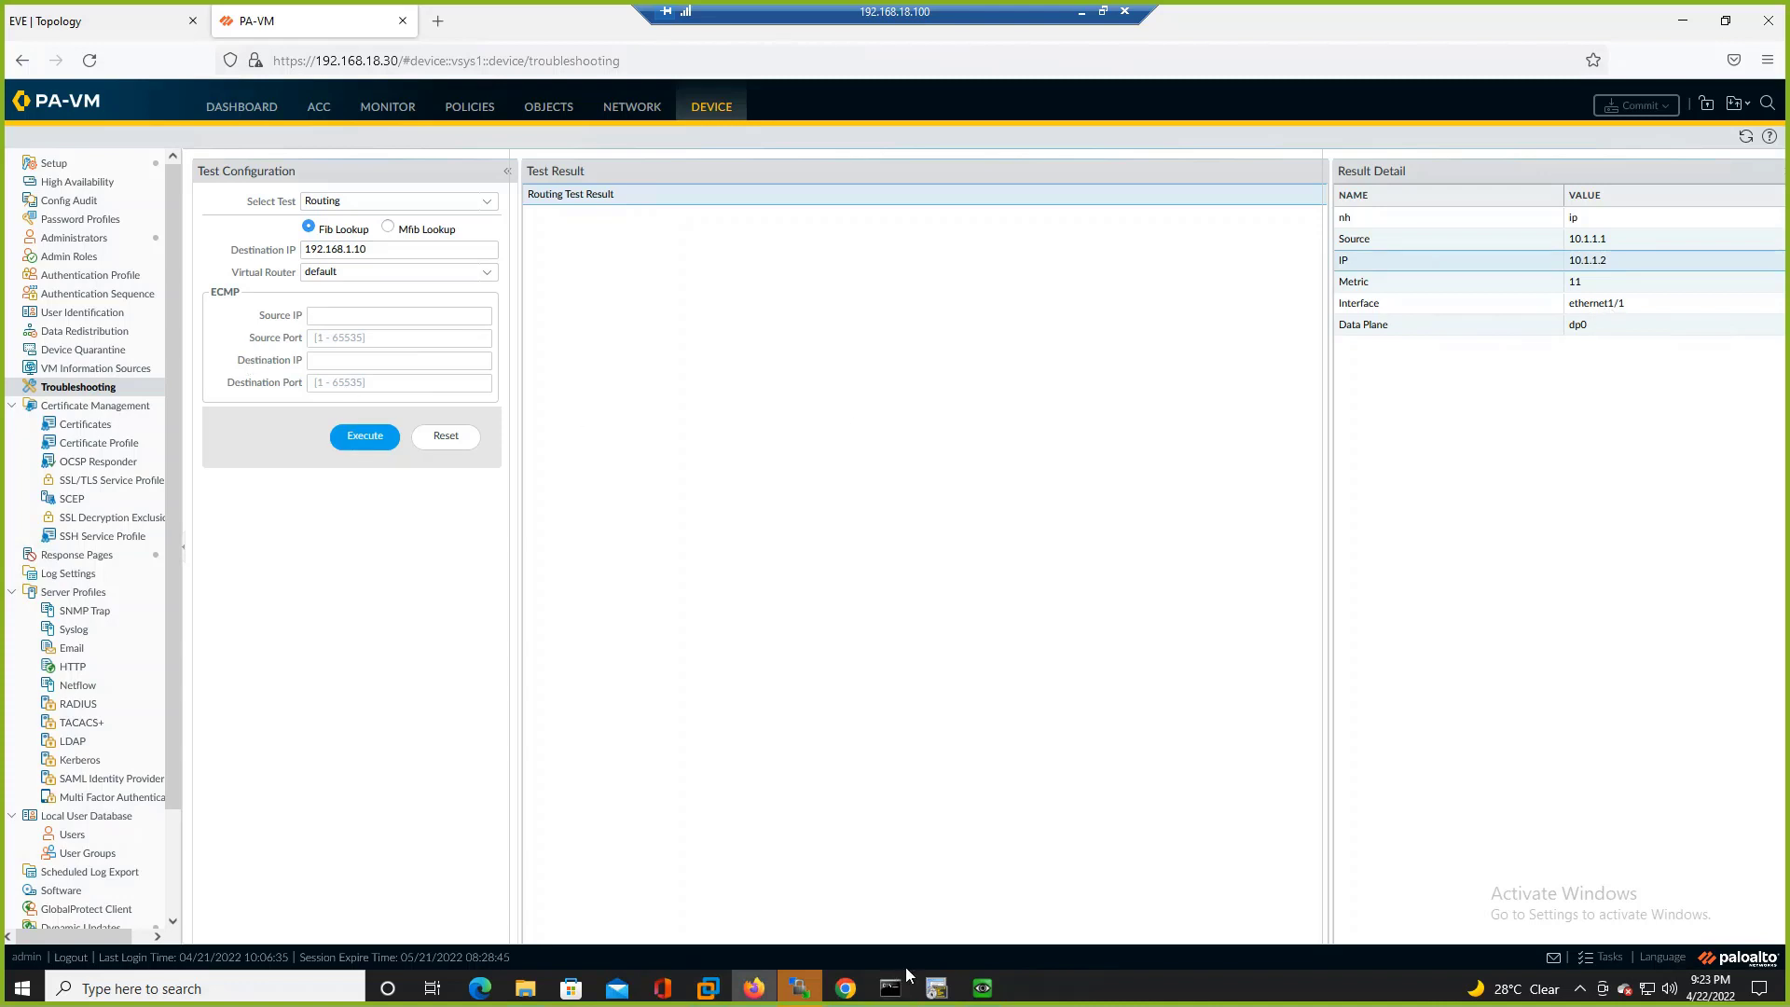
# - Switch to the slideshow and advance from the routing commands to the Path monitoring slide
pyautogui.click(1082, 12)
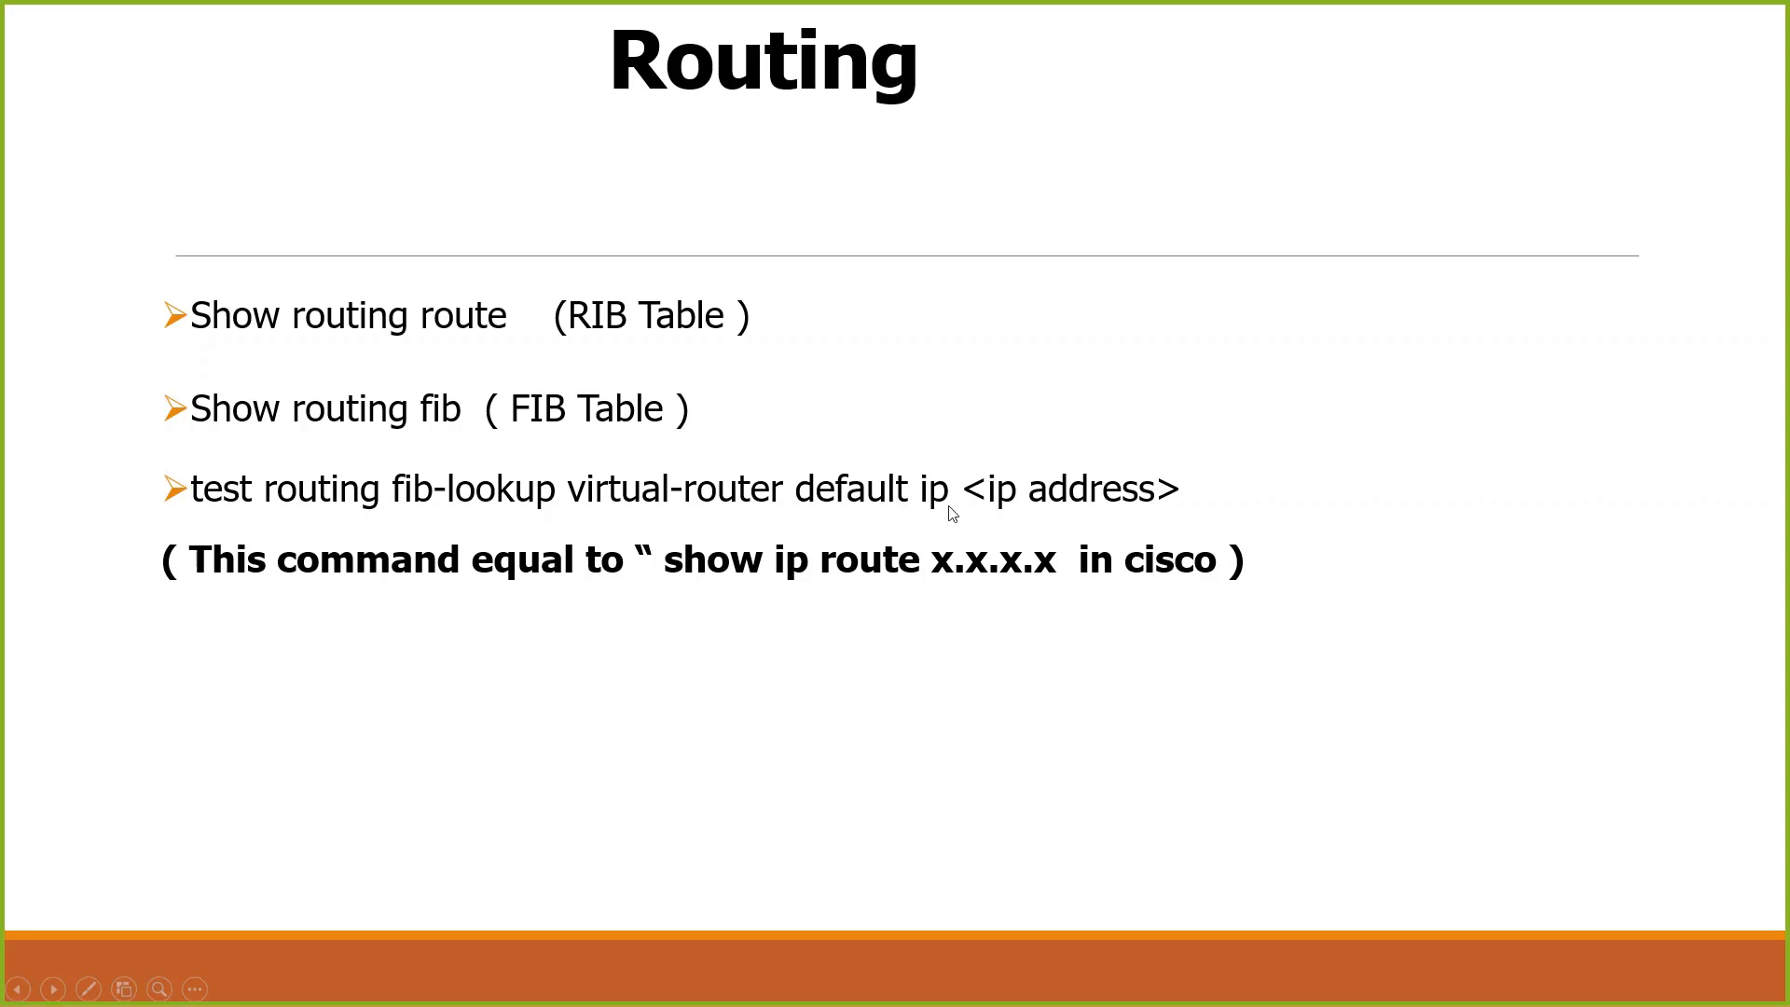
pyautogui.click(53, 989)
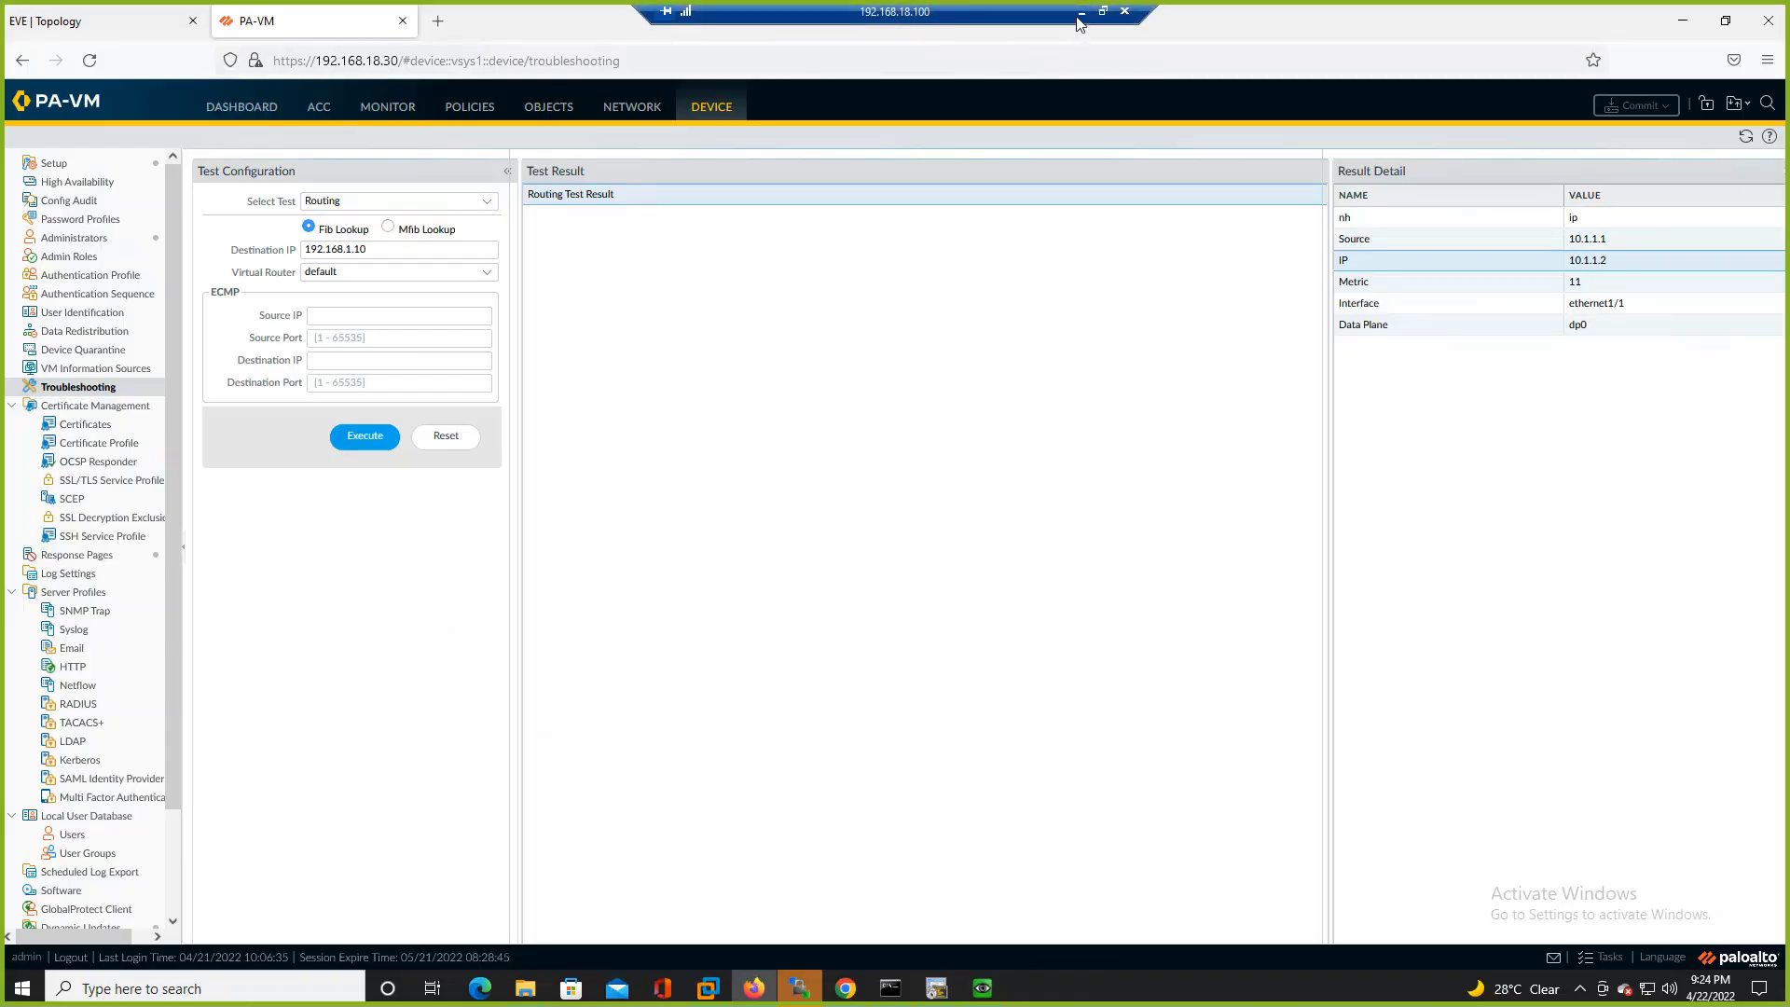
pyautogui.click(1079, 15)
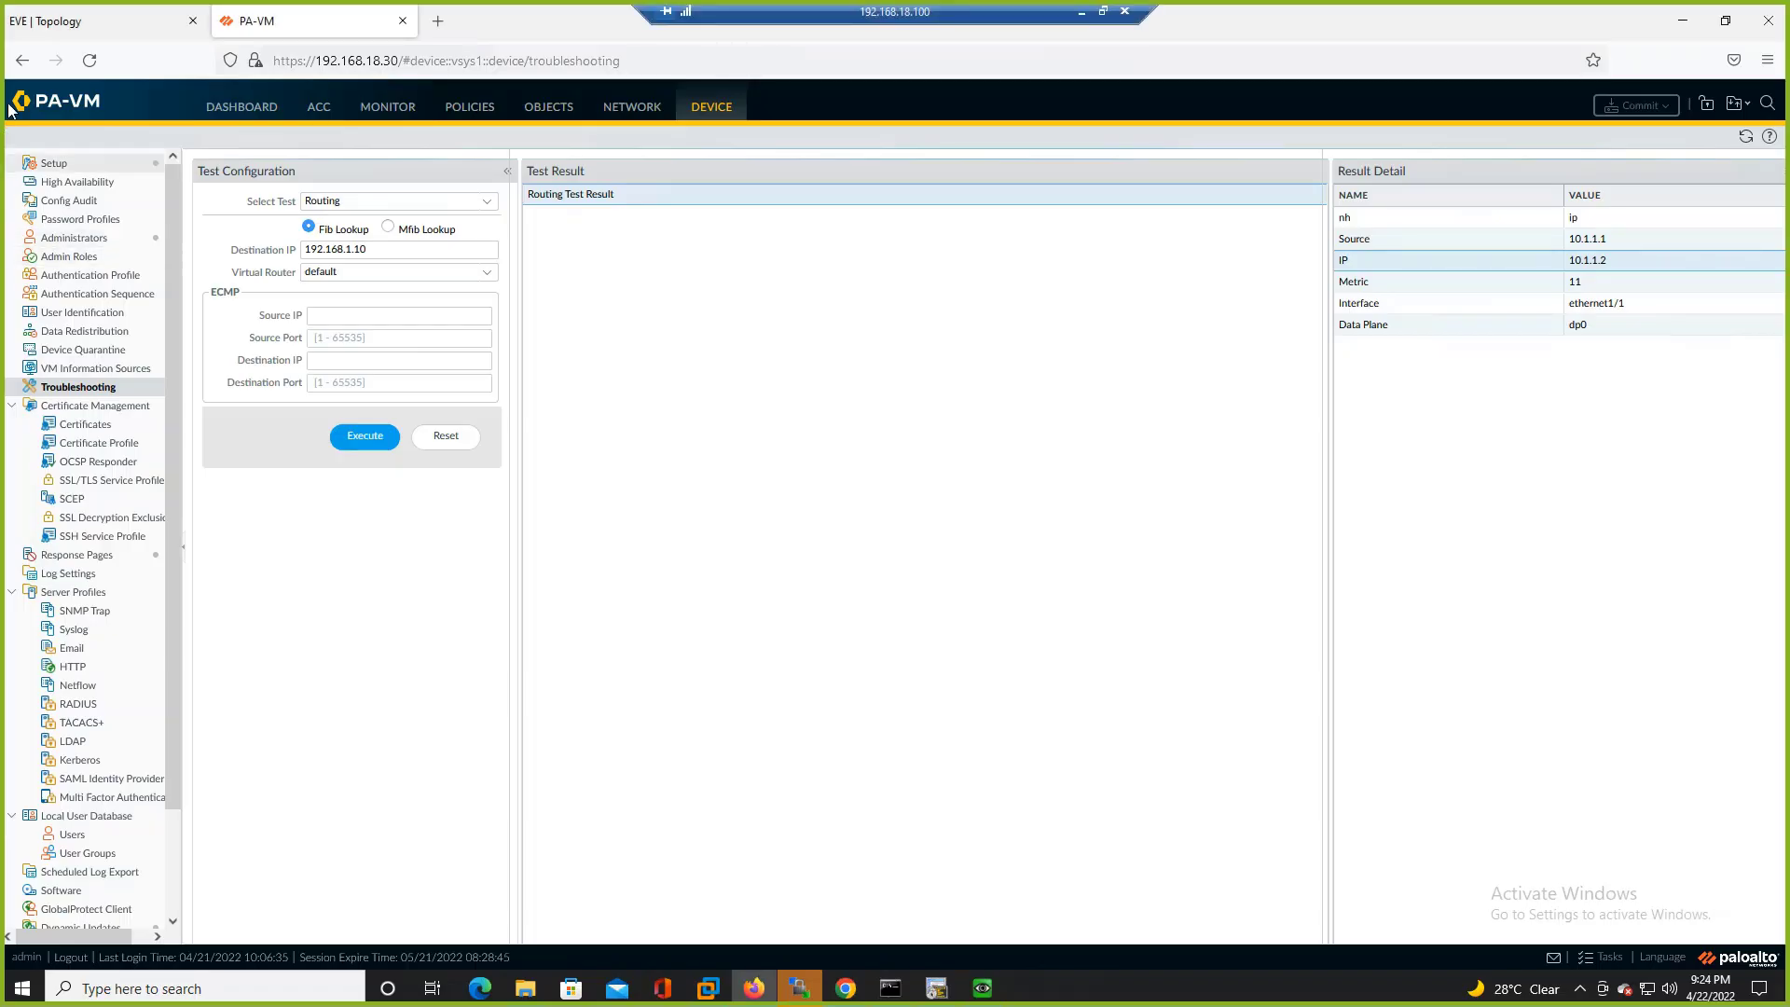
# - On the EVE topology, draw a link from L2-SW to a handwritten ISP-2 and mark the two ISP paths P and S
pyautogui.click(60, 21)
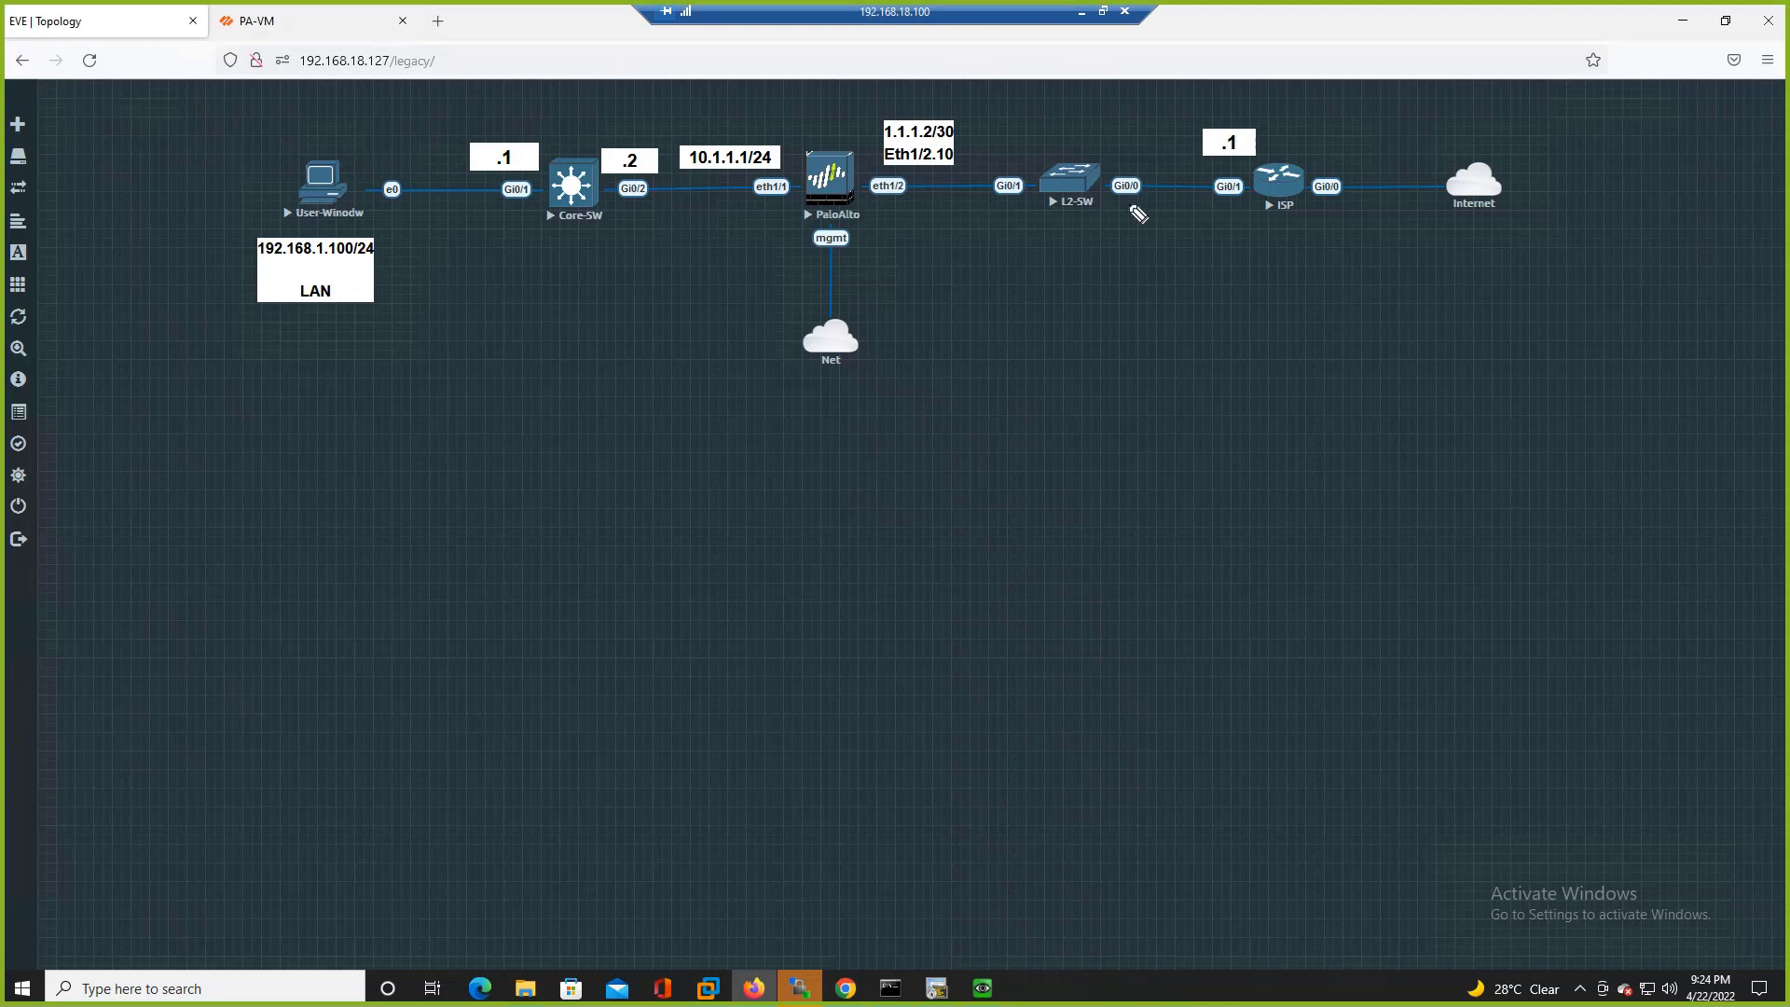
pyautogui.moveTo(1081, 196)
pyautogui.mouseDown()
pyautogui.moveTo(1266, 304)
pyautogui.moveTo(1354, 289)
pyautogui.mouseUp()
pyautogui.moveTo(1365, 278); pyautogui.dragTo(1391, 297)
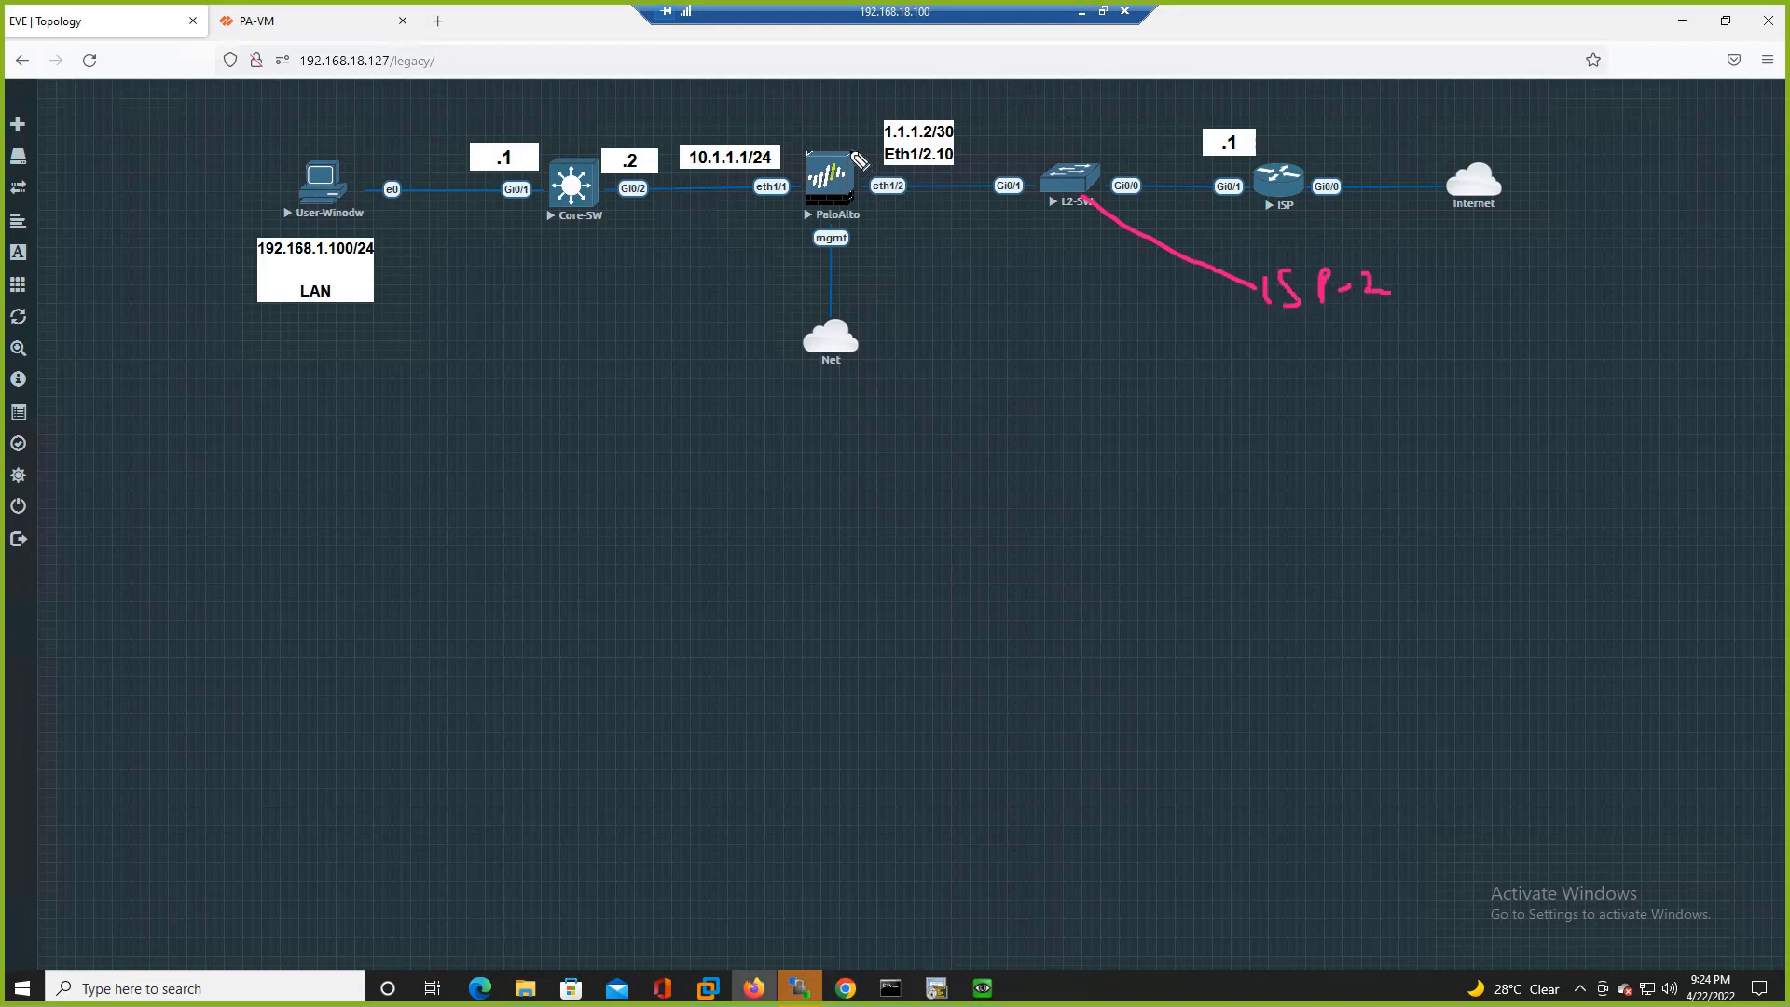
pyautogui.moveTo(1162, 127); pyautogui.dragTo(1165, 139)
pyautogui.click(1179, 136)
pyautogui.moveTo(1172, 291); pyautogui.dragTo(1150, 315)
# - Annotate PaloAlto's static default route, a failed ISP Gi0/1 link and the path toward ISP-2, and erase all annotations
pyautogui.moveTo(820, 121)
pyautogui.mouseDown()
pyautogui.moveTo(824, 136)
pyautogui.moveTo(873, 115)
pyautogui.moveTo(848, 132)
pyautogui.moveTo(747, 122)
pyautogui.moveTo(776, 114)
pyautogui.mouseUp()
pyautogui.moveTo(779, 97); pyautogui.dragTo(766, 116)
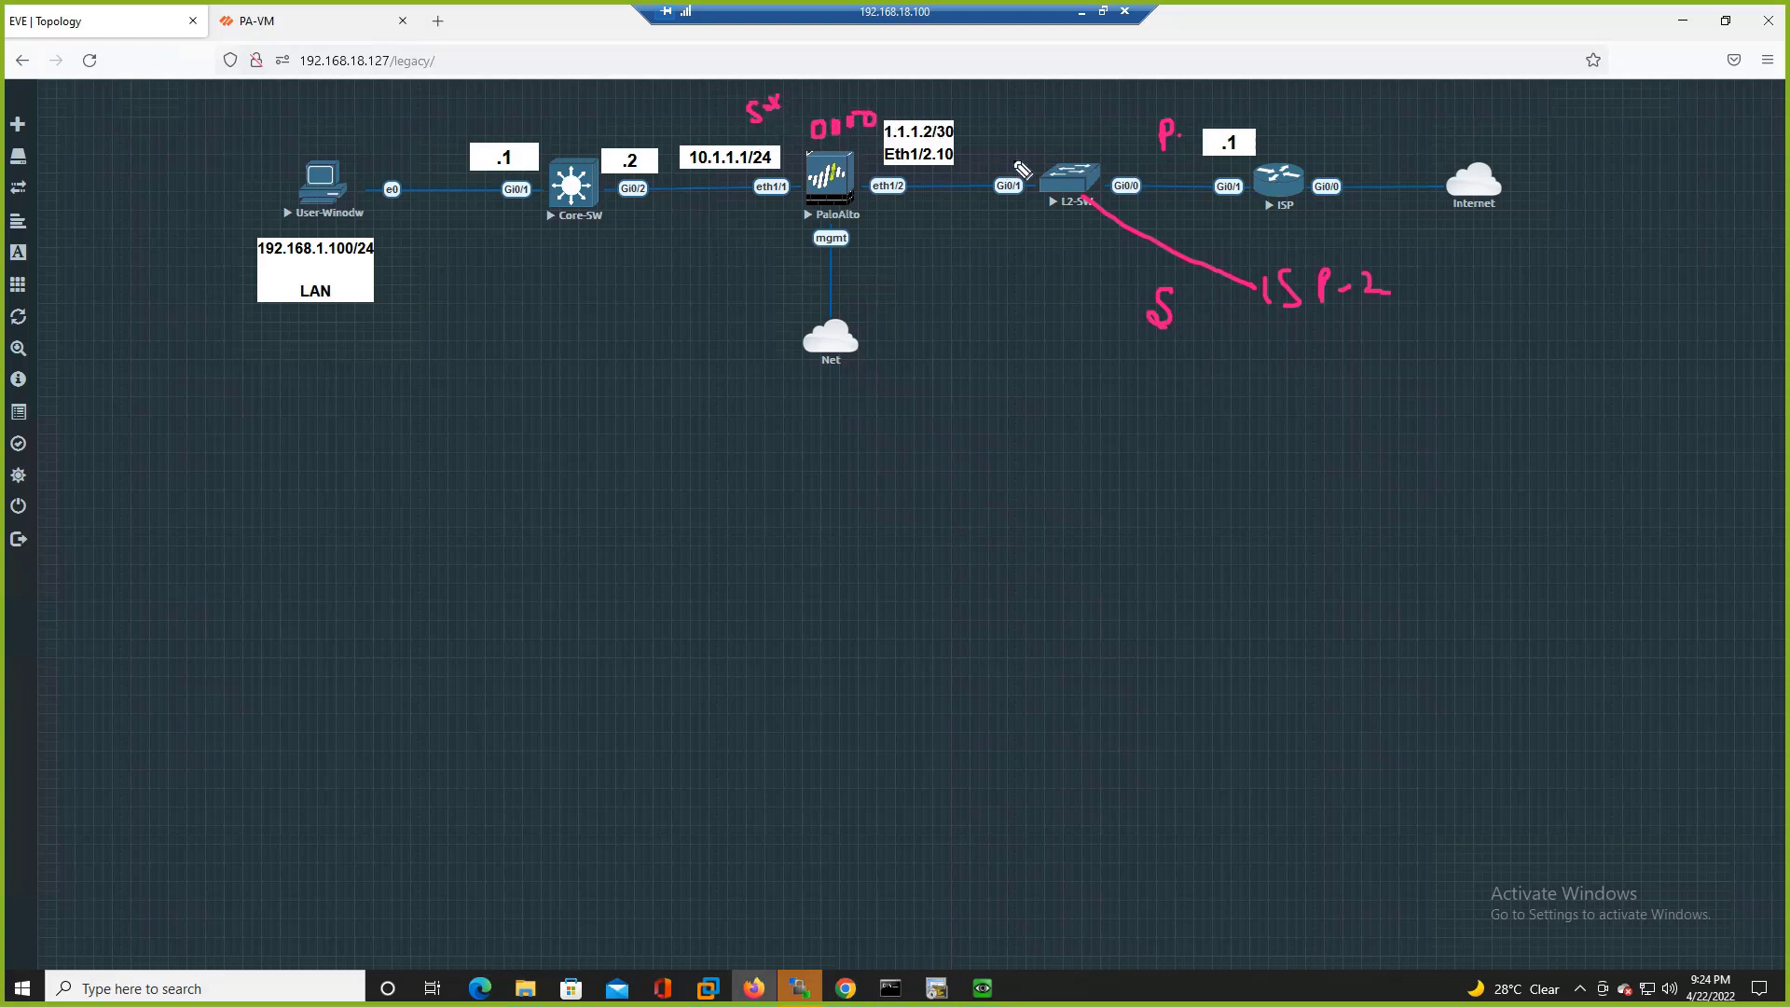
pyautogui.moveTo(881, 101)
pyautogui.mouseDown()
pyautogui.moveTo(878, 144)
pyautogui.moveTo(900, 114)
pyautogui.moveTo(906, 137)
pyautogui.mouseUp()
pyautogui.moveTo(1214, 170)
pyautogui.mouseDown()
pyautogui.moveTo(1249, 199)
pyautogui.moveTo(1222, 200)
pyautogui.mouseUp()
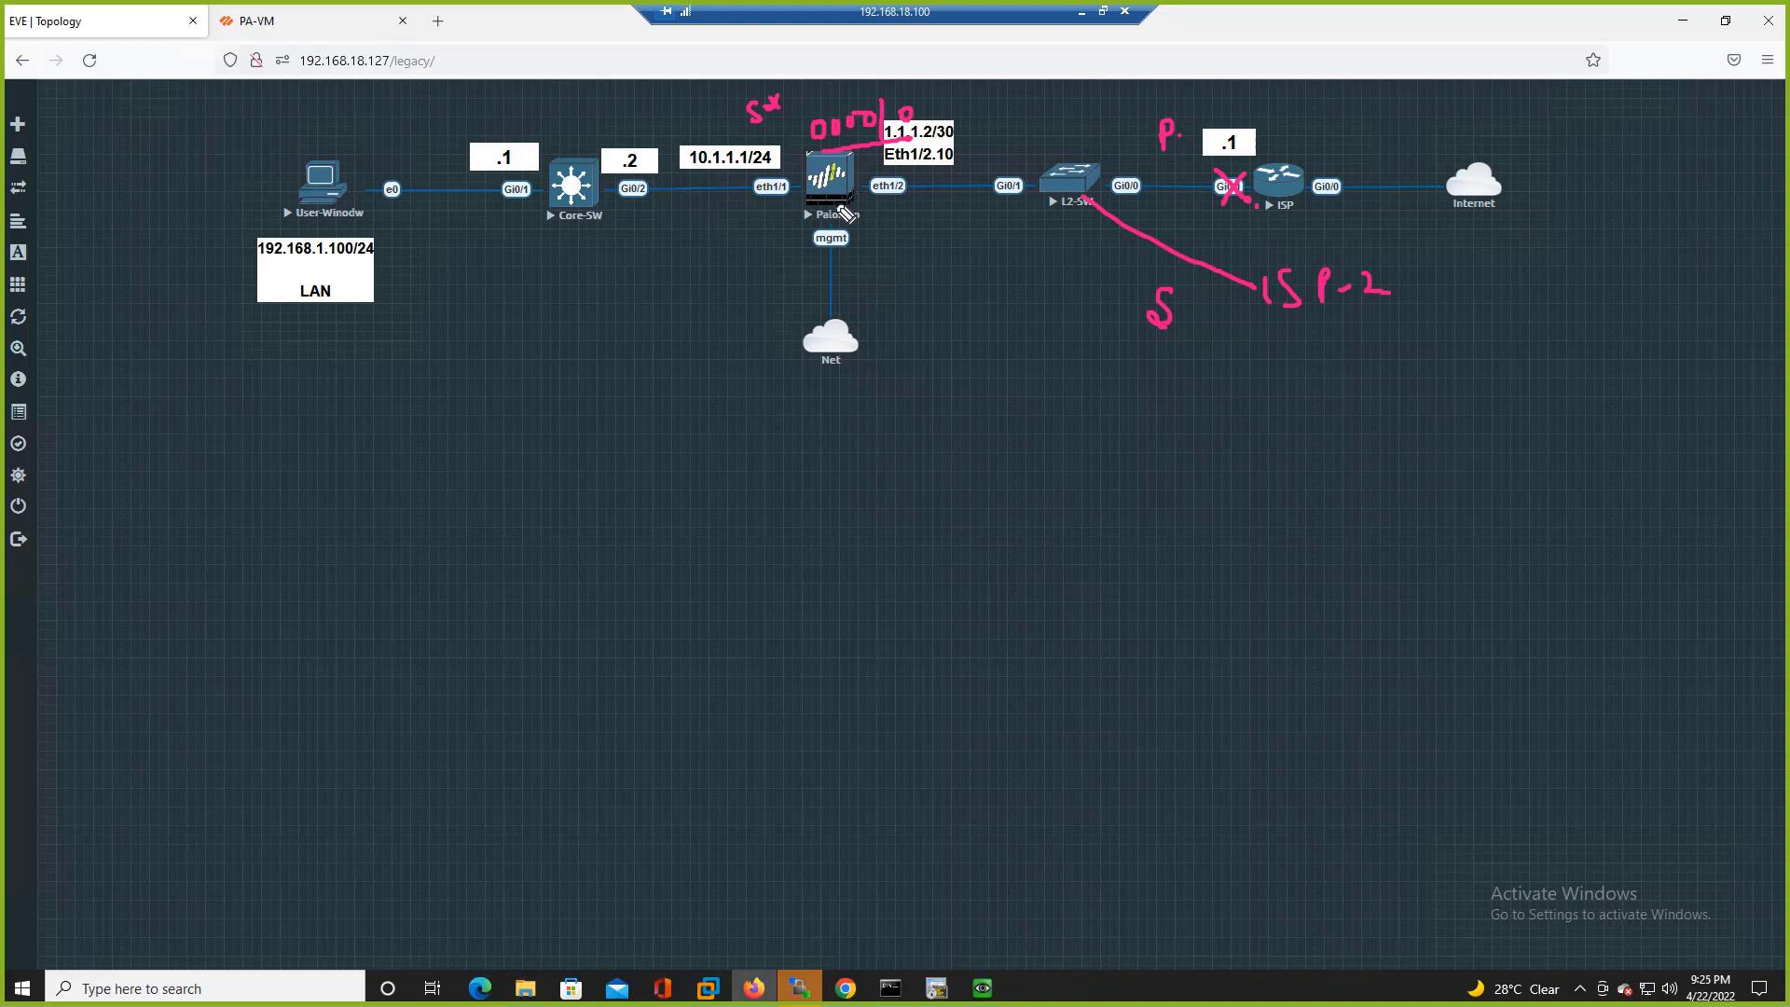
pyautogui.moveTo(873, 161)
pyautogui.mouseDown()
pyautogui.moveTo(870, 176)
pyautogui.moveTo(1015, 149)
pyautogui.mouseUp()
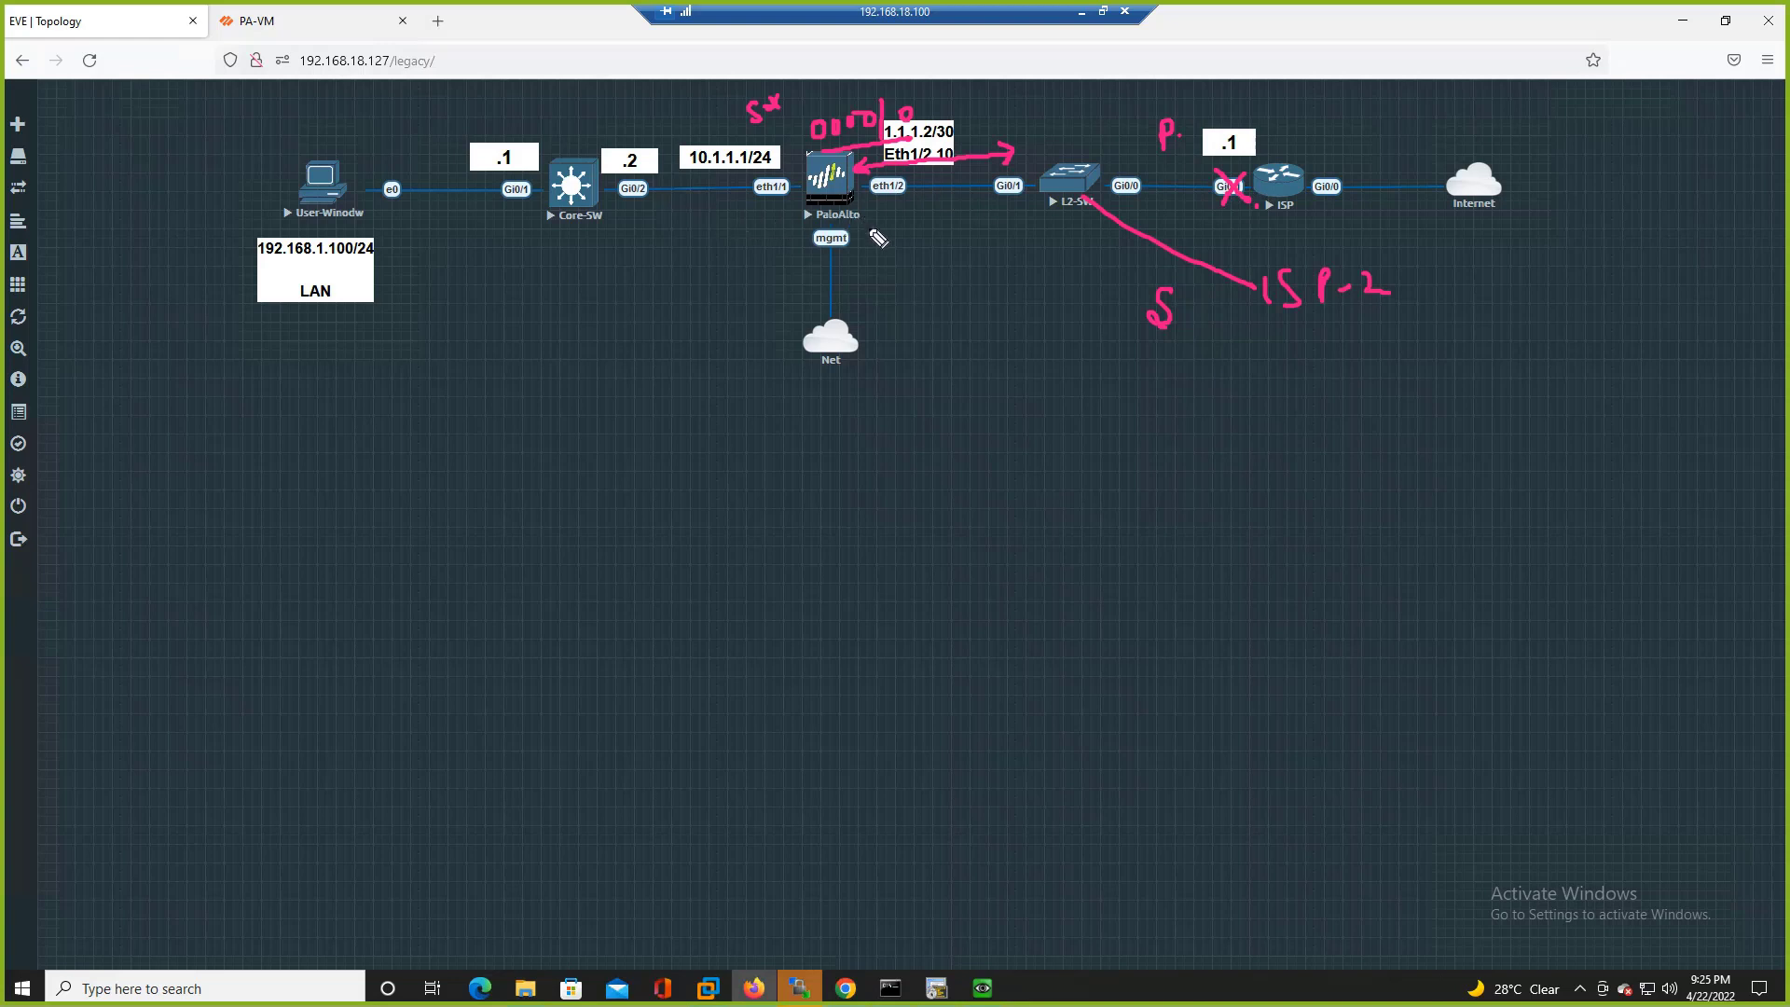
pyautogui.moveTo(865, 232)
pyautogui.mouseDown()
pyautogui.moveTo(1212, 355)
pyautogui.moveTo(1197, 371)
pyautogui.mouseUp()
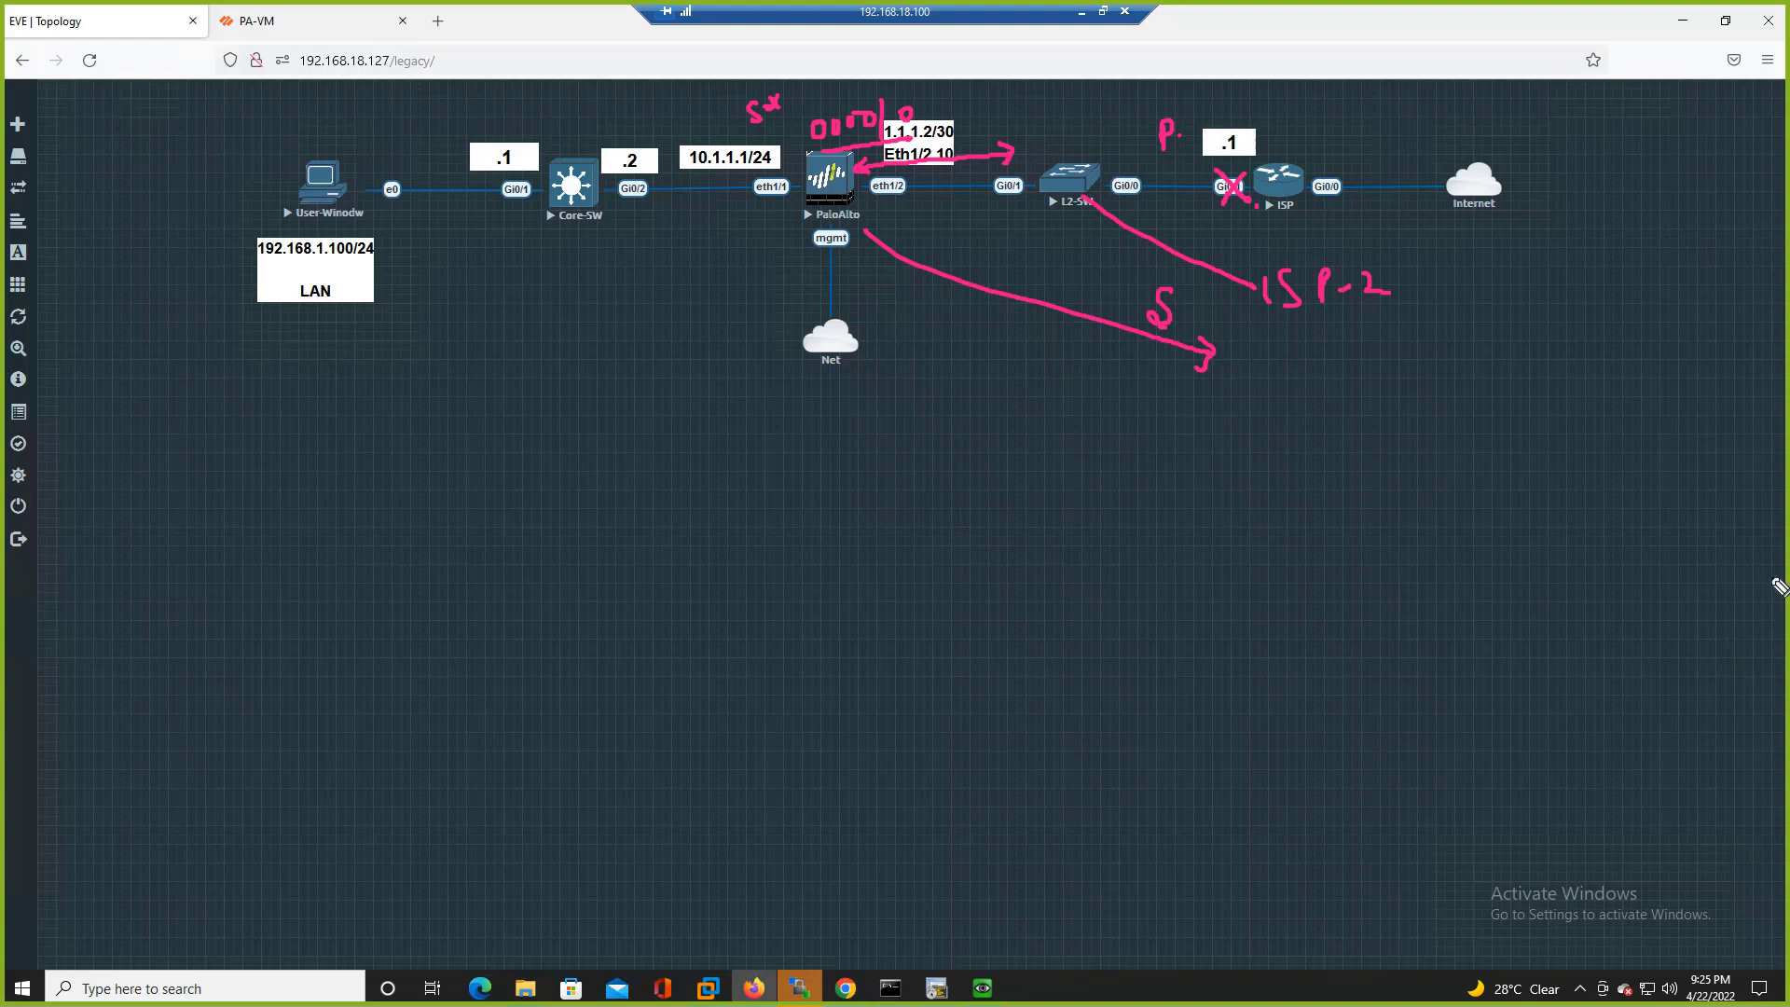
pyautogui.press('e')
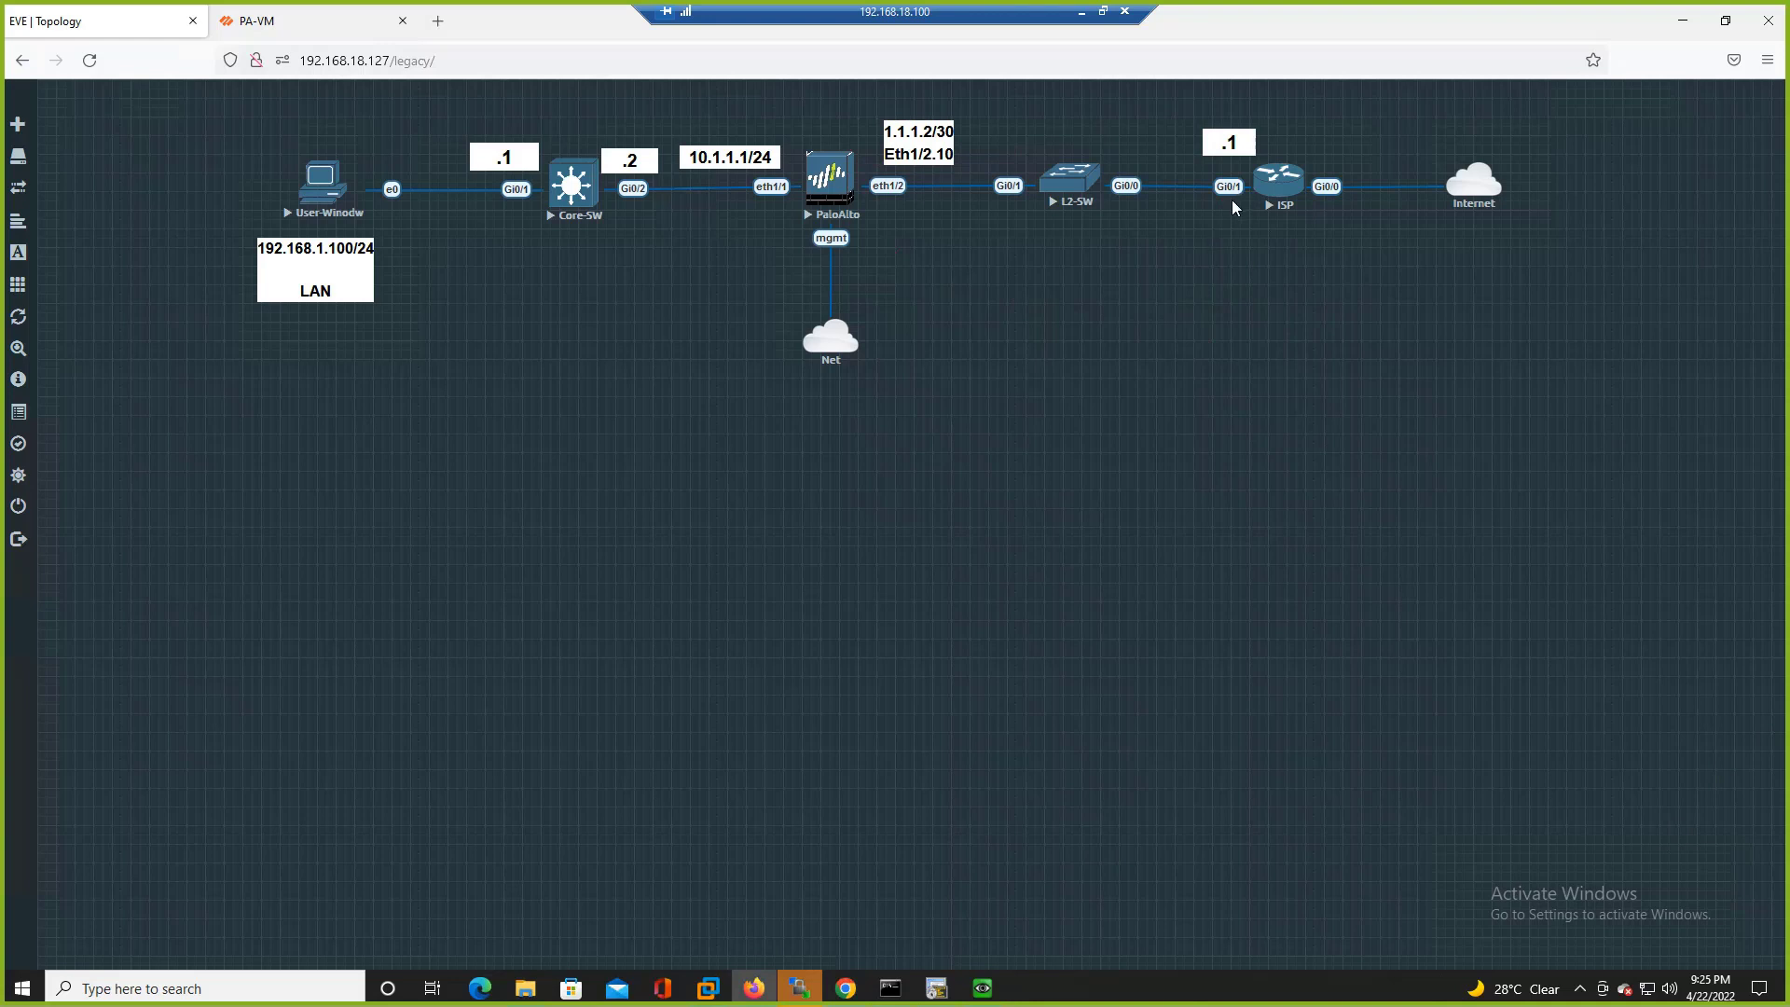
# - Switch to the ISP router's console session and enter global configuration mode
pyautogui.click(943, 994)
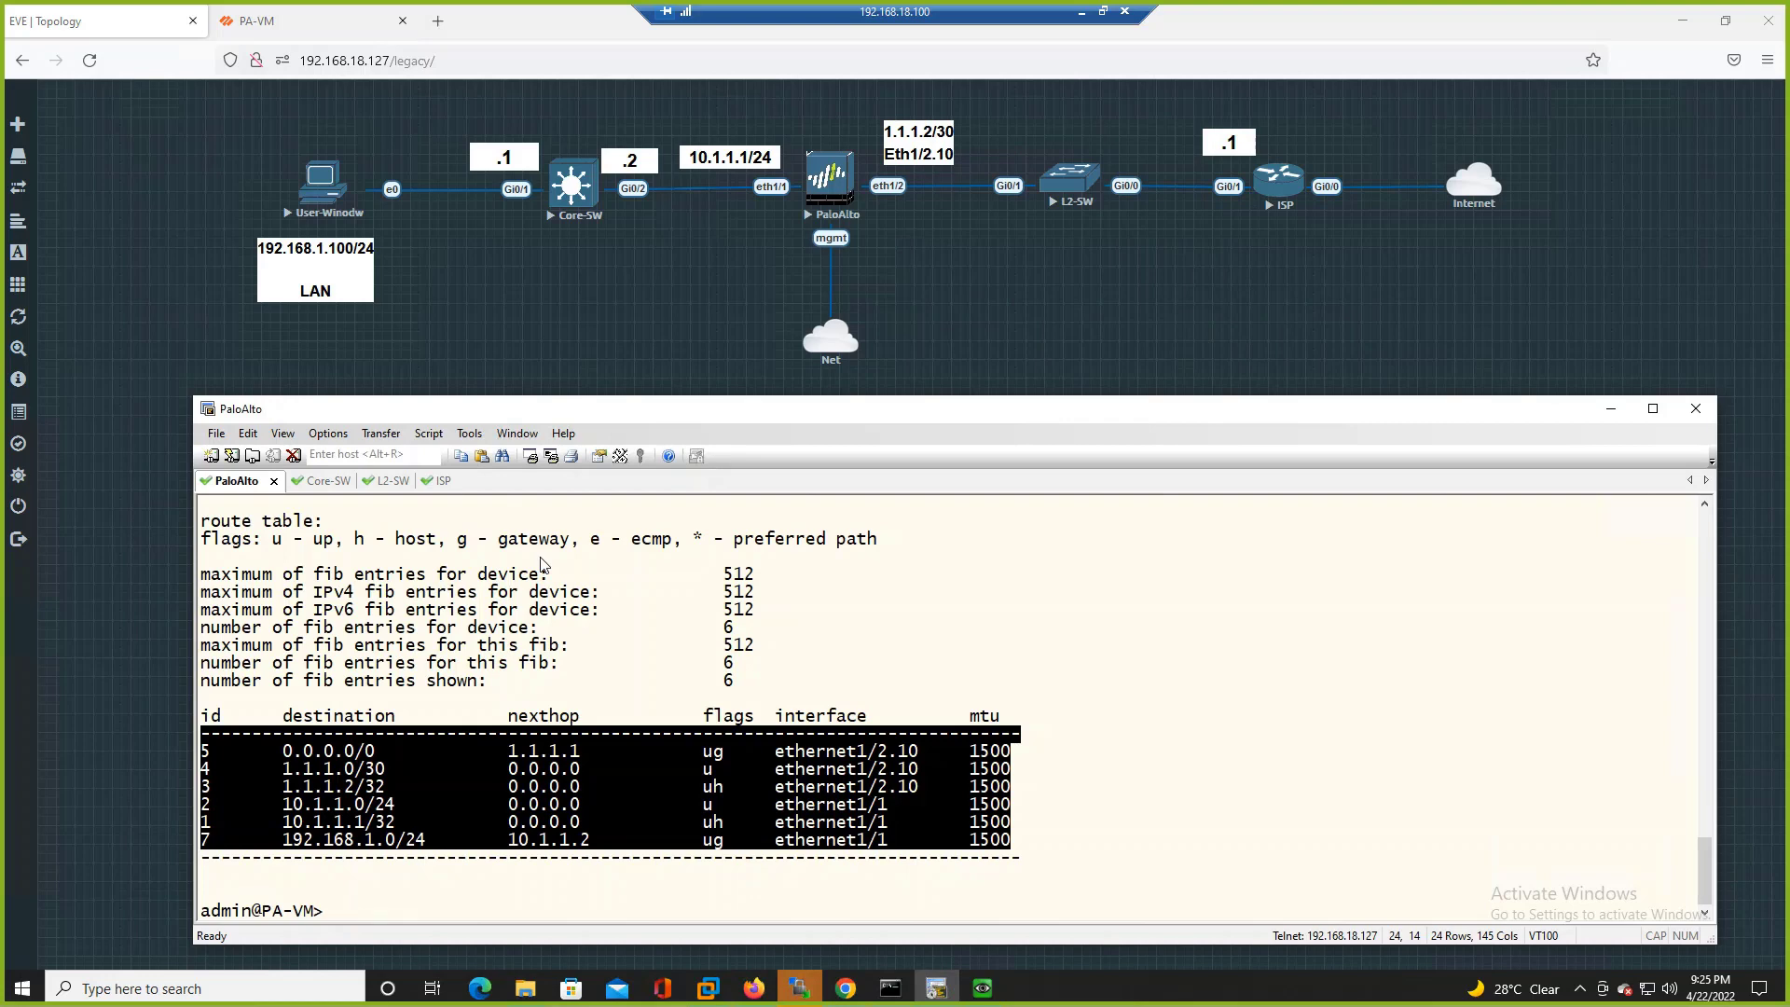
pyautogui.click(436, 481)
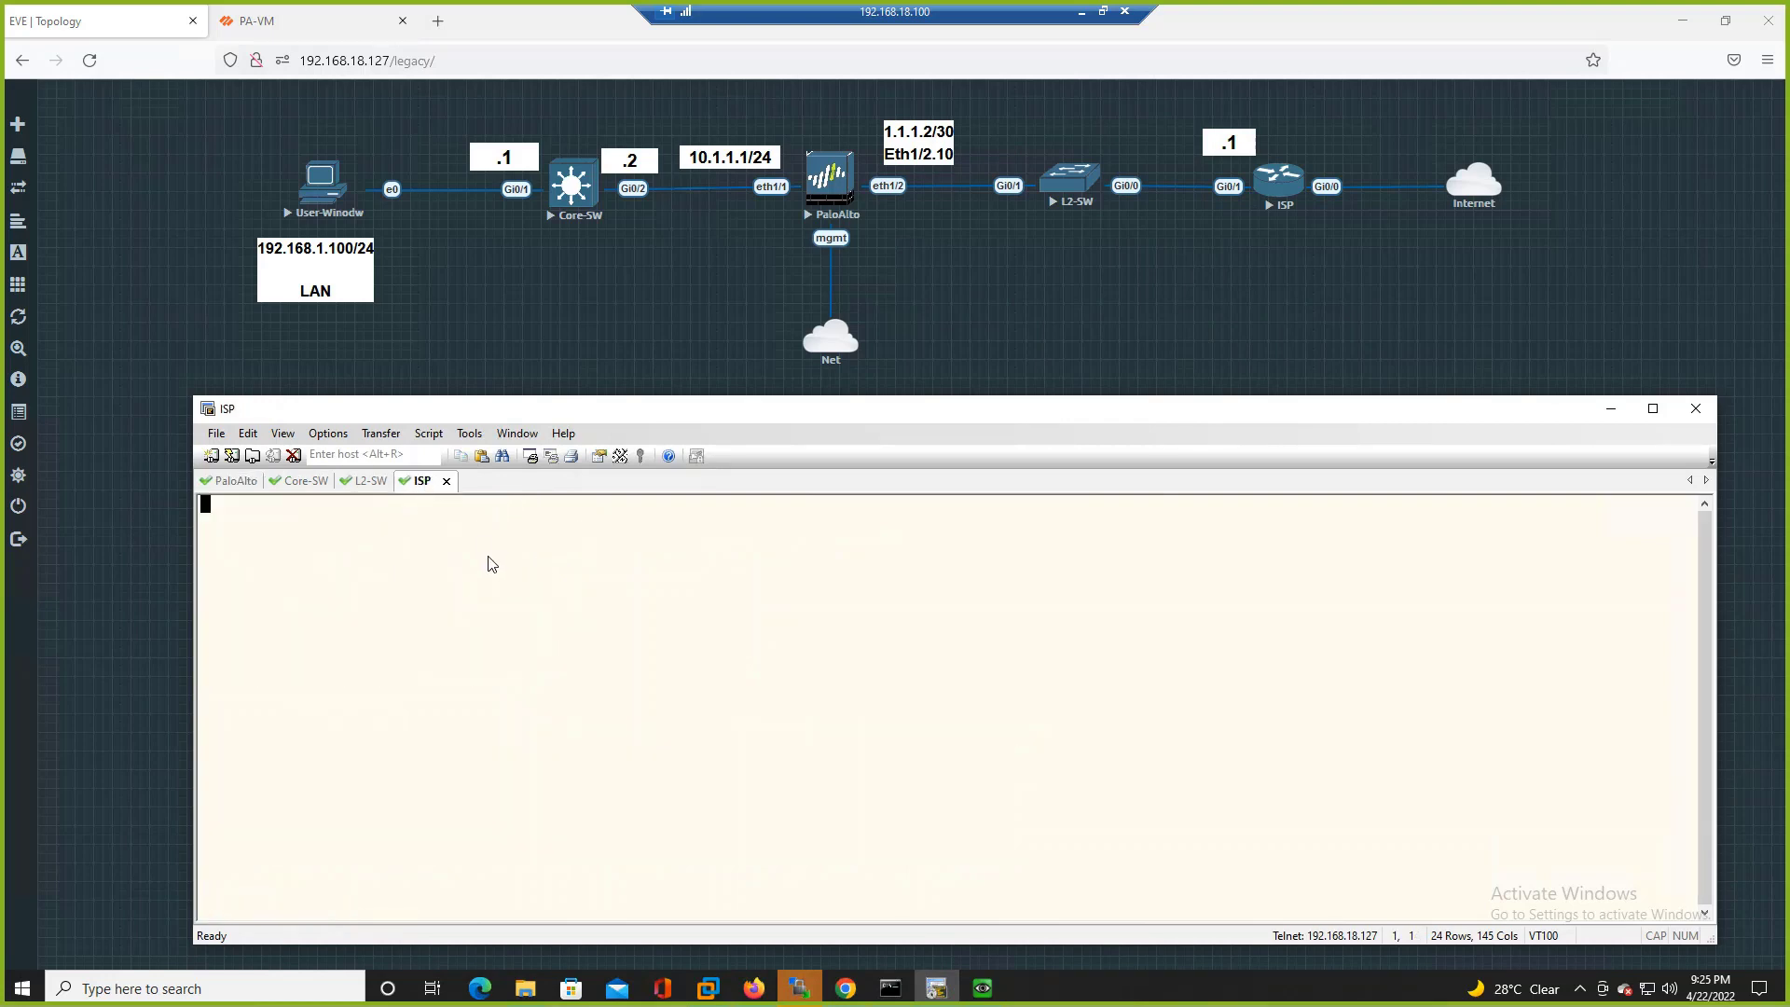
pyautogui.press('Return')
pyautogui.press('Return')
pyautogui.press('Return')
pyautogui.press('Return')
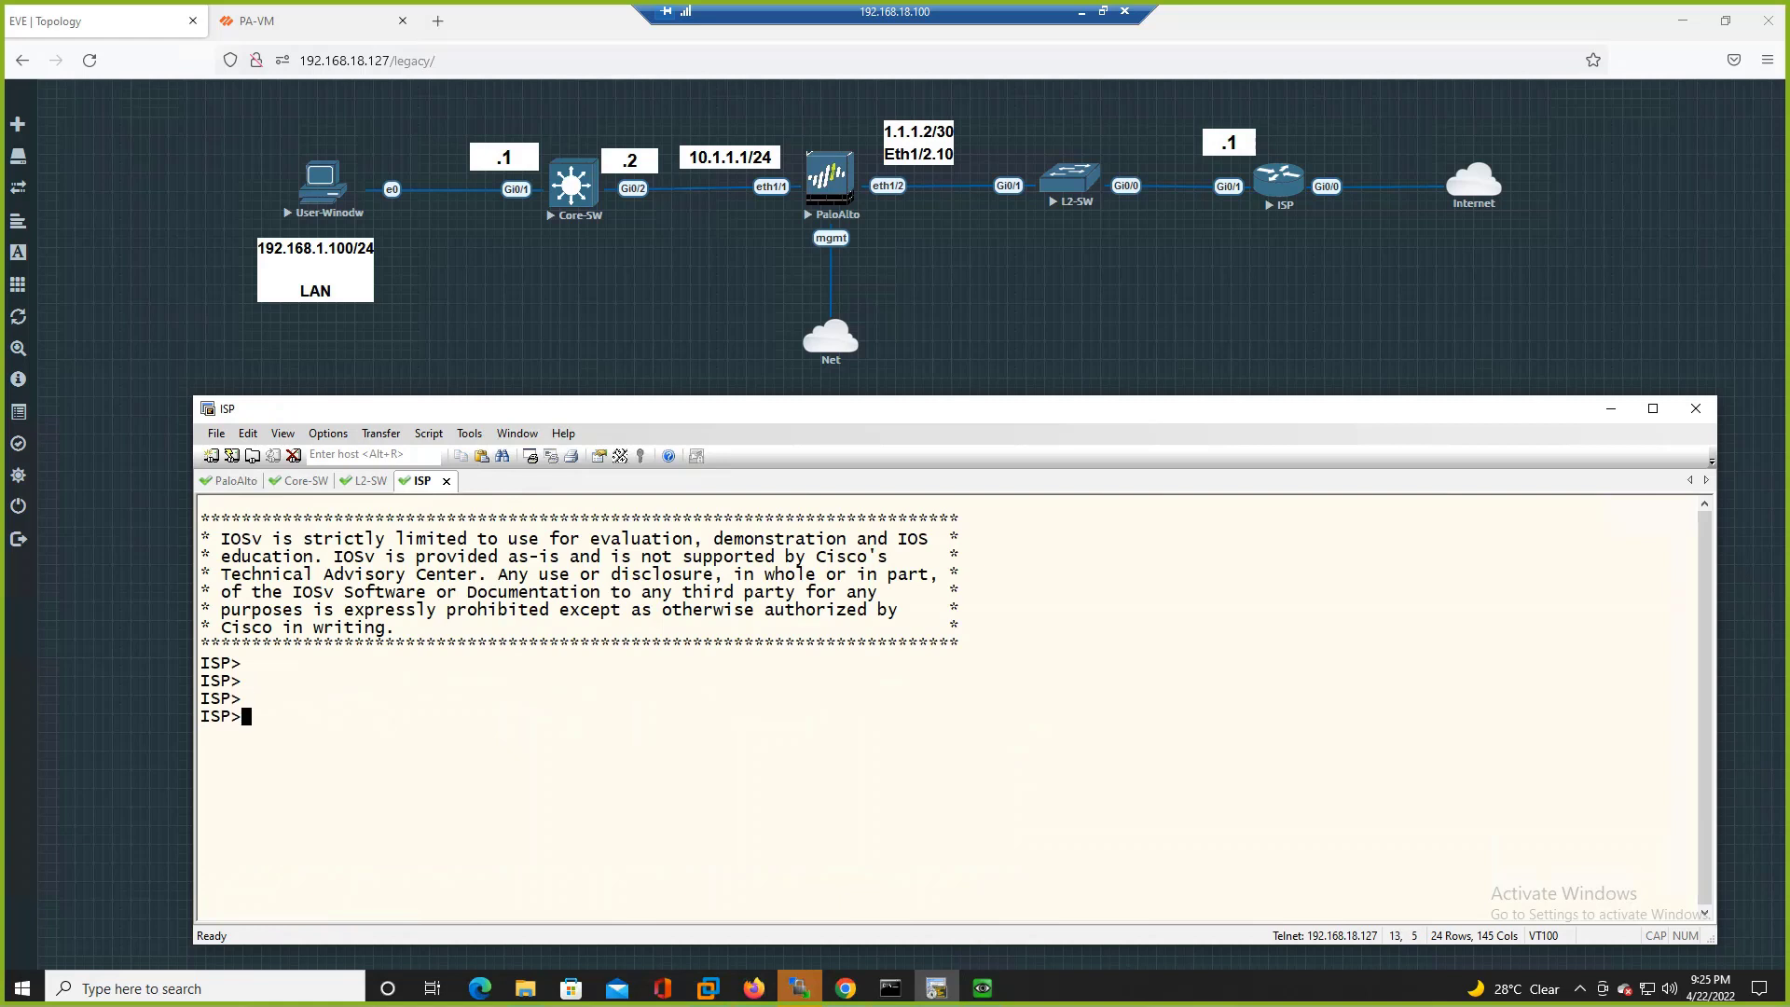
pyautogui.write('en')
pyautogui.press('Tab')
pyautogui.press('Return')
pyautogui.write('confign')
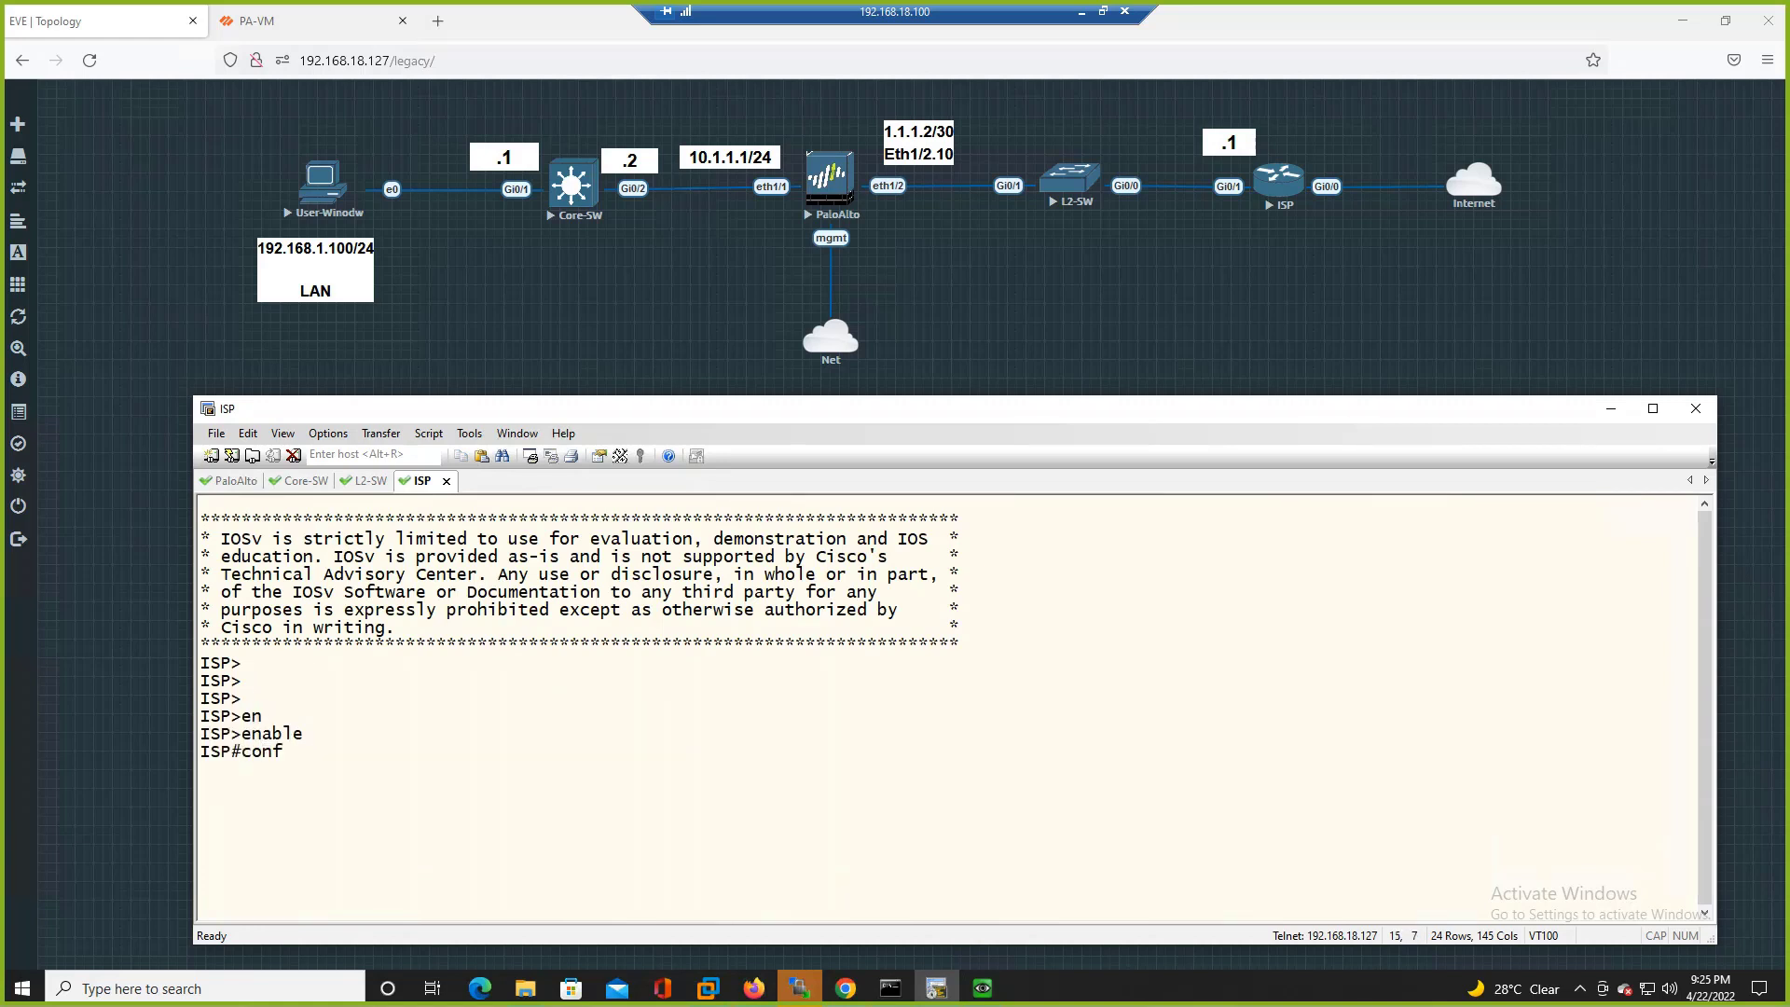
pyautogui.press('BackSpace')
pyautogui.write('t')
pyautogui.press('Return')
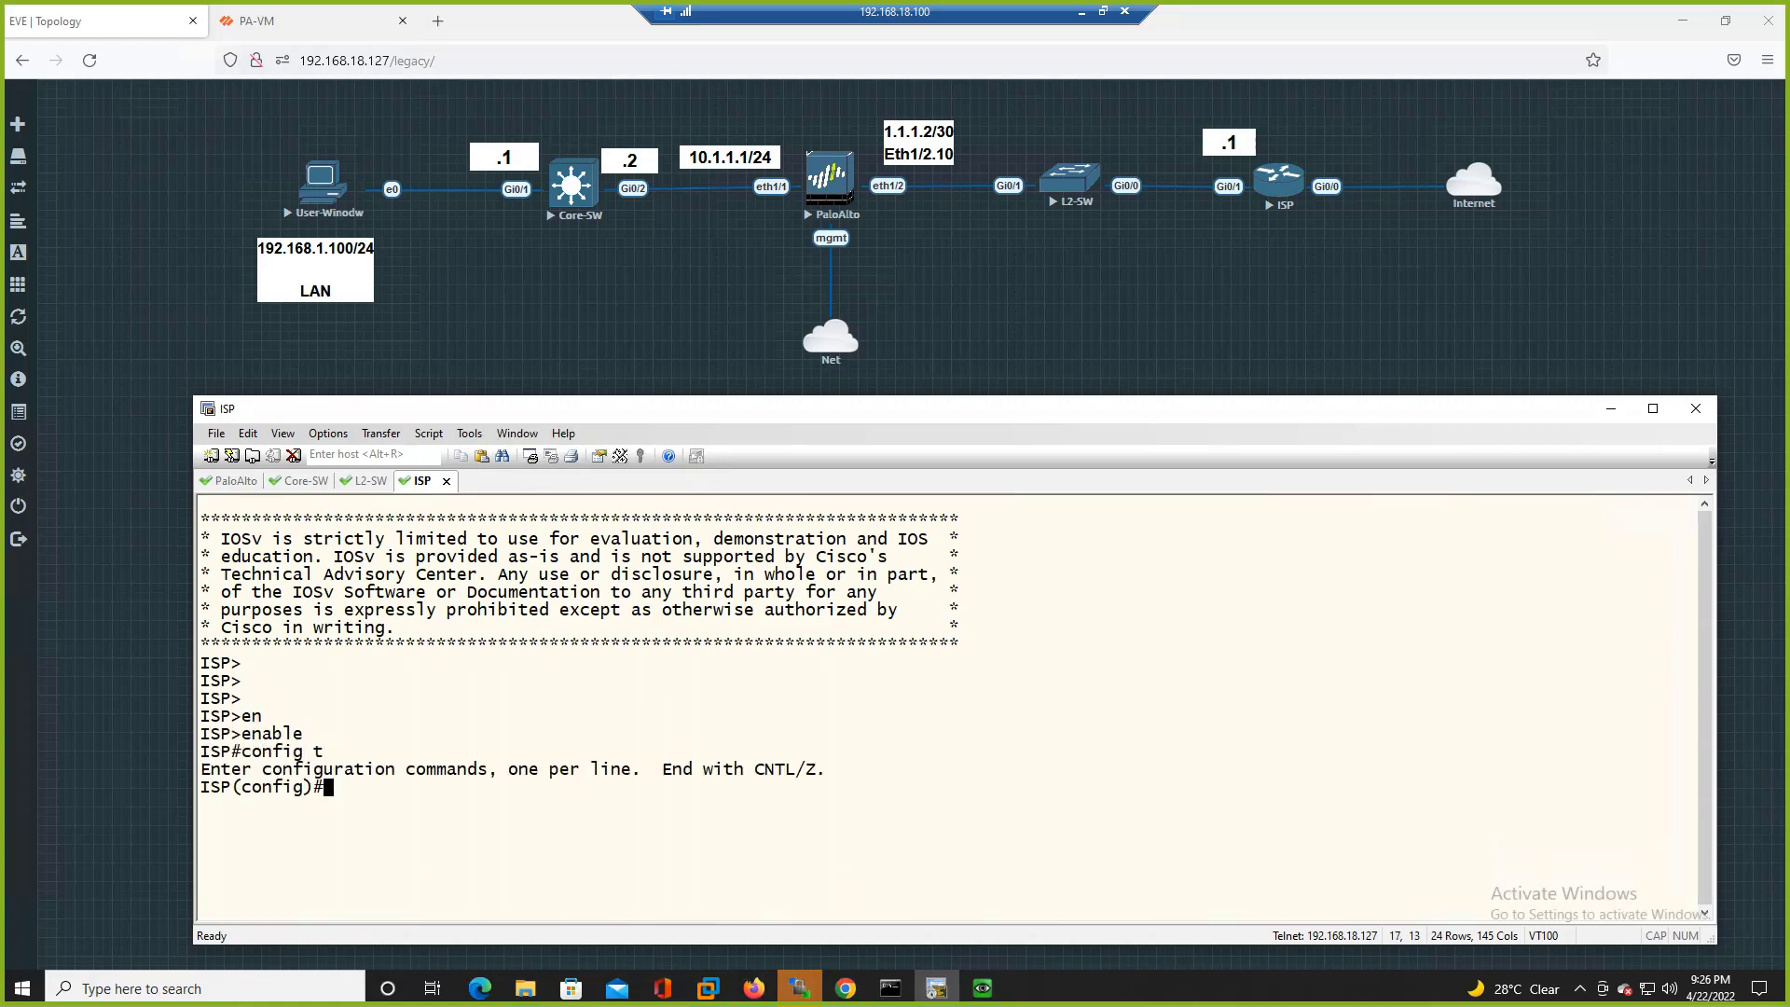
# - Shut down interface gigabitEthernet 0/1 on the ISP router
pyautogui.press('Return')
pyautogui.write('in')
pyautogui.press('Tab')
pyautogui.write('gi')
pyautogui.press('Tab')
pyautogui.write('0/1')
pyautogui.press('Return')
pyautogui.write('sh')
pyautogui.press('Tab')
pyautogui.write('utdown')
pyautogui.press('Return')
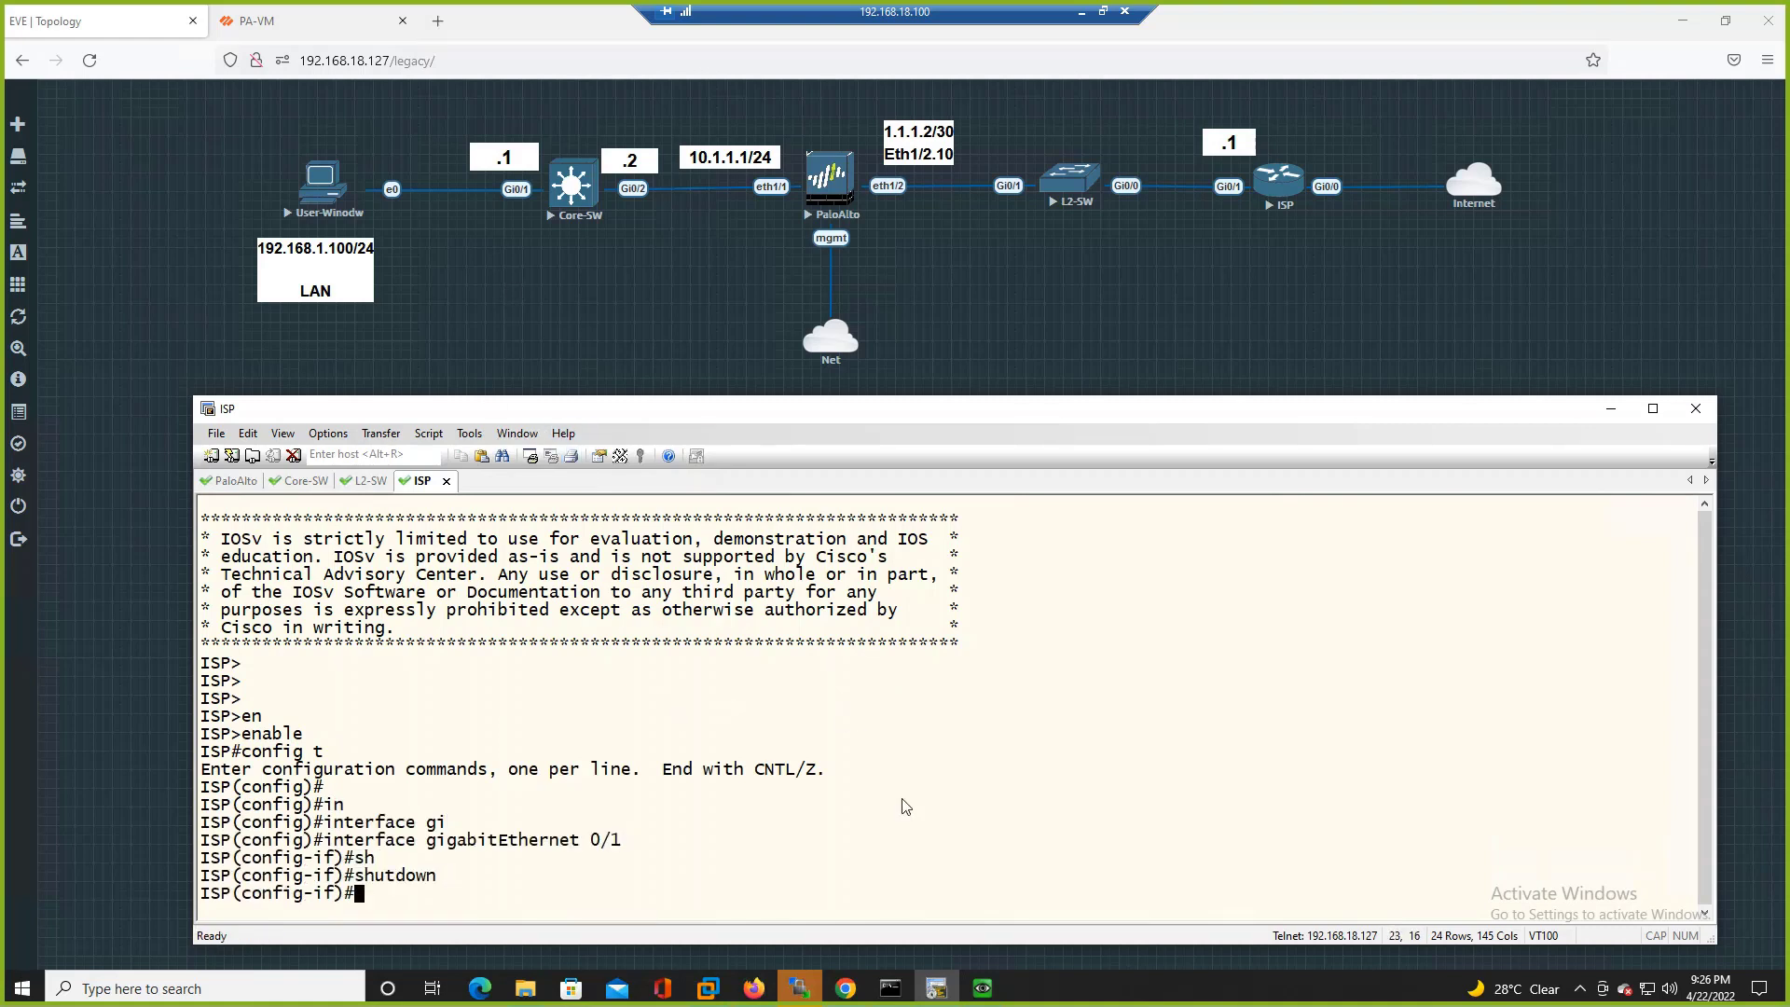
# - Run show routing route in the PaloAlto session and examine the next hop and flags of the 0.0.0.0/0 route
pyautogui.click(233, 480)
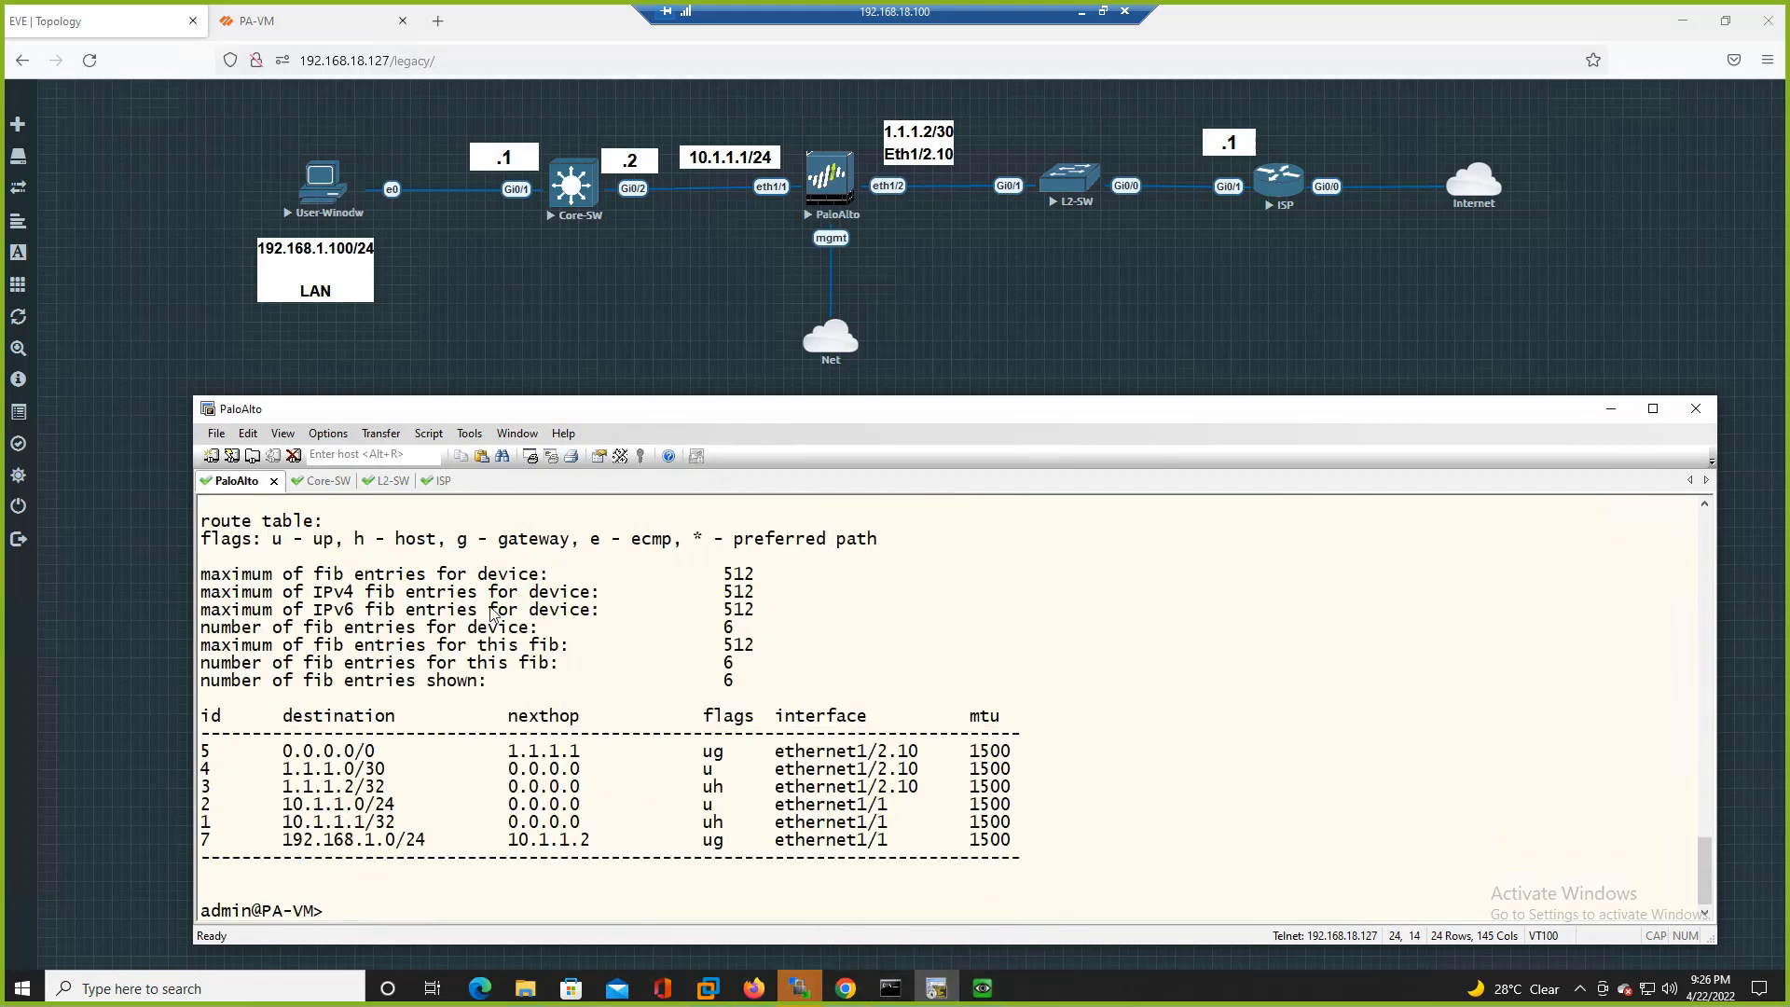
pyautogui.write('show routing route')
pyautogui.press('Return')
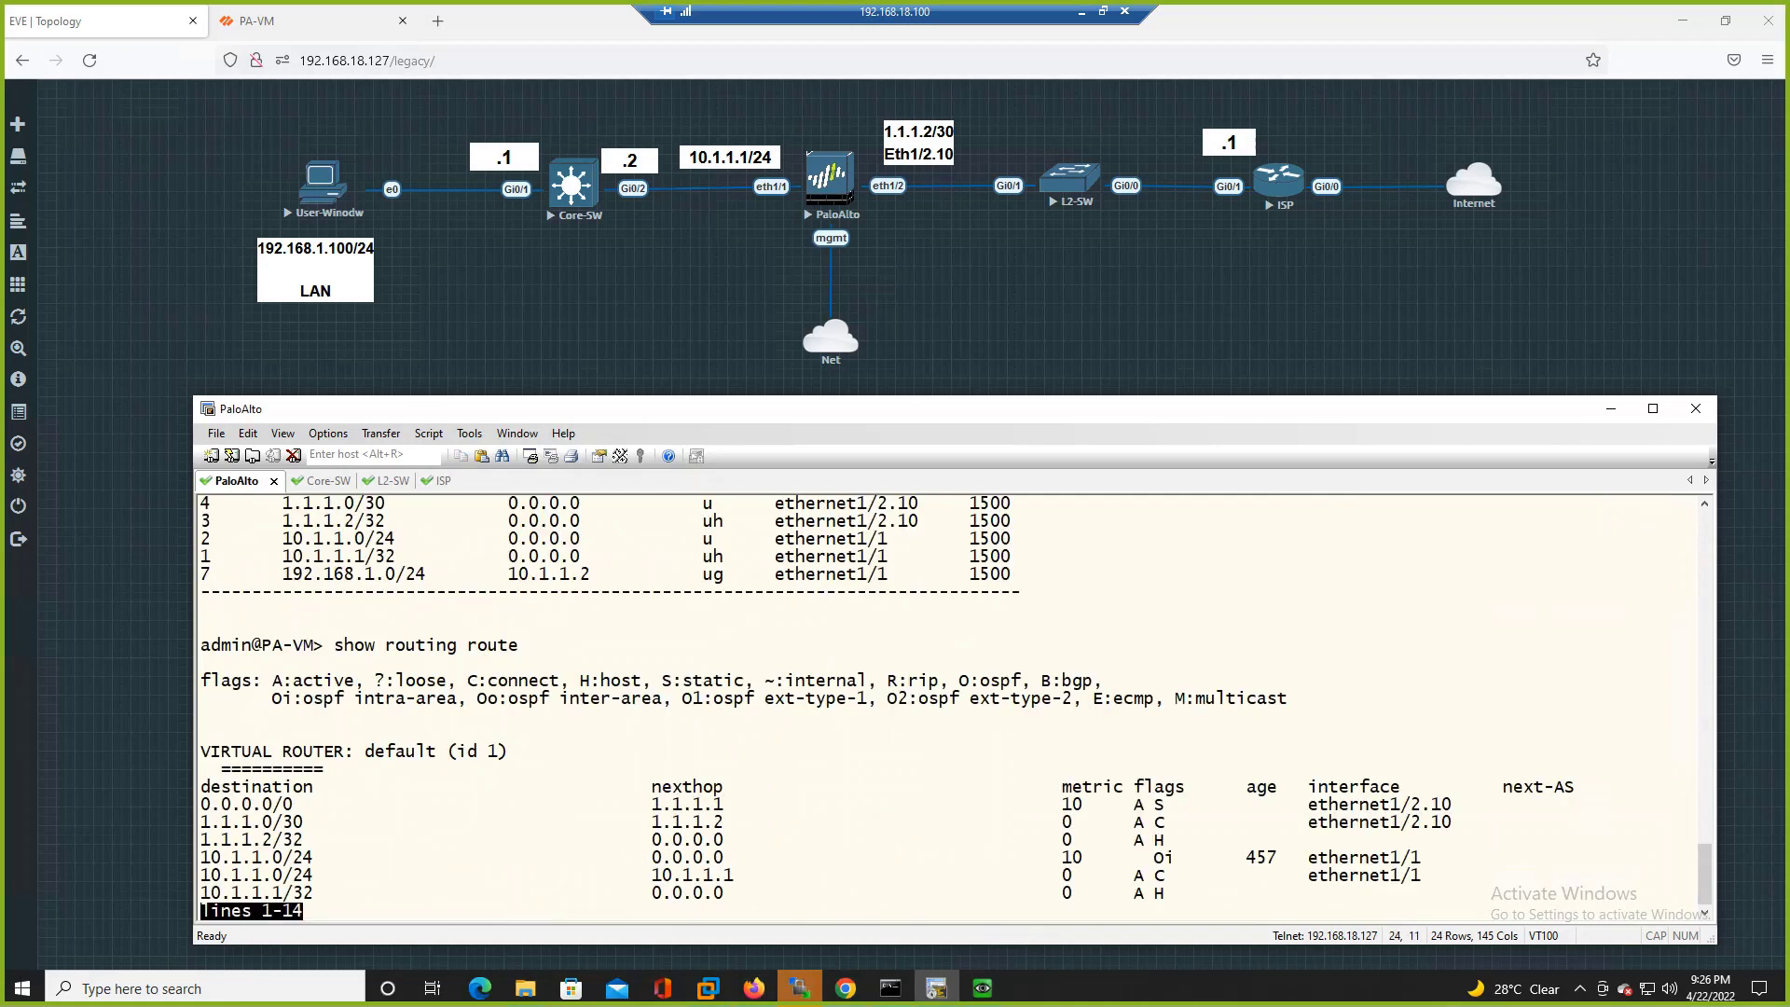
pyautogui.moveTo(201, 758); pyautogui.dragTo(289, 763)
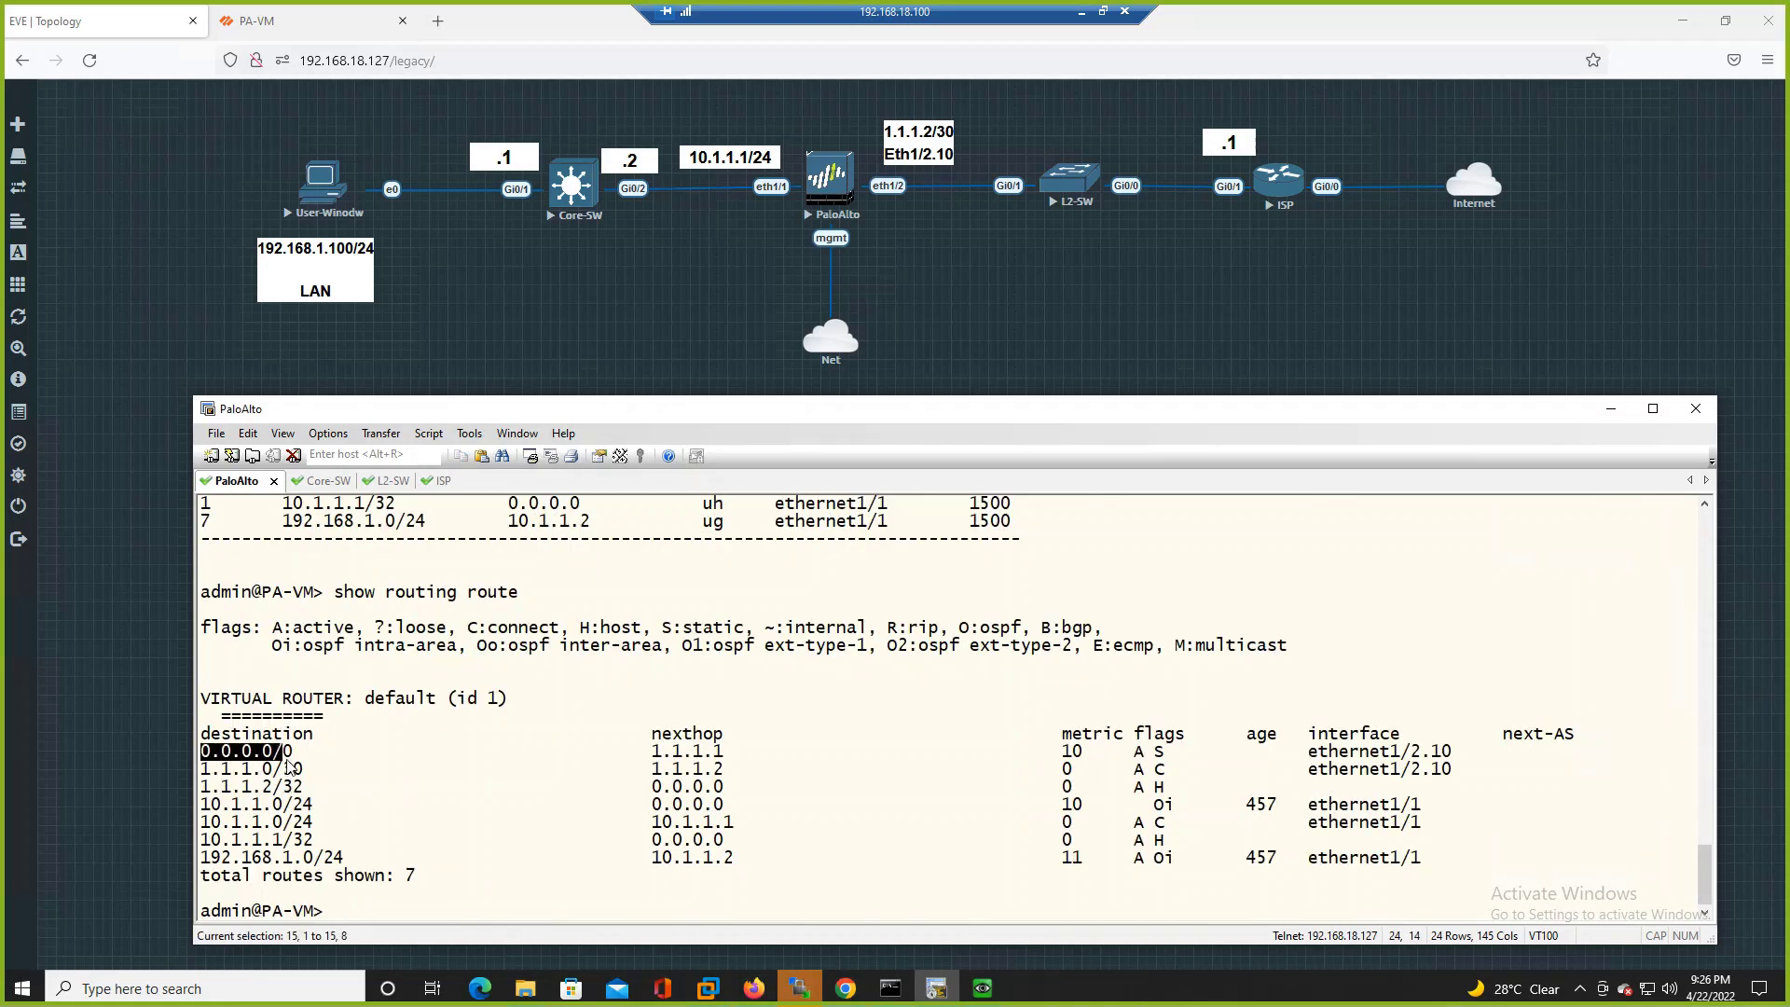
pyautogui.moveTo(643, 751); pyautogui.dragTo(759, 753)
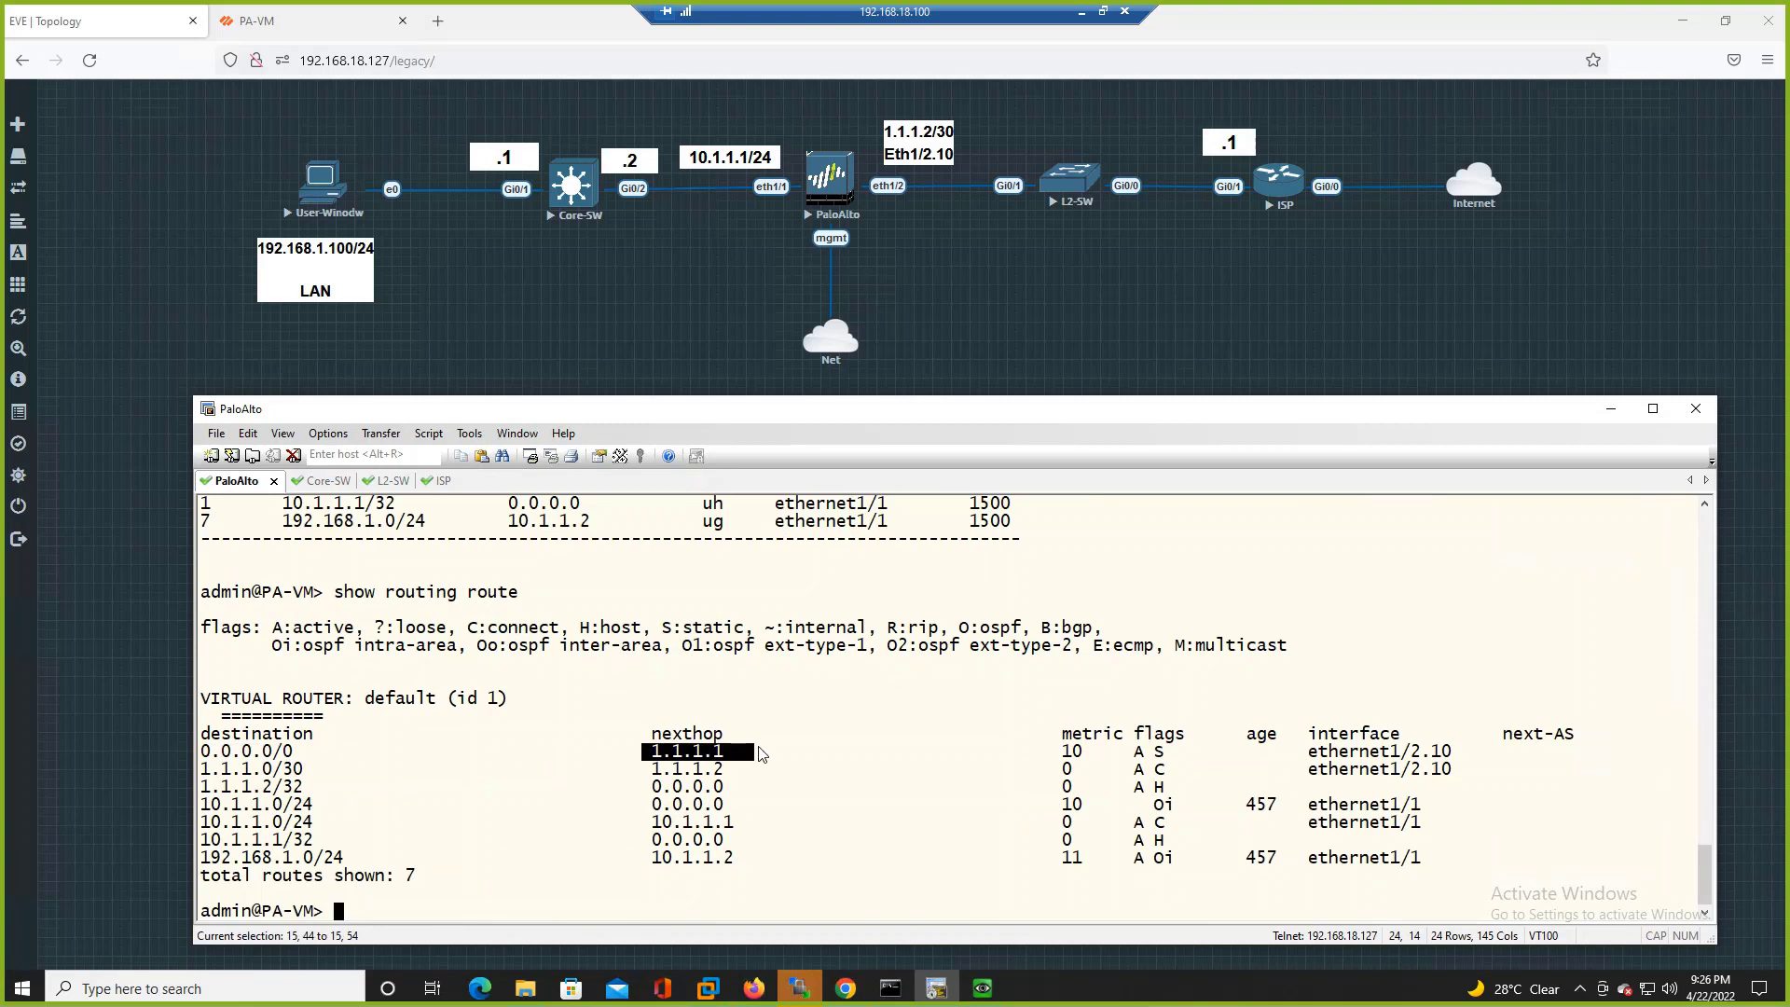
pyautogui.moveTo(1165, 752); pyautogui.dragTo(660, 758)
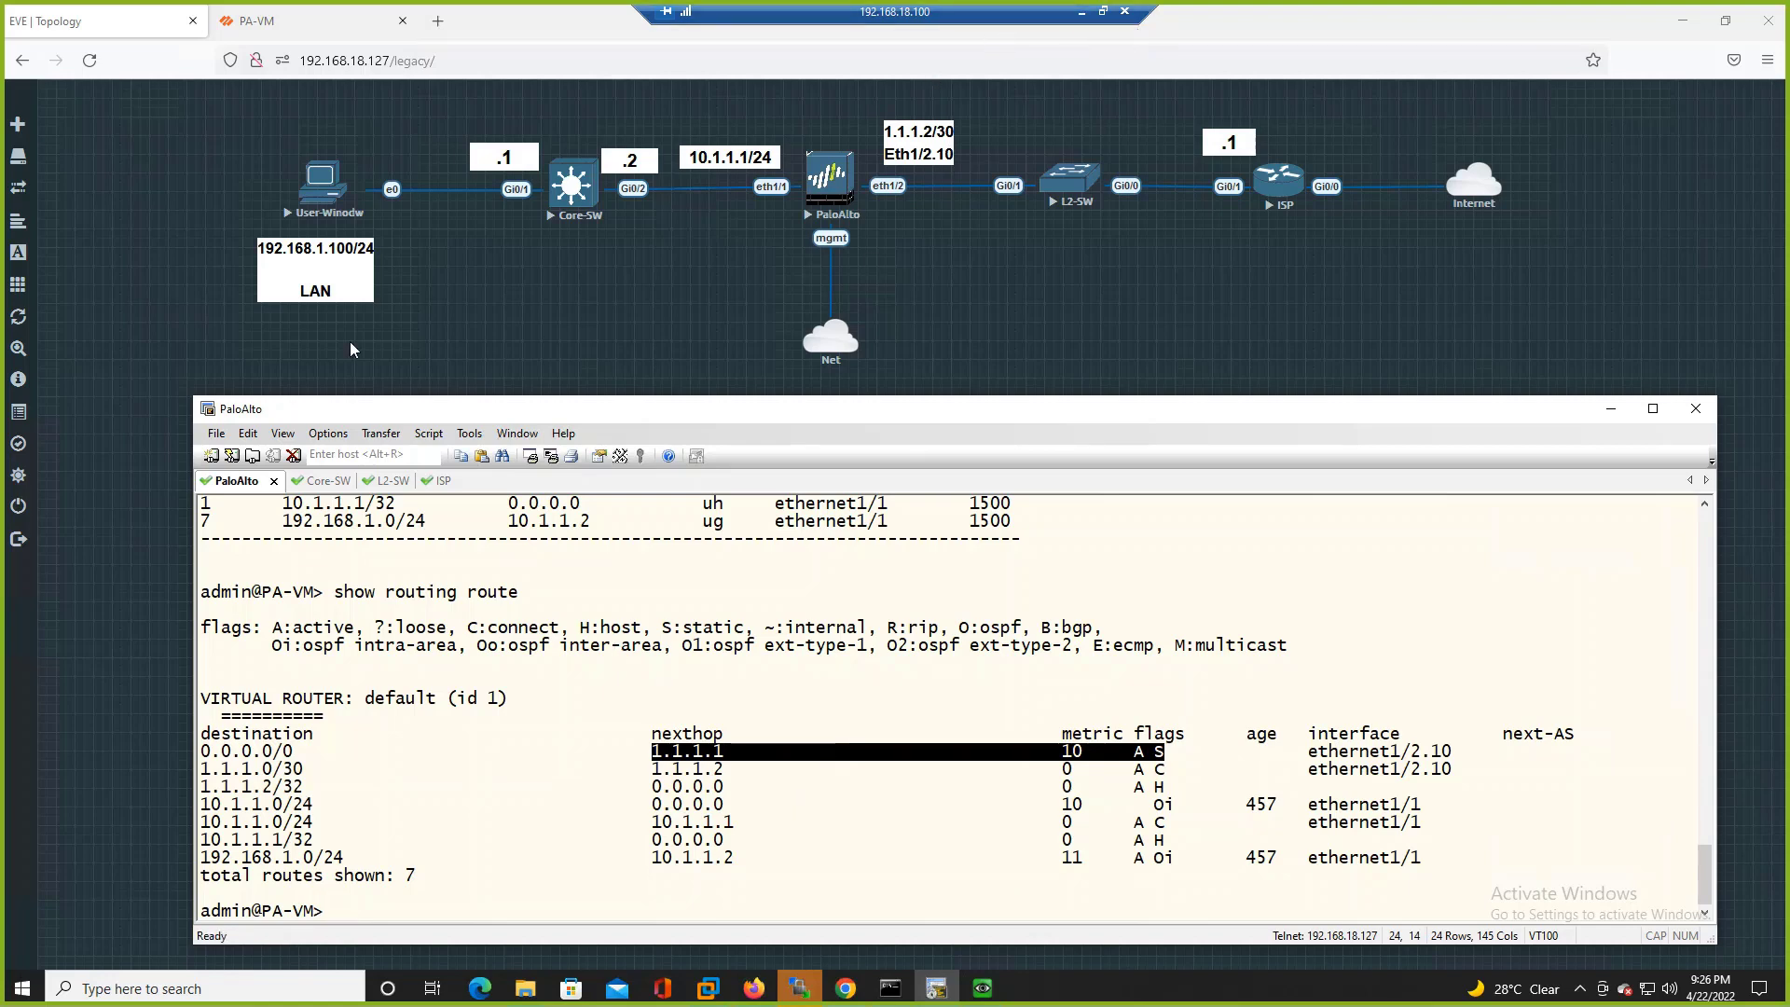
# - In the firewall's web interface, open the default virtual router's Default static route and enable Path Monitoring
pyautogui.click(277, 33)
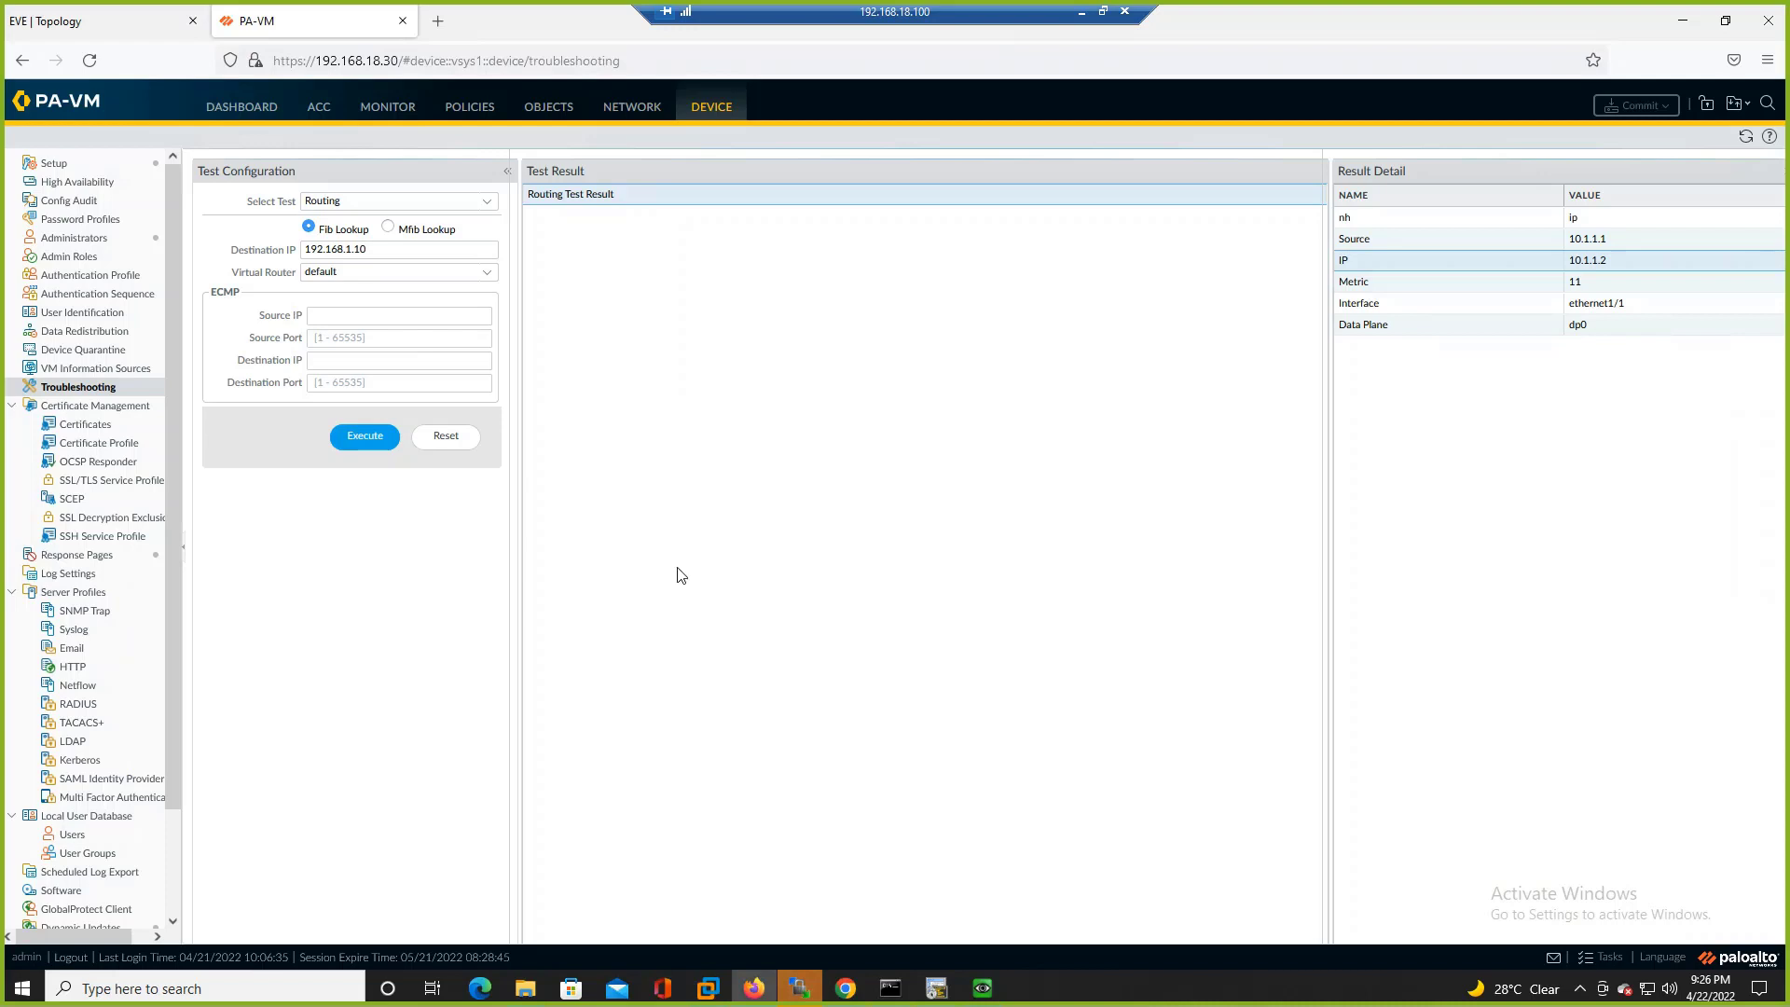
pyautogui.click(628, 110)
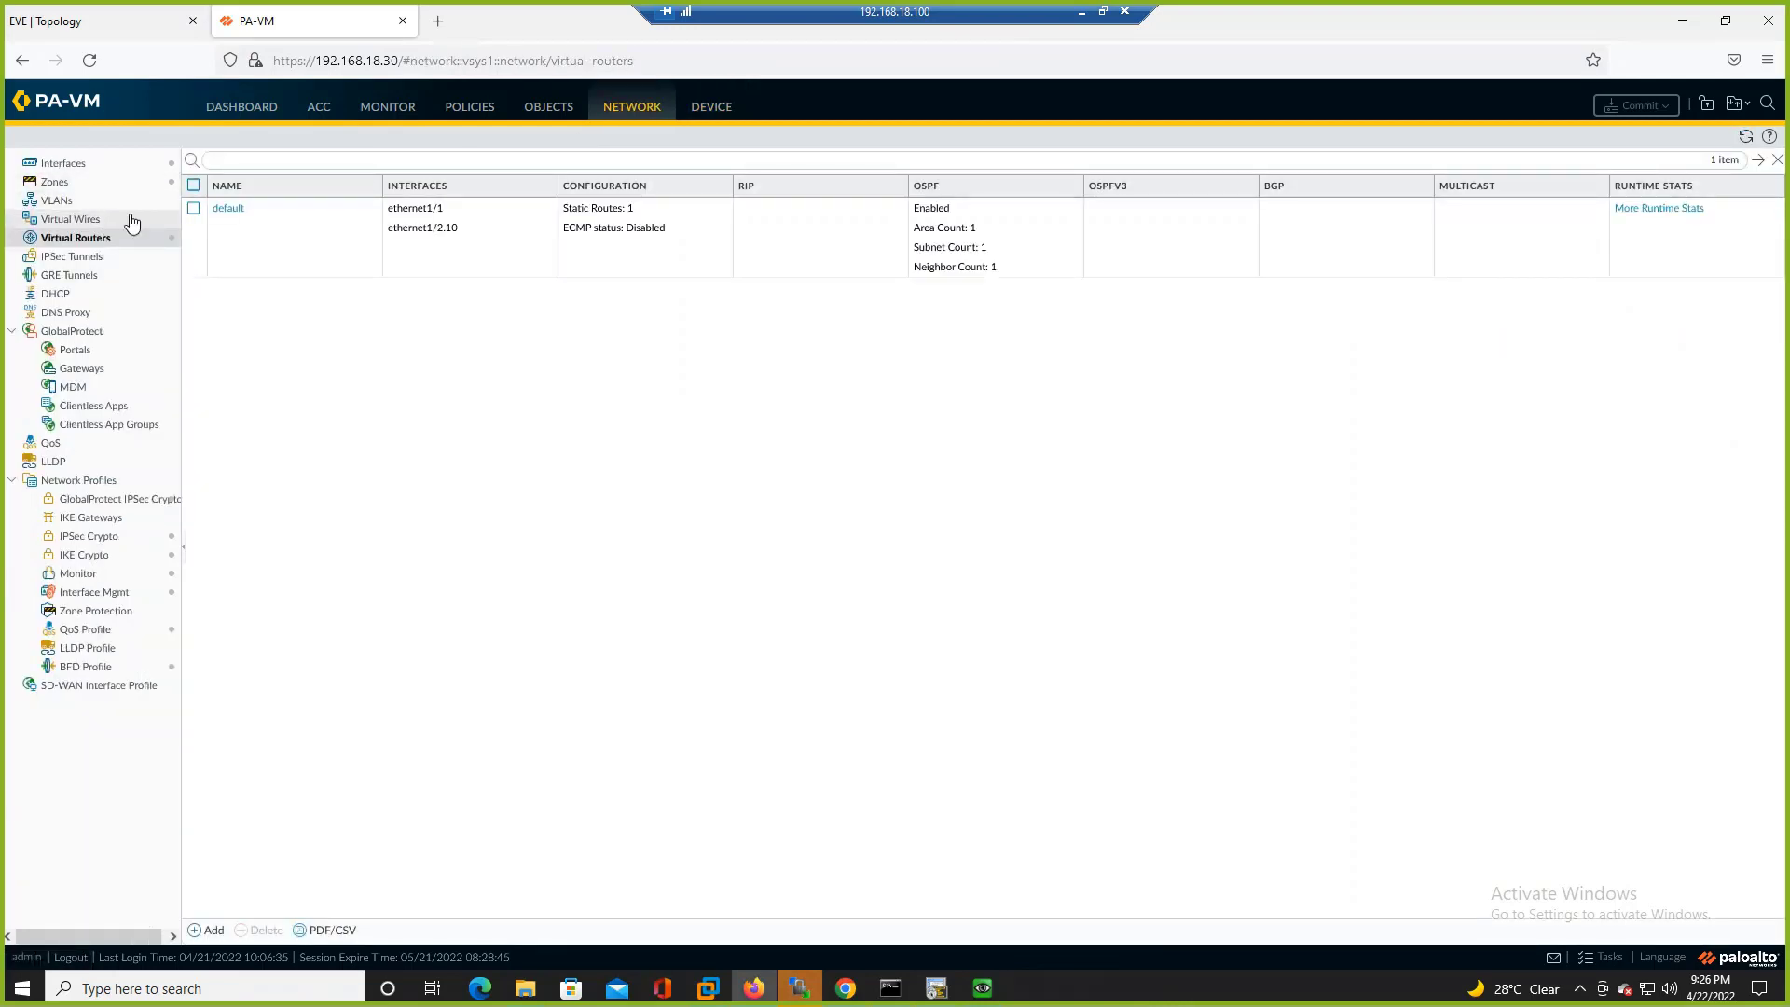
pyautogui.click(224, 207)
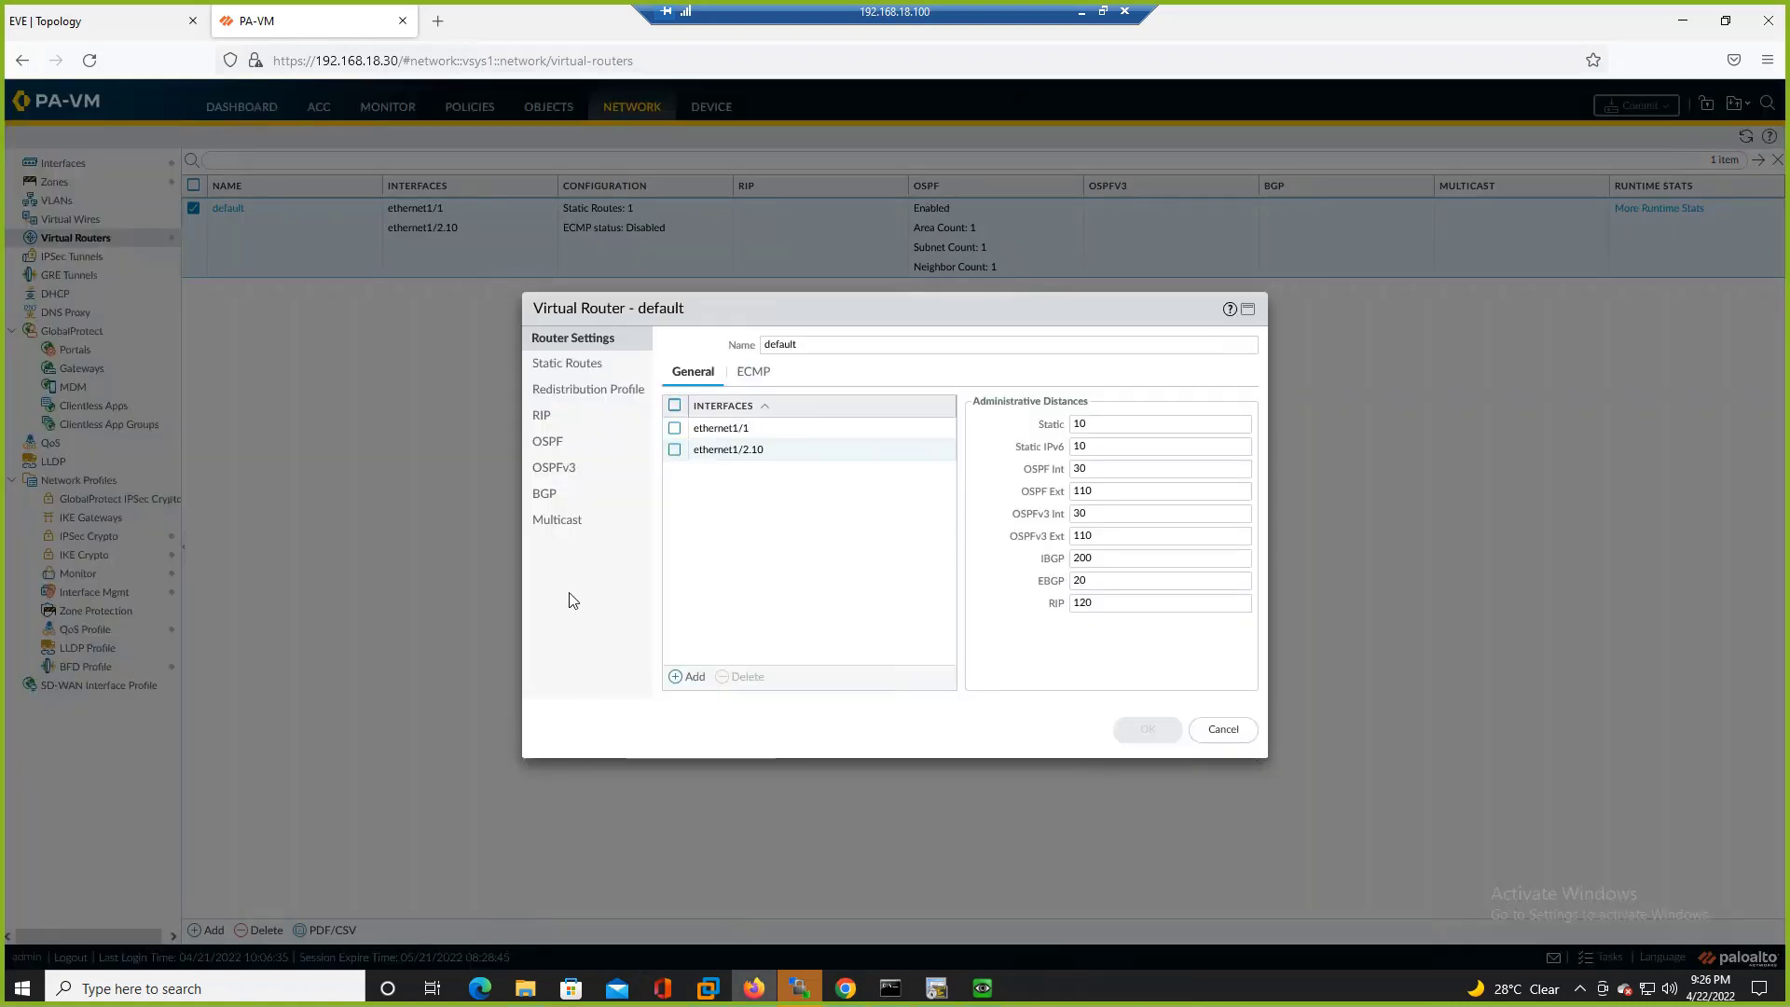
pyautogui.click(569, 363)
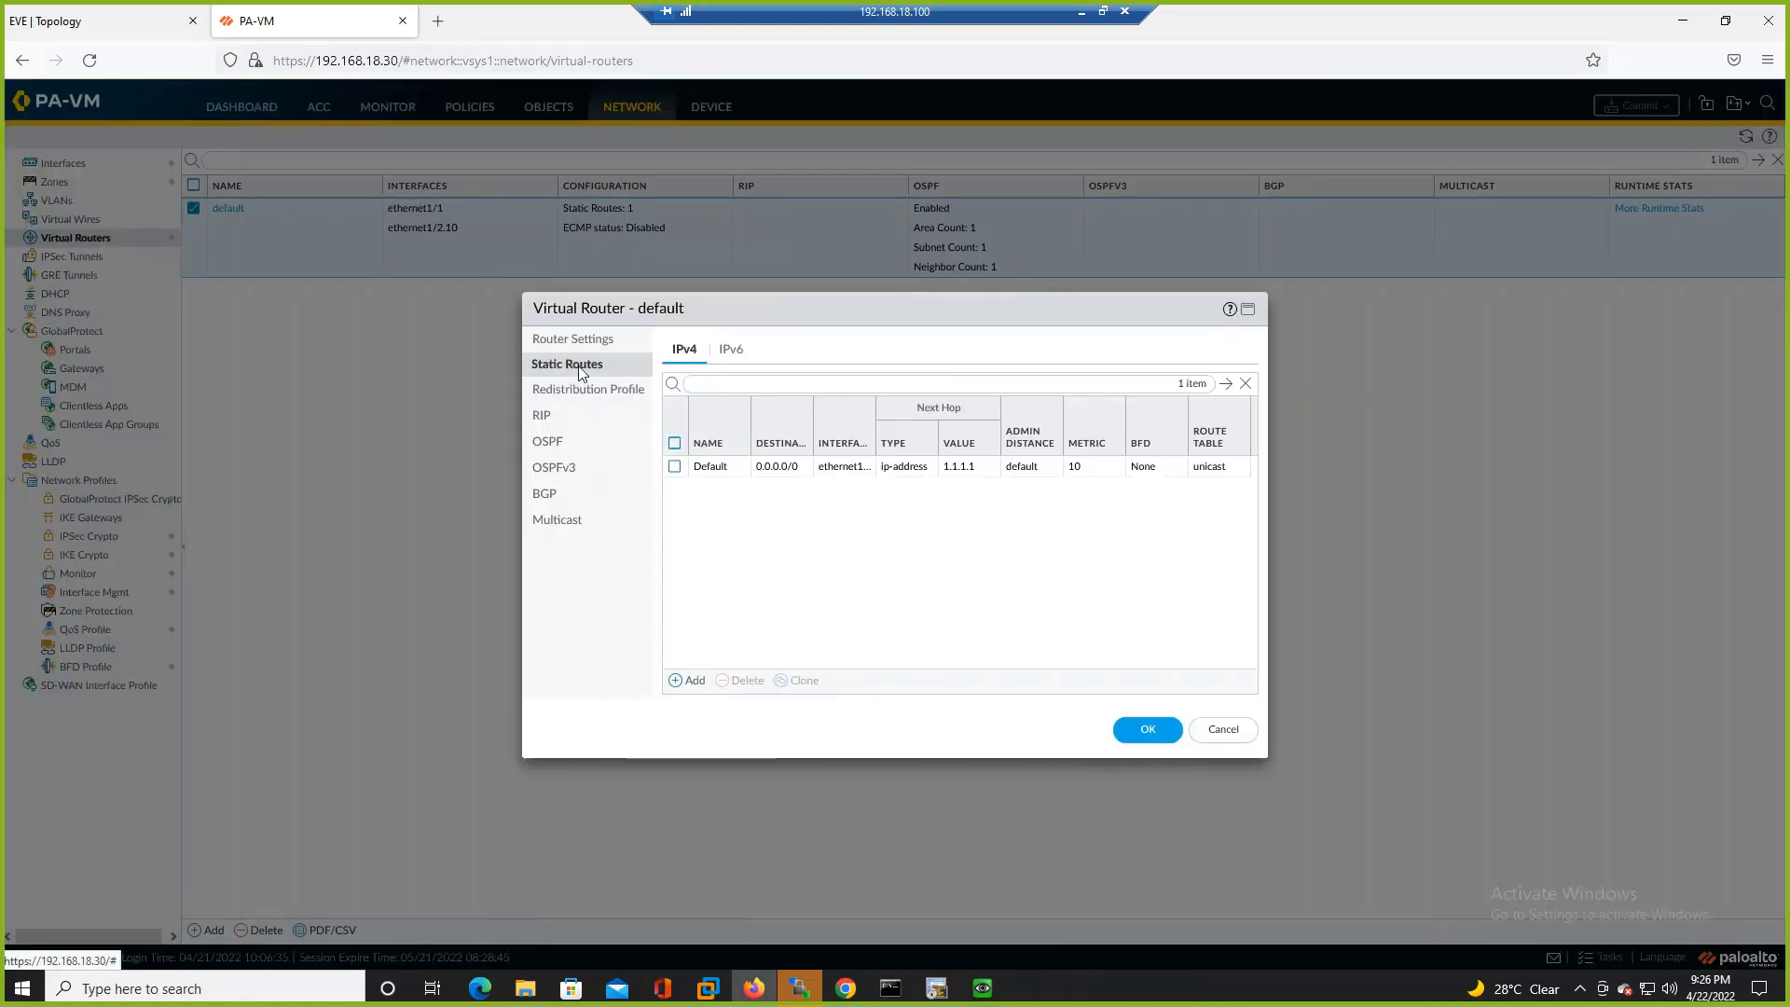
pyautogui.click(778, 474)
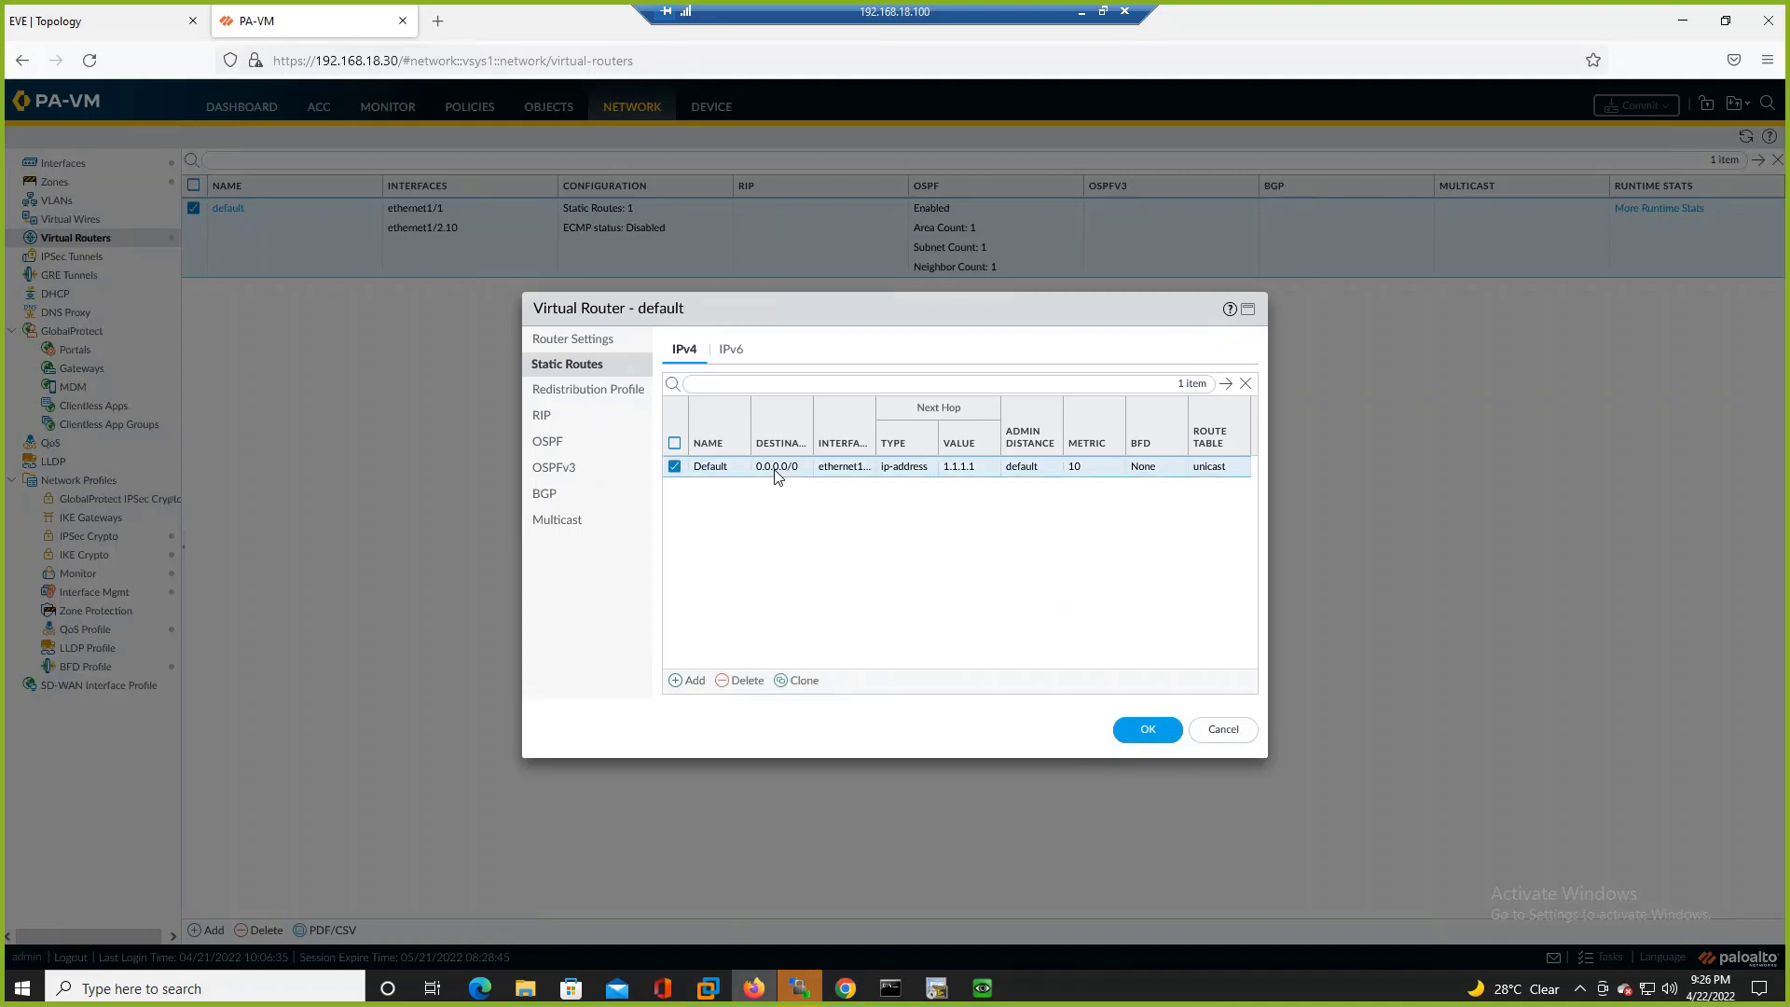
pyautogui.click(711, 467)
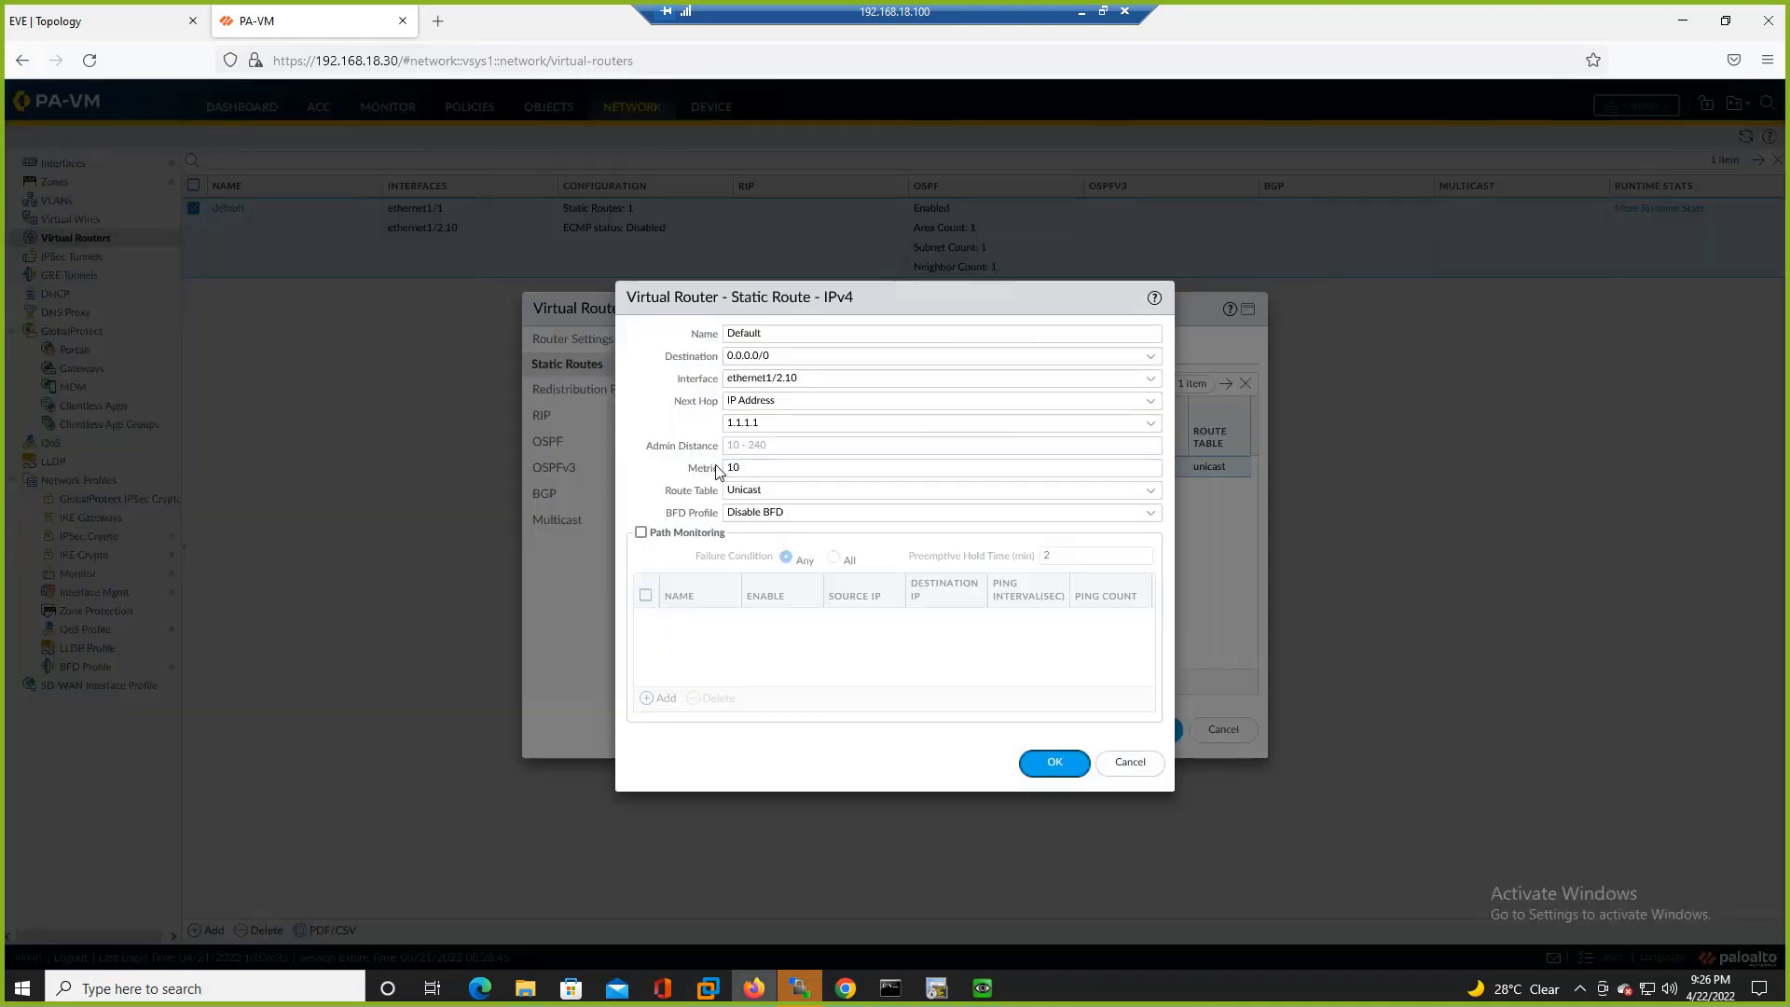
pyautogui.click(640, 534)
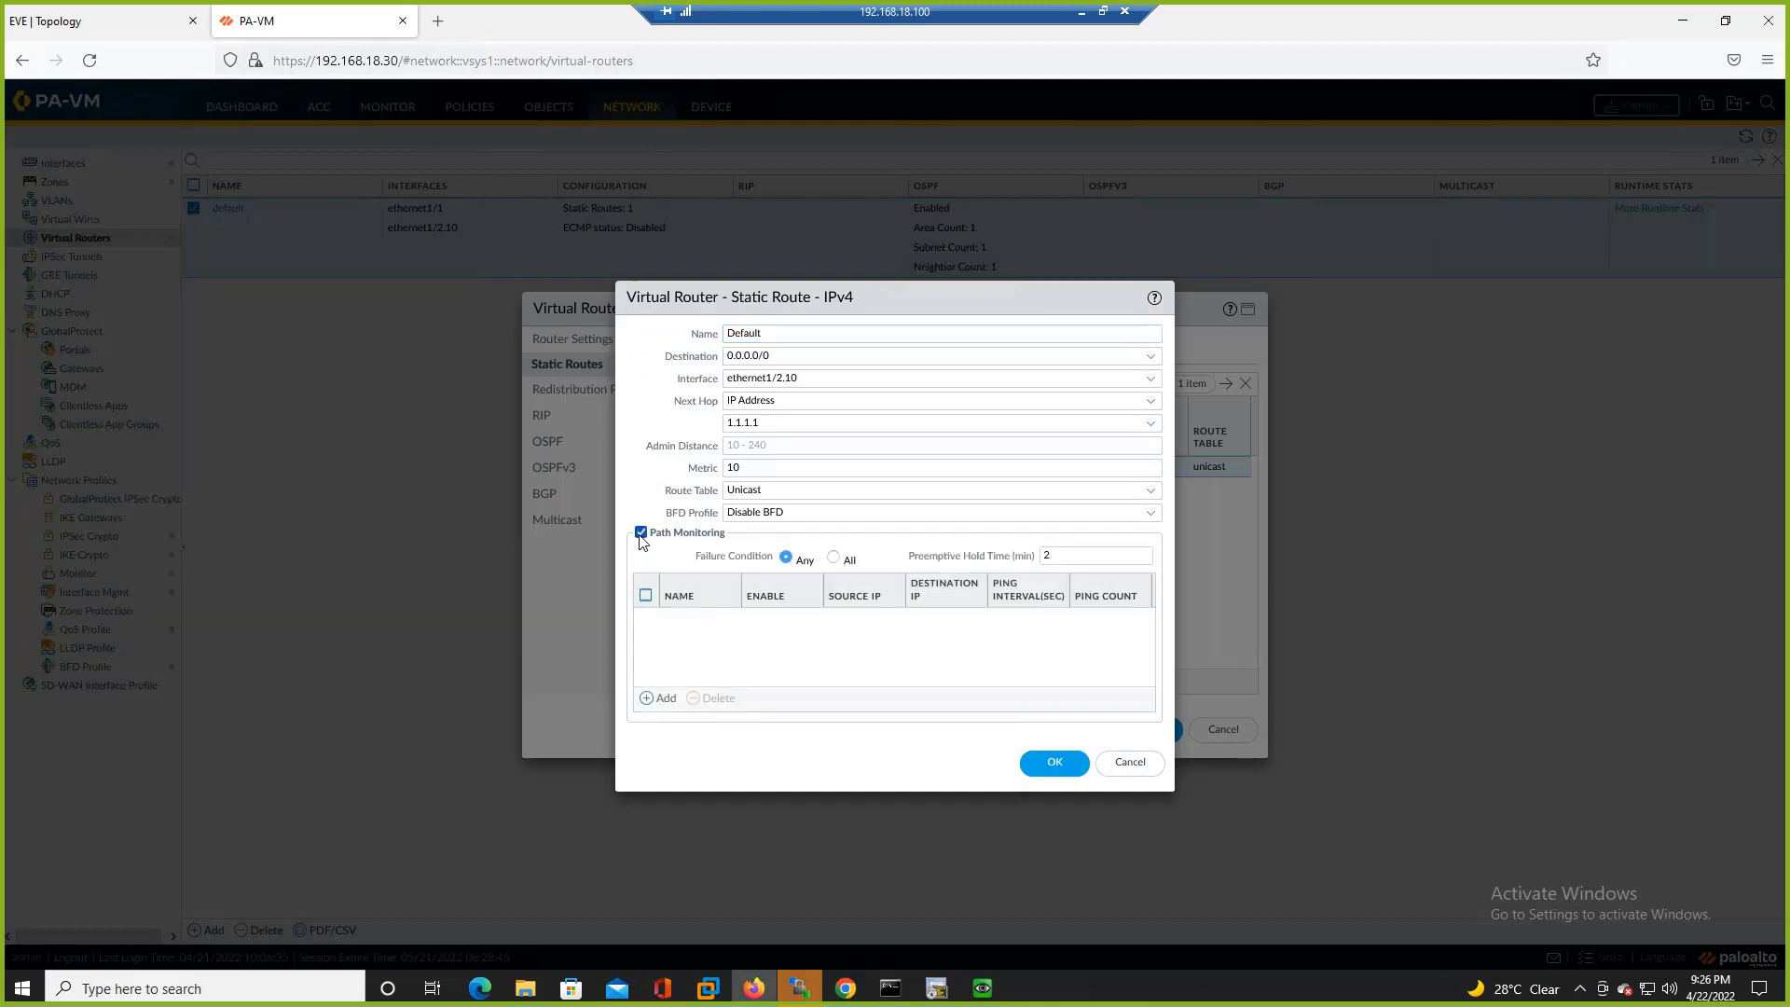
# - Add a path monitoring destination named ISP-1 with source IP 1.1.1.2/30 and destination IP 1.1.1.1
pyautogui.click(654, 696)
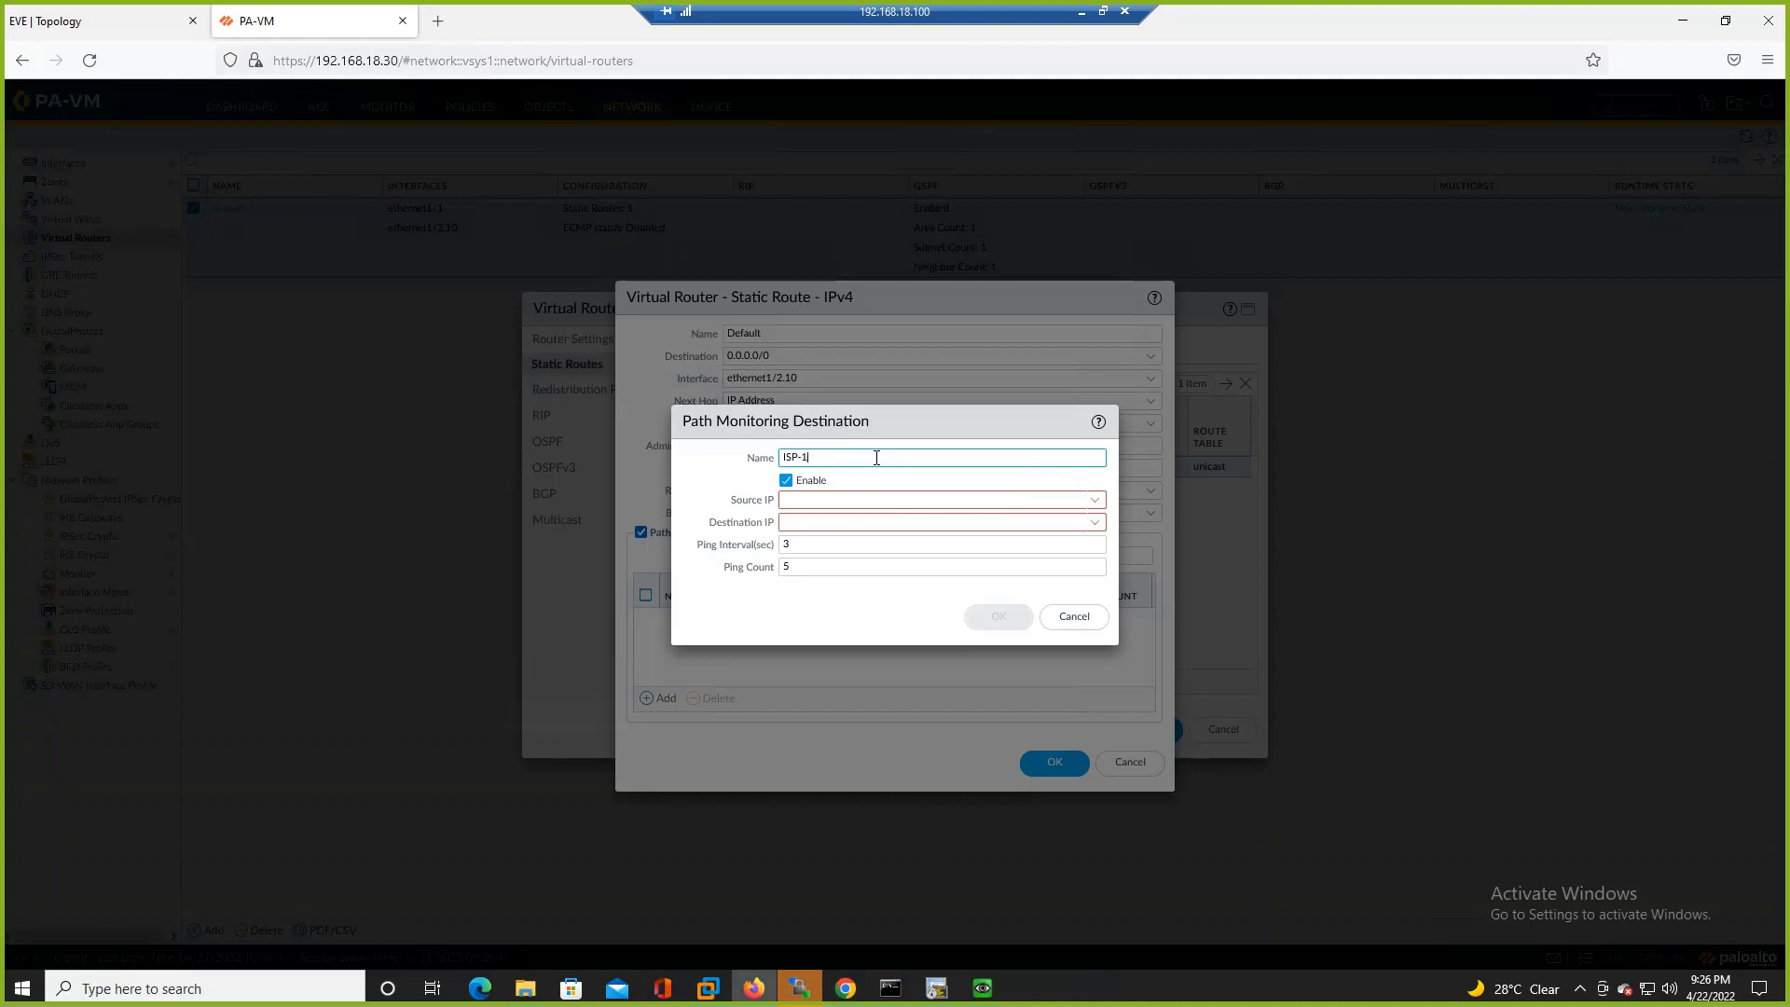
pyautogui.click(918, 505)
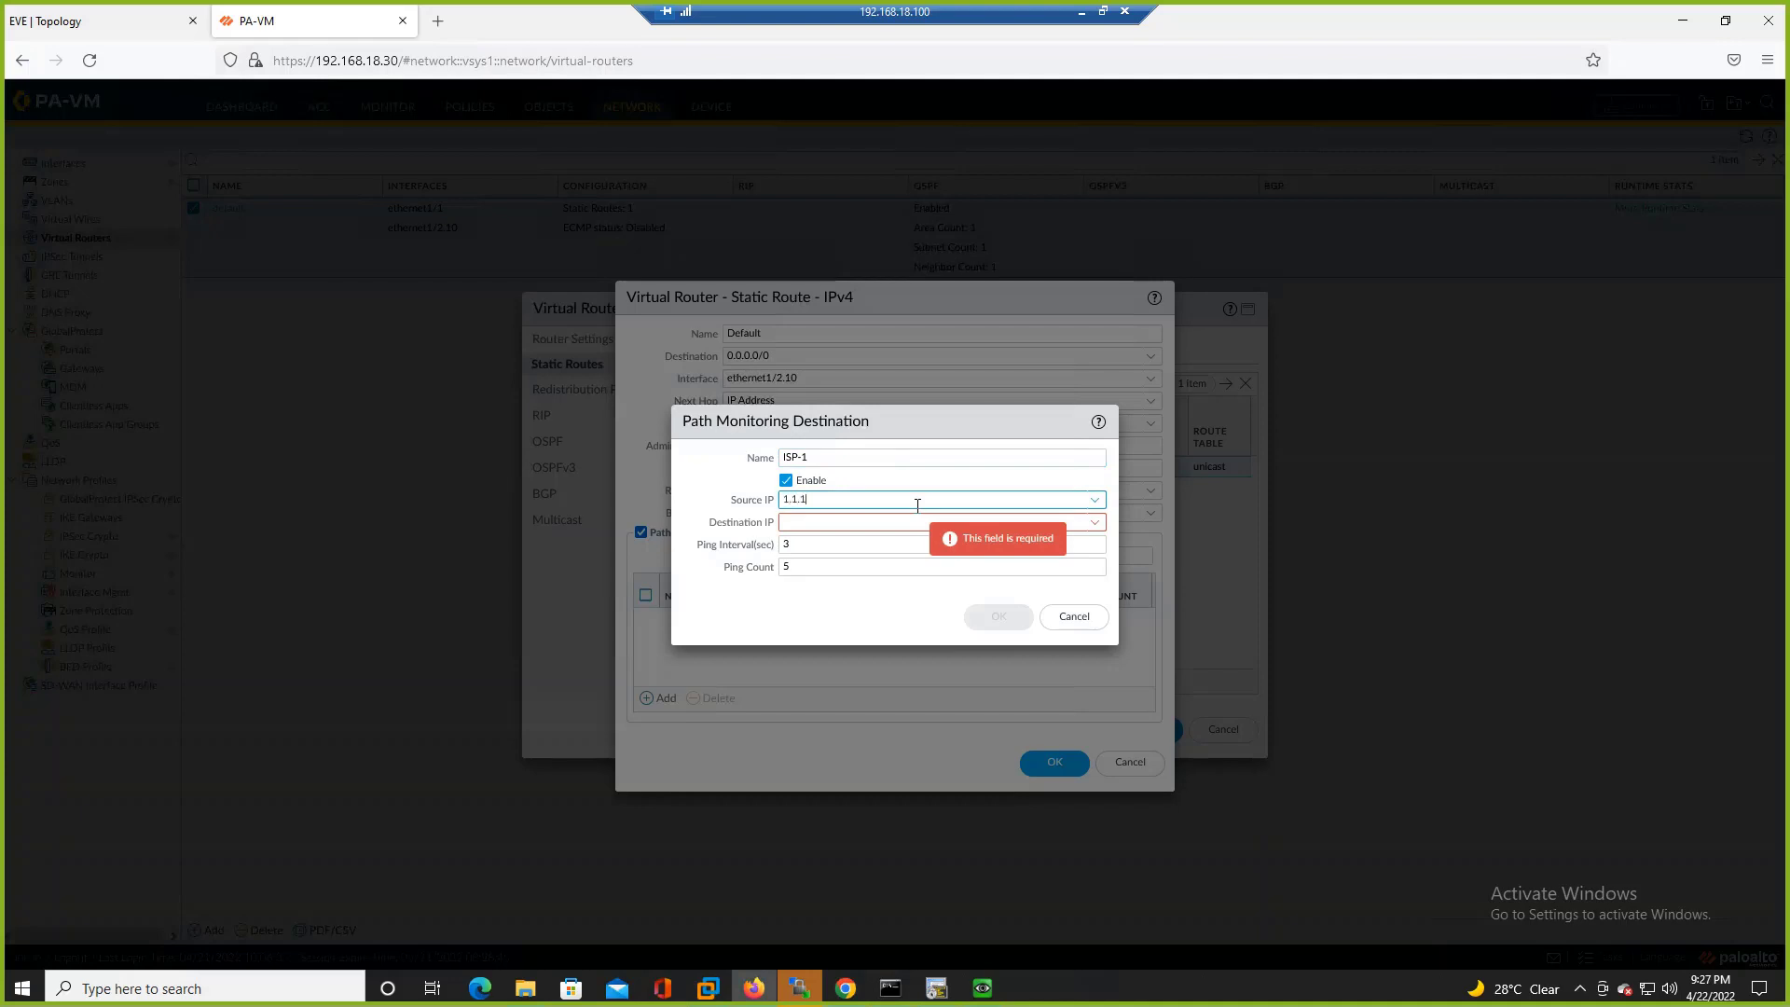
pyautogui.click(898, 529)
pyautogui.click(874, 529)
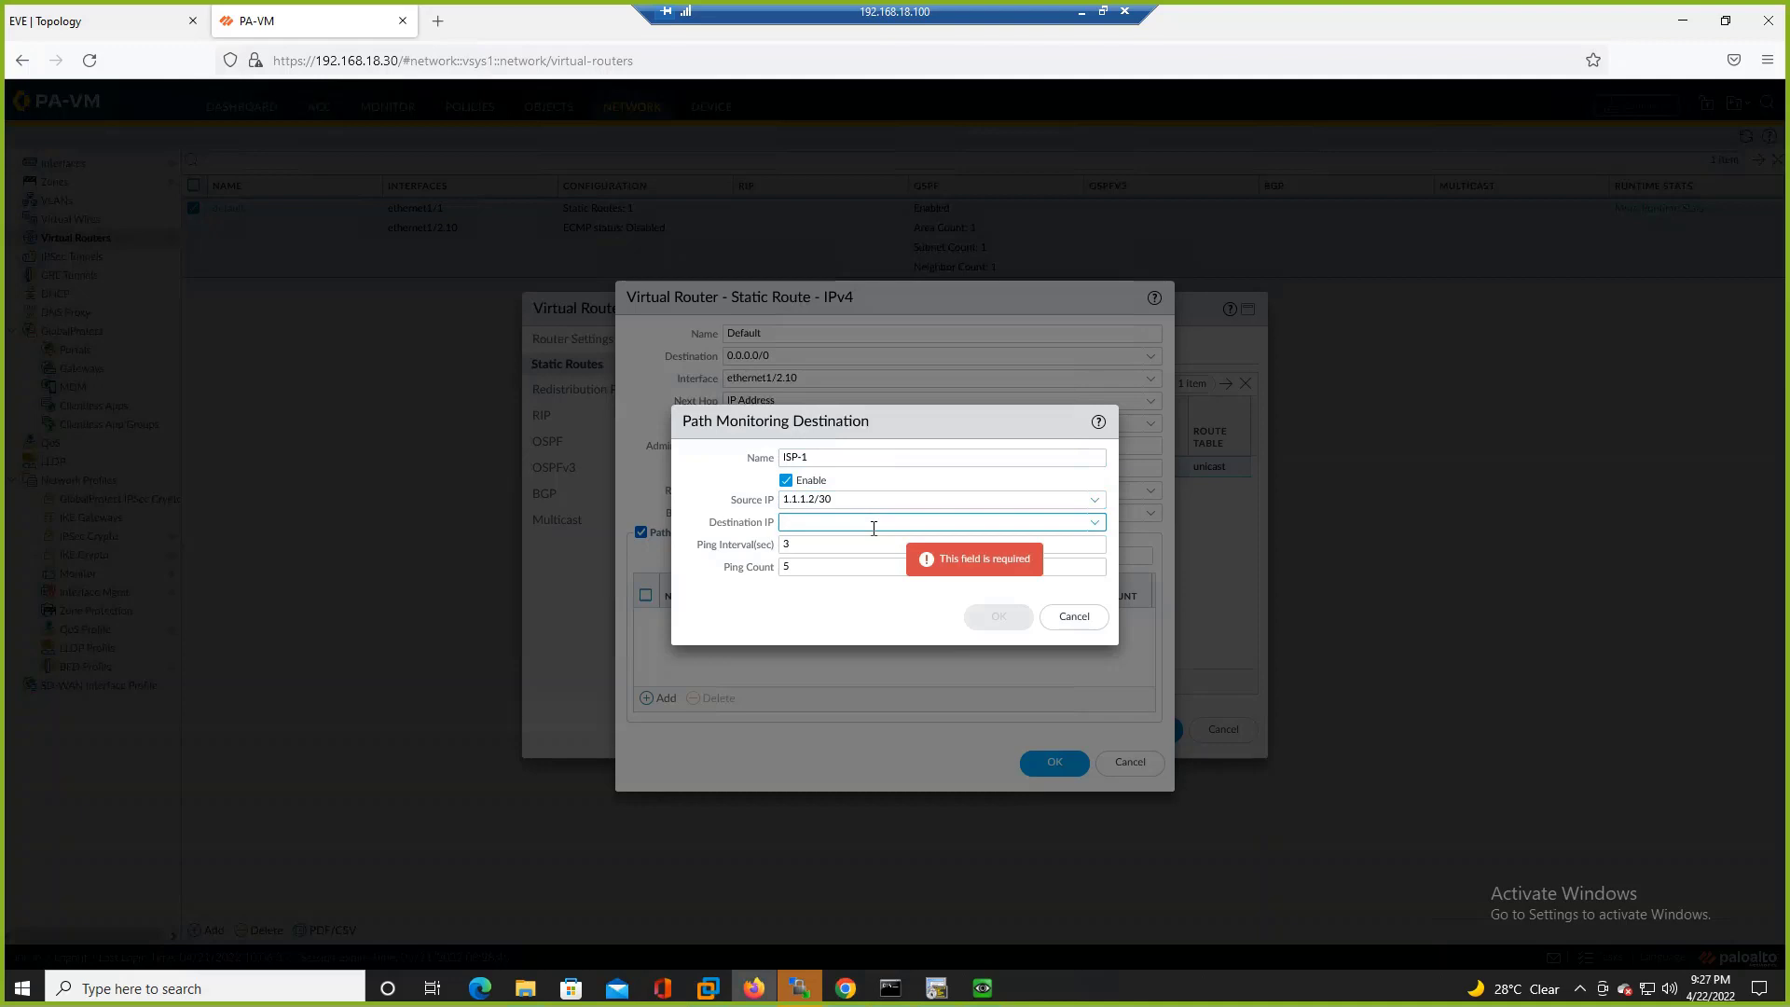
pyautogui.write('1.1.1.1')
pyautogui.click(837, 623)
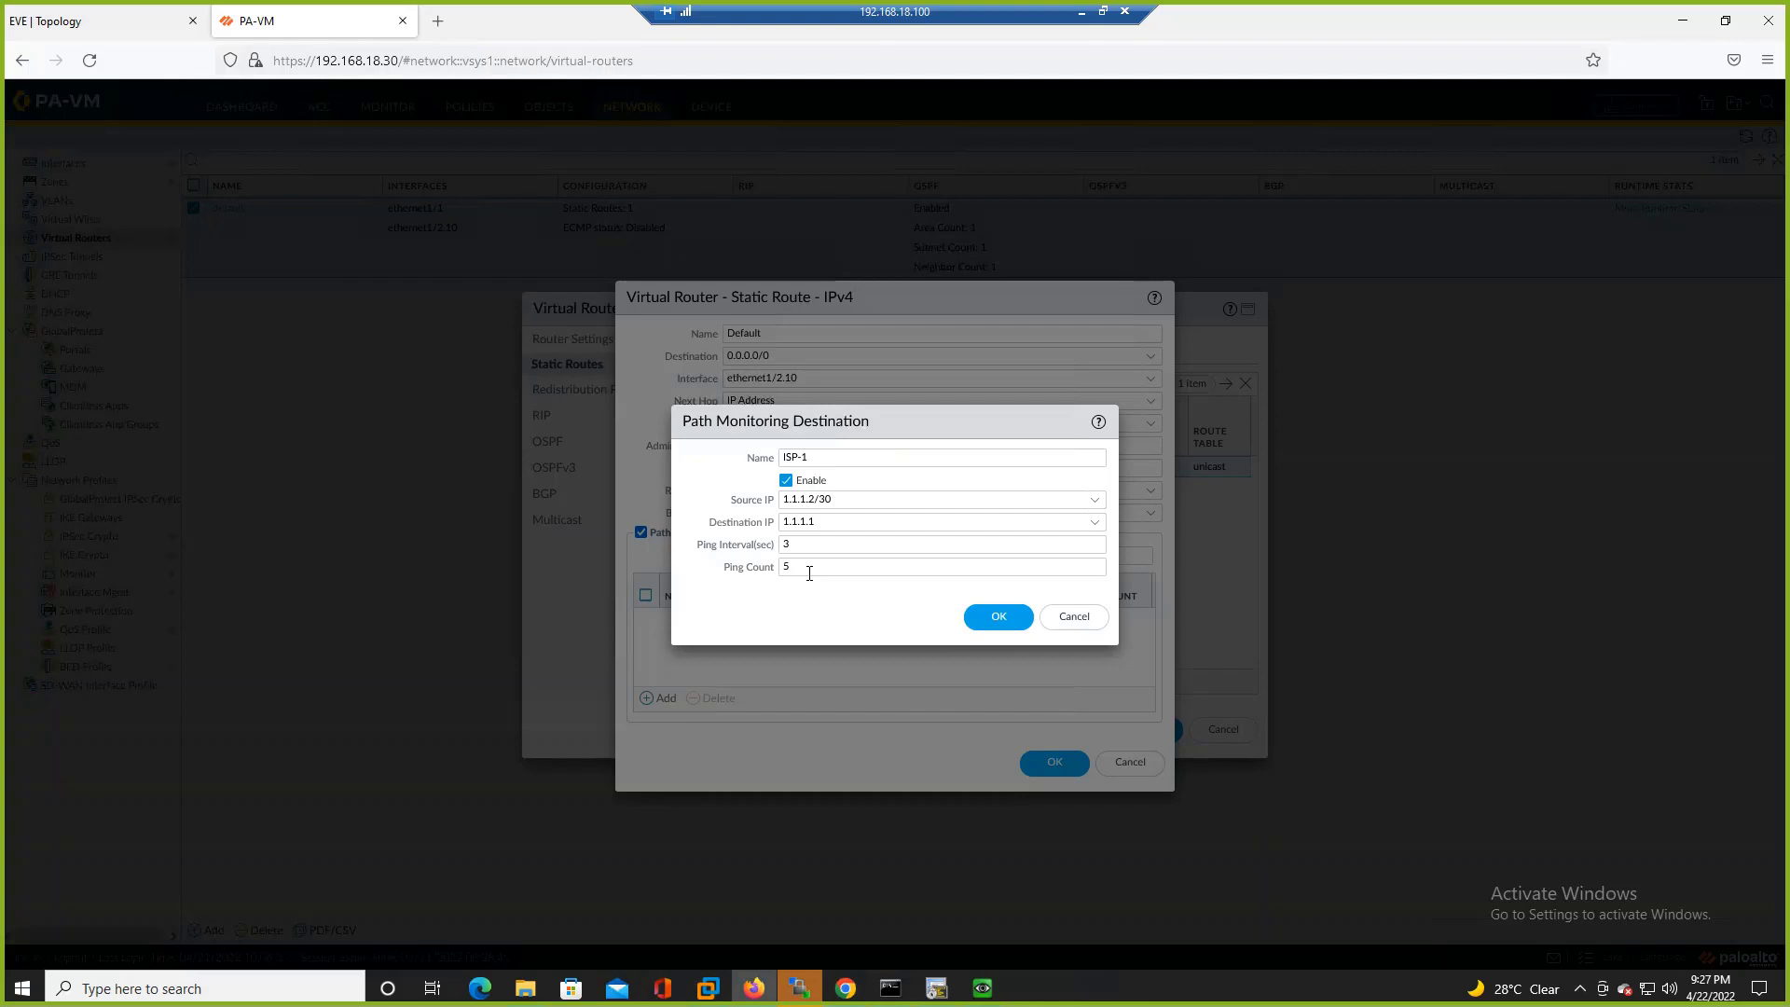
pyautogui.click(996, 618)
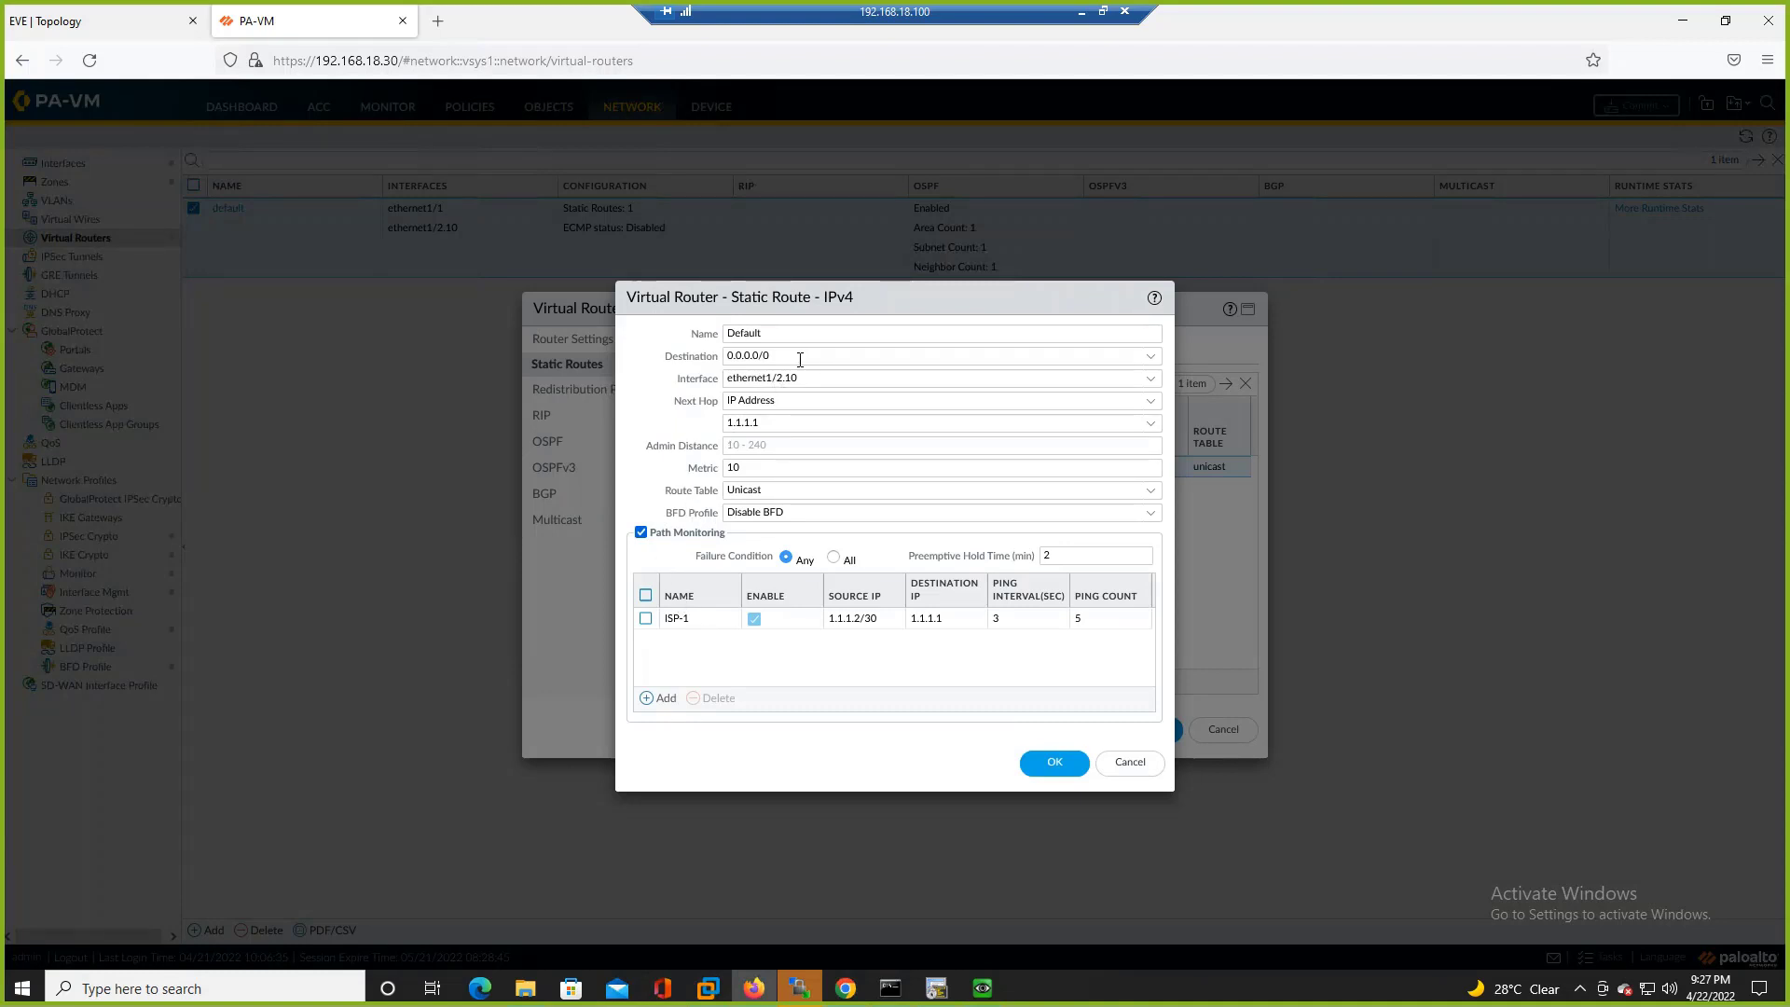
# - Save the static route and virtual router settings, and commit the changes to the firewall
pyautogui.click(1048, 763)
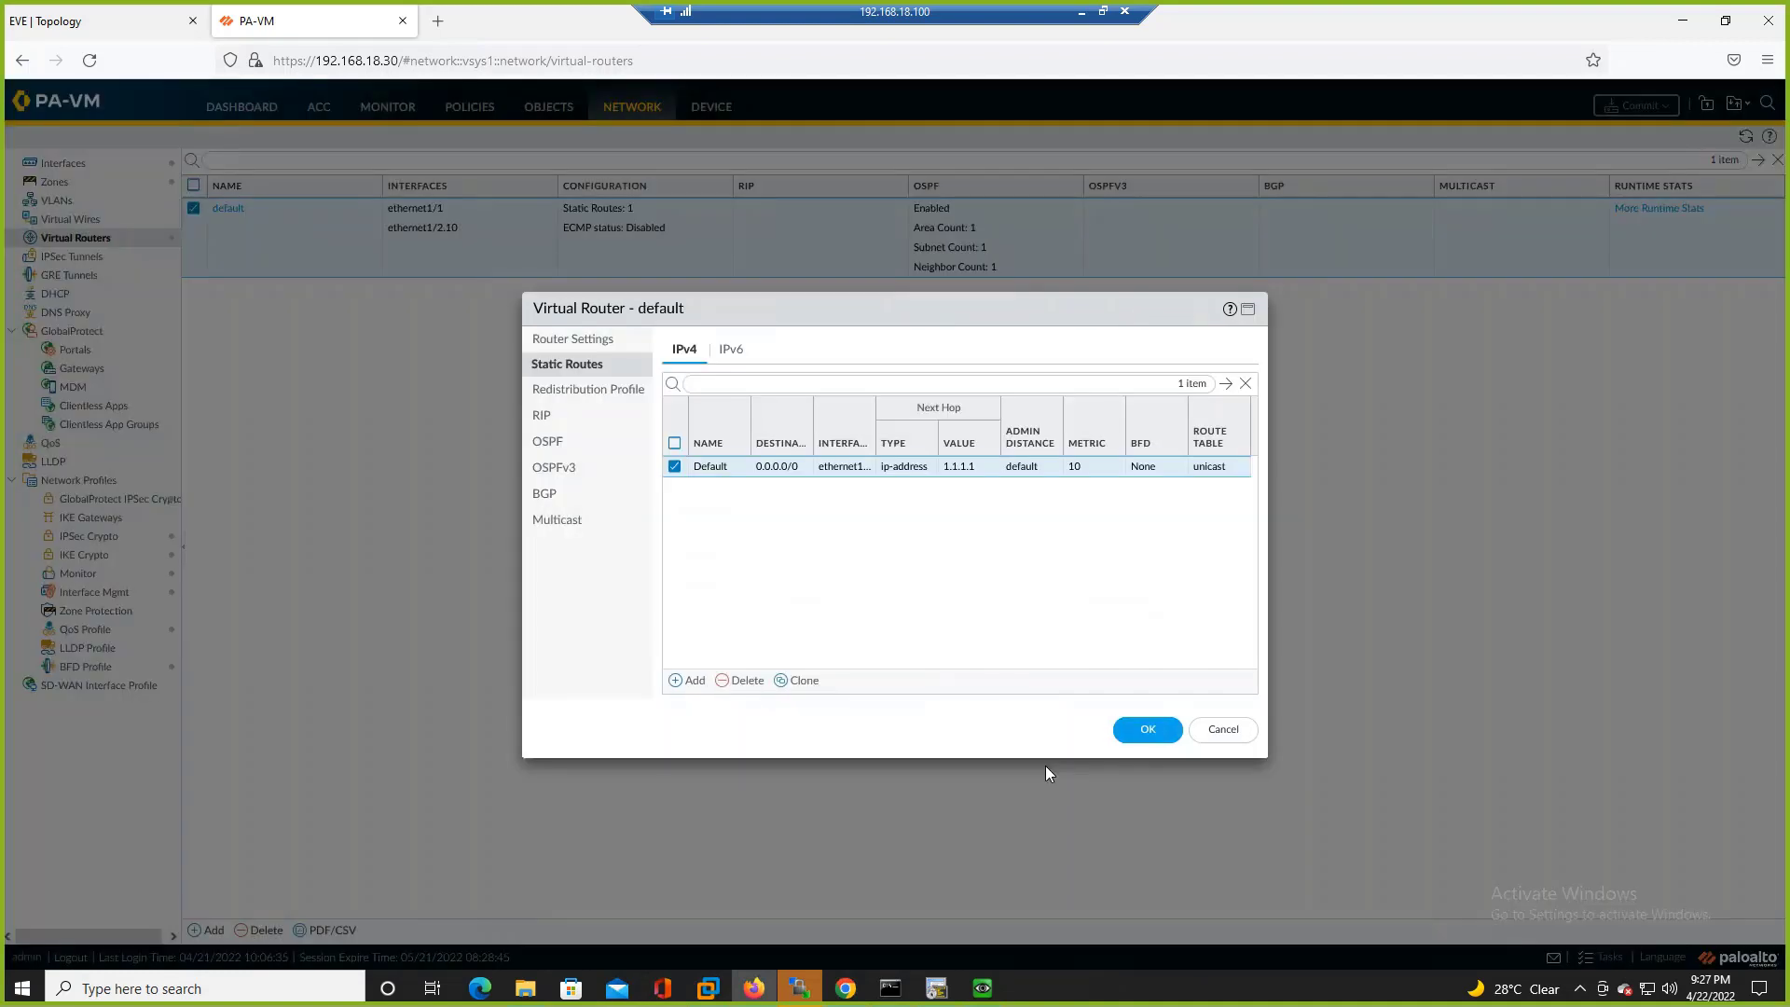
pyautogui.click(1140, 736)
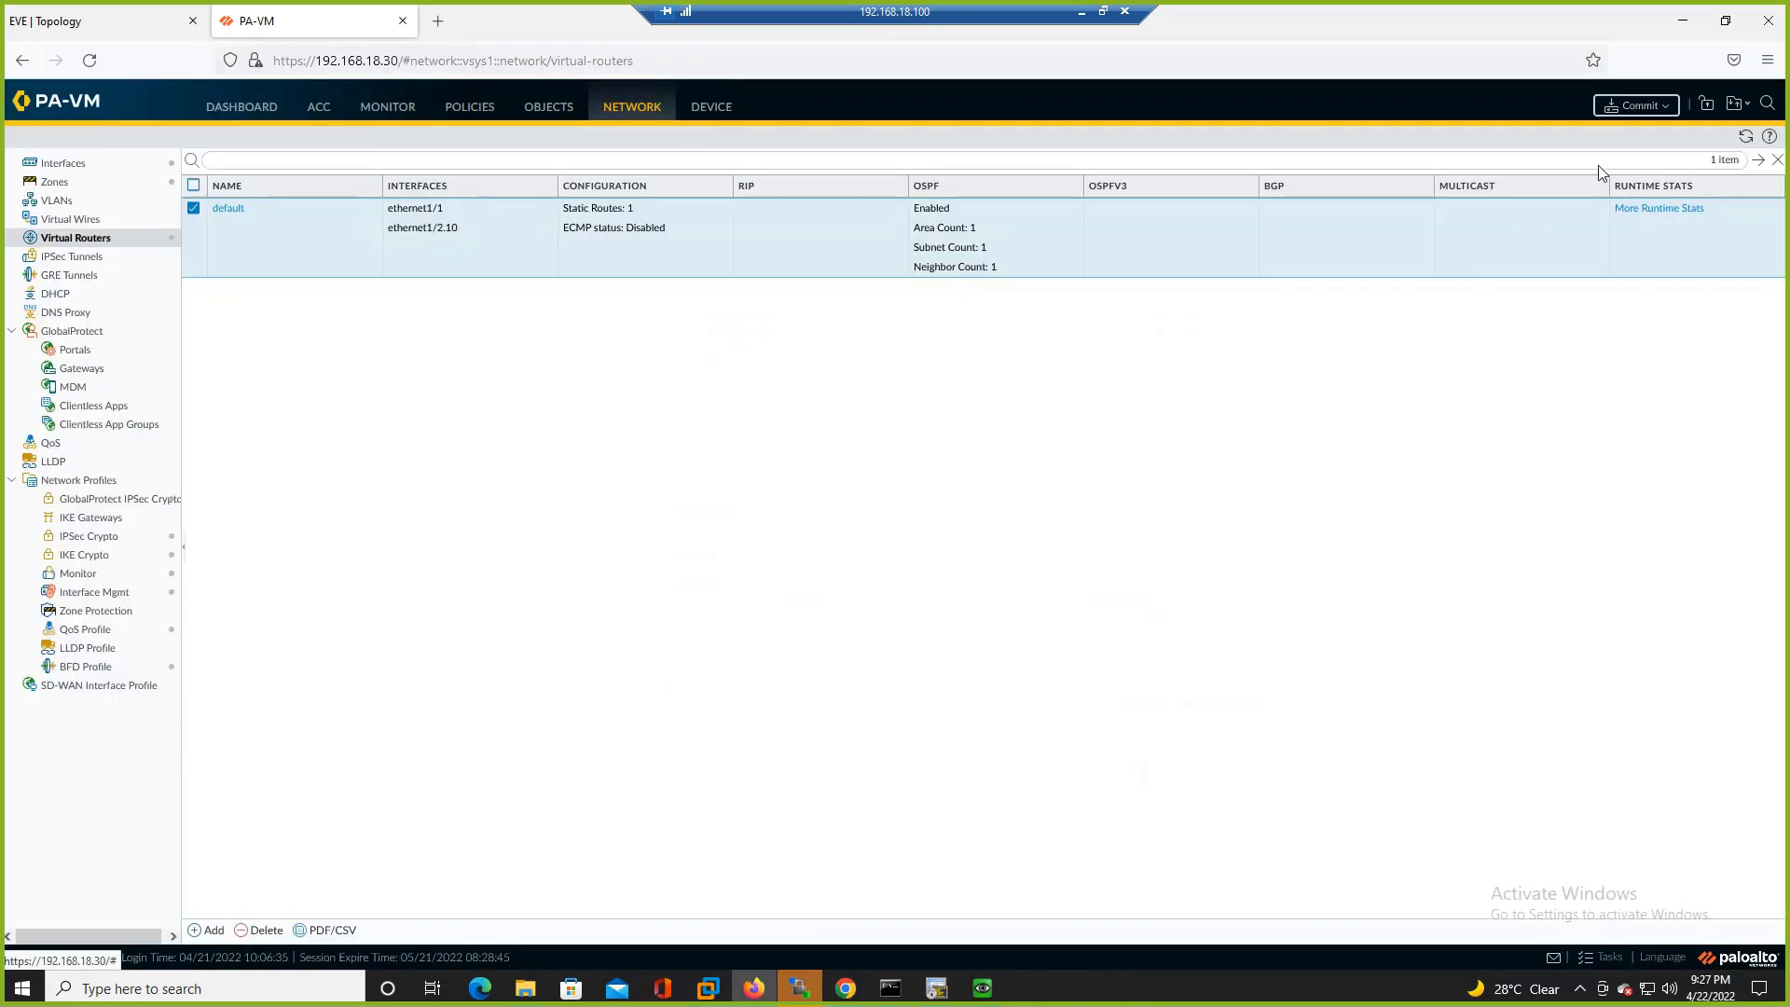
pyautogui.click(1639, 110)
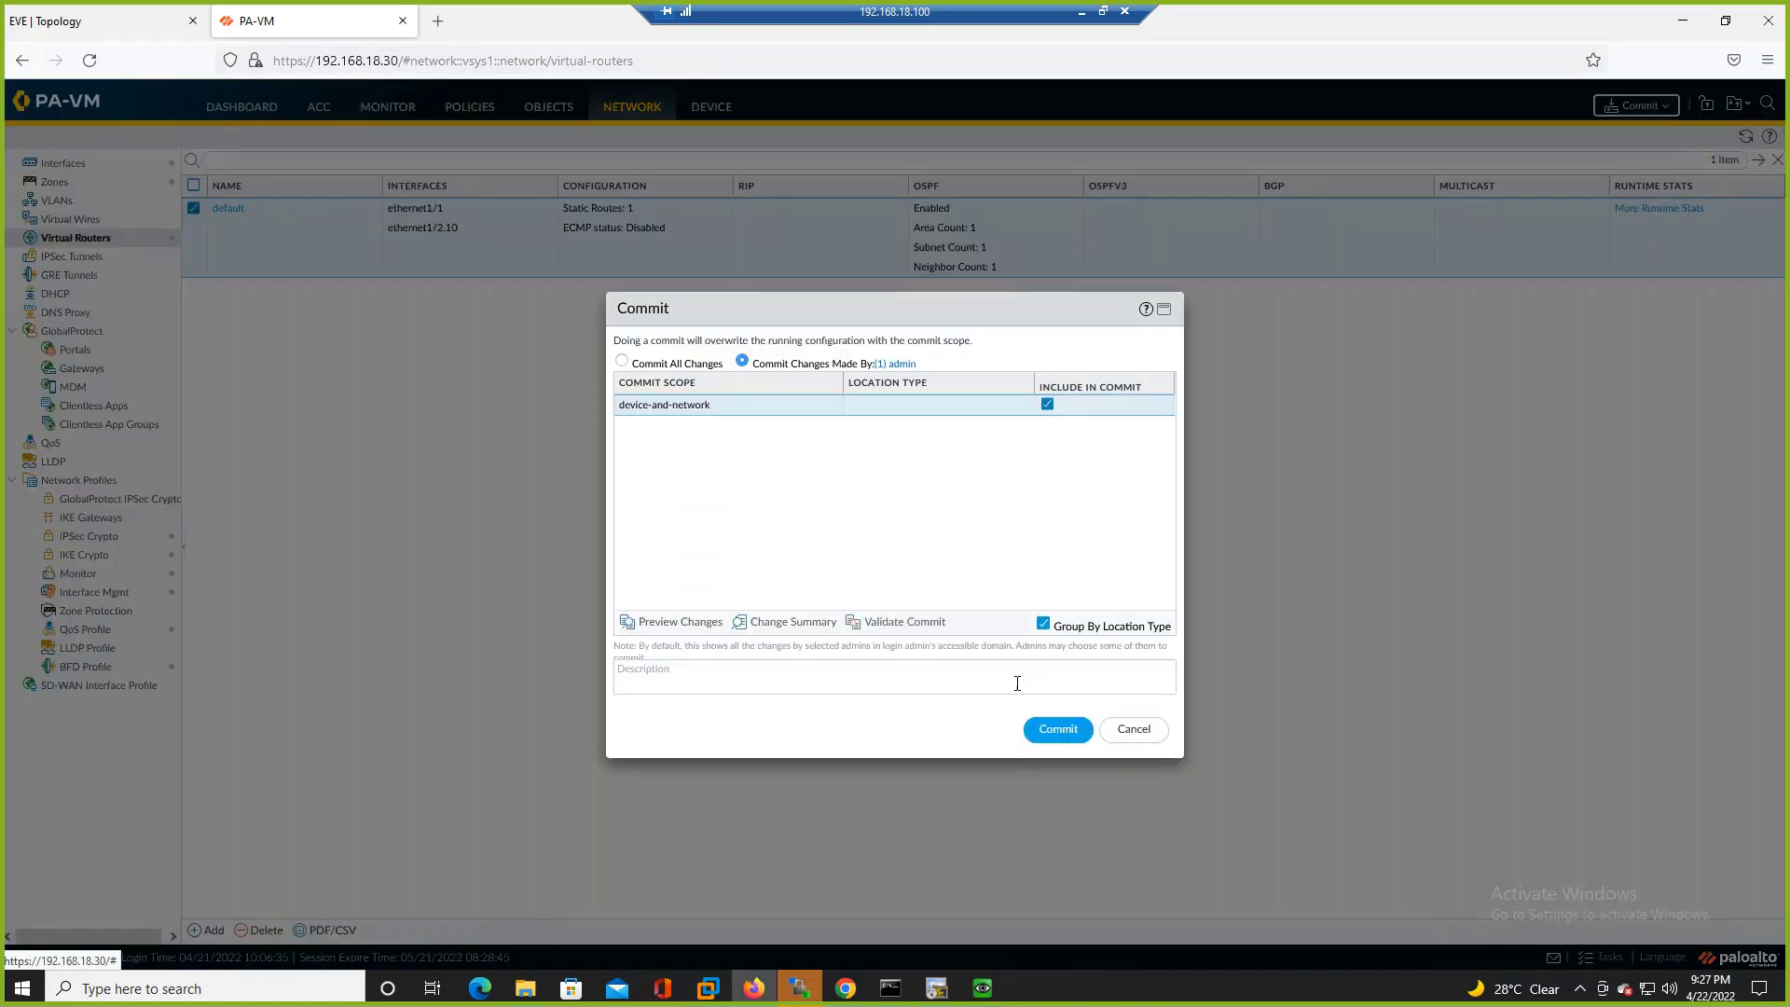
pyautogui.click(1056, 732)
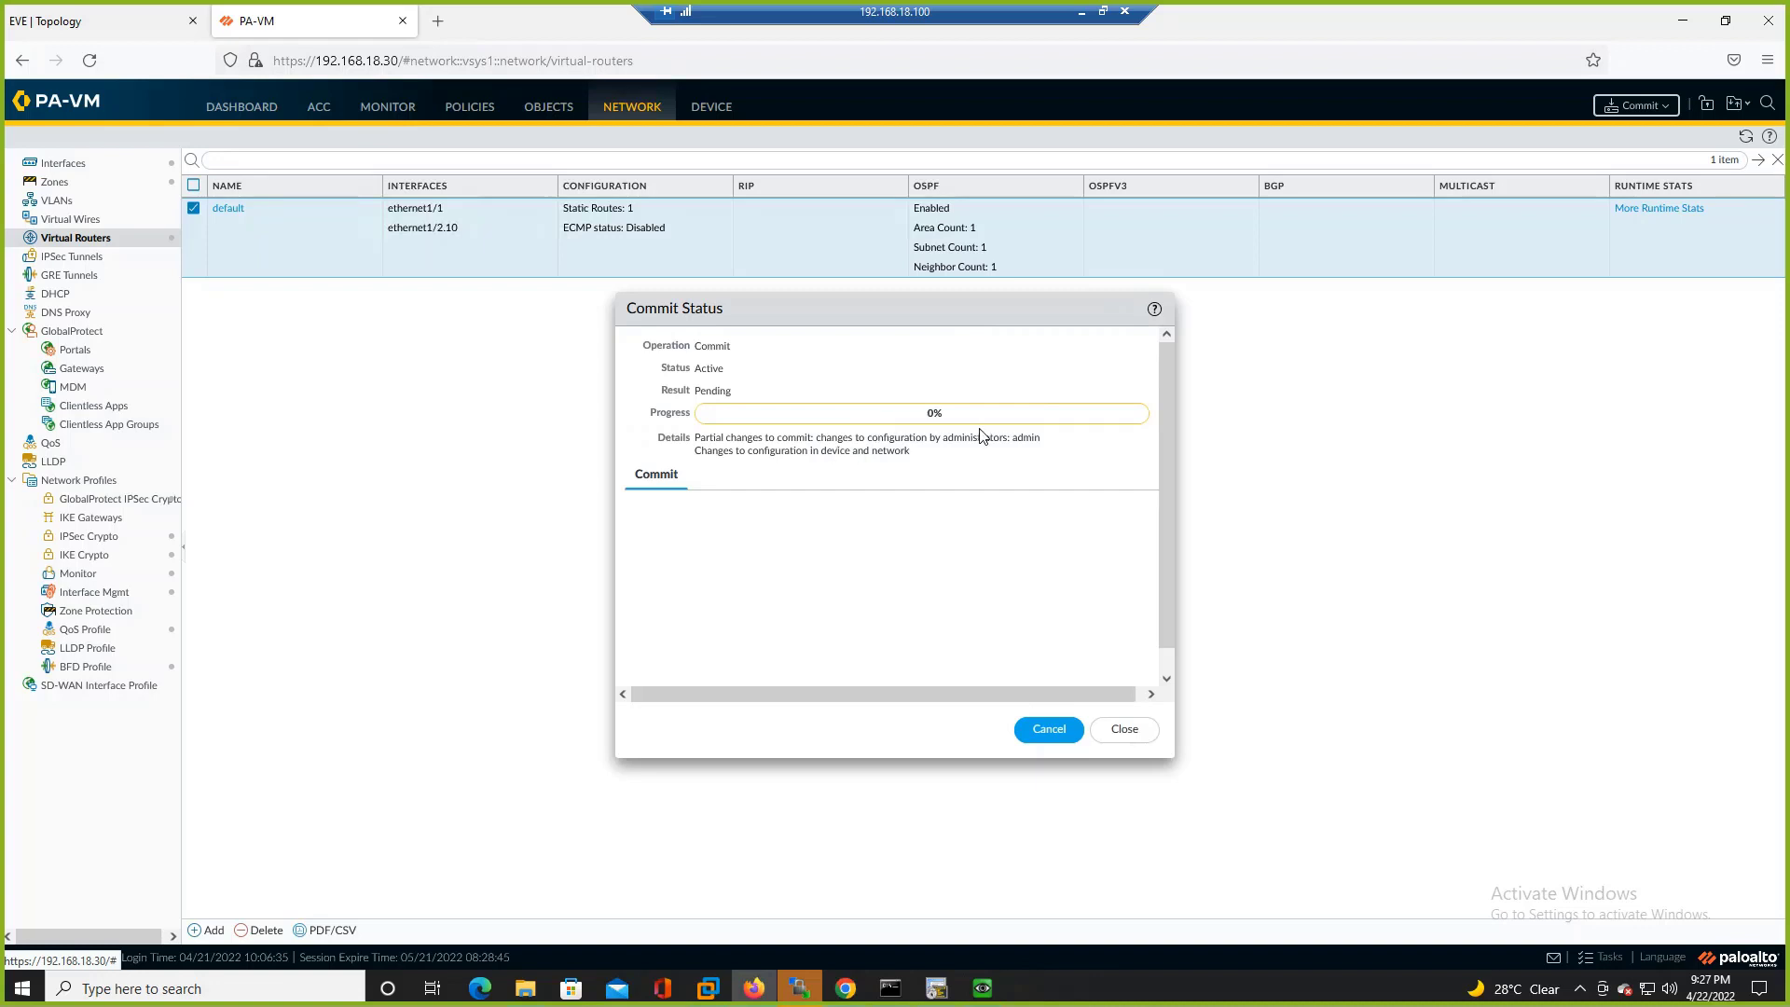
# - Review the 0.0.0.0/0 entry in the PaloAlto console during the commit, and dismiss the commit status
pyautogui.click(936, 988)
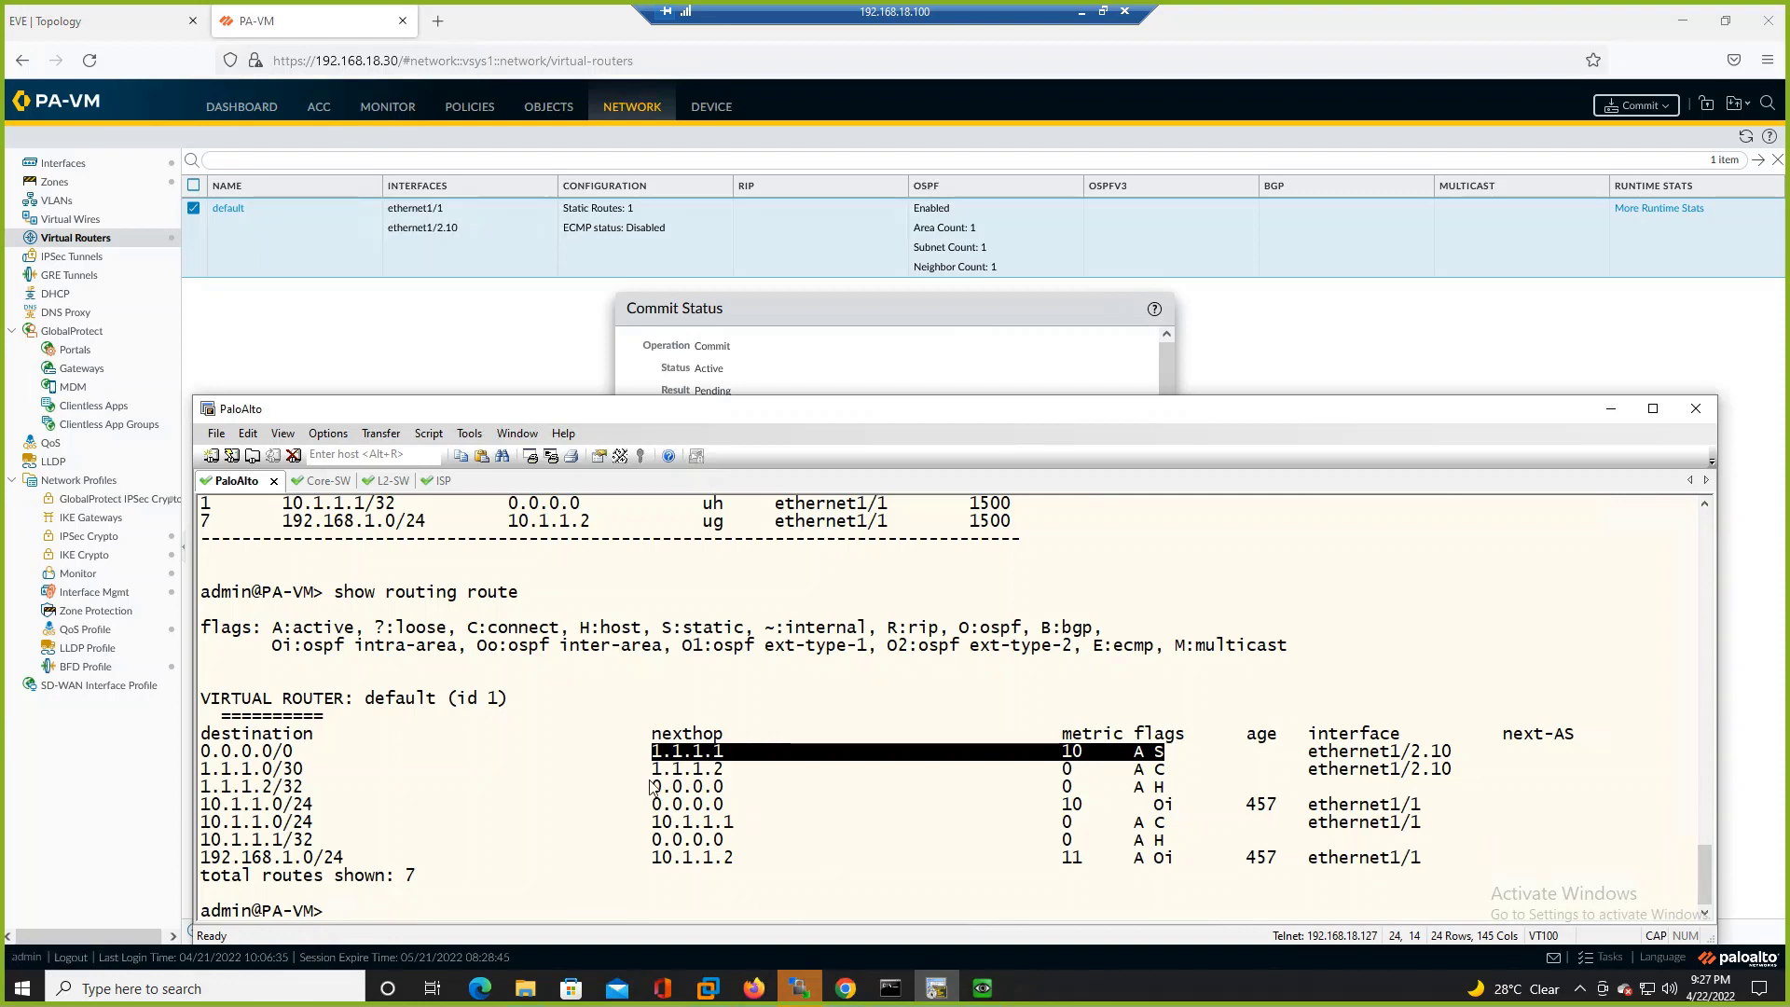
pyautogui.click(755, 731)
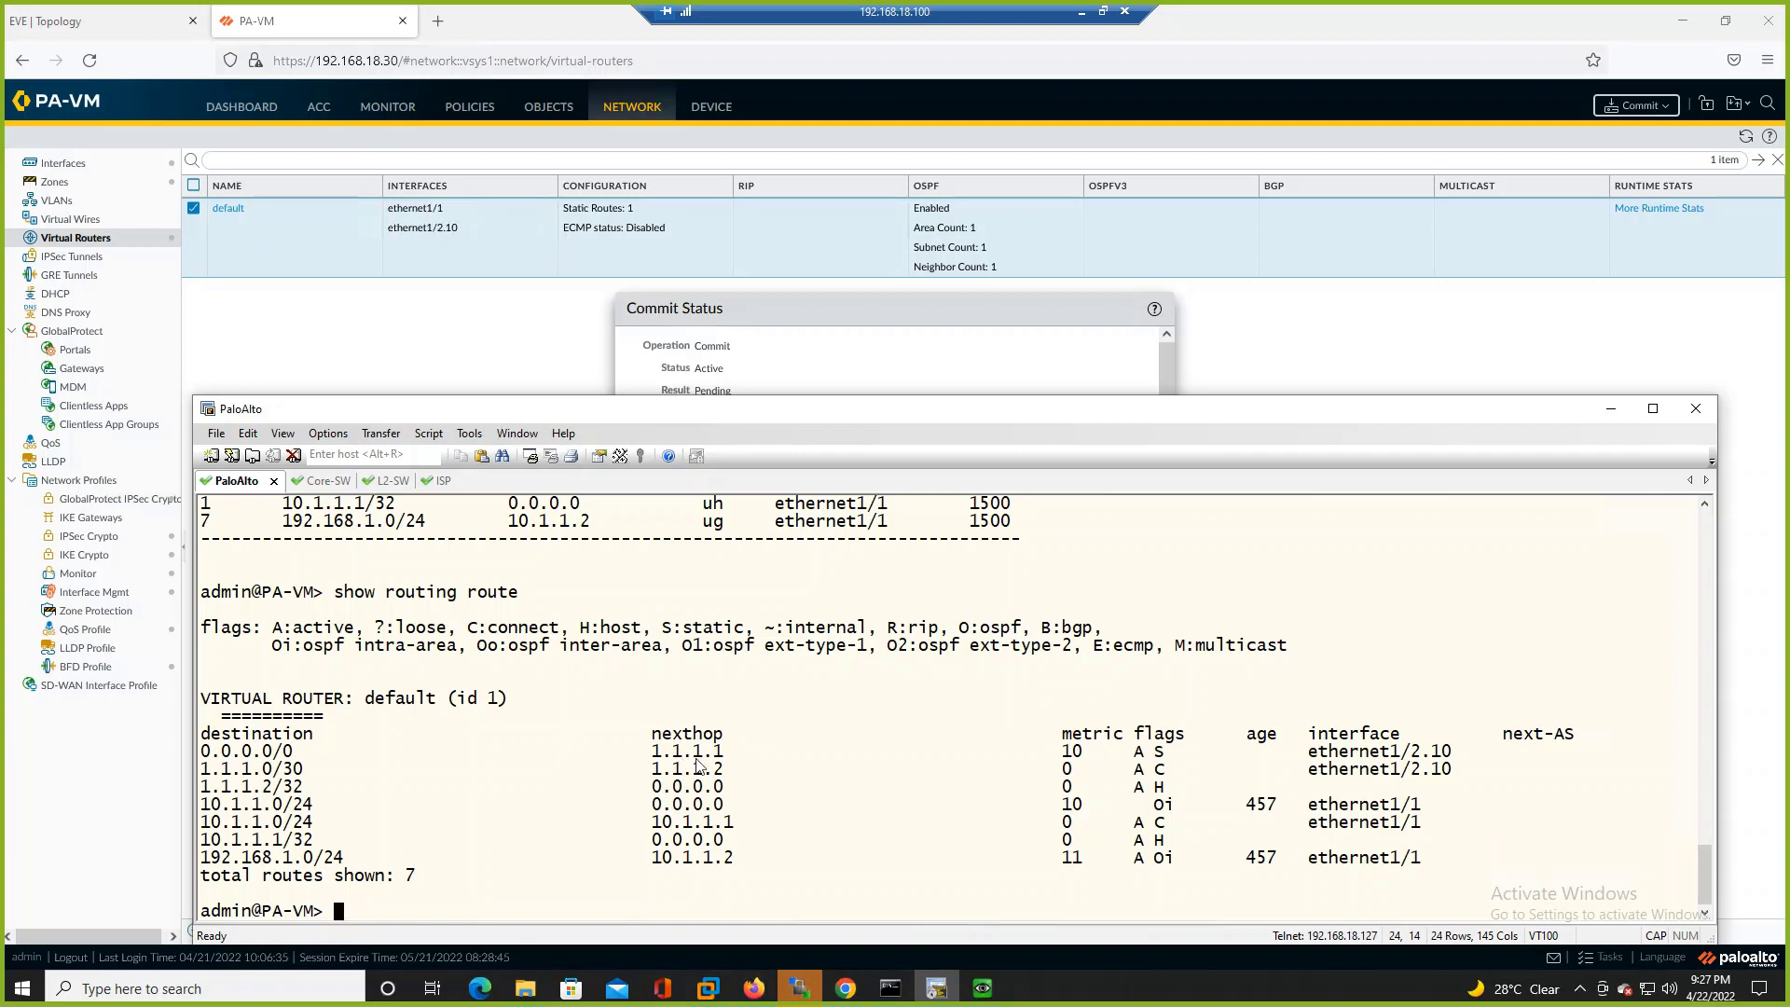
pyautogui.moveTo(201, 753); pyautogui.dragTo(1165, 755)
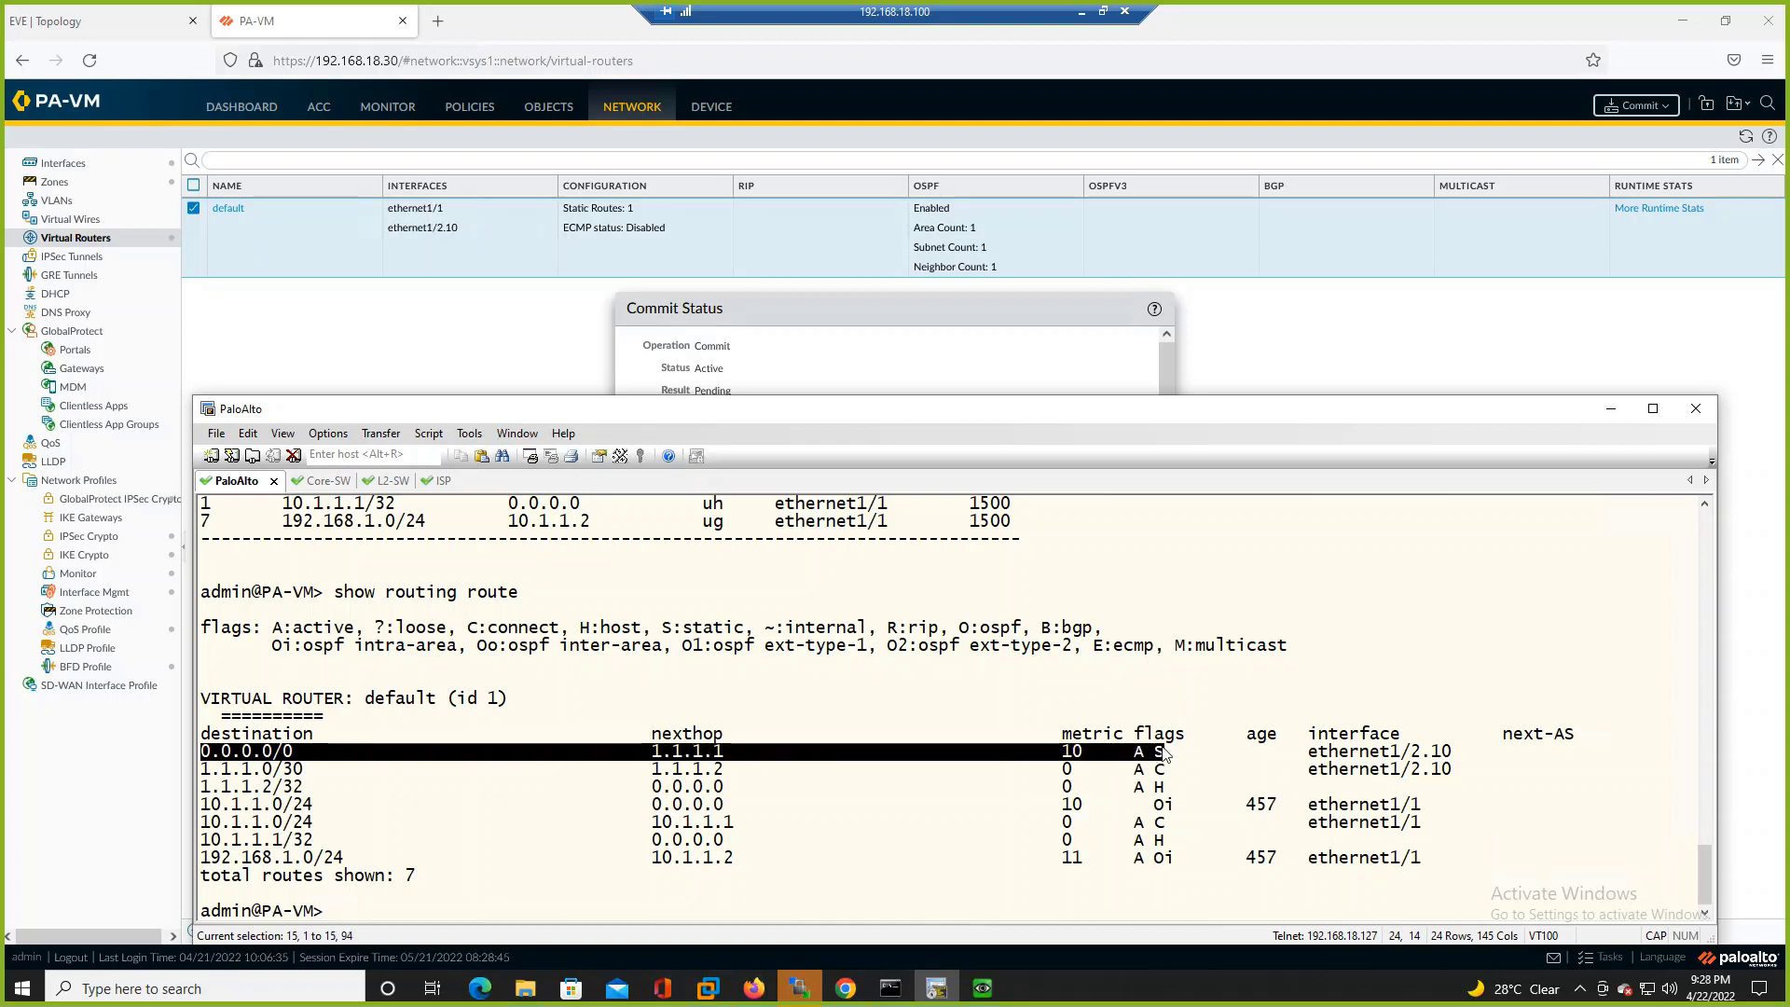
pyautogui.click(1135, 363)
pyautogui.click(1134, 729)
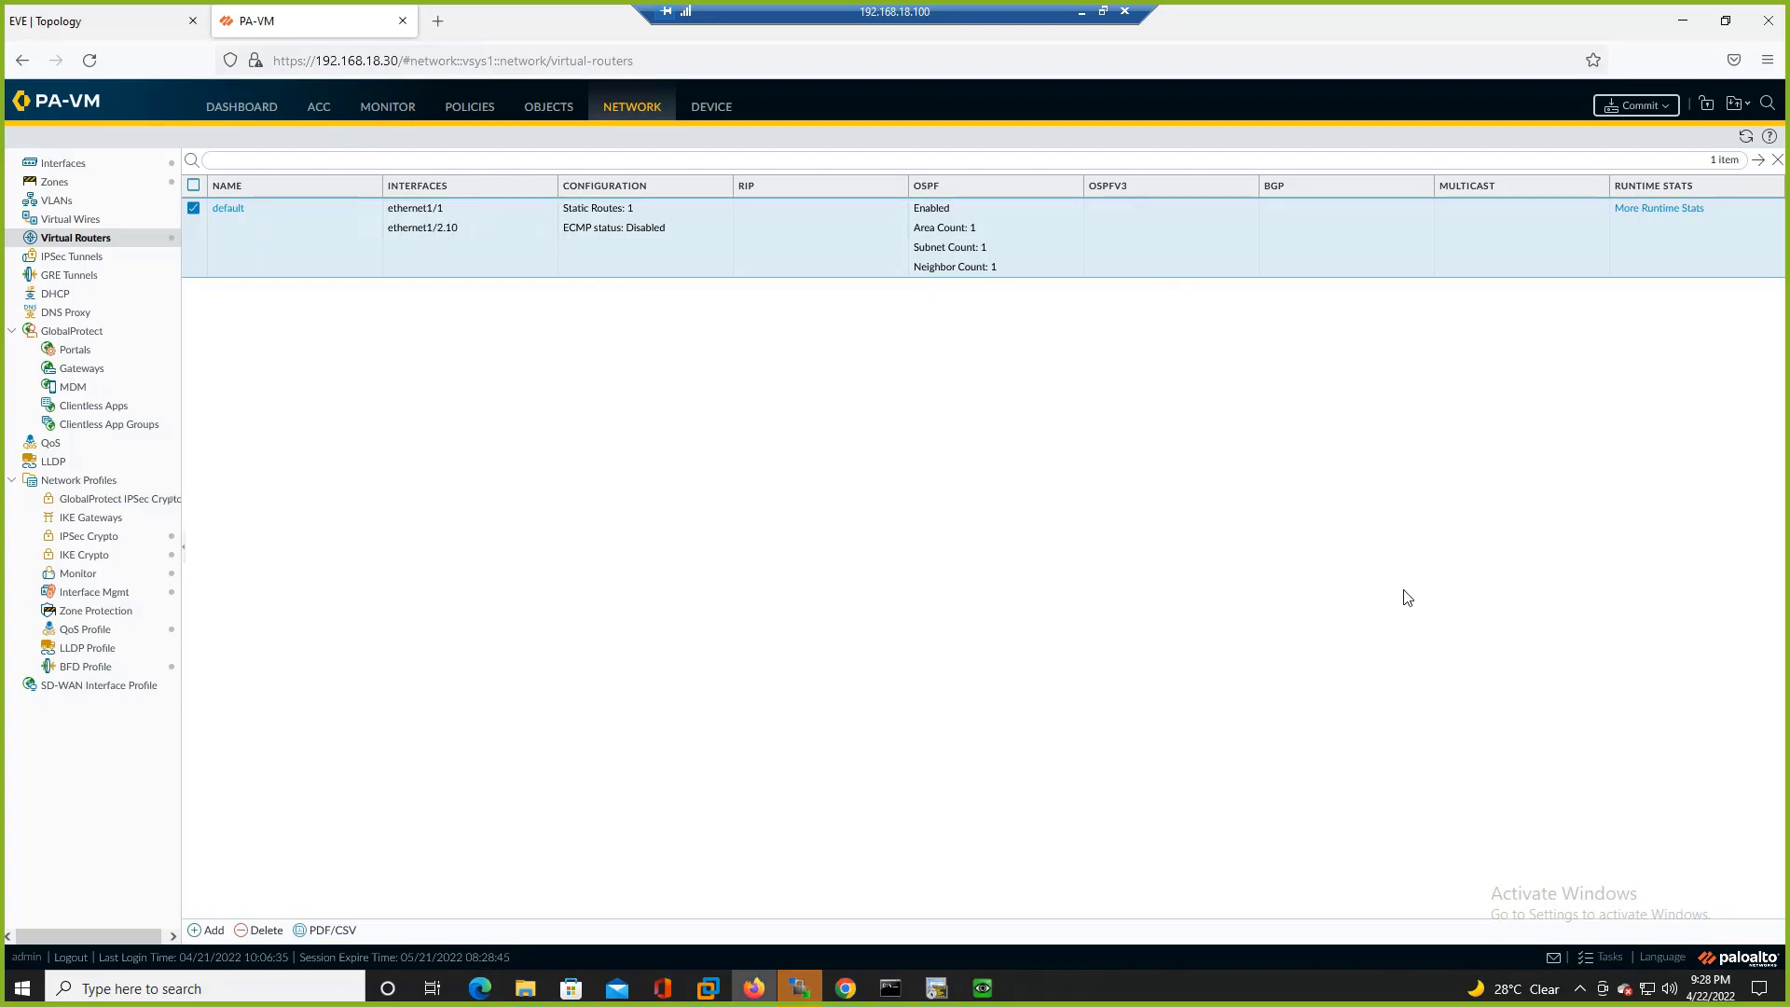
# - Rerun show routing route in the PaloAlto session and examine whether the table contains the default route
pyautogui.click(937, 990)
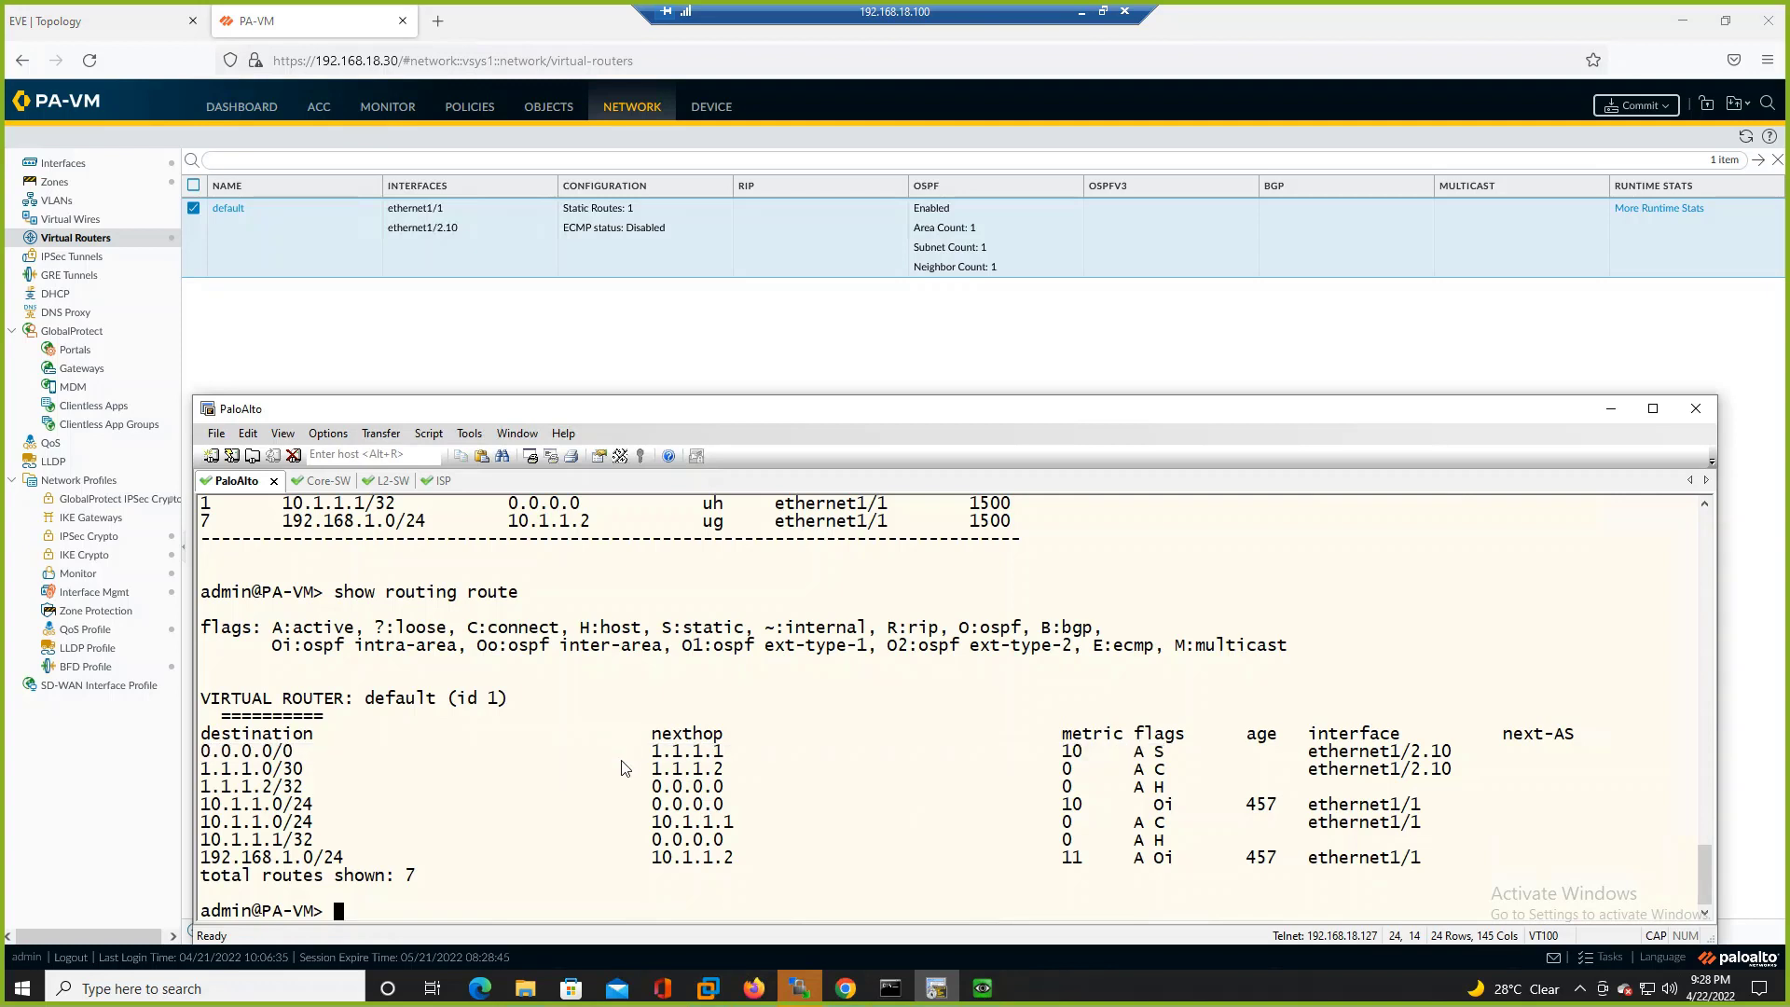
pyautogui.moveTo(654, 758); pyautogui.dragTo(733, 762)
pyautogui.click(734, 762)
pyautogui.press('Up')
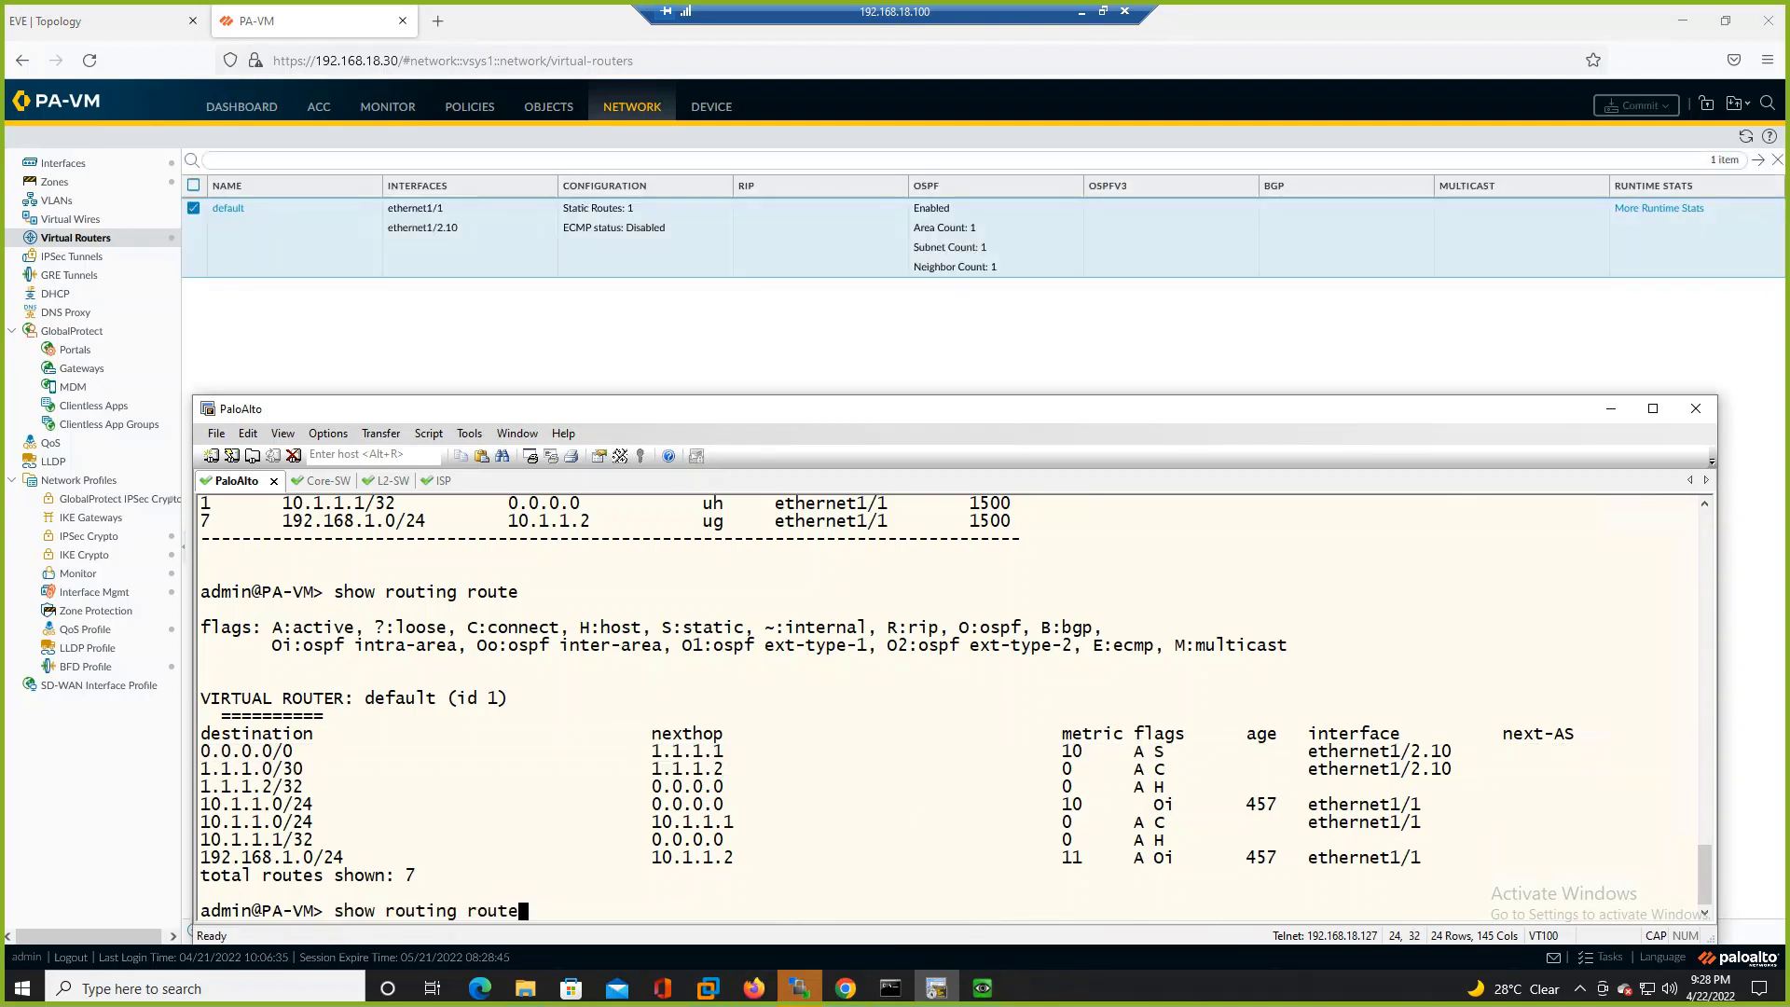
pyautogui.press('Return')
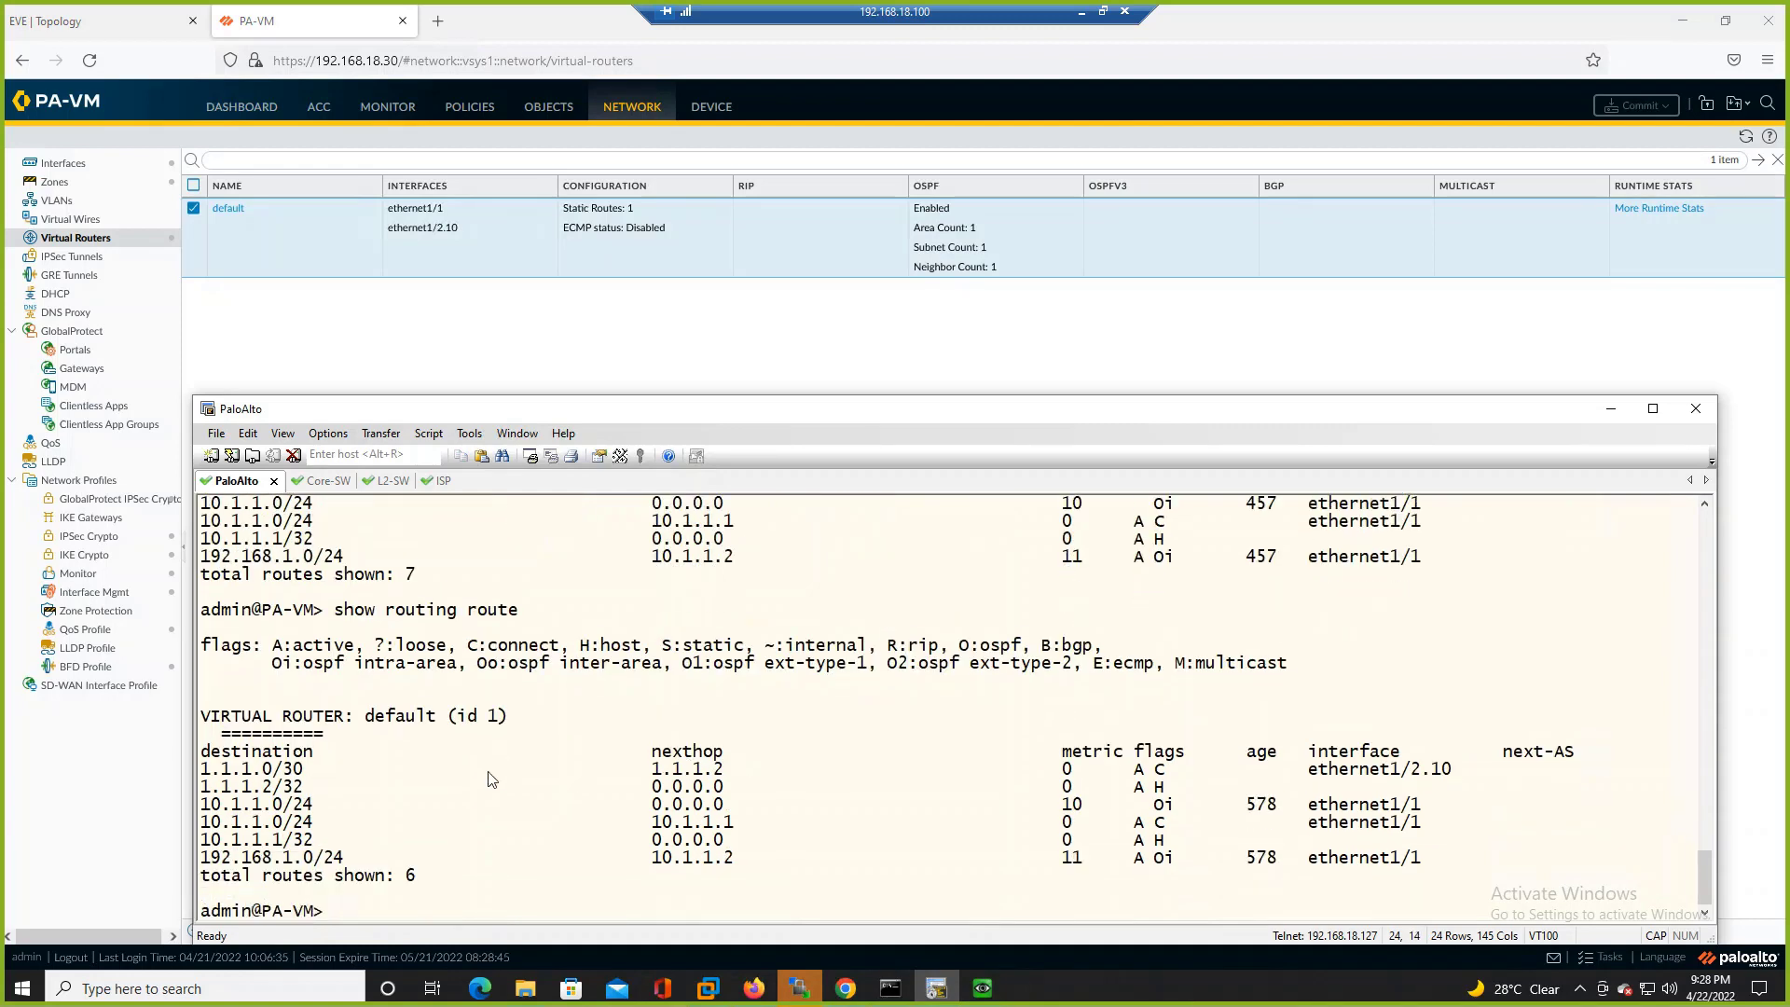
pyautogui.moveTo(205, 751); pyautogui.dragTo(1282, 877)
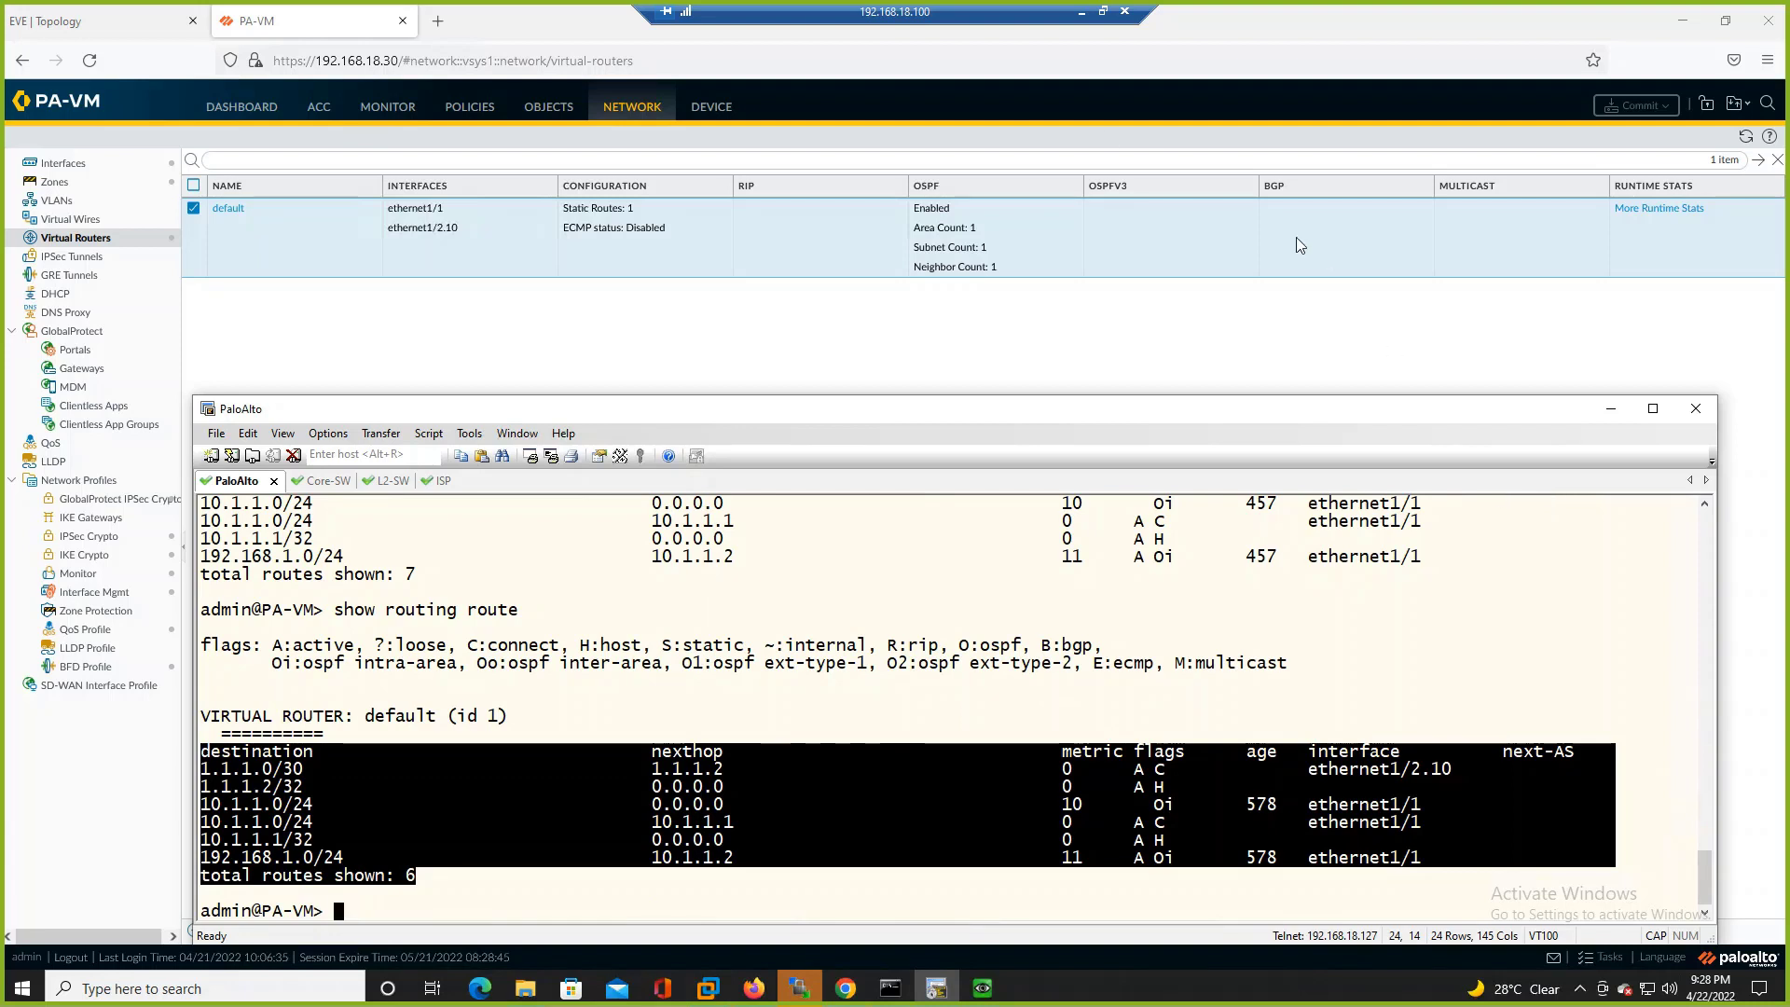
# - Switch to the ISP router's console session and bring interface gigabitEthernet 0/1 back up with no shutdown
pyautogui.click(935, 988)
pyautogui.click(13, 20)
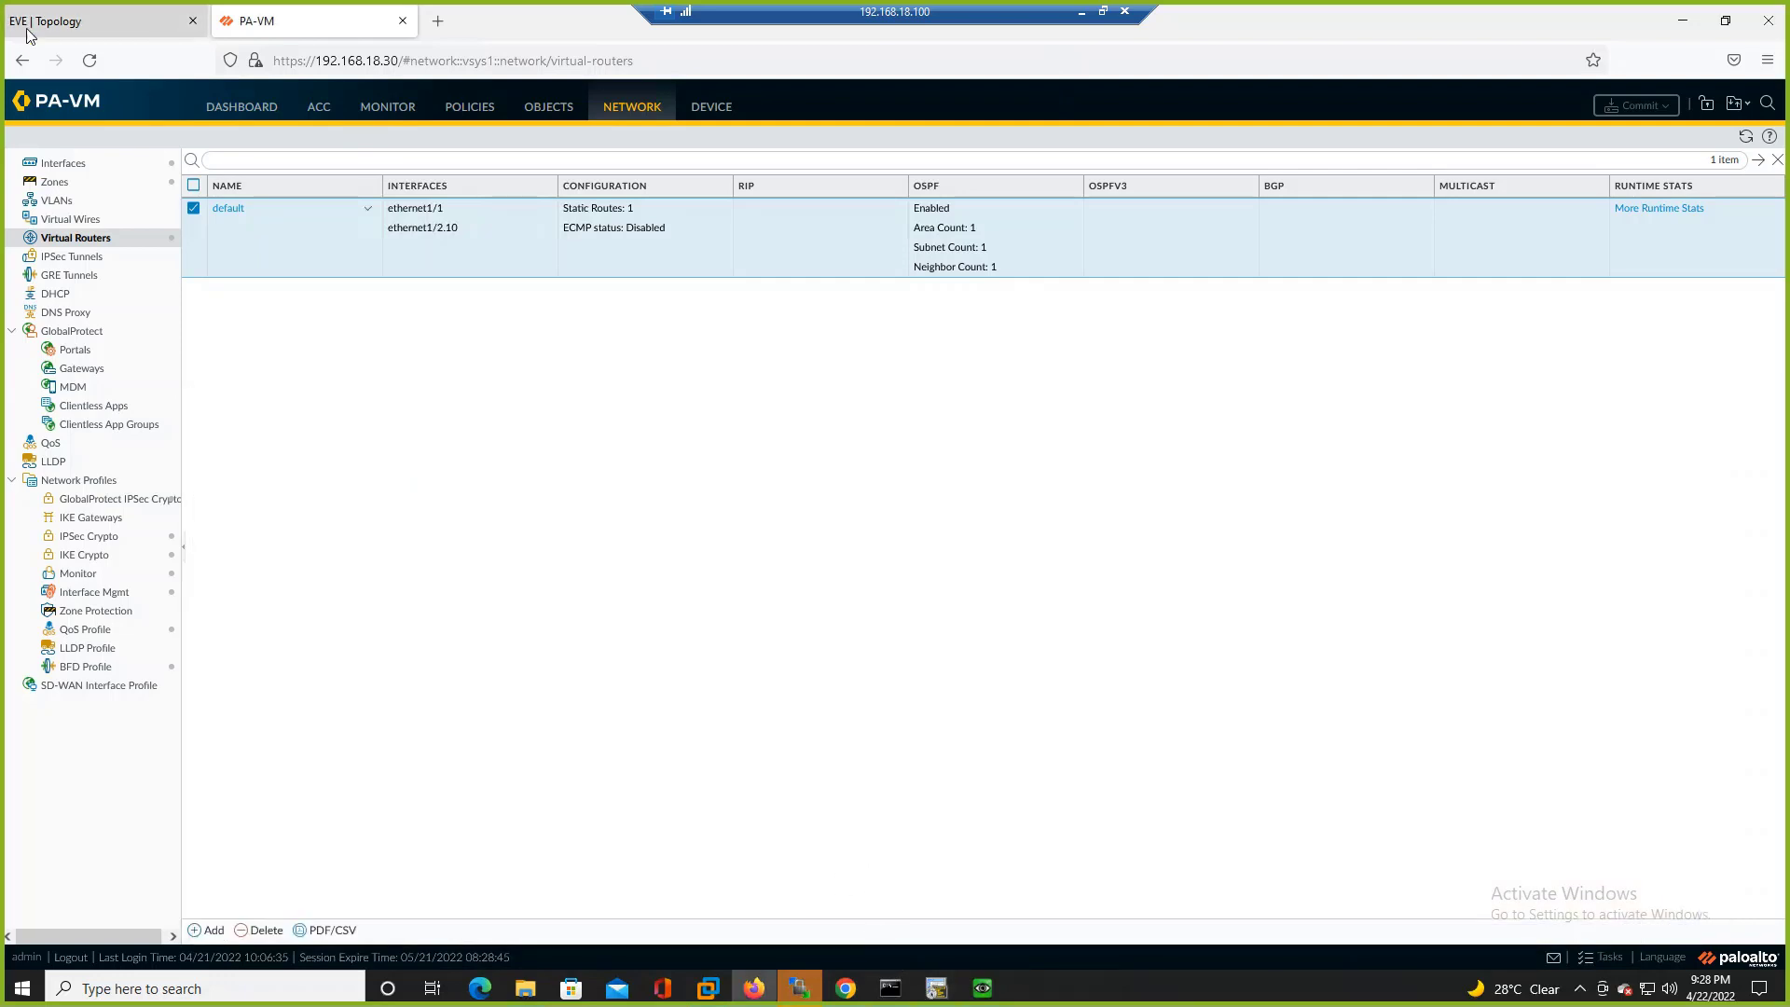
pyautogui.click(936, 987)
pyautogui.click(436, 481)
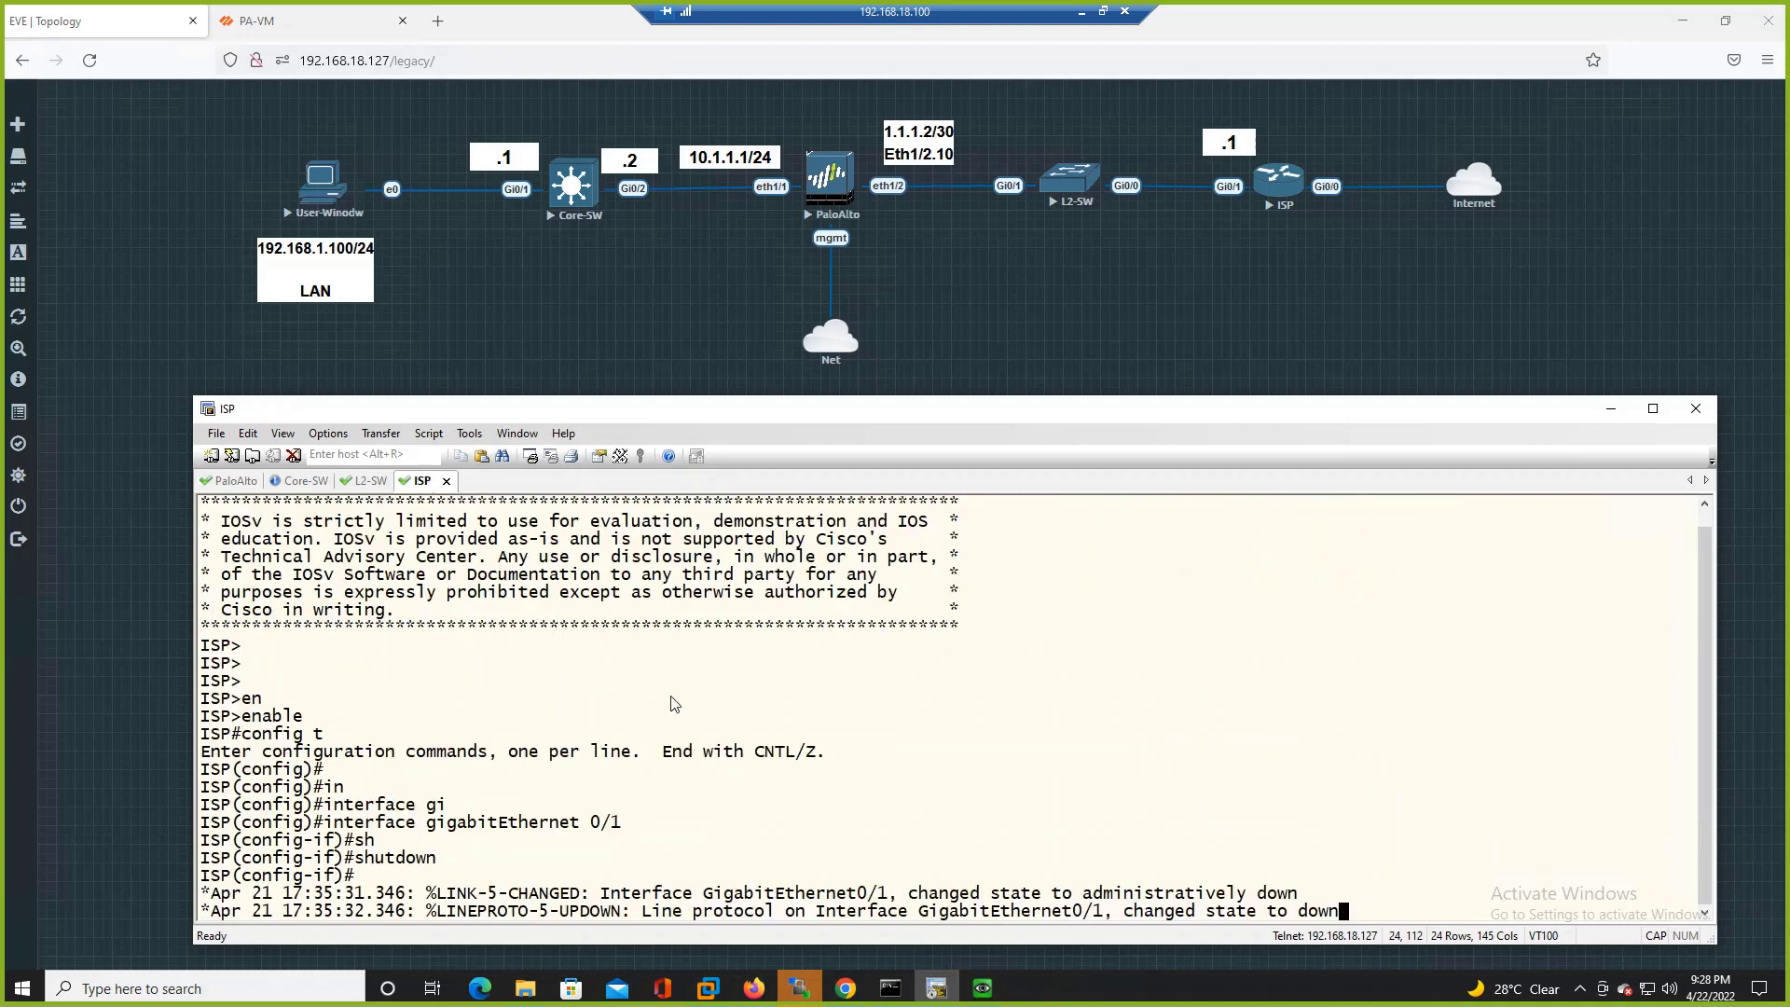
pyautogui.press('Return')
pyautogui.press('Return')
pyautogui.press('Return')
pyautogui.write('NO')
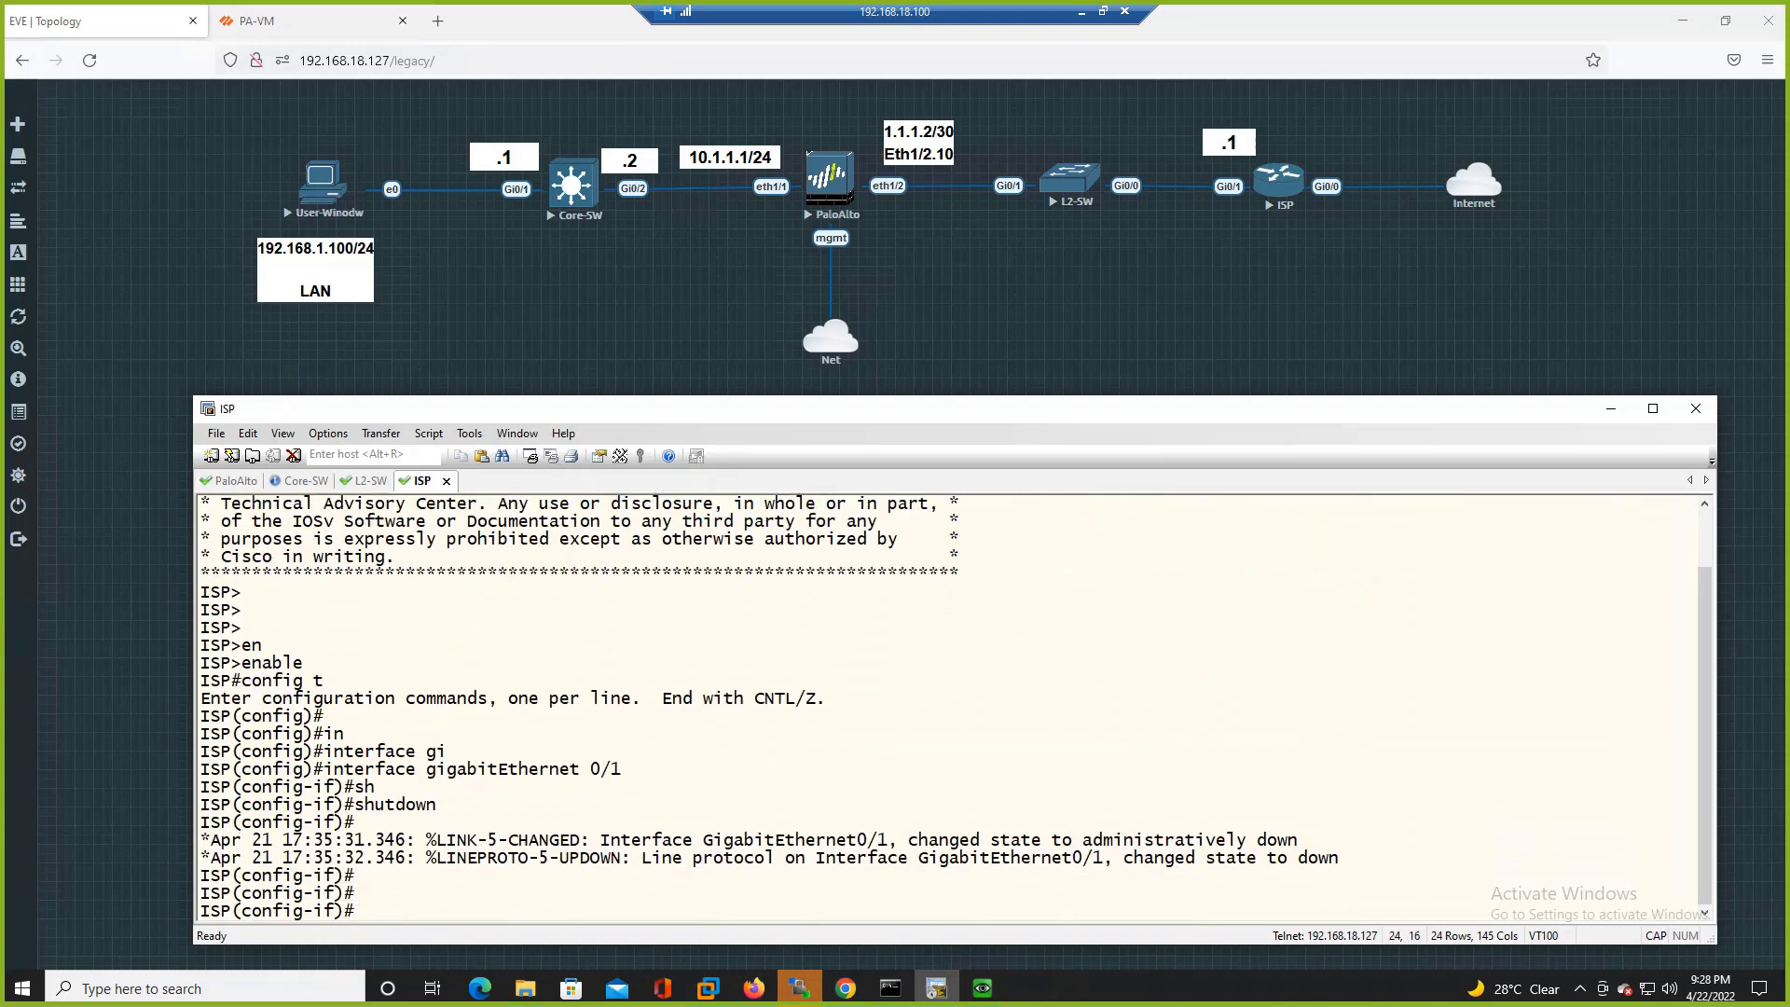
pyautogui.write(' SH')
pyautogui.press('Tab')
pyautogui.press('Return')
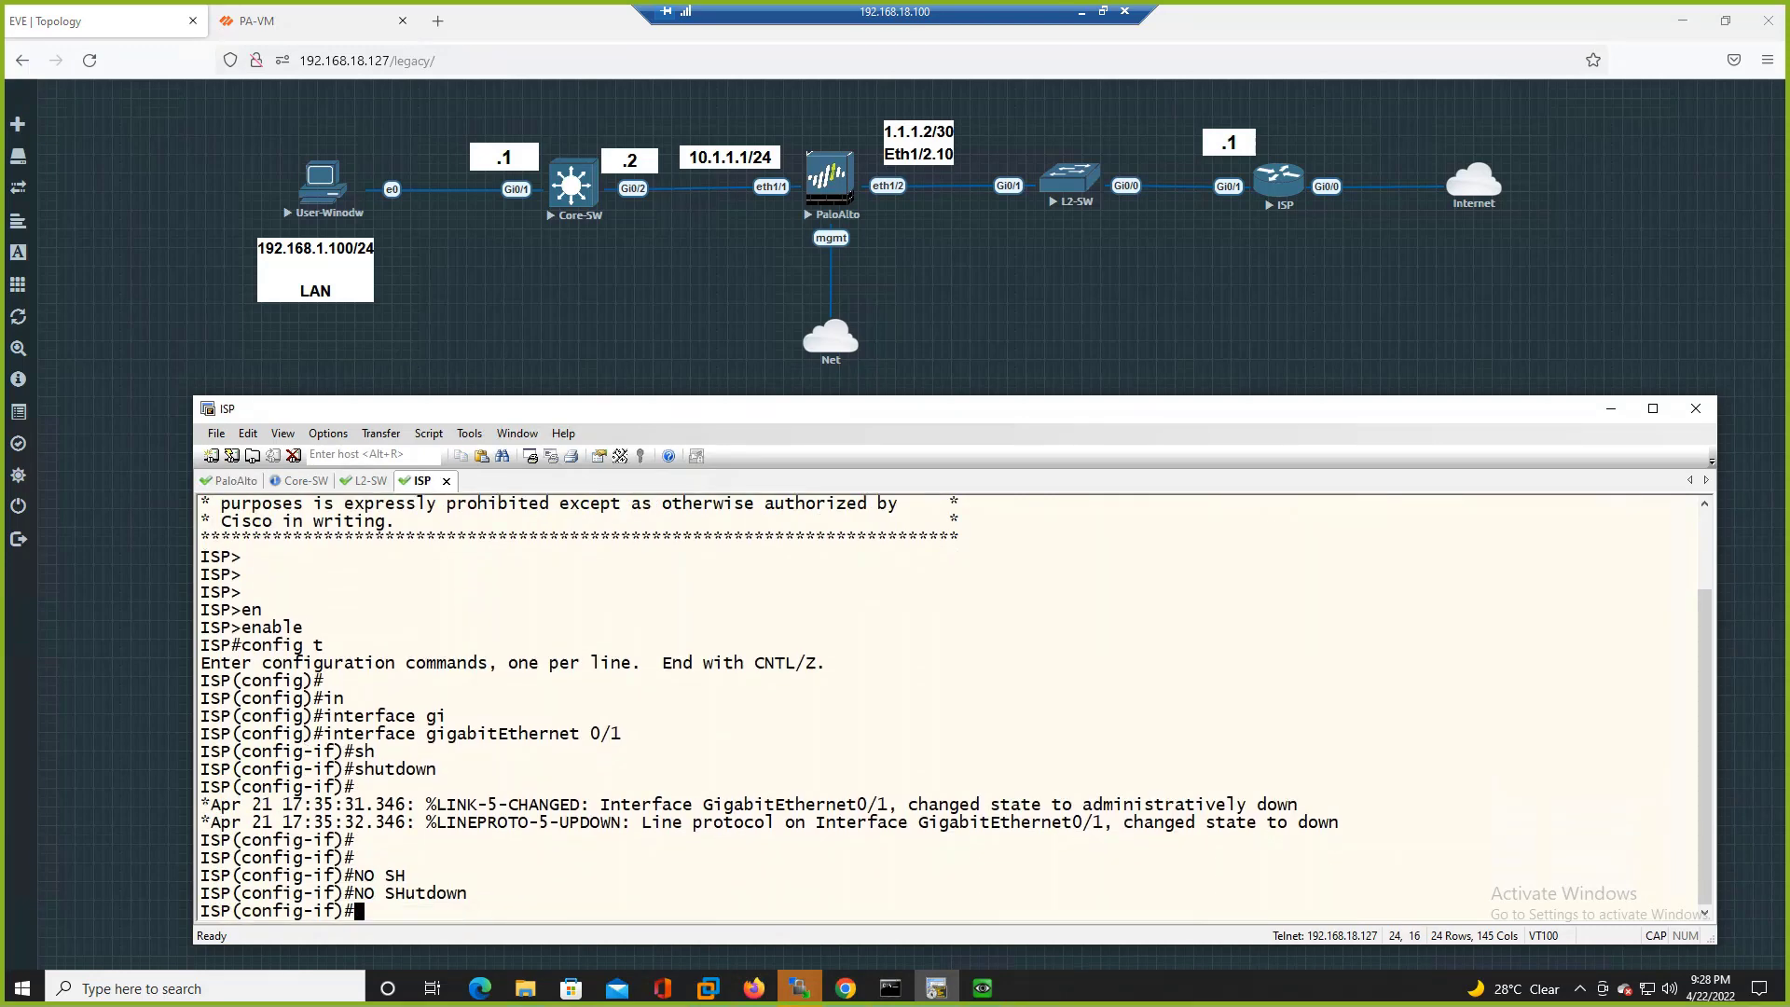
# - Return to the PaloAlto session, run show routing route and examine the listed destinations
pyautogui.click(936, 986)
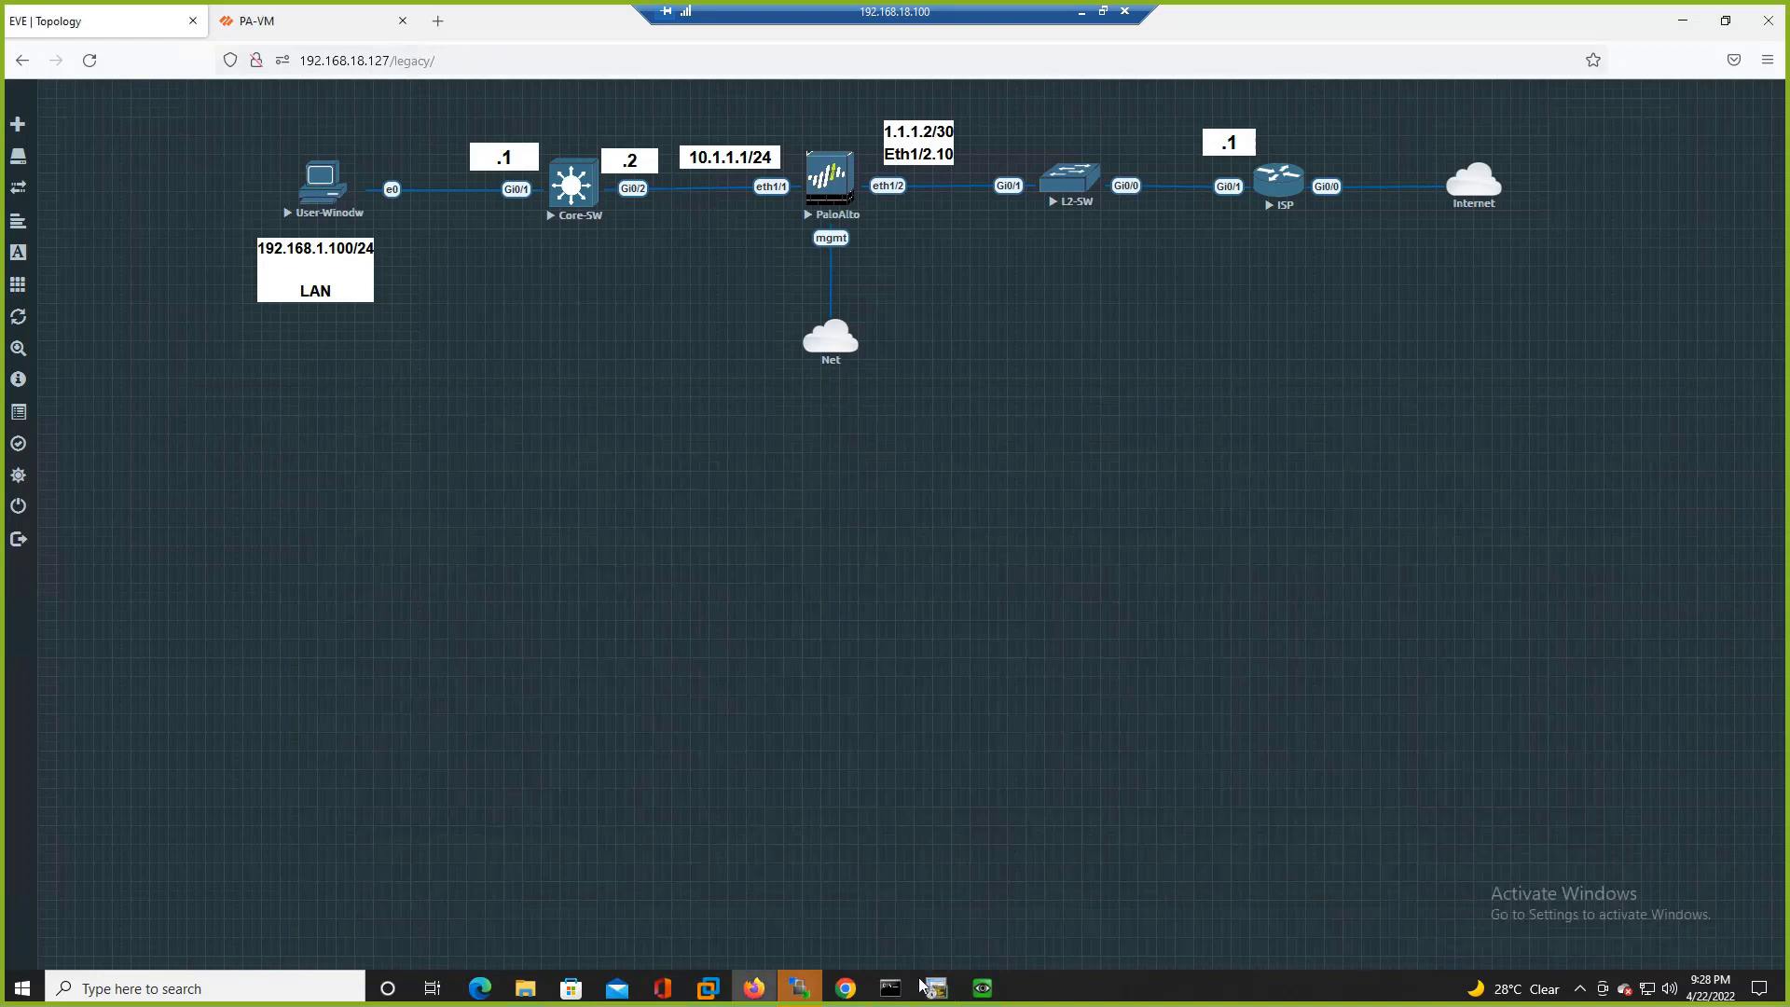
pyautogui.click(927, 985)
pyautogui.click(235, 481)
pyautogui.click(741, 713)
pyautogui.press('Up')
pyautogui.press('Return')
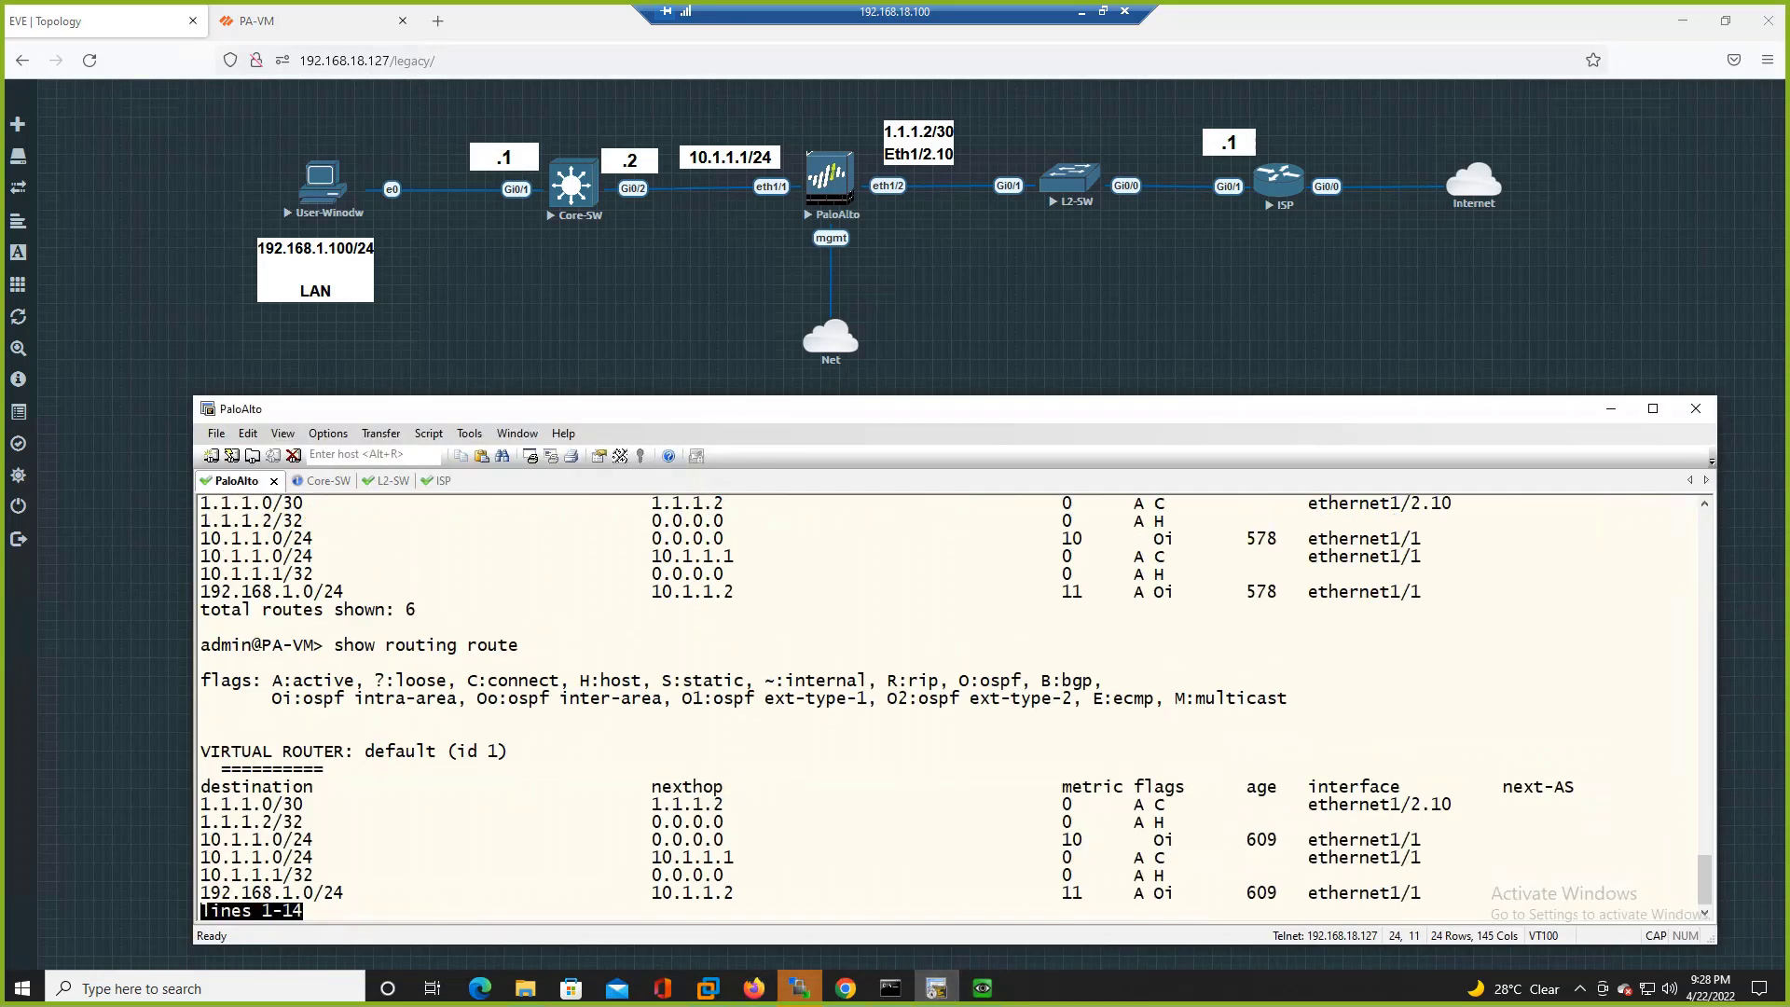
pyautogui.moveTo(223, 774); pyautogui.dragTo(517, 841)
pyautogui.click(585, 858)
# - Repeat show routing route several times to check for the return of the 0.0.0.0/0 route
pyautogui.press('Up')
pyautogui.press('Return')
pyautogui.press('Up')
pyautogui.press('Return')
pyautogui.press('Up')
pyautogui.press('Return')
pyautogui.press('Up')
pyautogui.press('Return')
pyautogui.press('Up')
pyautogui.press('Return')
pyautogui.press('Up')
pyautogui.press('Return')
pyautogui.press('Up')
pyautogui.press('Return')
pyautogui.press('Up')
pyautogui.press('Return')
pyautogui.press('Up')
pyautogui.press('Return')
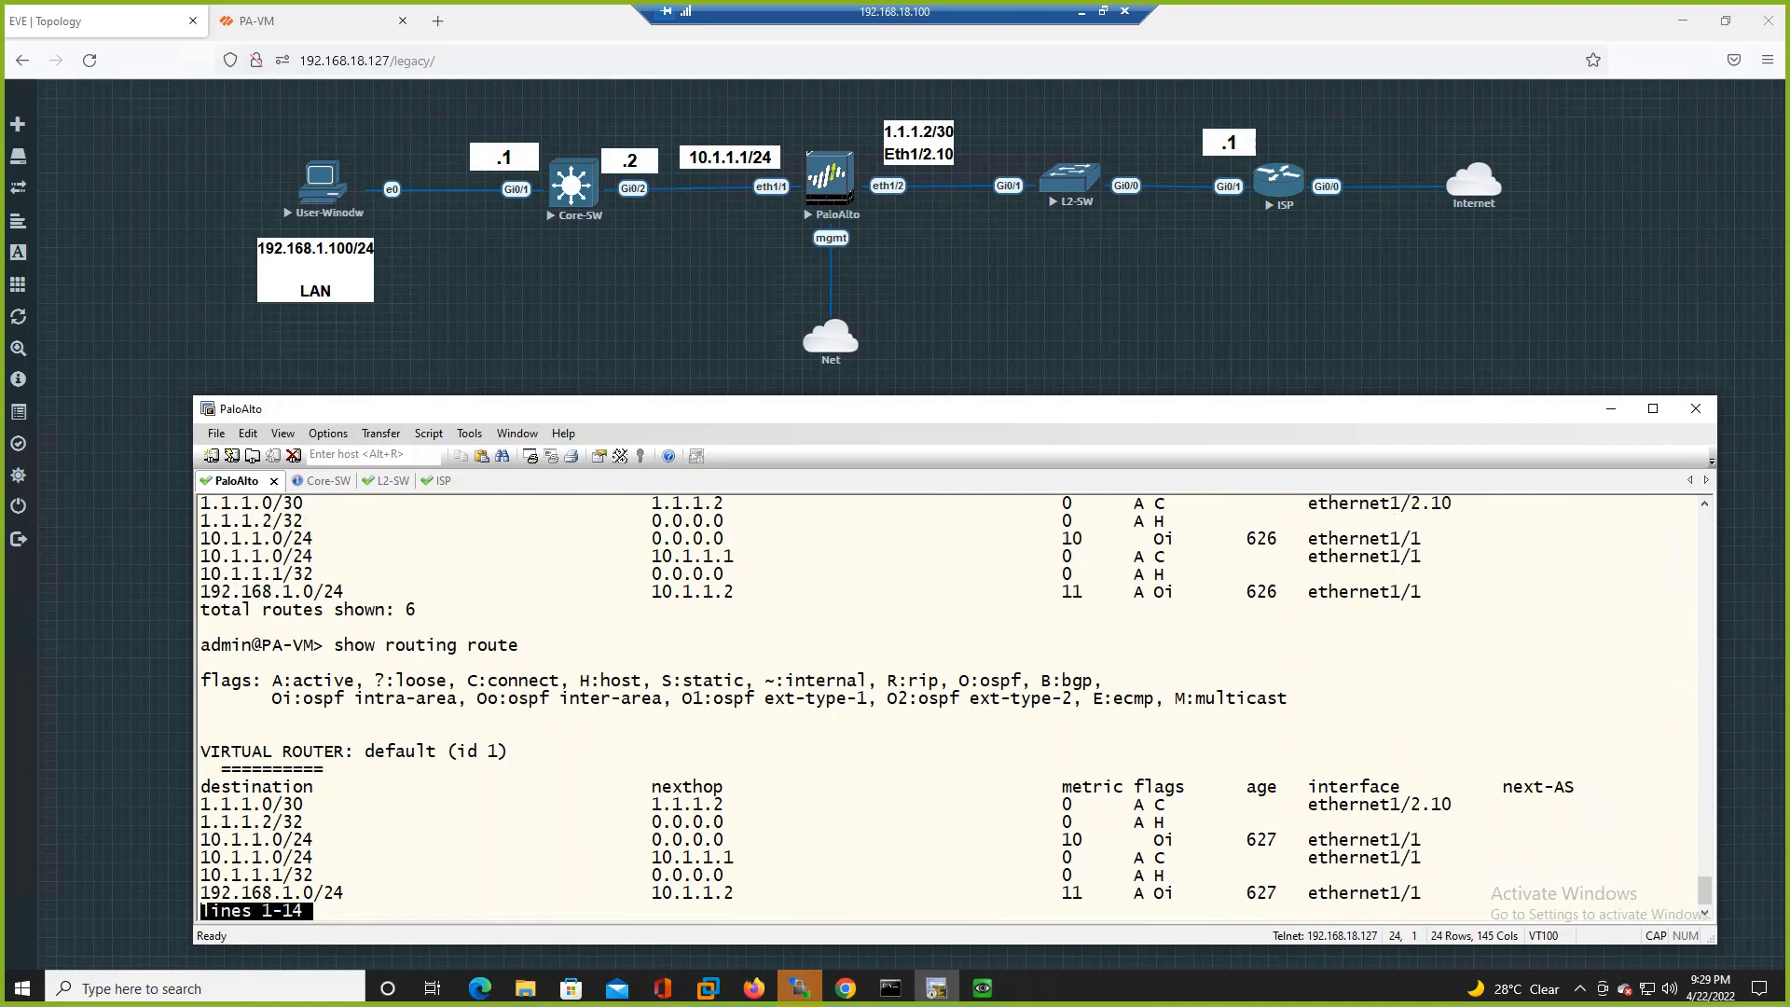
pyautogui.press('Up')
pyautogui.press('Return')
pyautogui.press('Up')
pyautogui.press('Return')
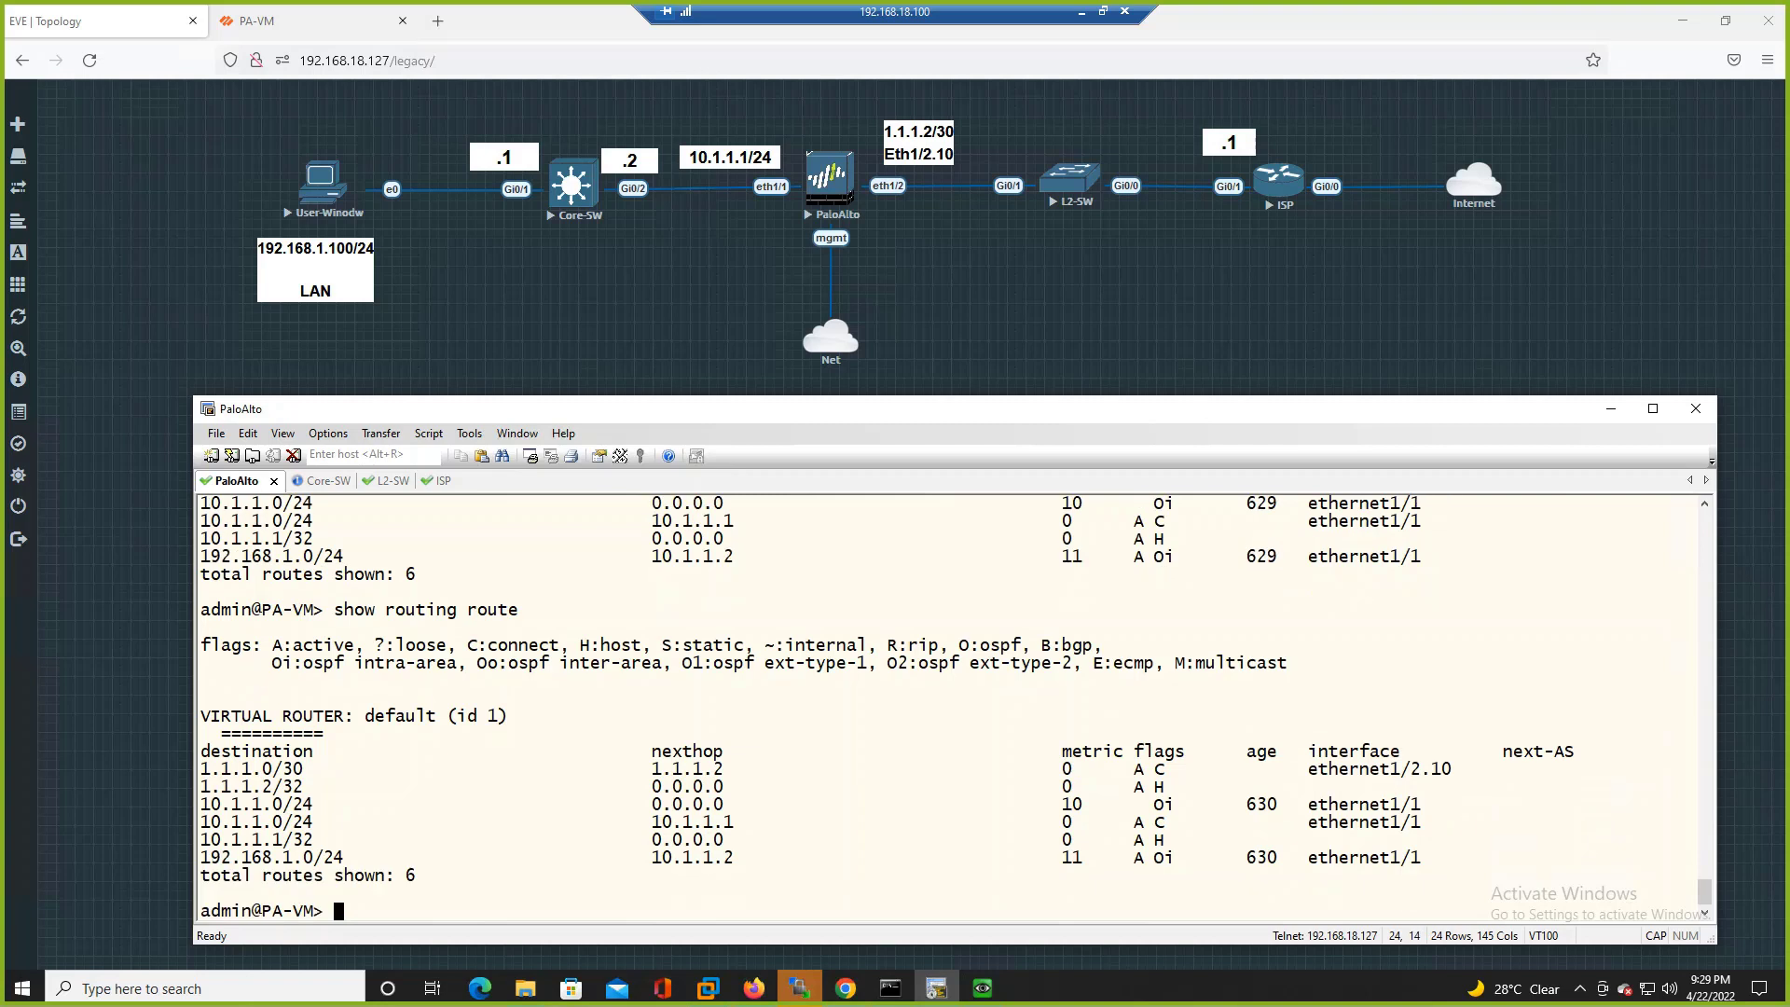
# - Ping host 1.1.1.1 from source 1.1.1.2 on the firewall, and stop the ping after several replies
pyautogui.write('ping source 1.1.1.2 host 1.1.1.1')
pyautogui.press('Return')
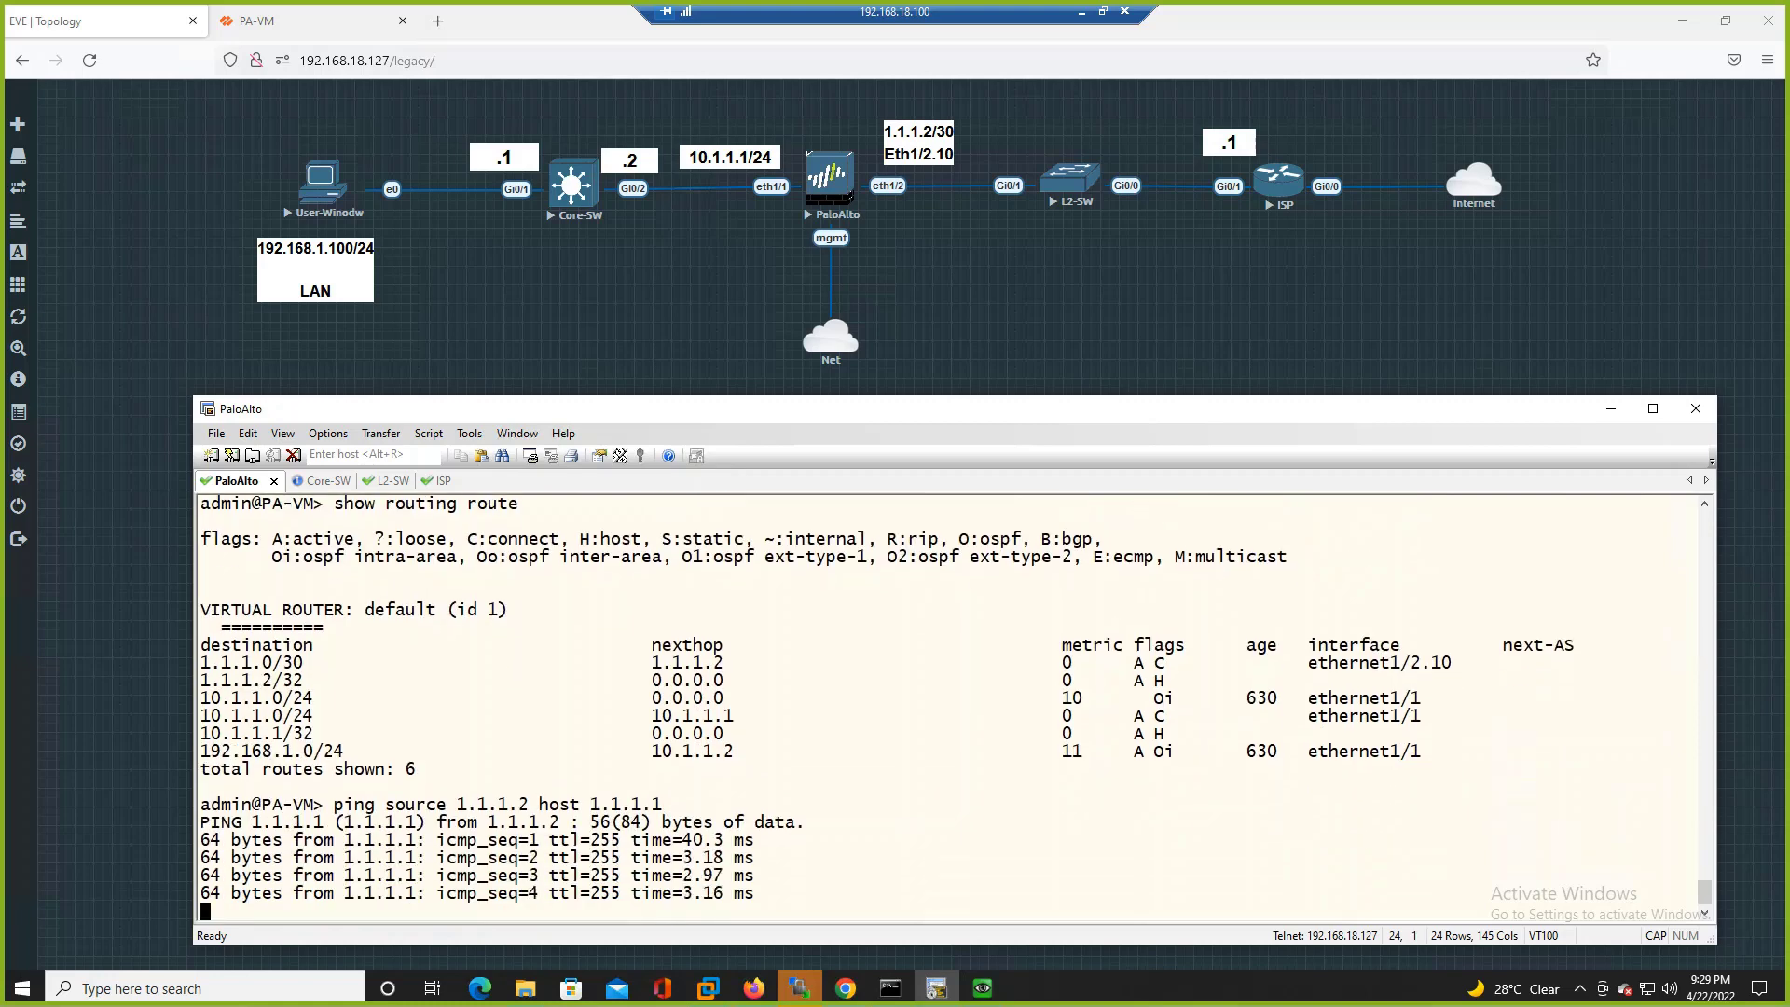
pyautogui.hotkey('ctrl', 'c')
# - Run show routing route once more following the ping test and check the full table for the default route
pyautogui.press('Up')
pyautogui.press('Up')
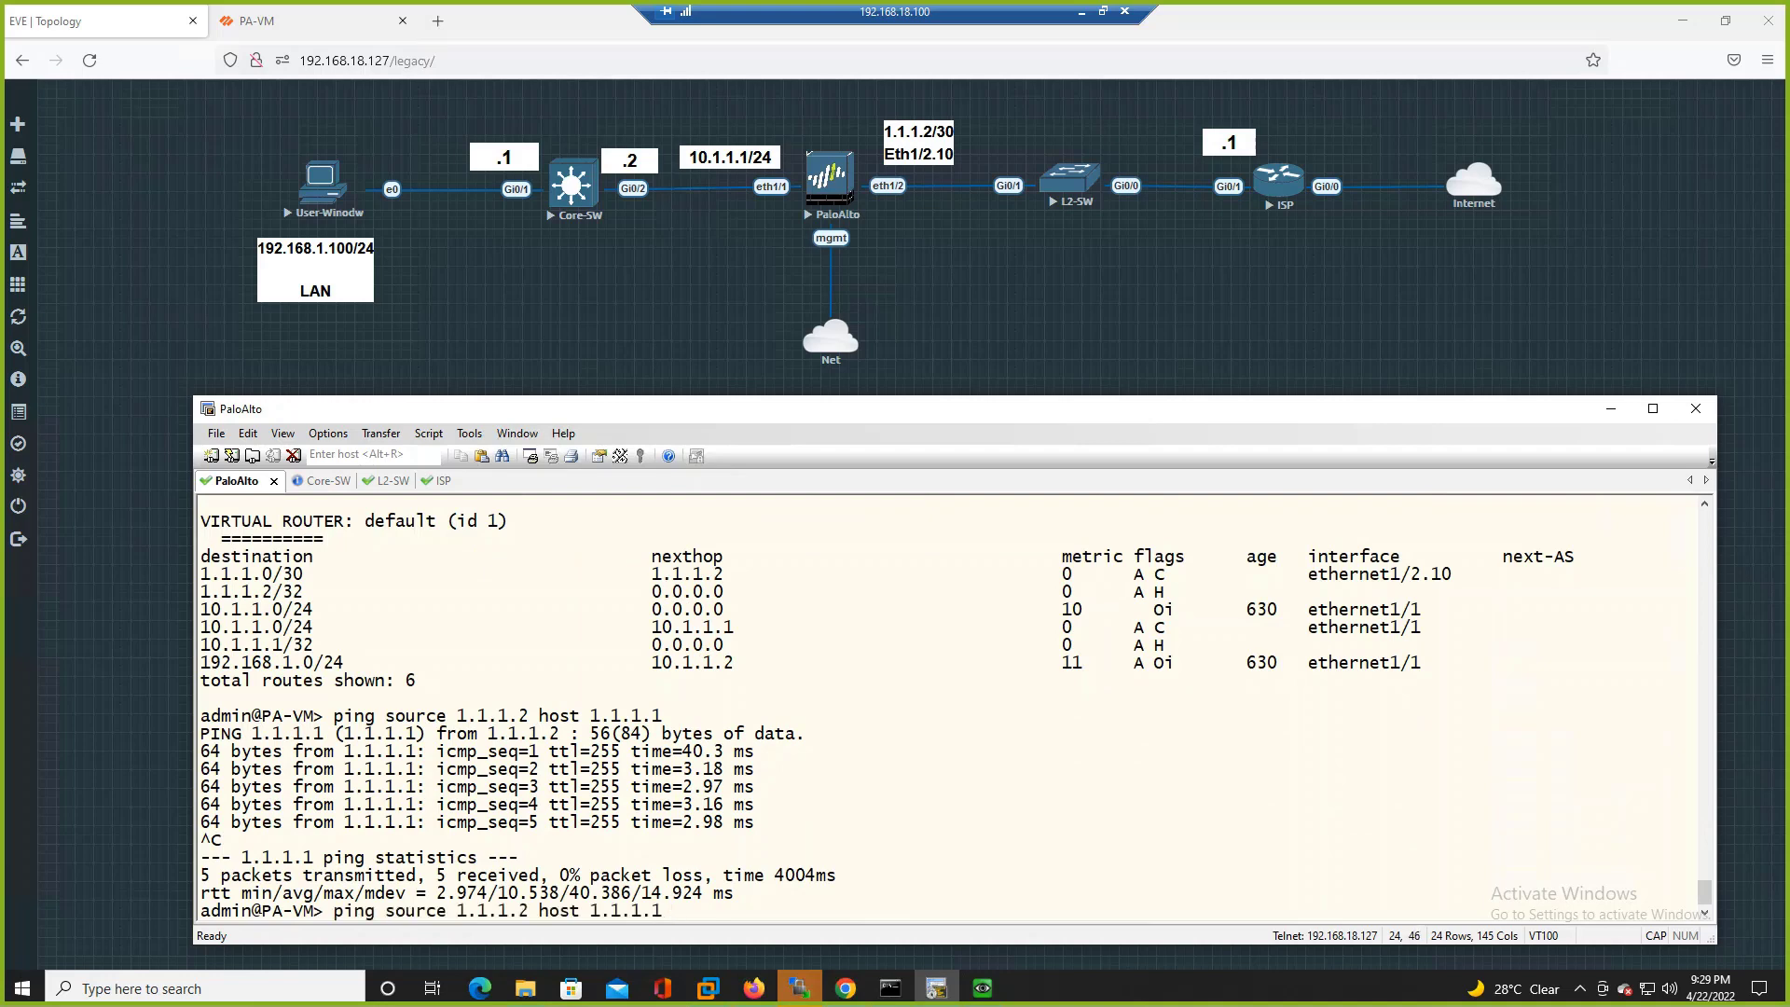
pyautogui.press('Return')
pyautogui.press('space')
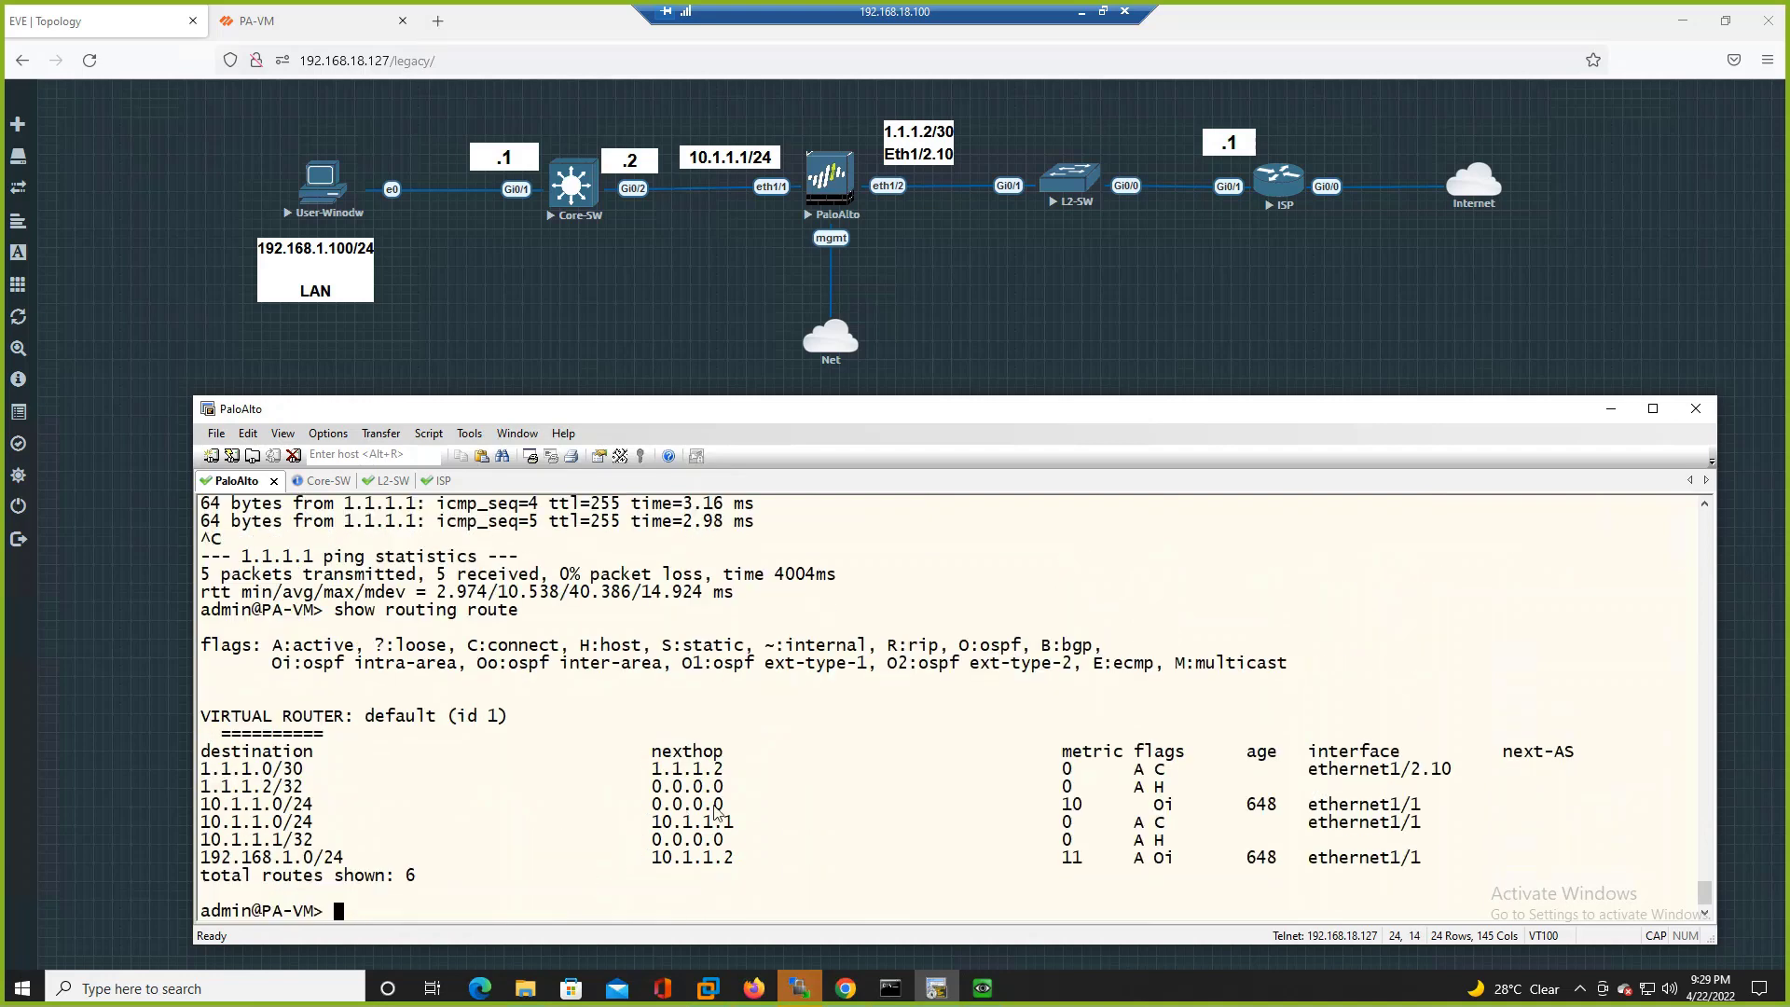
# - Keep rerunning show routing route on the firewall and page through each full table to look for the default route
pyautogui.press('Up')
pyautogui.press('Return')
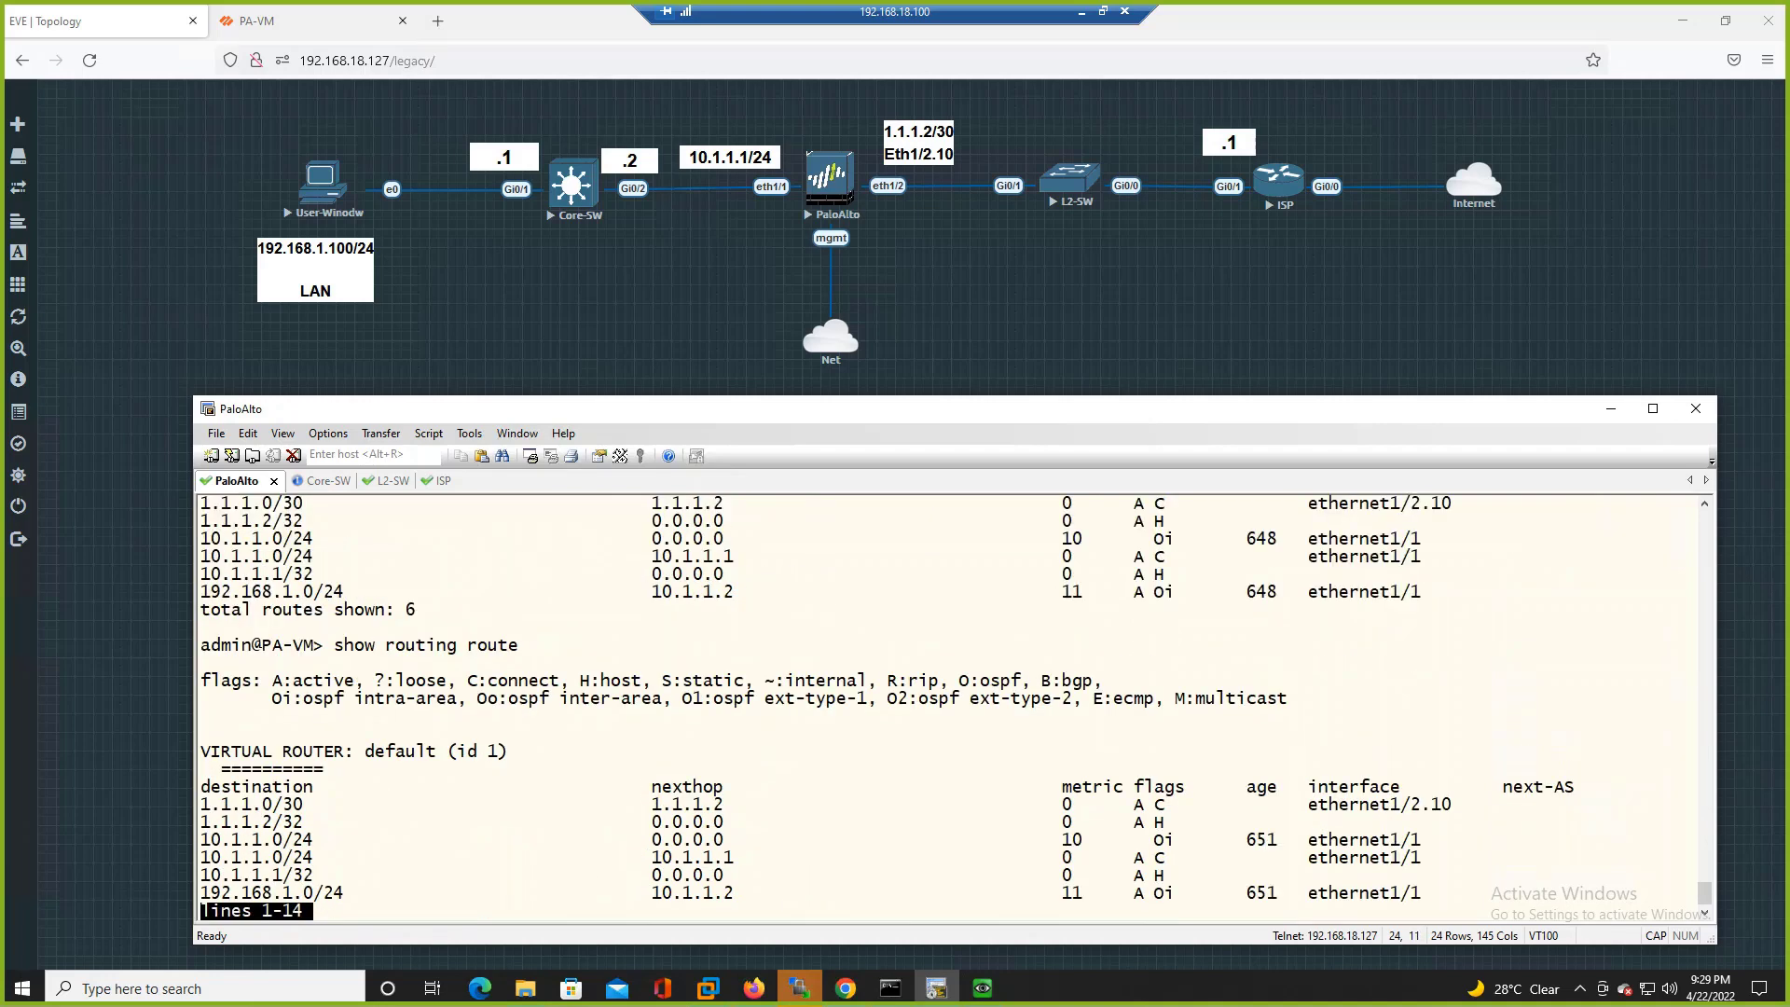
pyautogui.press('space')
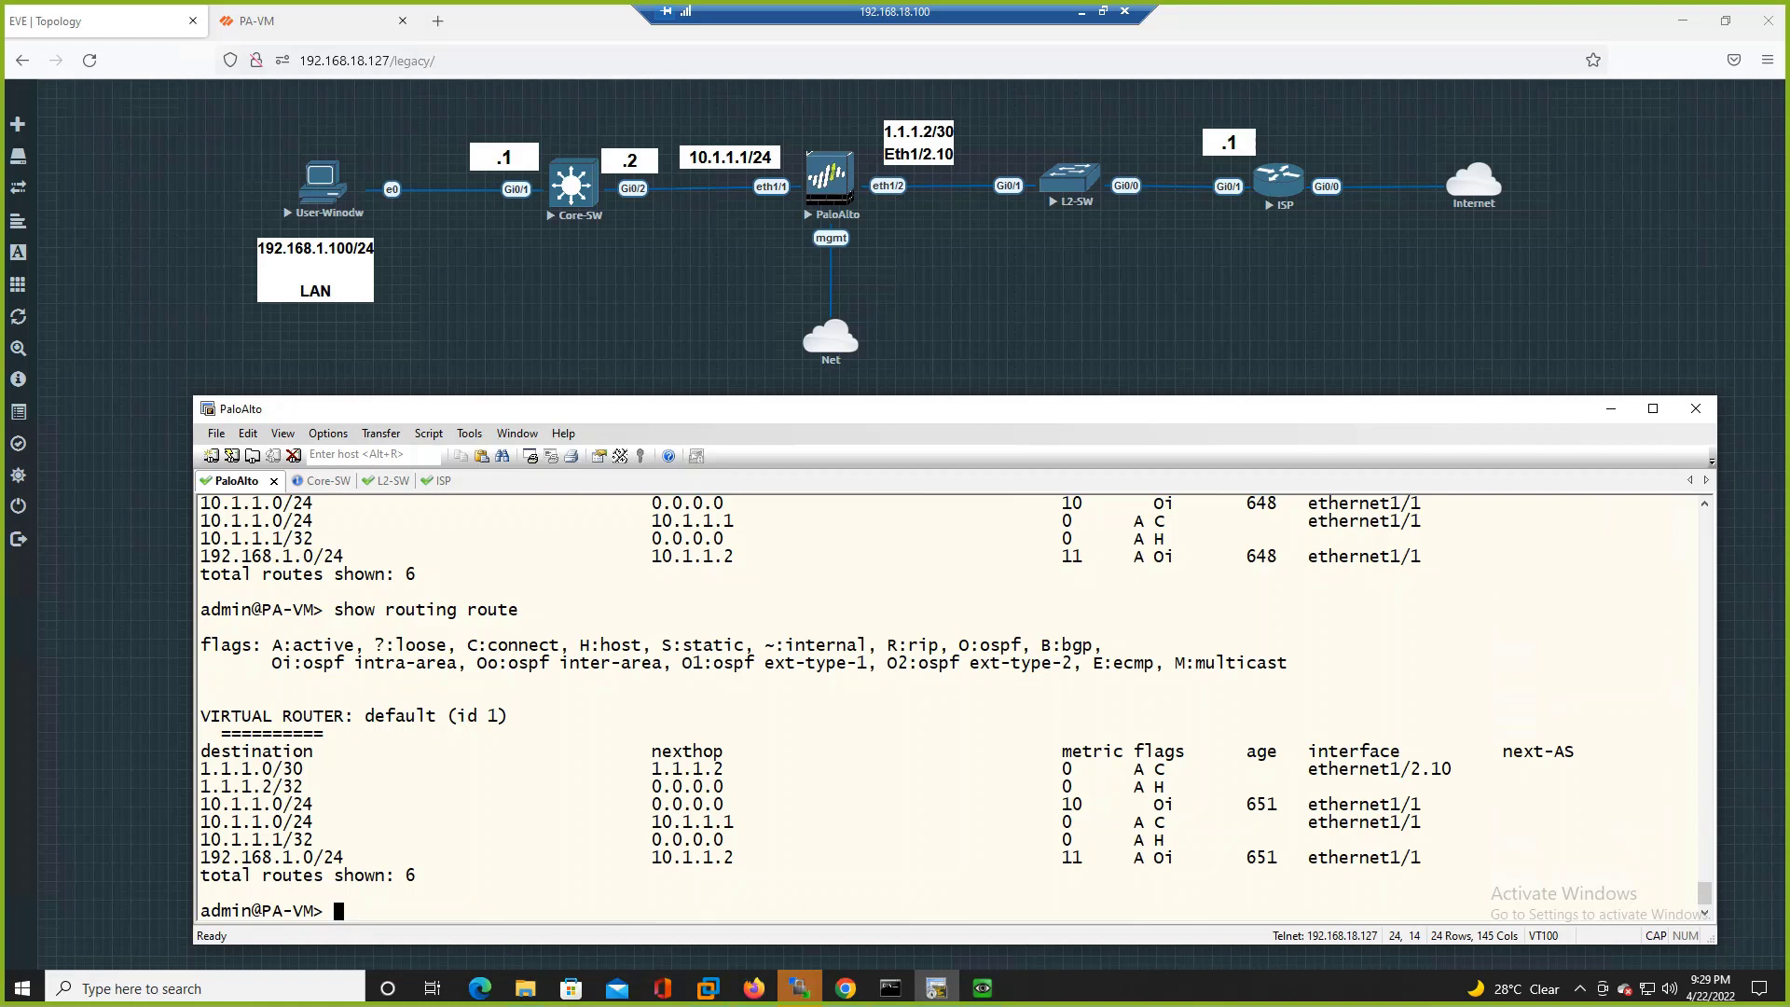
pyautogui.press('Up')
pyautogui.press('Return')
pyautogui.press('Up')
pyautogui.press('Return')
pyautogui.press('space')
pyautogui.press('Up')
pyautogui.press('Return')
pyautogui.press('space')
pyautogui.press('Up')
pyautogui.press('Return')
pyautogui.press('space')
# - Switch to the PA-VM web interface, review the preemptive hold time in the default virtual router's Default static route, and close without changes
pyautogui.click(306, 28)
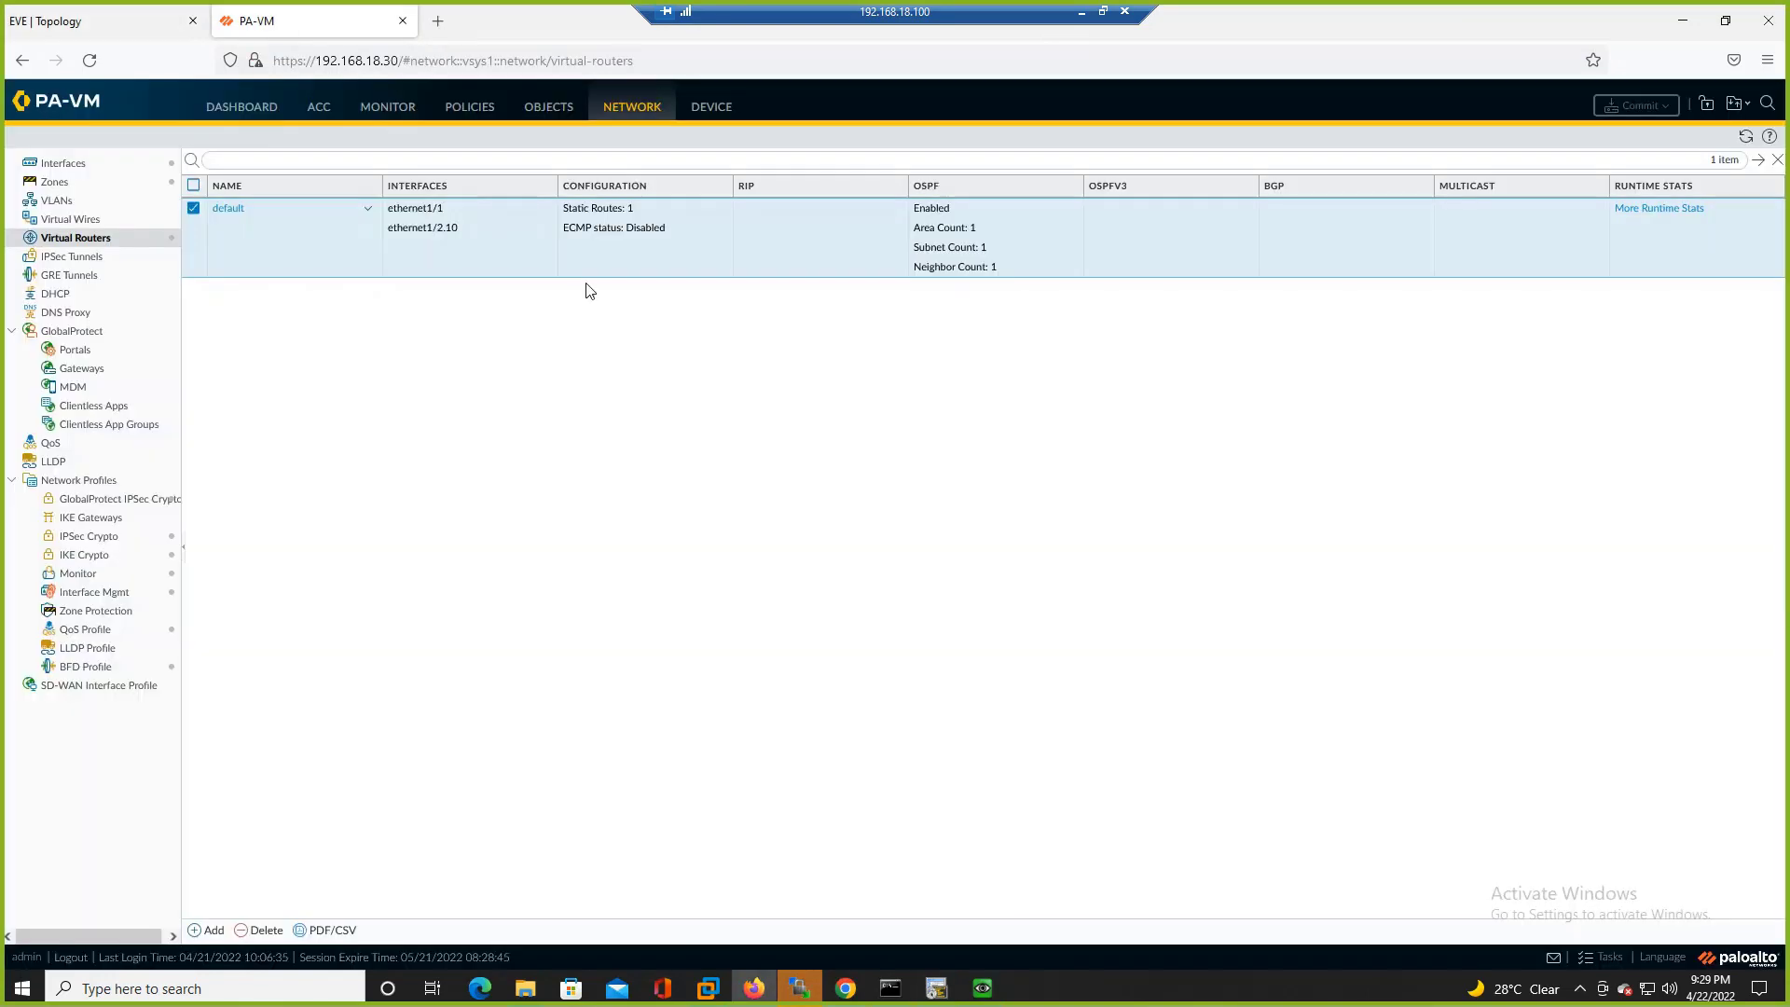
pyautogui.click(229, 206)
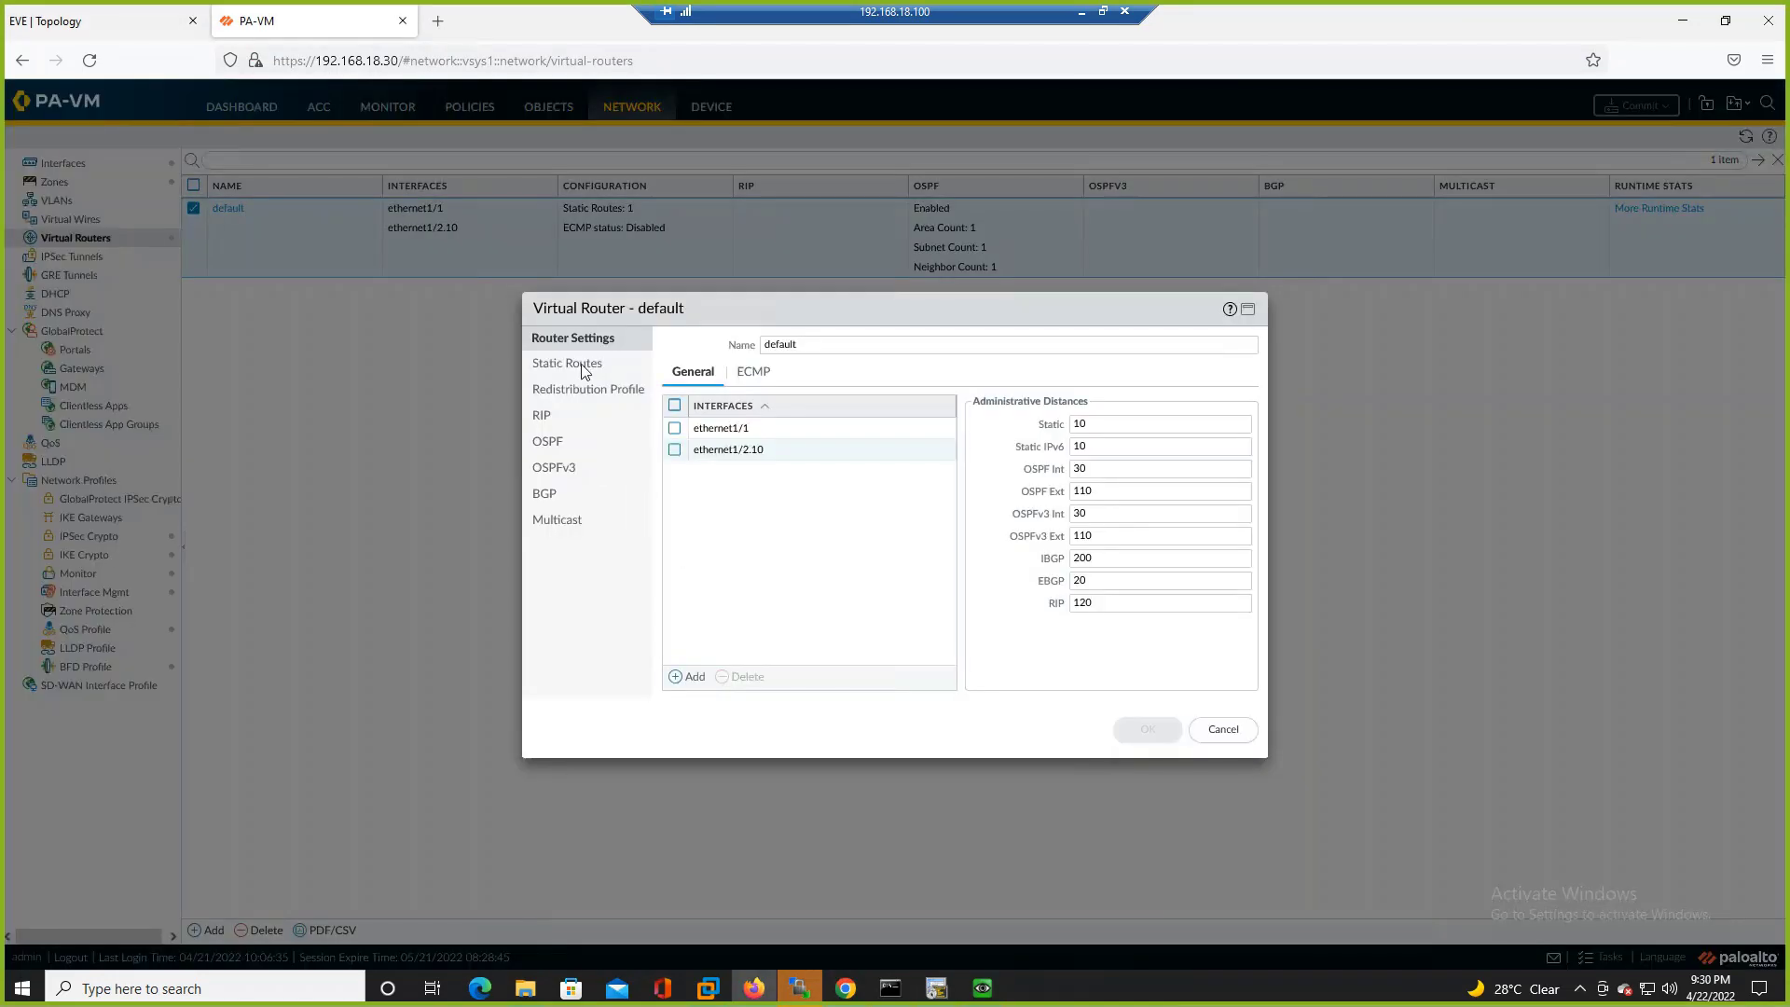
pyautogui.click(581, 365)
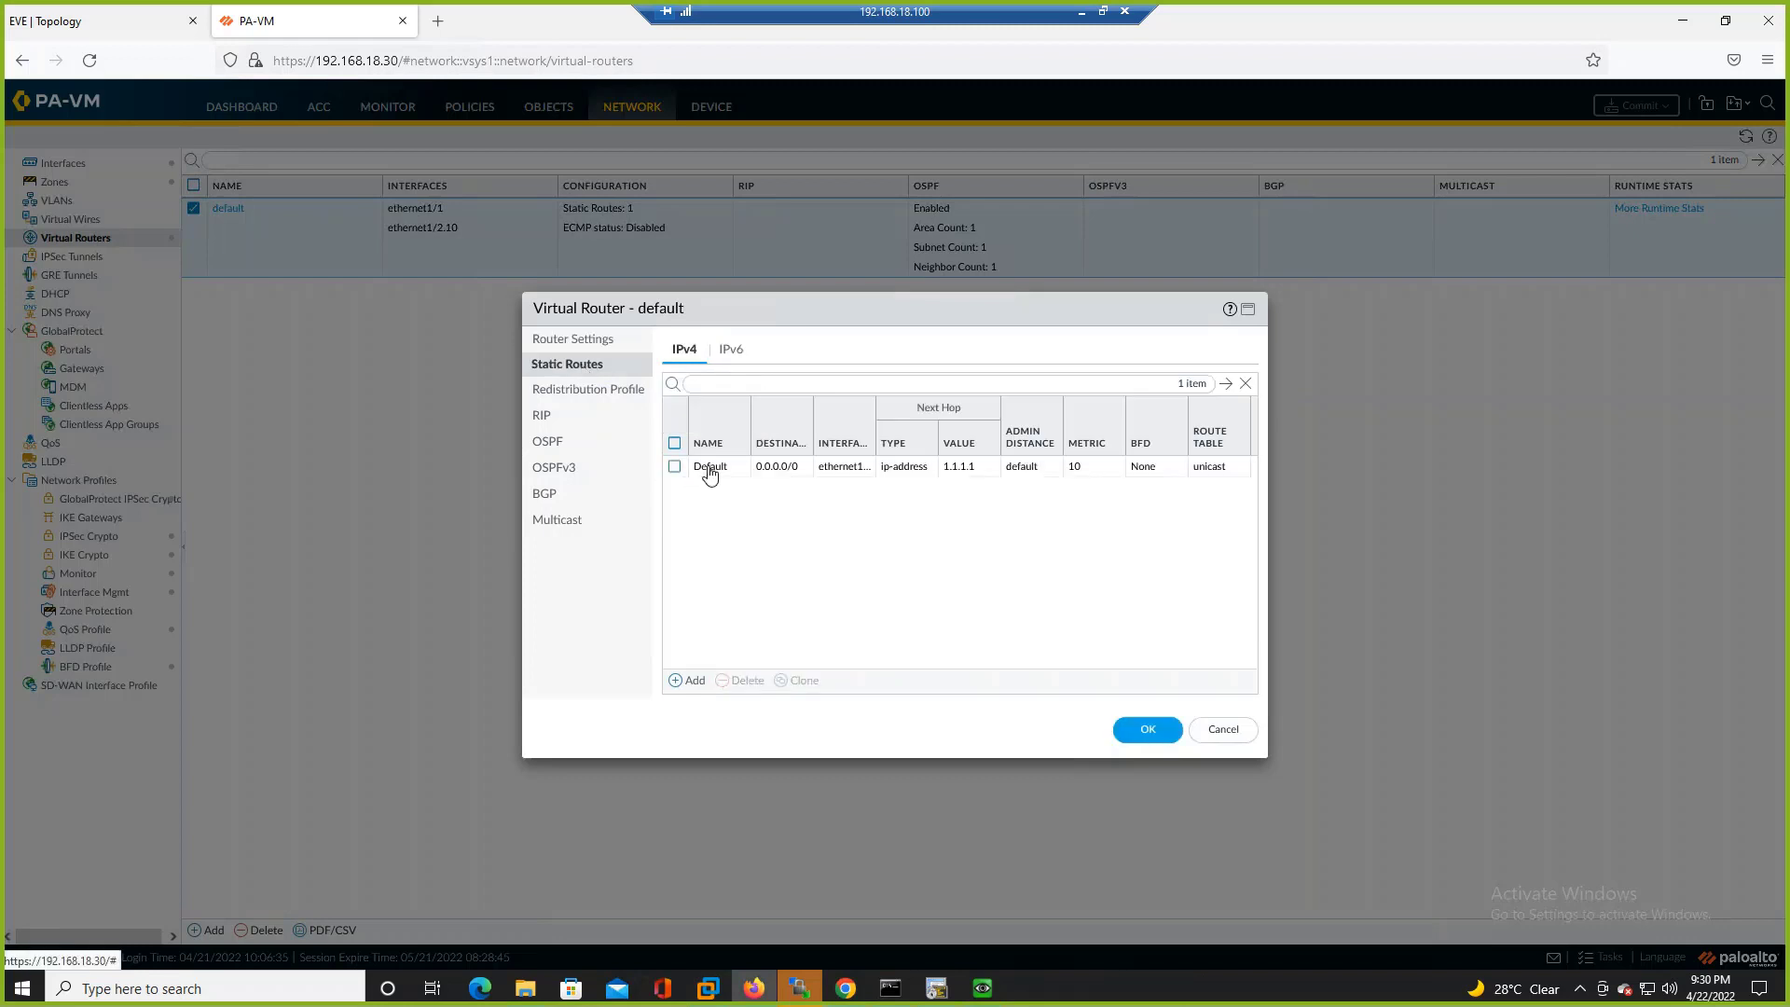
pyautogui.click(709, 471)
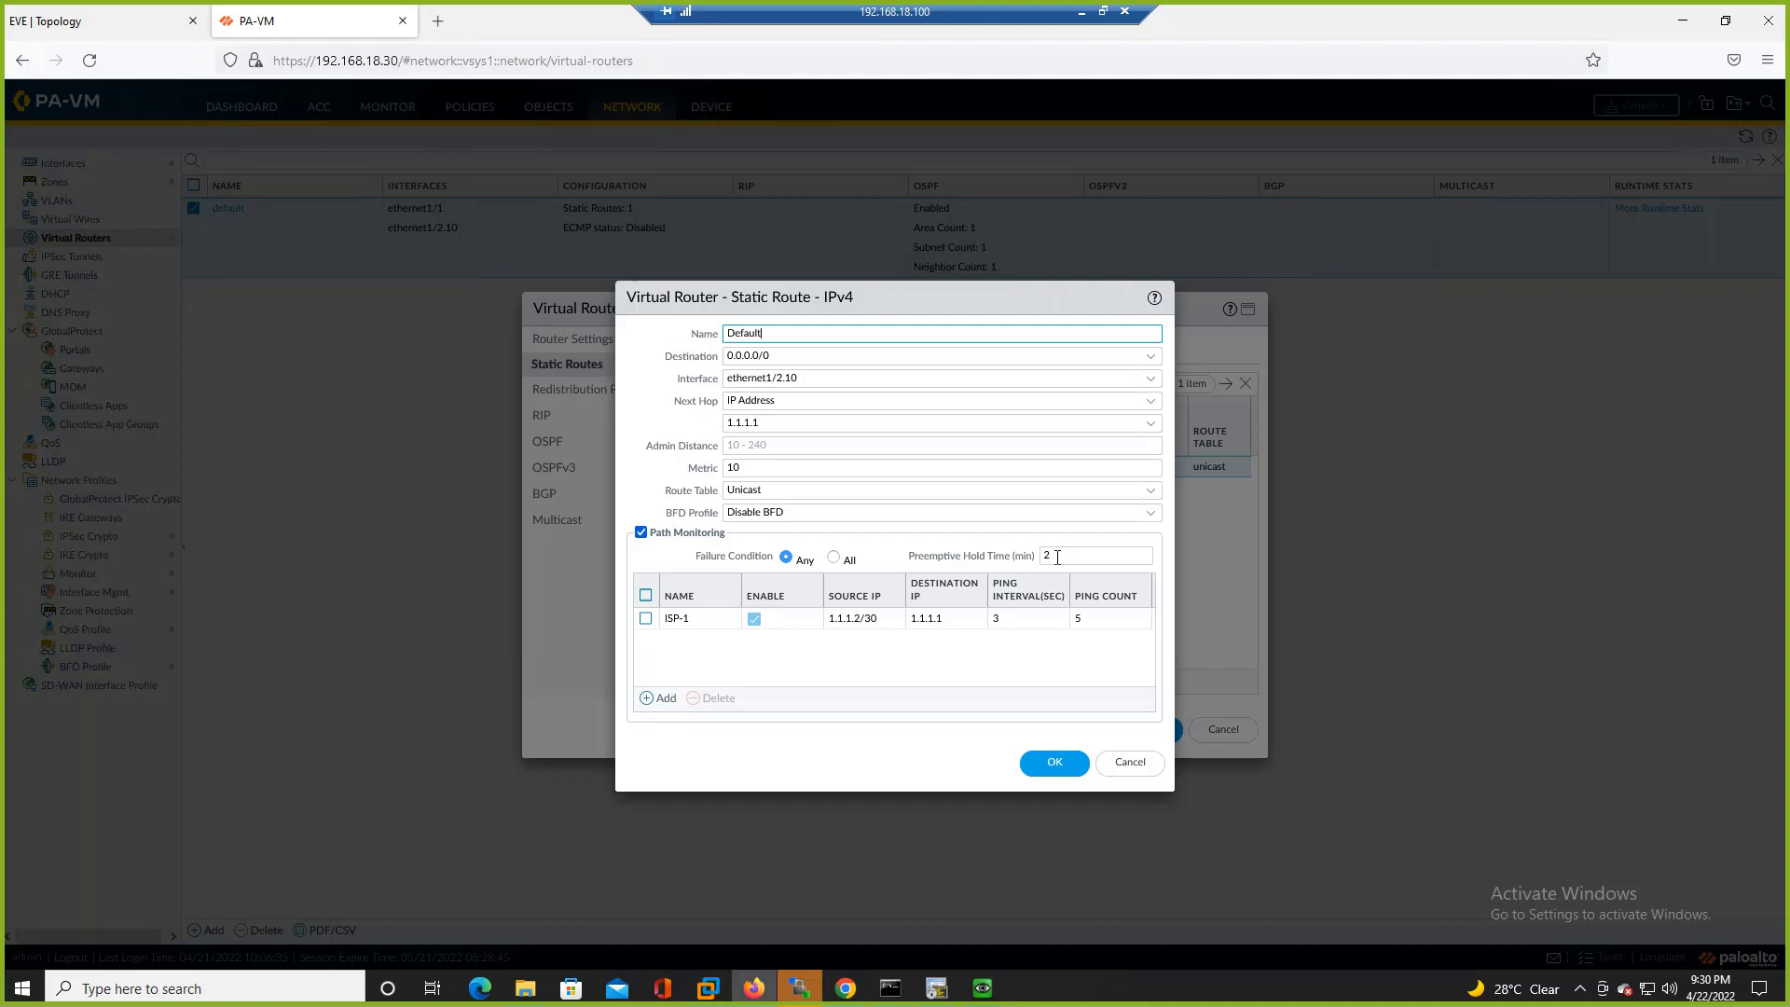
pyautogui.click(1115, 772)
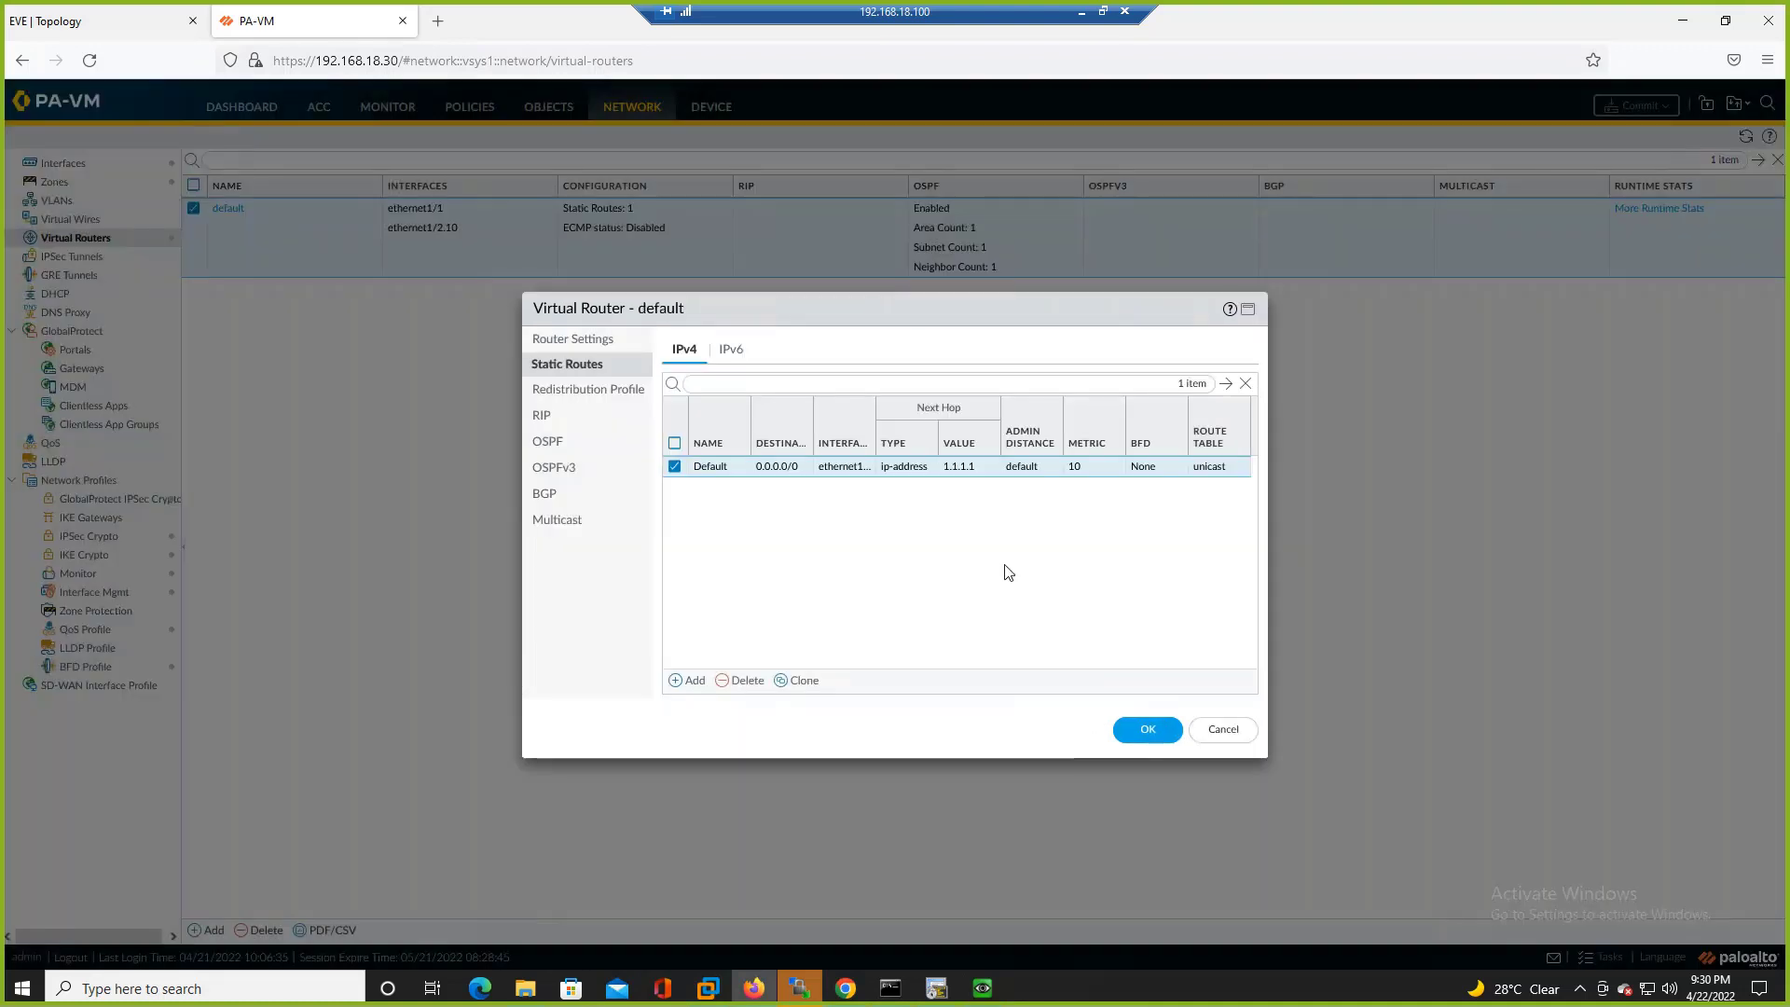
pyautogui.press('Escape')
# - Switch back to the PaloAlto terminal session and repeat show routing route several times to watch for the 0.0.0.0/0 entry
pyautogui.click(936, 987)
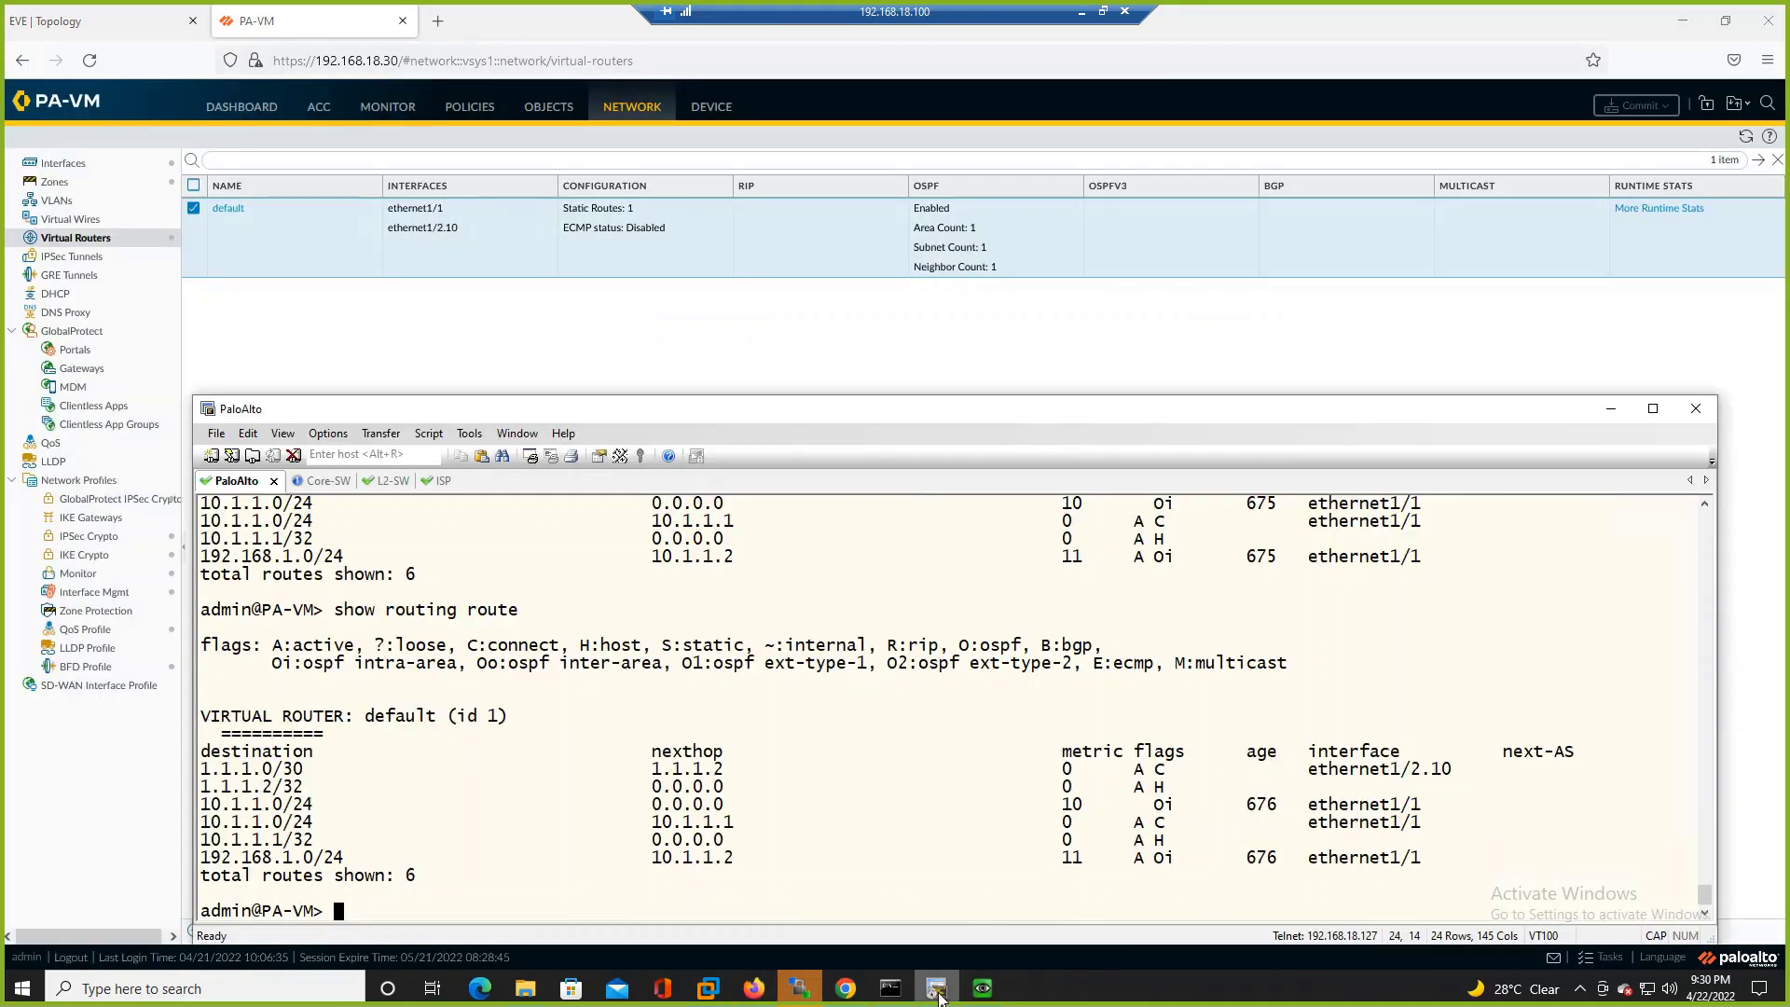
pyautogui.press('Up')
pyautogui.press('Return')
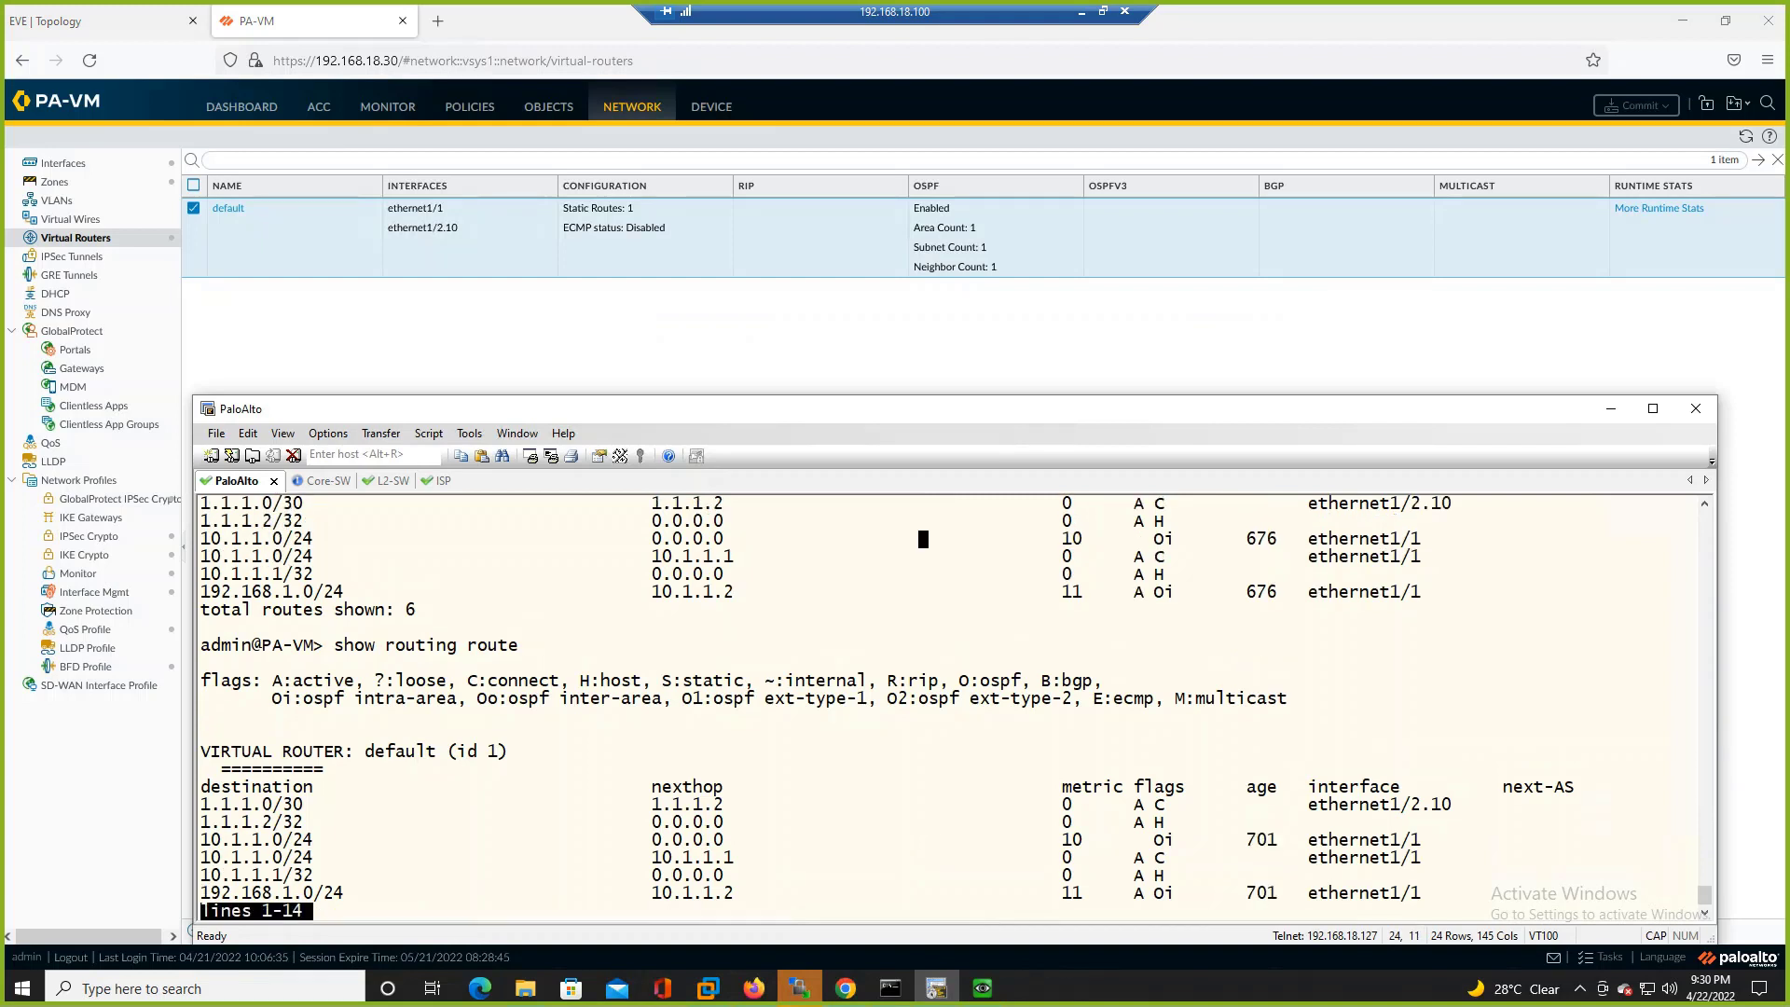
pyautogui.press('space')
pyautogui.press('Up')
pyautogui.press('Return')
pyautogui.press('space')
pyautogui.press('Up')
pyautogui.press('Return')
pyautogui.press('space')
pyautogui.press('Up')
pyautogui.press('Return')
pyautogui.press('space')
pyautogui.press('Up')
pyautogui.press('Return')
pyautogui.press('space')
pyautogui.press('Up')
pyautogui.press('Return')
pyautogui.press('space')
# - Run ping source 1.1.1.2 host 1.1.1.1 to test ISP reachability again, and stop it after a few replies
pyautogui.press('Up')
pyautogui.press('Up')
pyautogui.press('Return')
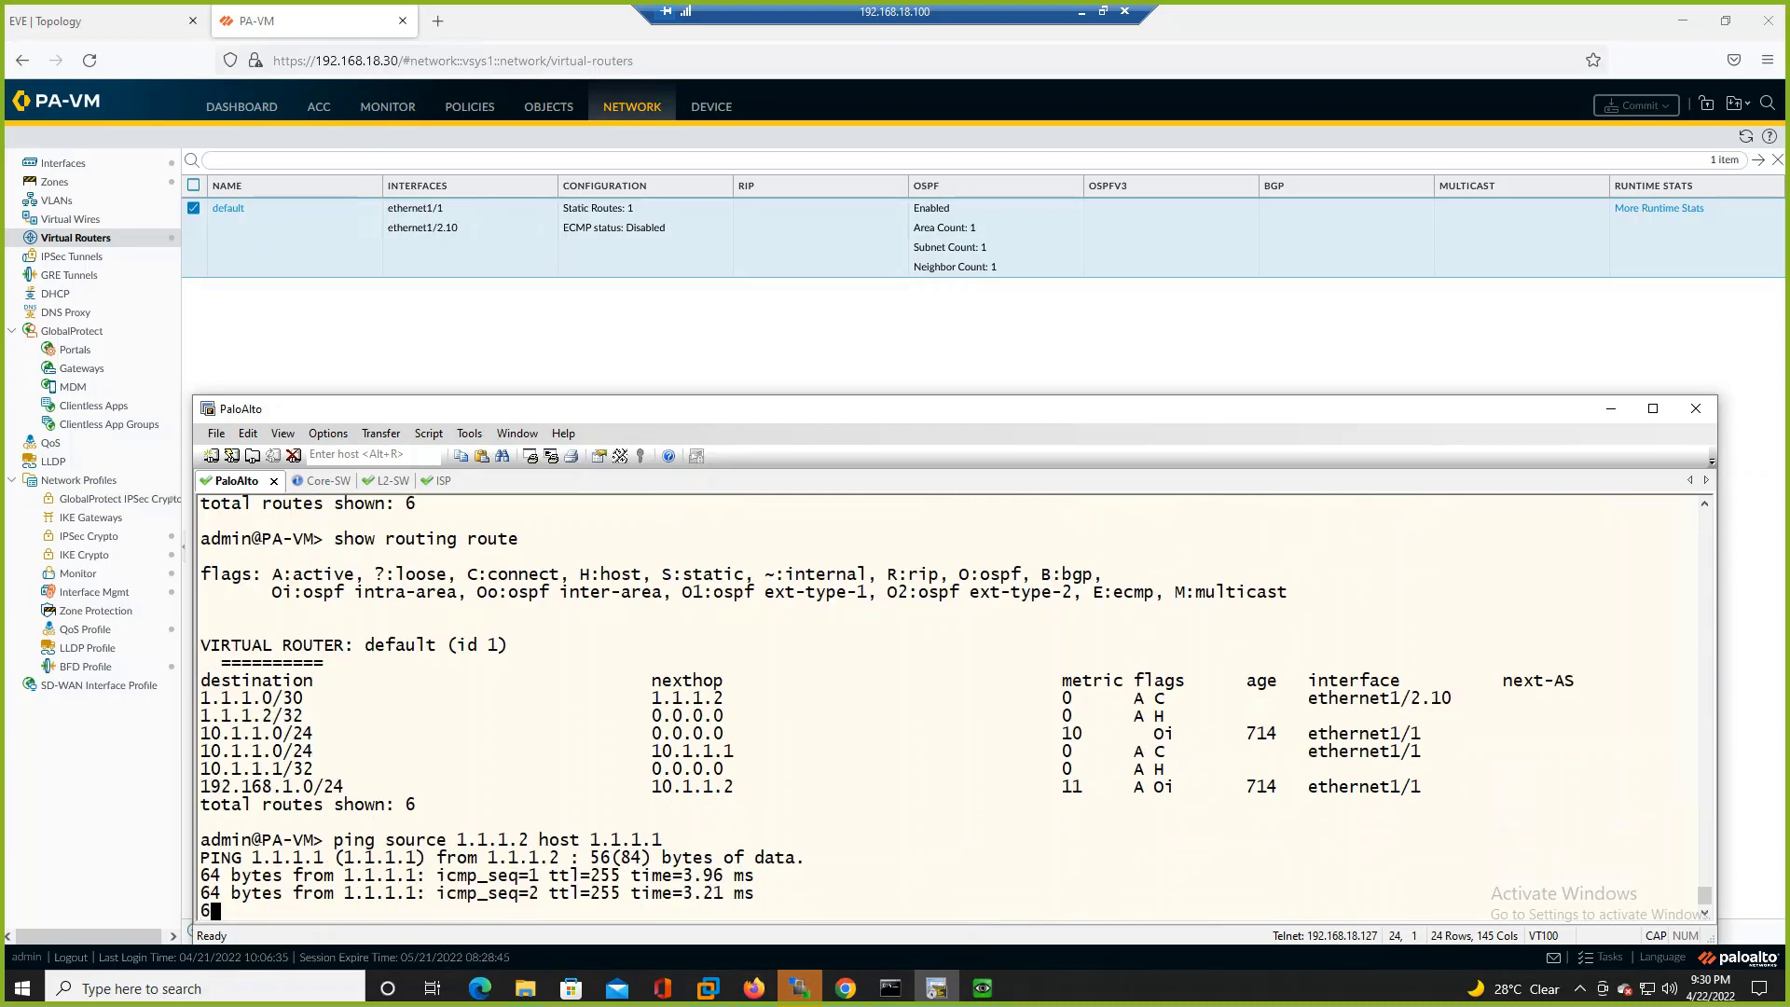
pyautogui.hotkey('ctrl', 'c')
# - Repeat show routing route until 0.0.0.0/0 is listed, and highlight that route's destination and its next hop 1.1.1.1
pyautogui.press('Up')
pyautogui.press('Up')
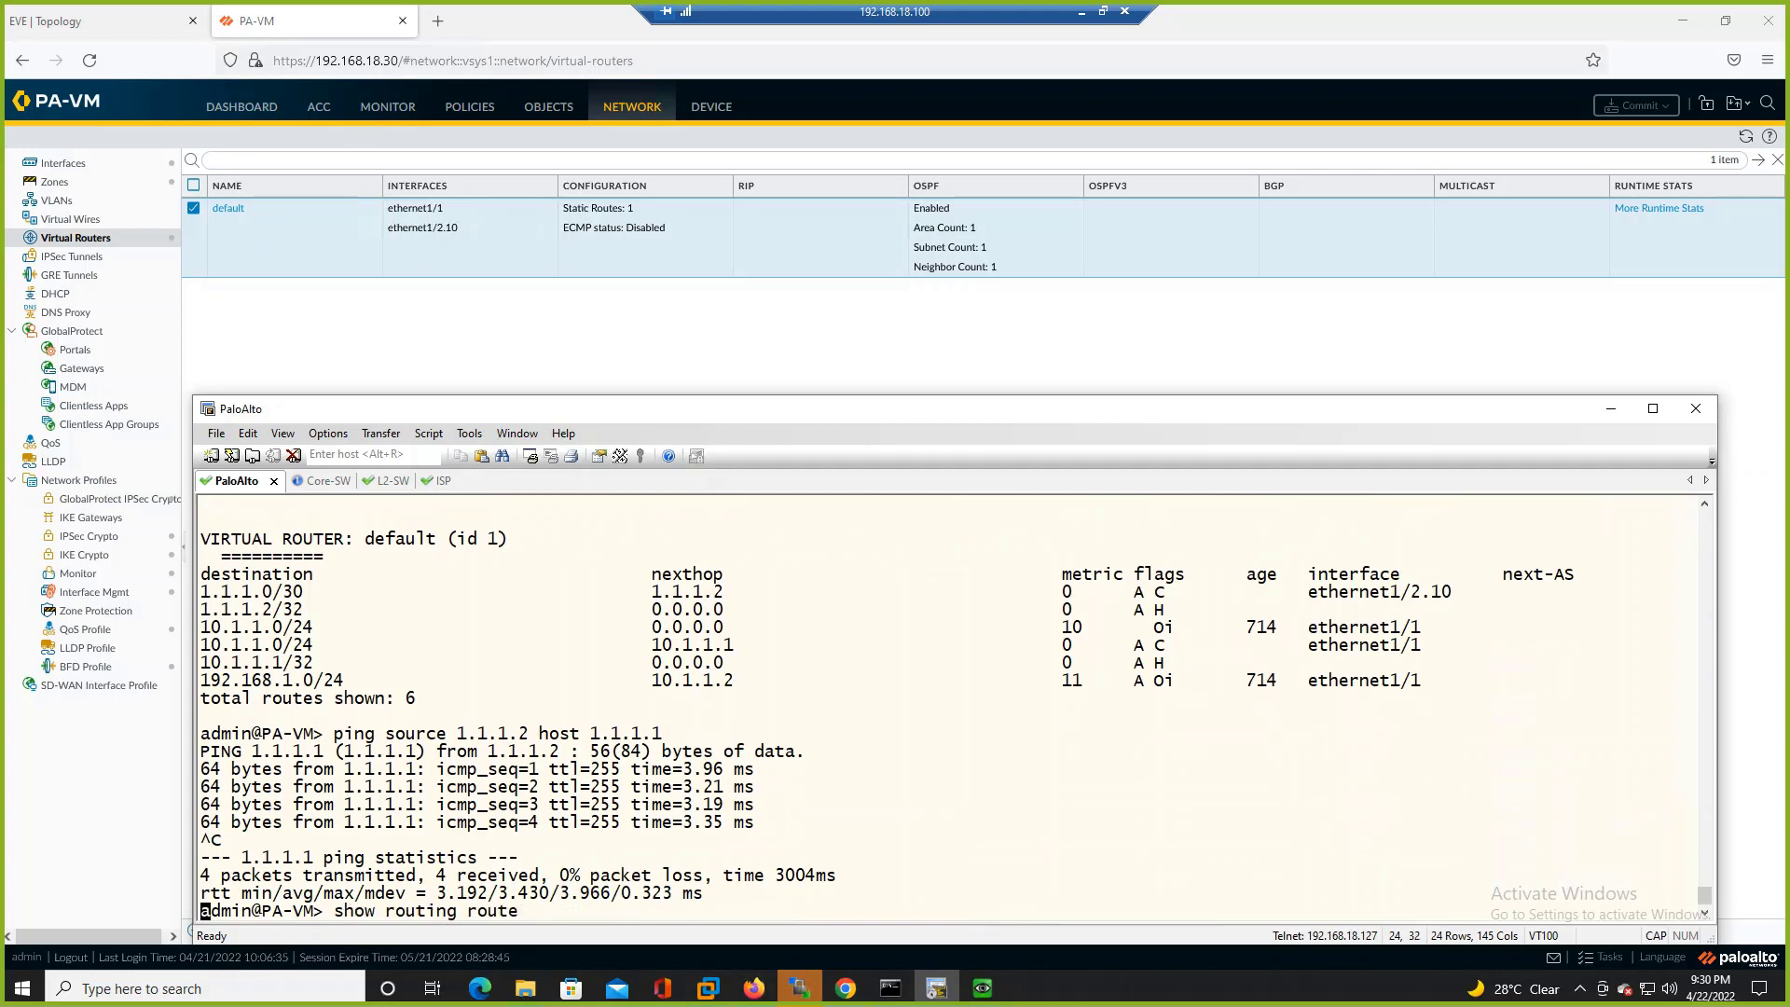
pyautogui.press('Return')
pyautogui.press('Up')
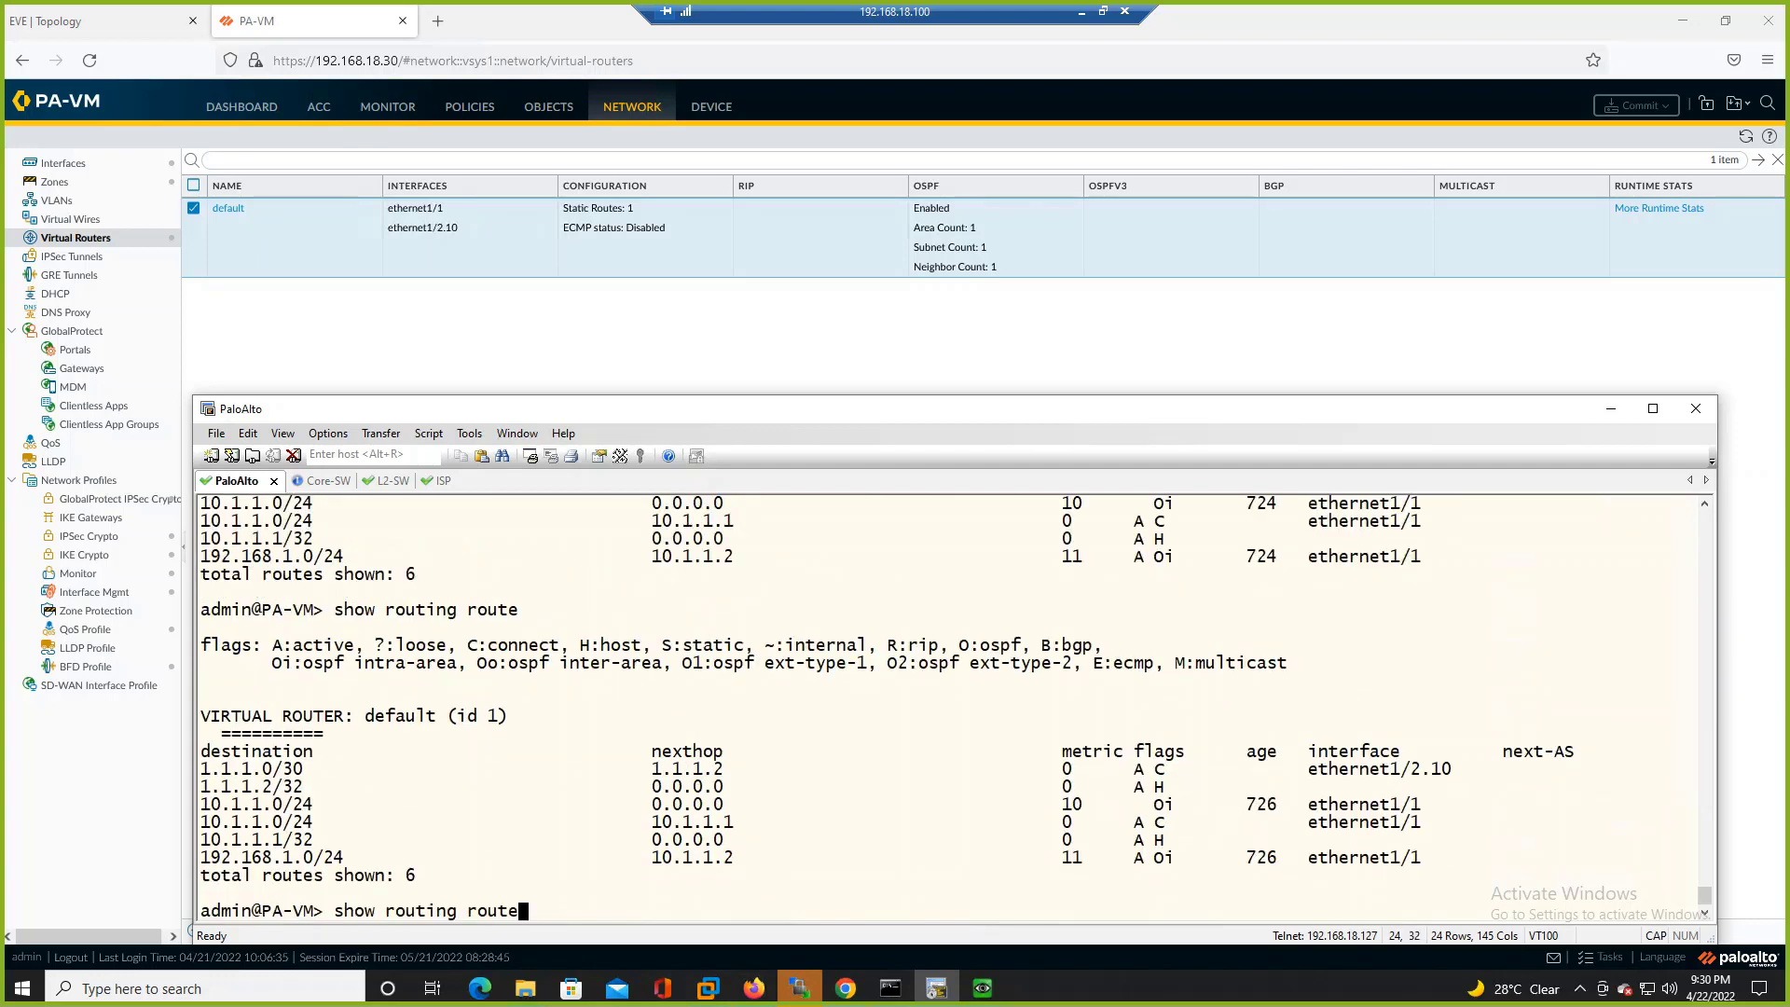
pyautogui.press('Return')
pyautogui.press('Up')
pyautogui.press('Return')
pyautogui.press('Up')
pyautogui.press('Return')
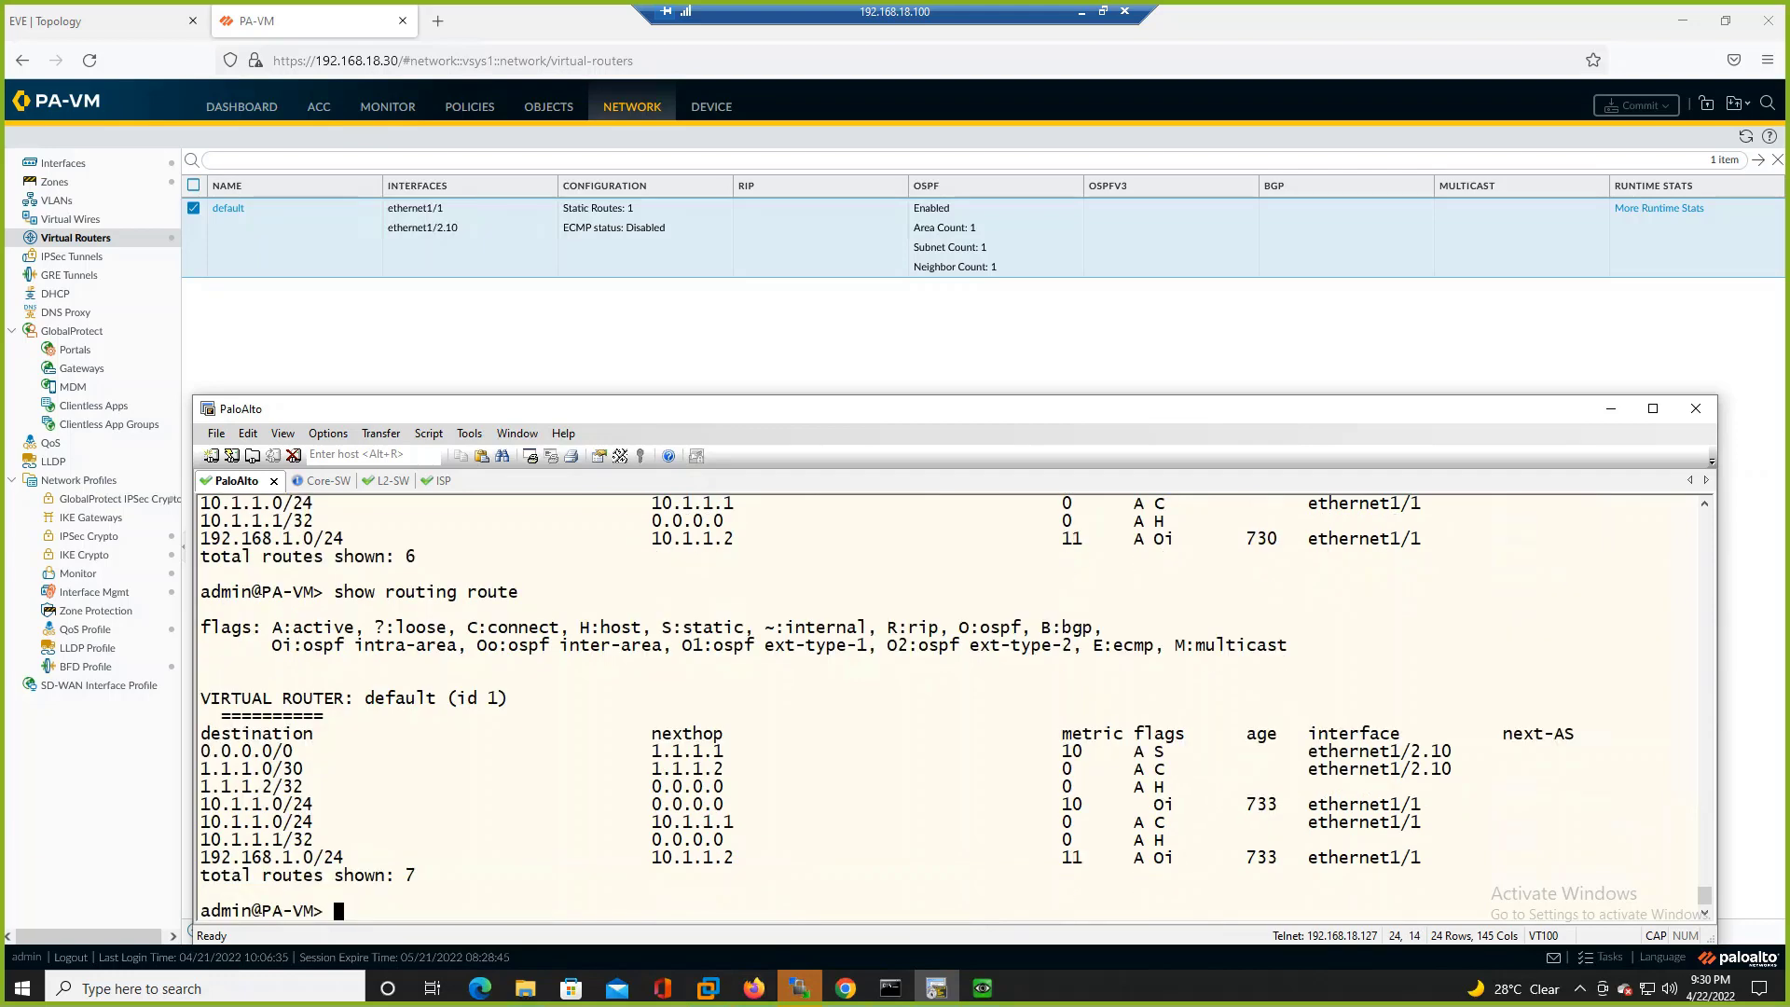
pyautogui.moveTo(202, 751); pyautogui.dragTo(296, 757)
pyautogui.moveTo(644, 753); pyautogui.dragTo(723, 755)
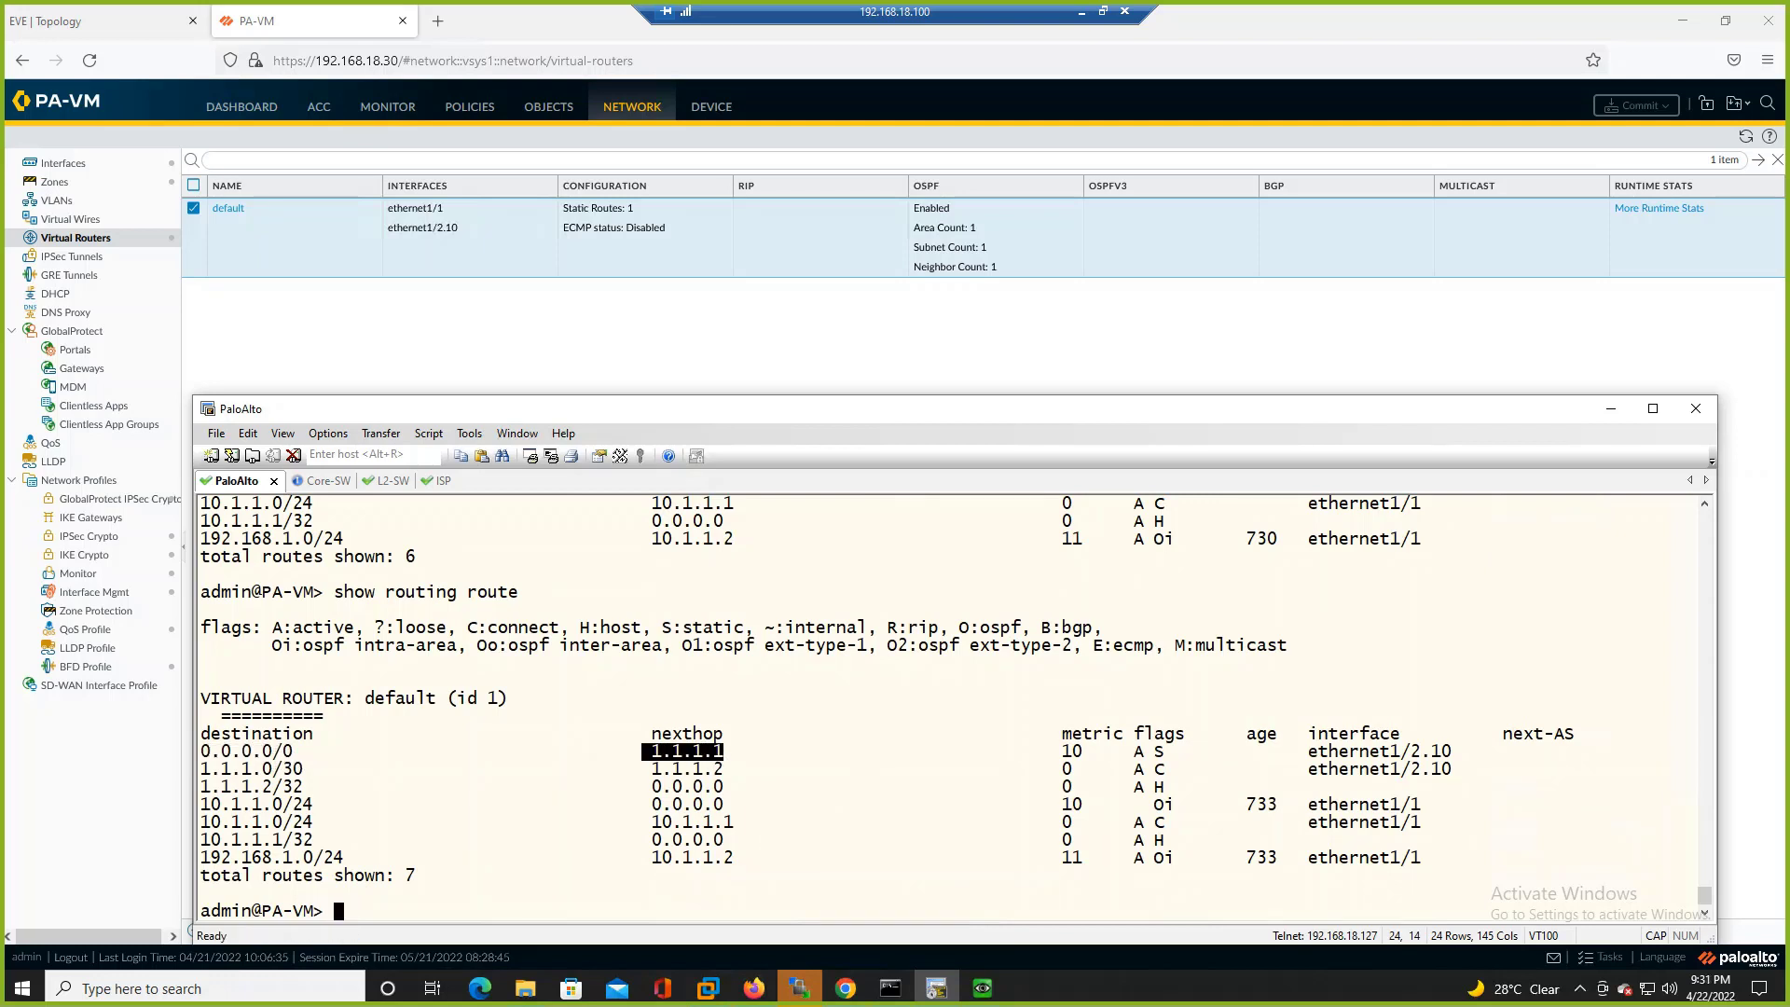